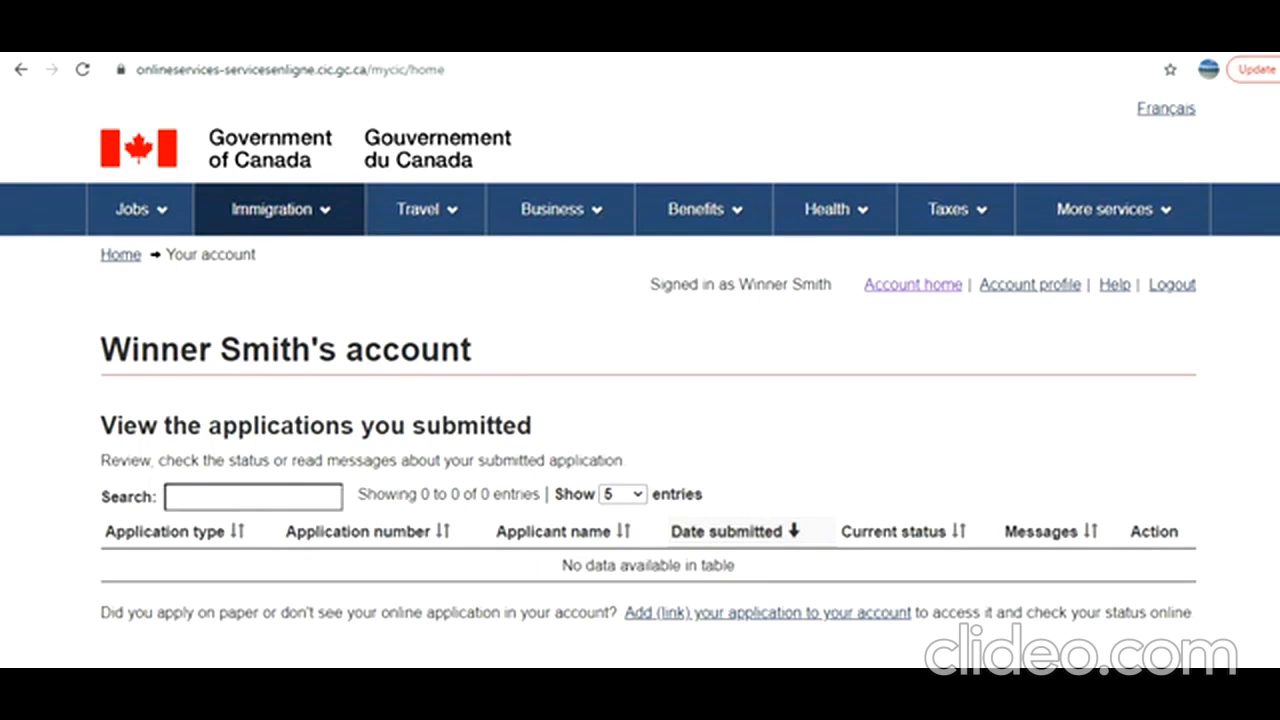
Start an application to come to Canada and open the eligibility questionnaire for a visitor visa, study and/or work permit.
{"action": "scroll", "coordinate": [648, 400], "scroll_direction": "down", "scroll_amount": 3}
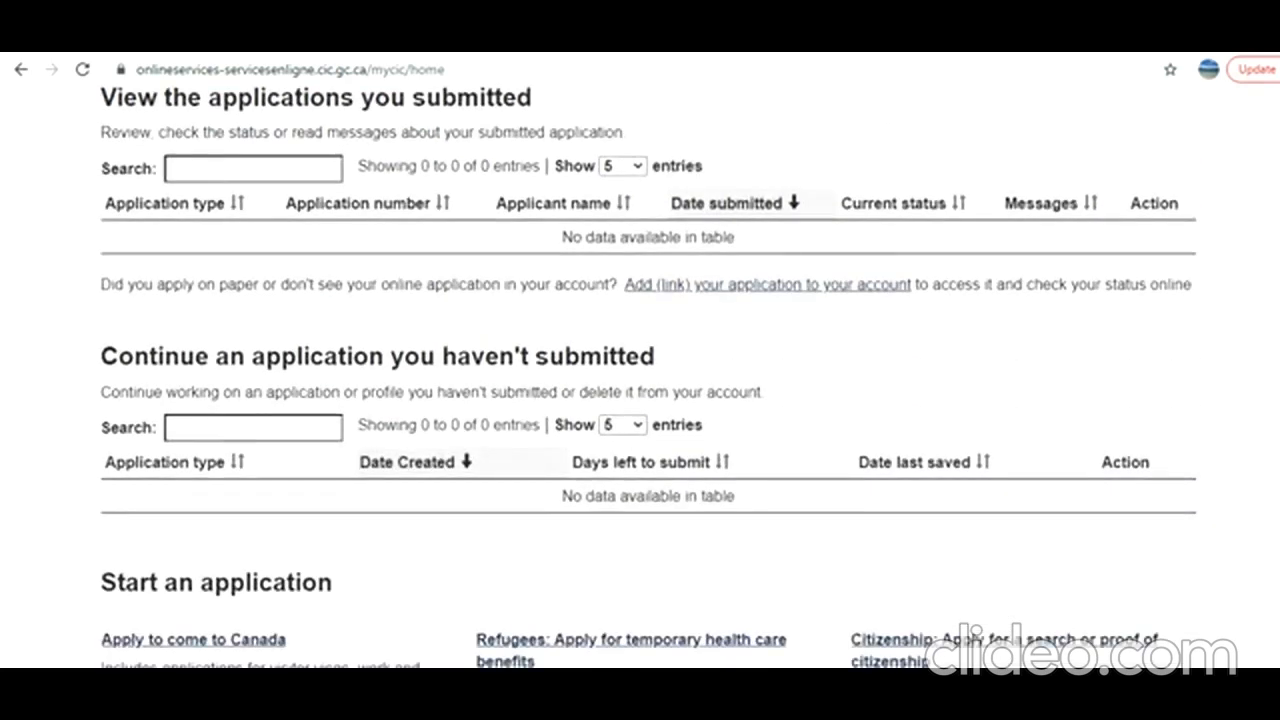
{"action": "scroll", "coordinate": [648, 376], "scroll_direction": "down", "scroll_amount": 2}
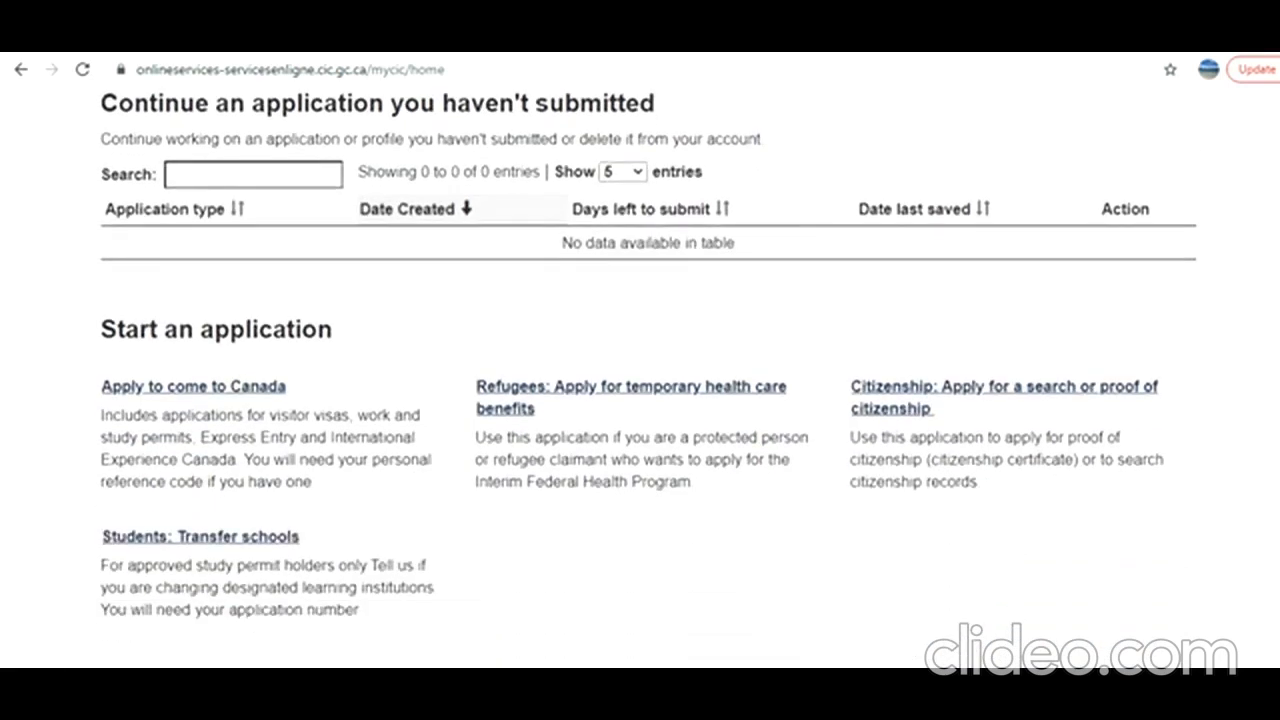
{"action": "scroll", "coordinate": [648, 376], "scroll_direction": "up", "scroll_amount": 4}
{"action": "scroll", "coordinate": [648, 376], "scroll_direction": "down", "scroll_amount": 3}
{"action": "scroll", "coordinate": [648, 376], "scroll_direction": "up", "scroll_amount": 4}
{"action": "scroll", "coordinate": [648, 376], "scroll_direction": "down", "scroll_amount": 4}
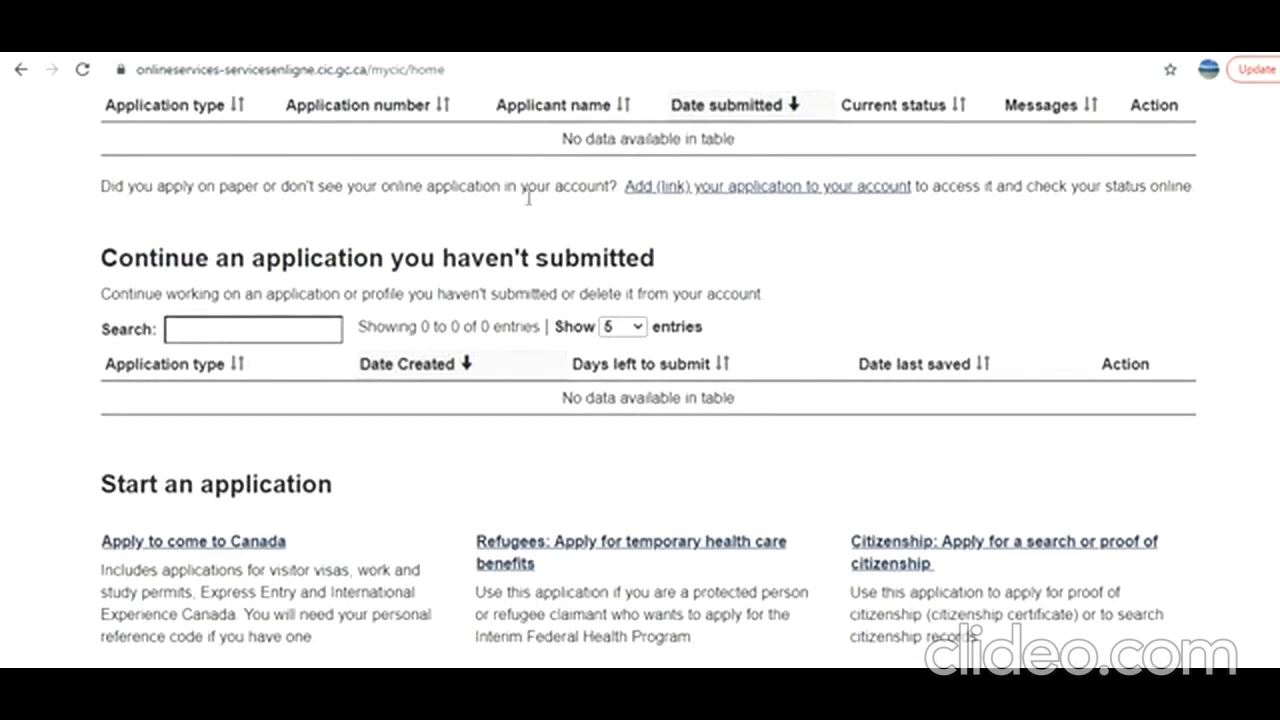
{"action": "left_click", "coordinate": [229, 549]}
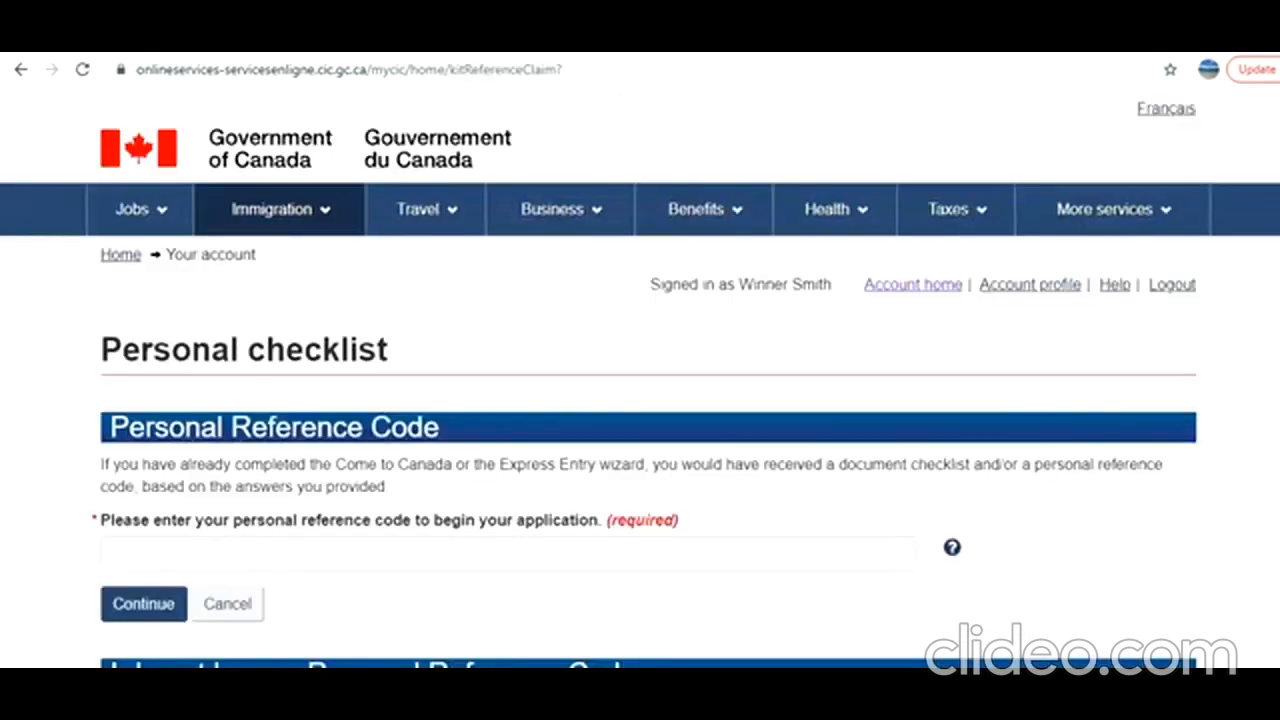
{"action": "scroll", "coordinate": [640, 400], "scroll_direction": "down", "scroll_amount": 5}
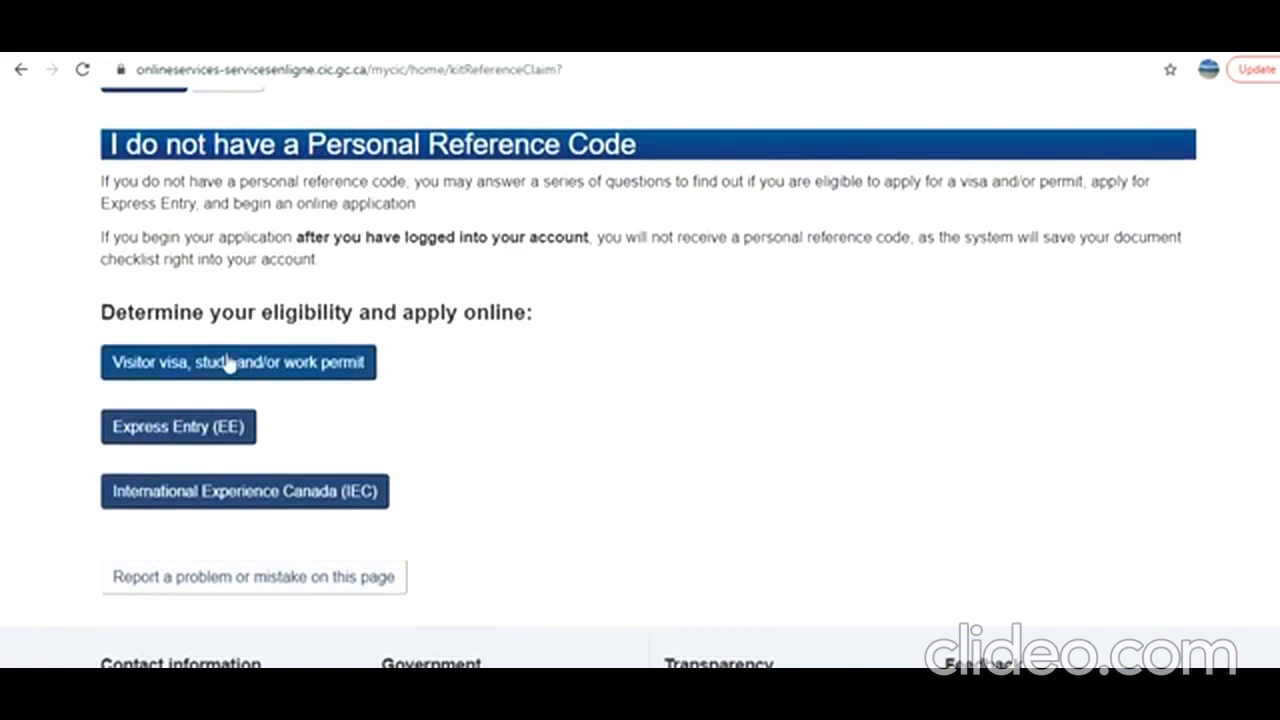
{"action": "left_click", "coordinate": [208, 366]}
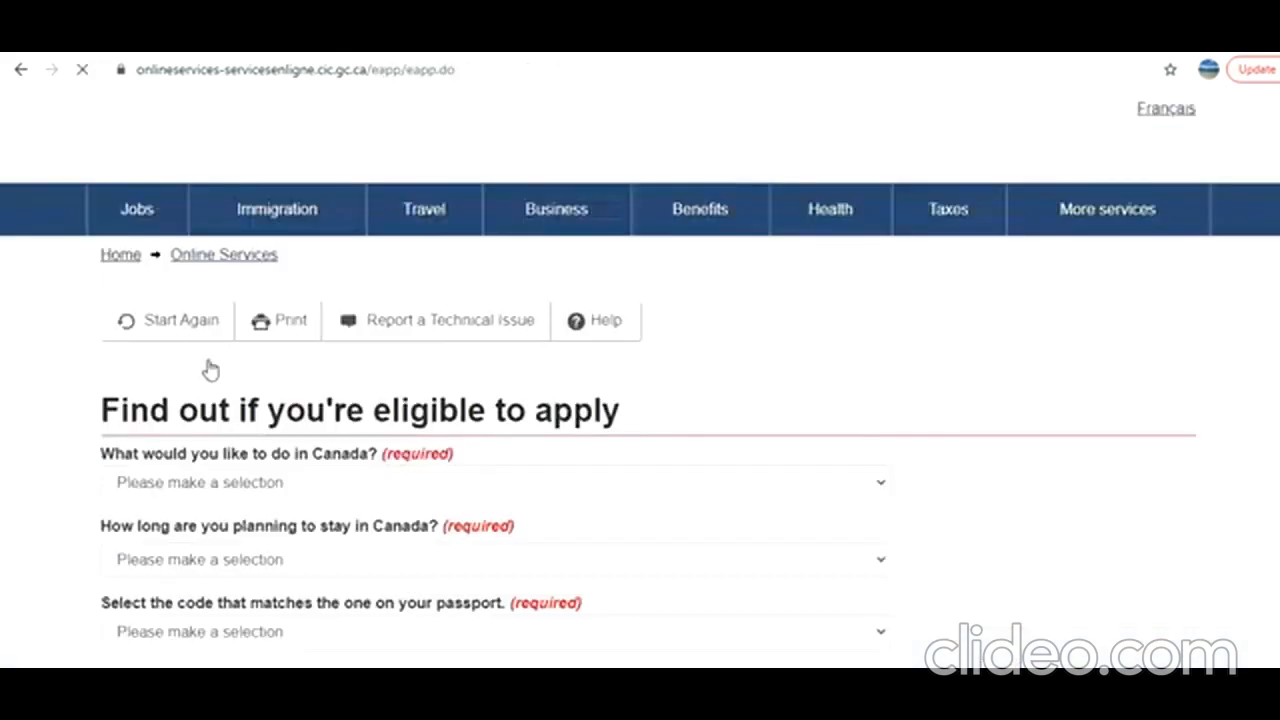
Answer that the purpose in Canada is Study and the planned stay is Temporarily - more than 6 months.
{"action": "left_click", "coordinate": [360, 494]}
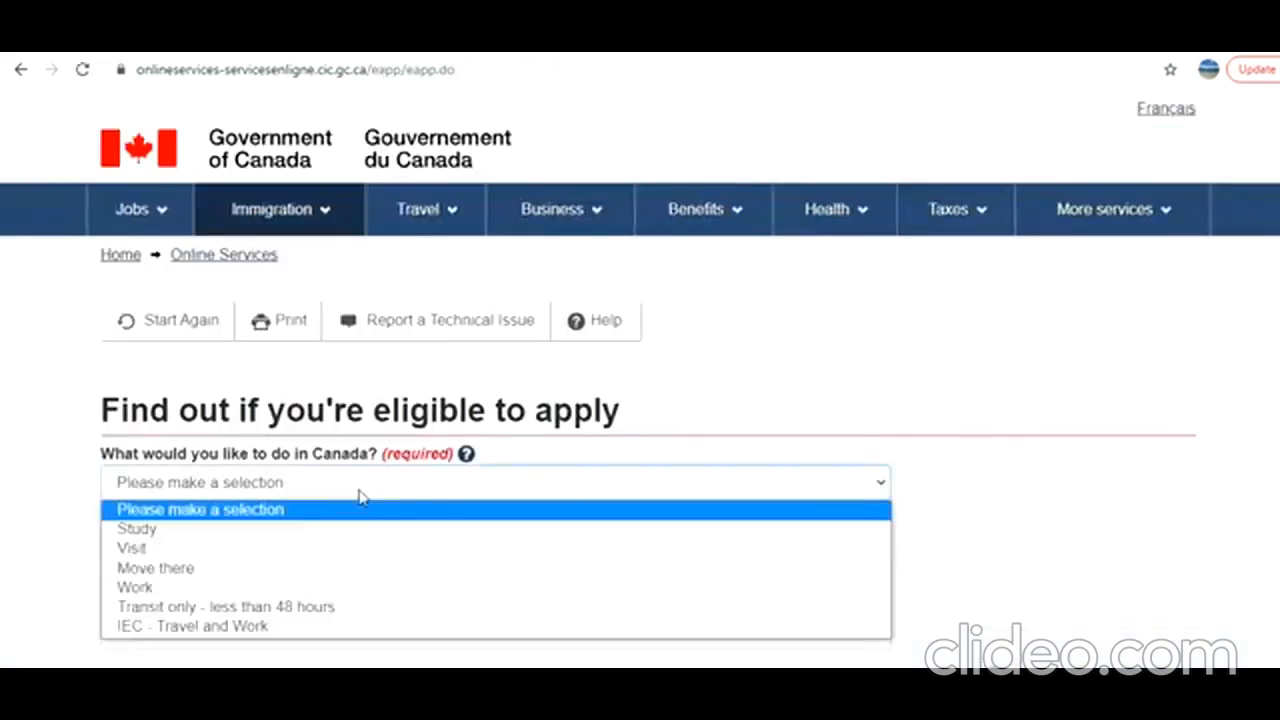
{"action": "left_click", "coordinate": [300, 529]}
{"action": "left_click", "coordinate": [313, 568]}
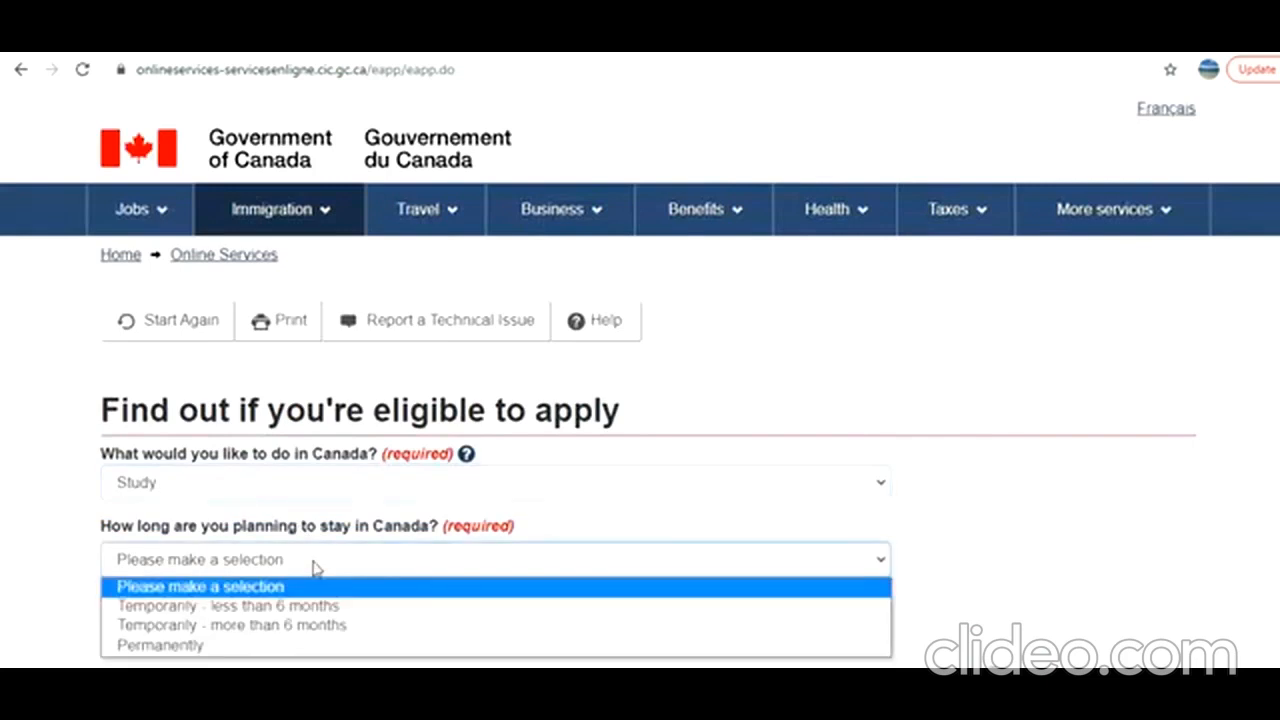
{"action": "left_click", "coordinate": [271, 630]}
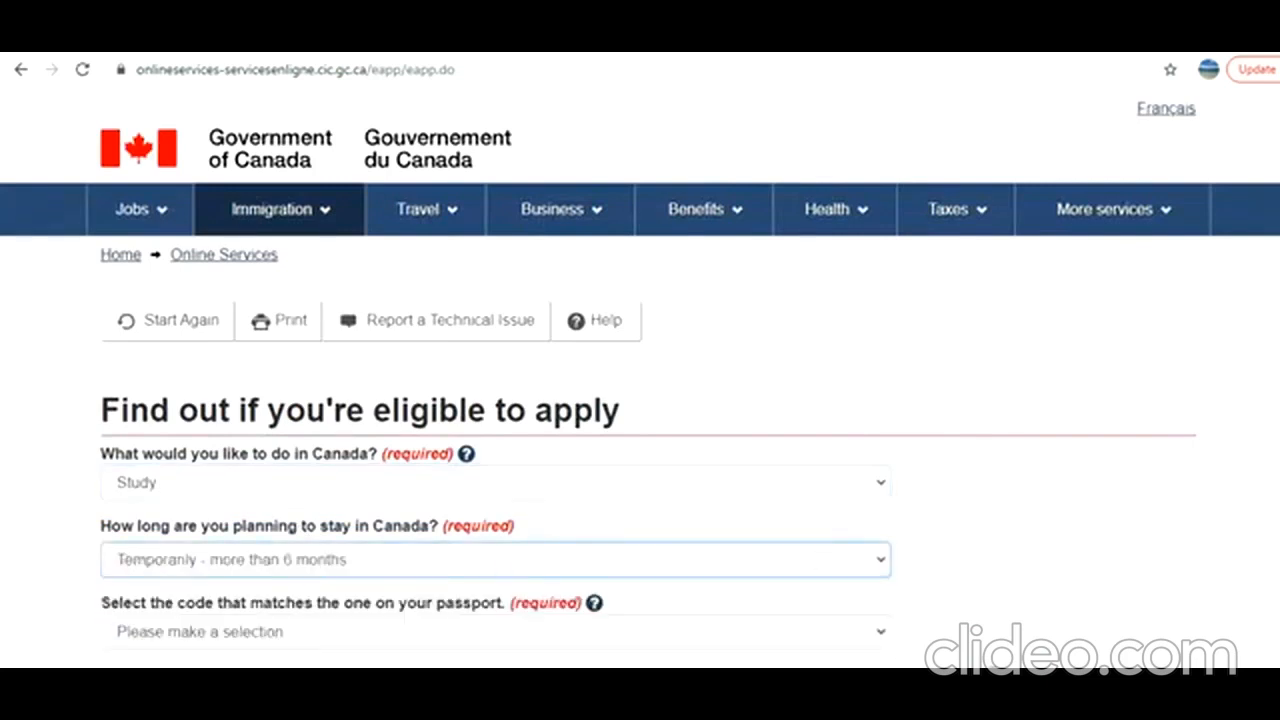
Select IND (India) as the code that matches the passport.
{"action": "scroll", "coordinate": [1147, 454], "scroll_direction": "down", "scroll_amount": 3}
{"action": "left_click", "coordinate": [375, 362]}
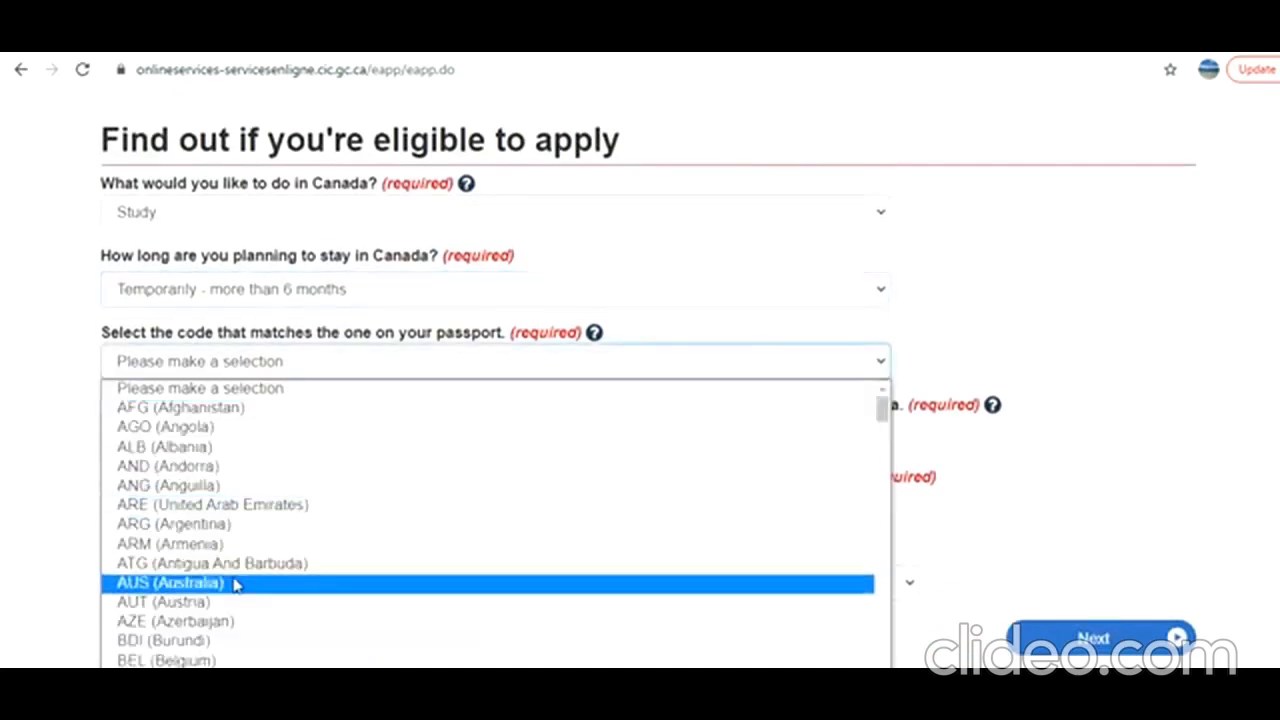
{"action": "type", "text": "ir"}
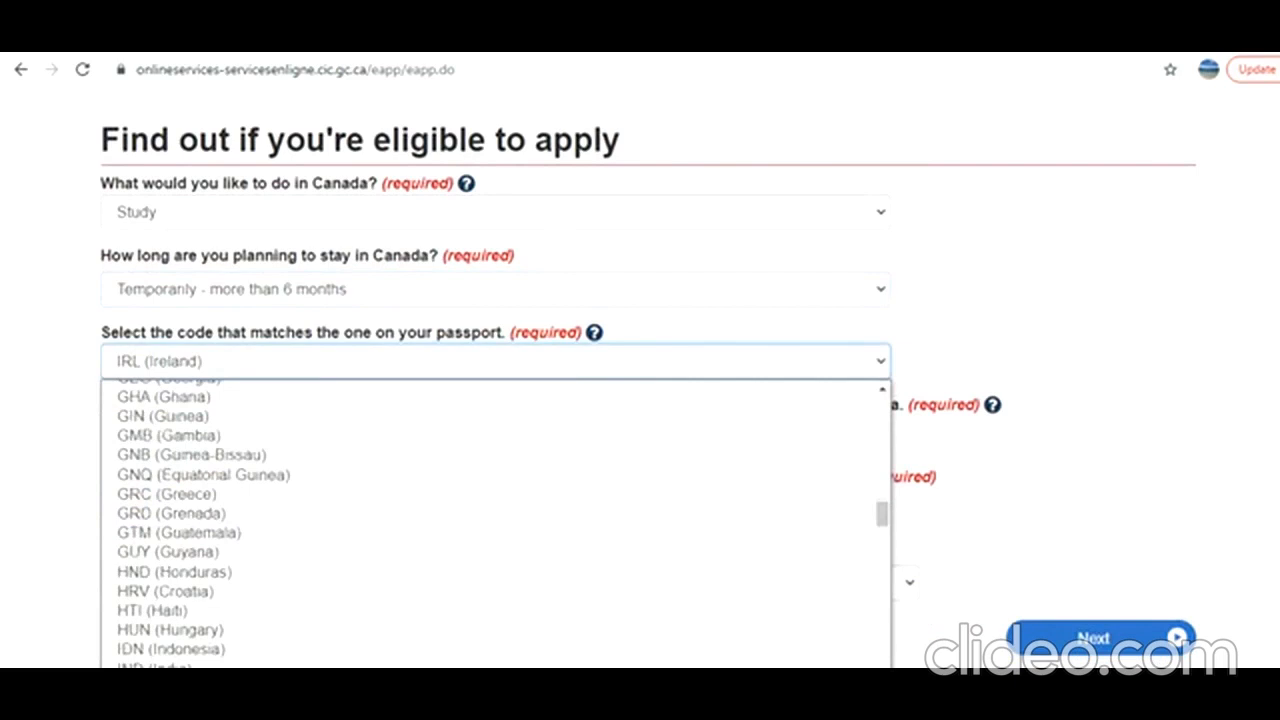
{"action": "left_click", "coordinate": [262, 665]}
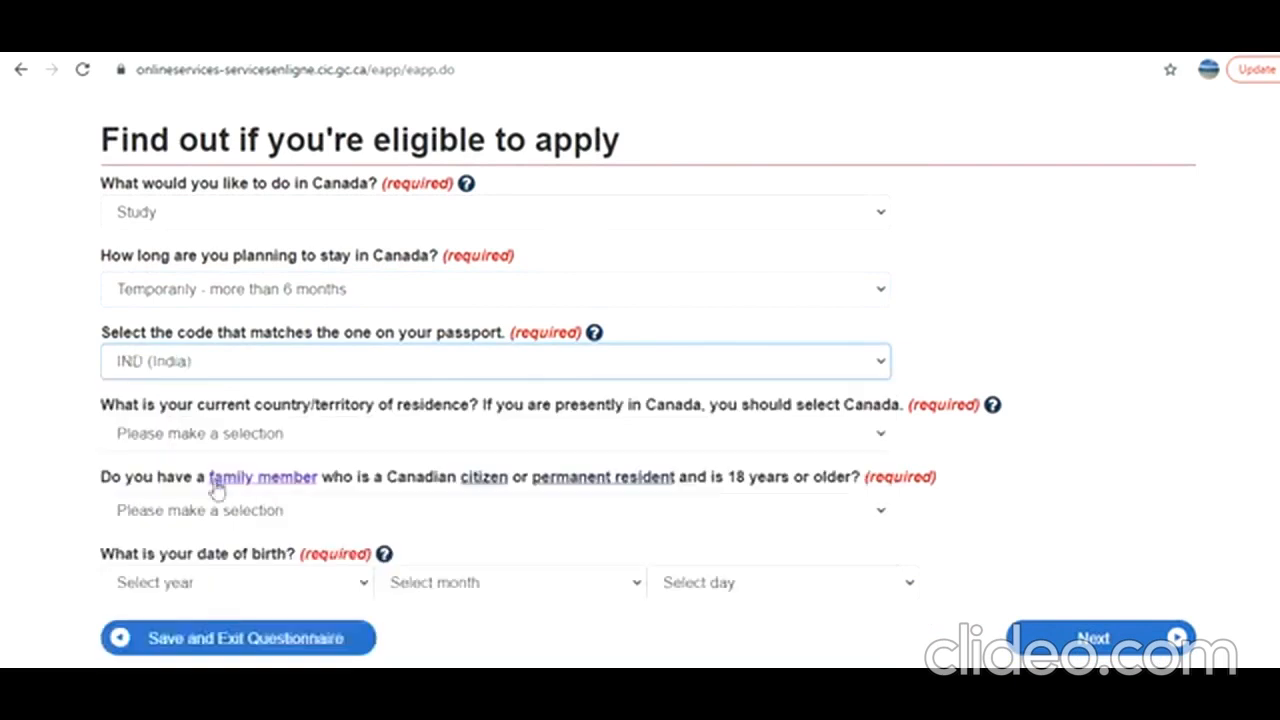
Set the current country of residence to Canada and answer No to having an adult family member who is a Canadian citizen or permanent resident.
{"action": "left_click", "coordinate": [303, 438]}
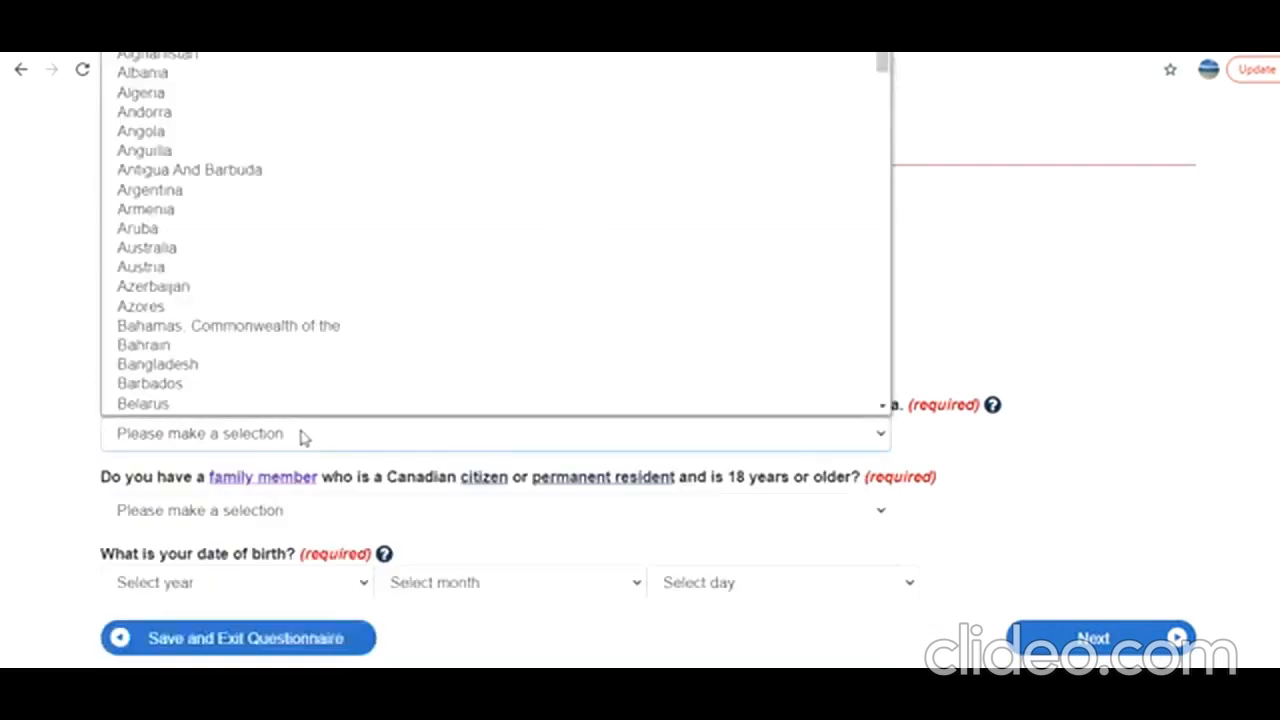
{"action": "scroll", "coordinate": [378, 121], "scroll_direction": "down", "scroll_amount": 1}
{"action": "type", "text": "came"}
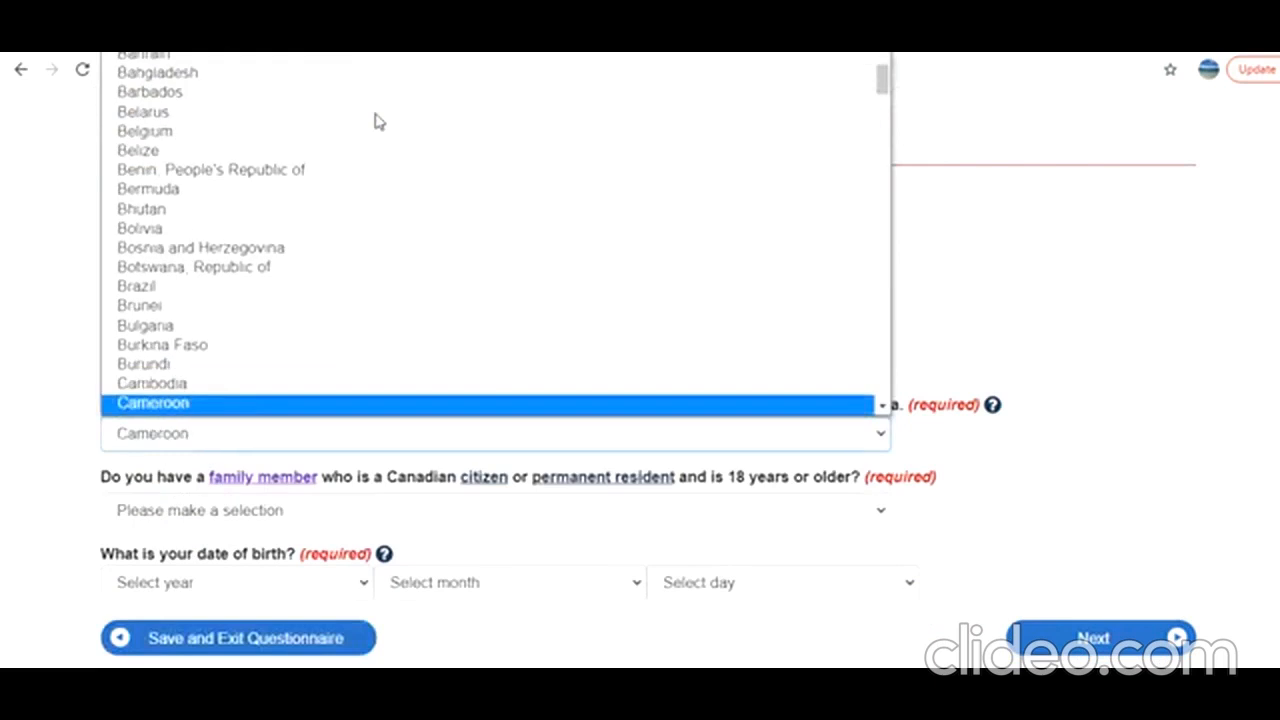
{"action": "key", "text": "Down"}
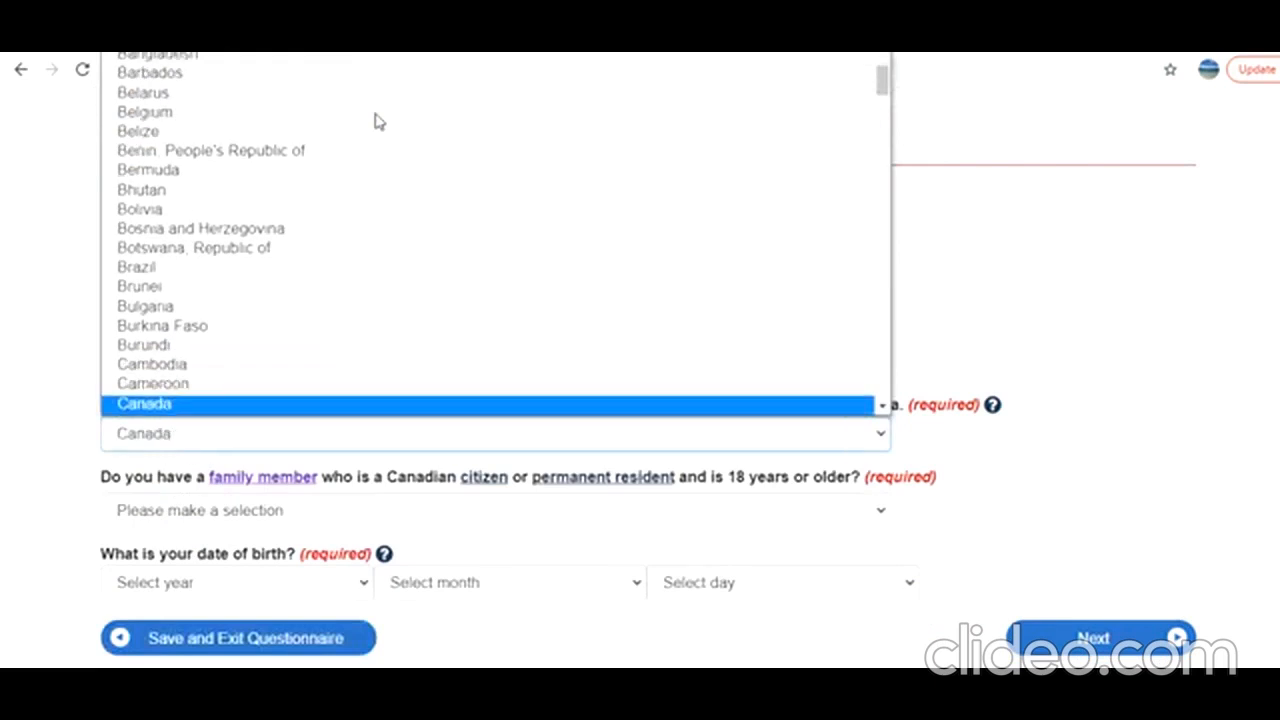
{"action": "left_click", "coordinate": [171, 407]}
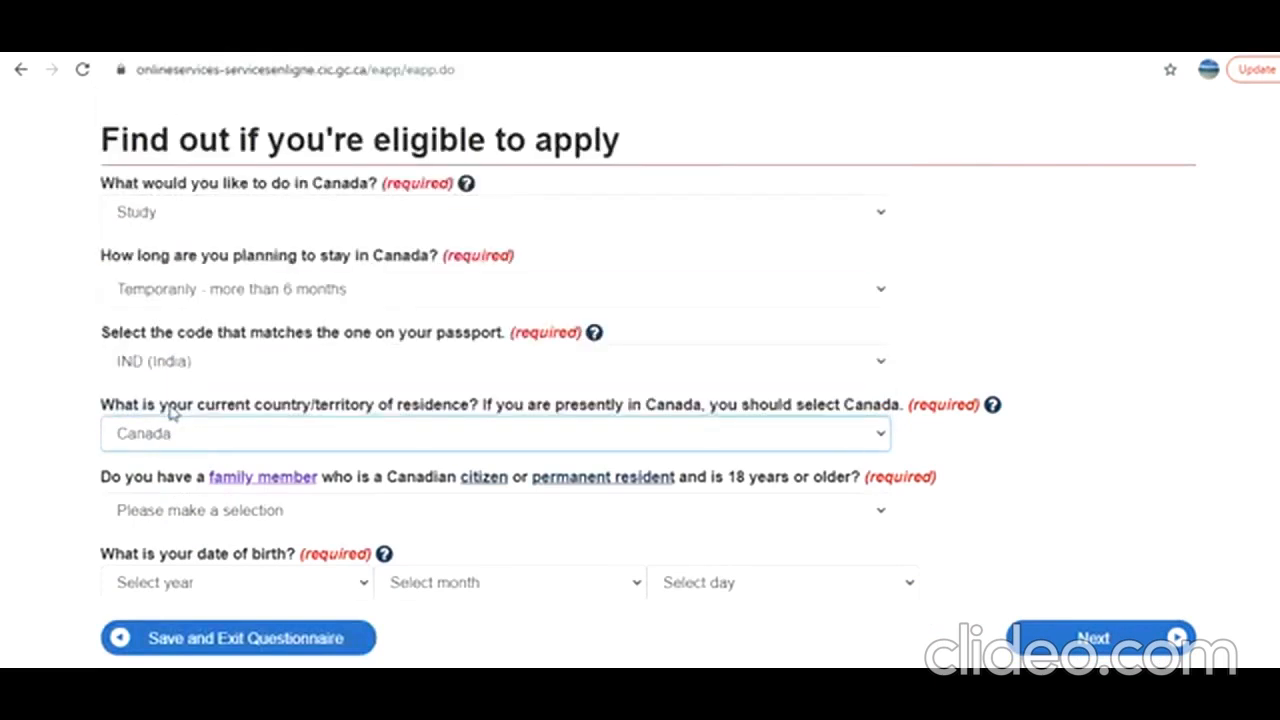
{"action": "left_click", "coordinate": [231, 517]}
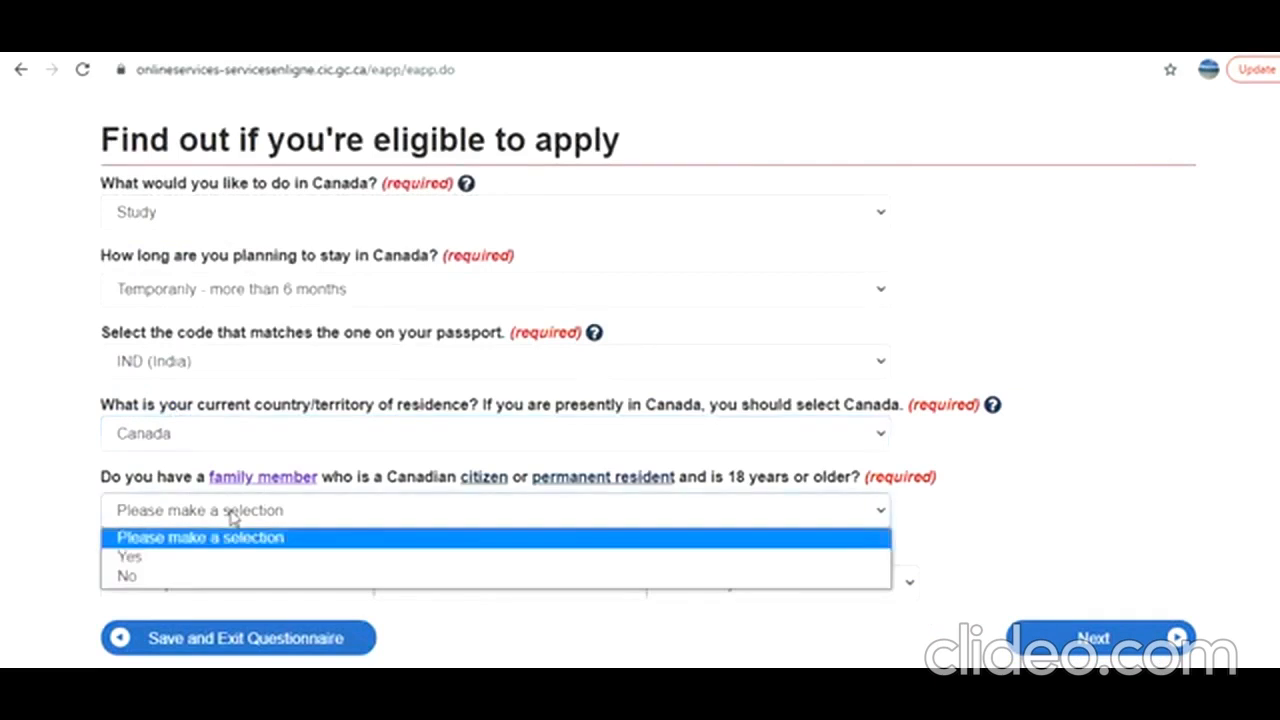
{"action": "left_click", "coordinate": [186, 574]}
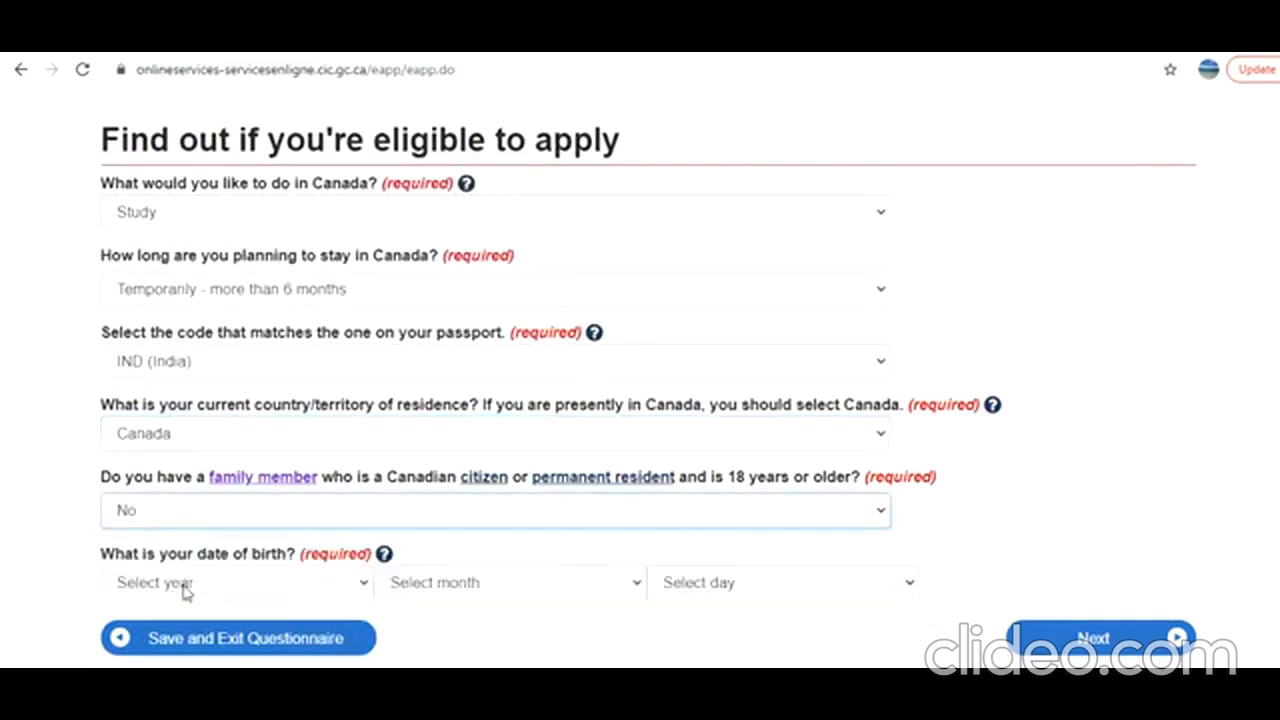
Enter the applicant's year, month and day of birth and continue to the next question of the questionnaire.
{"action": "left_click", "coordinate": [185, 590]}
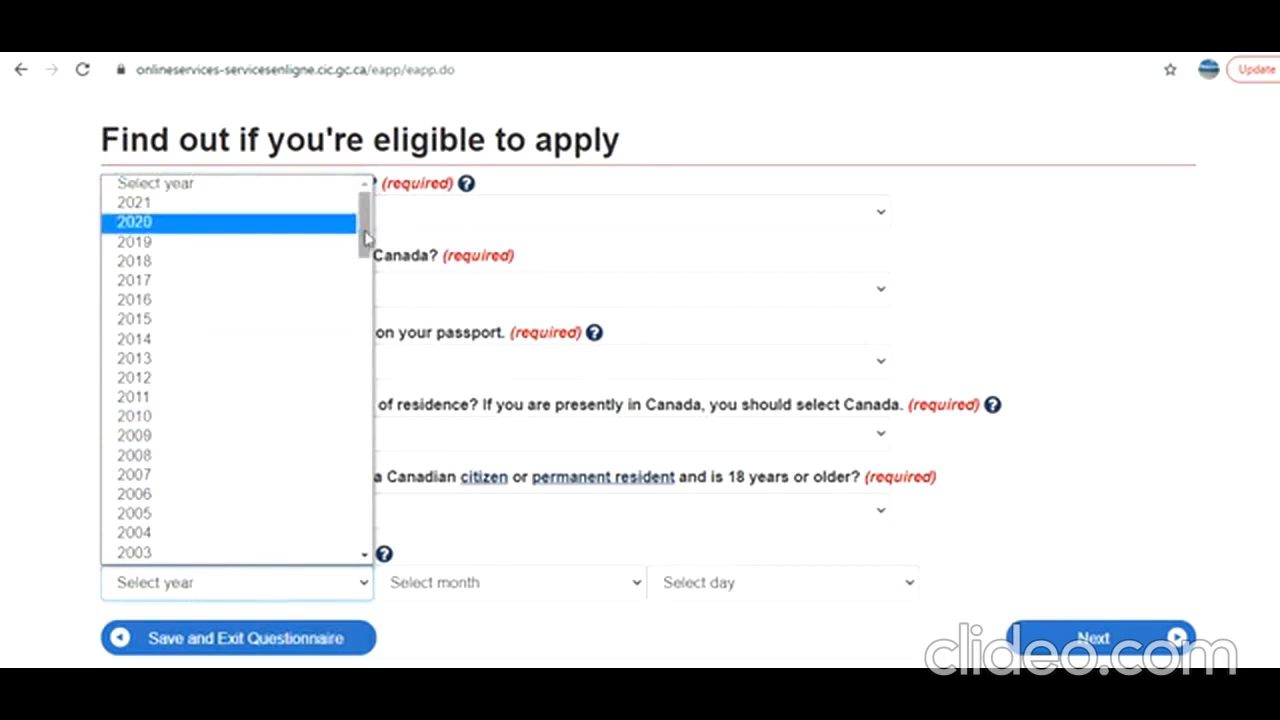
{"action": "left_click_drag", "start_coordinate": [366, 237], "coordinate": [367, 298]}
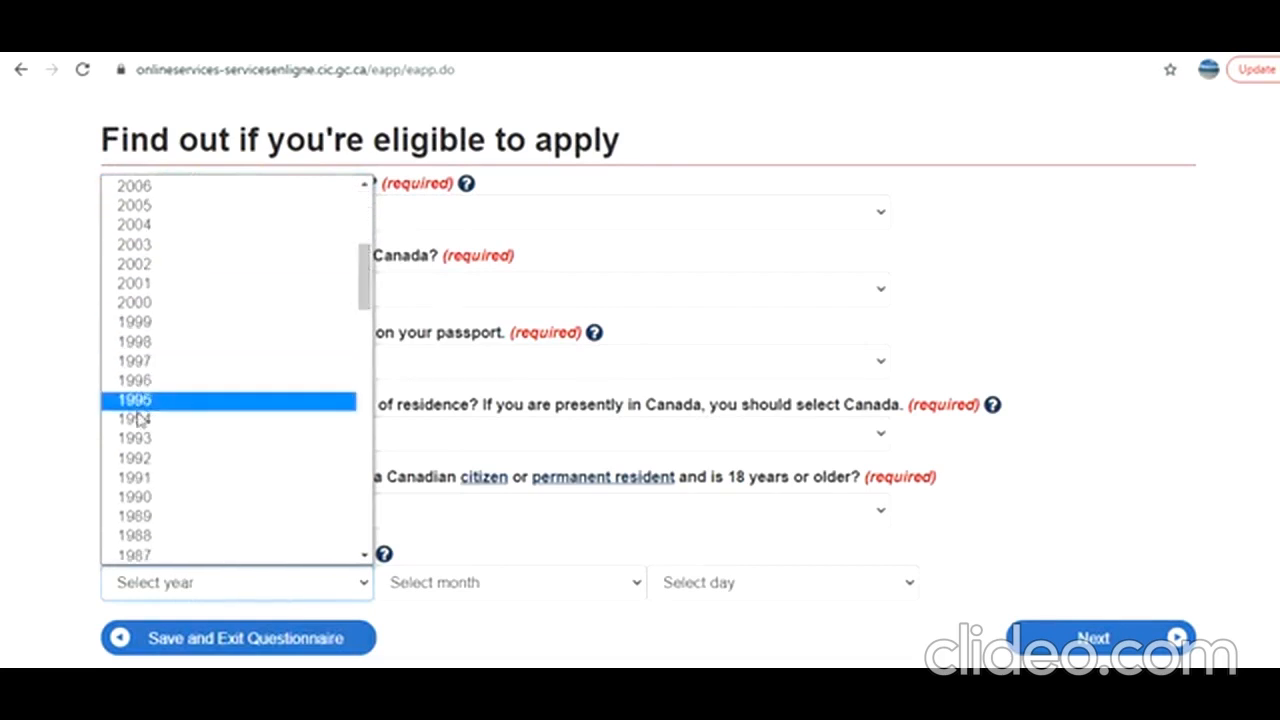
{"action": "left_click", "coordinate": [143, 405]}
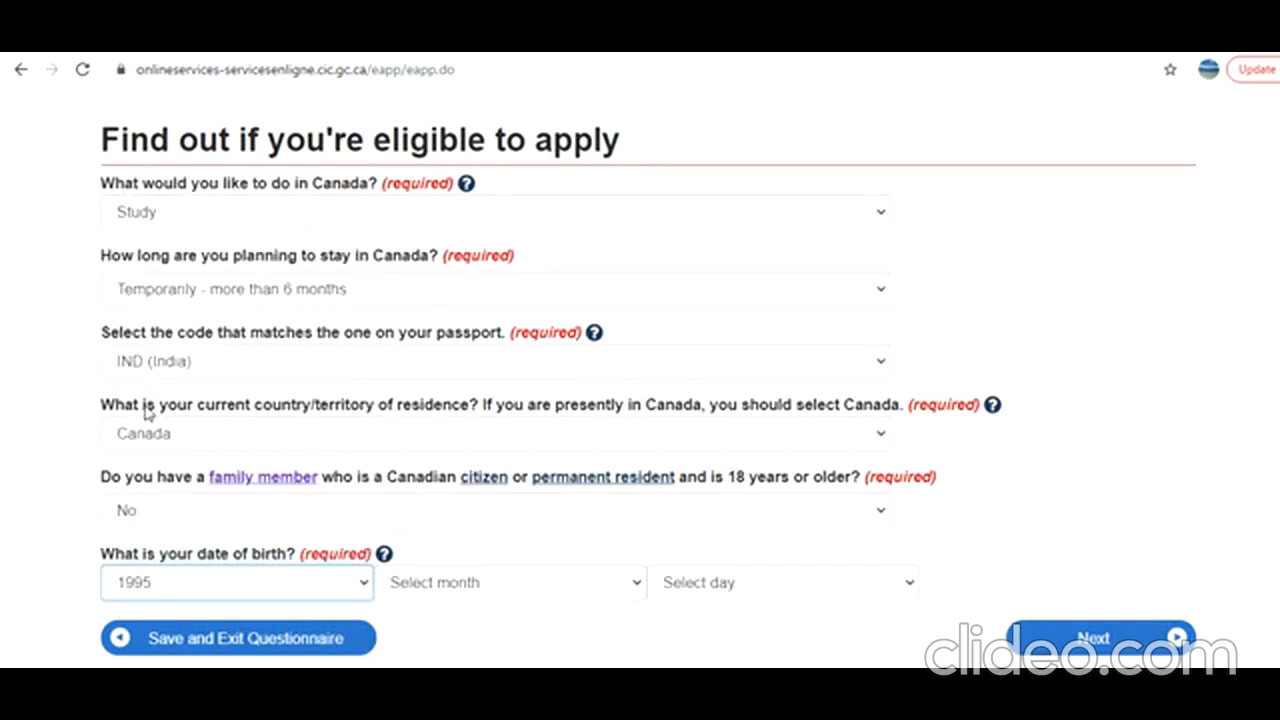
{"action": "left_click", "coordinate": [306, 597]}
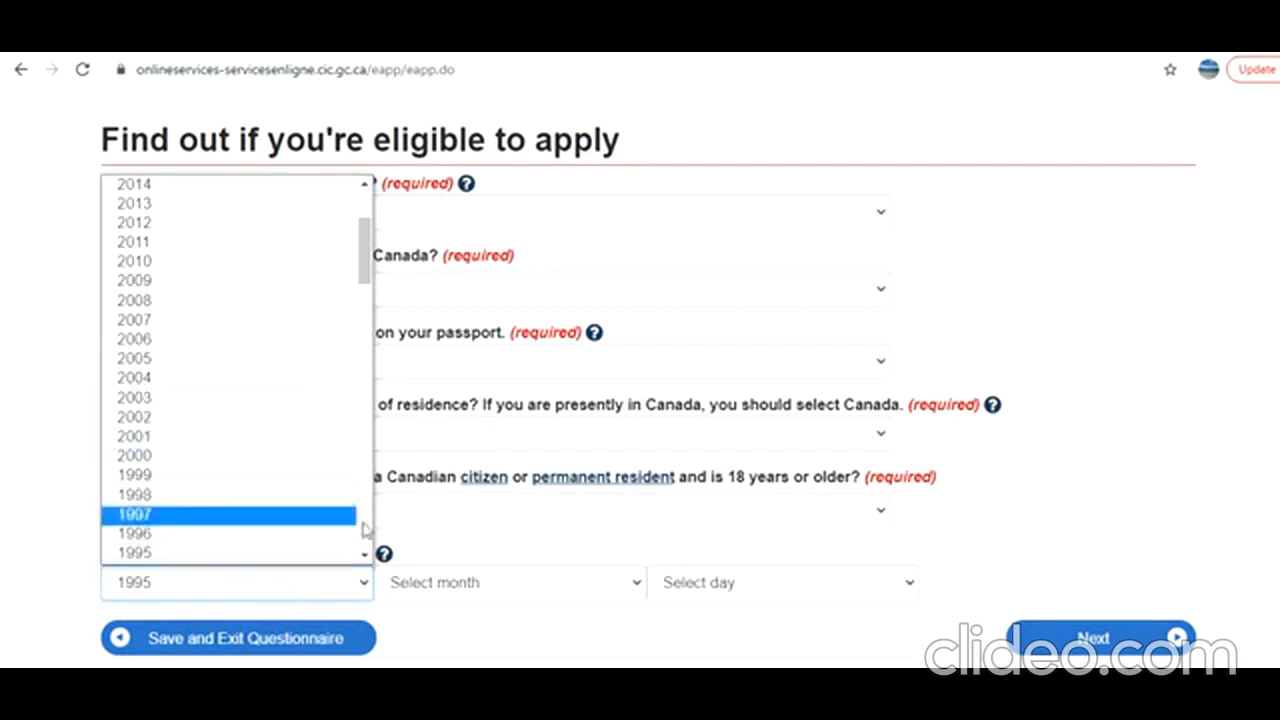
{"action": "left_click", "coordinate": [310, 535]}
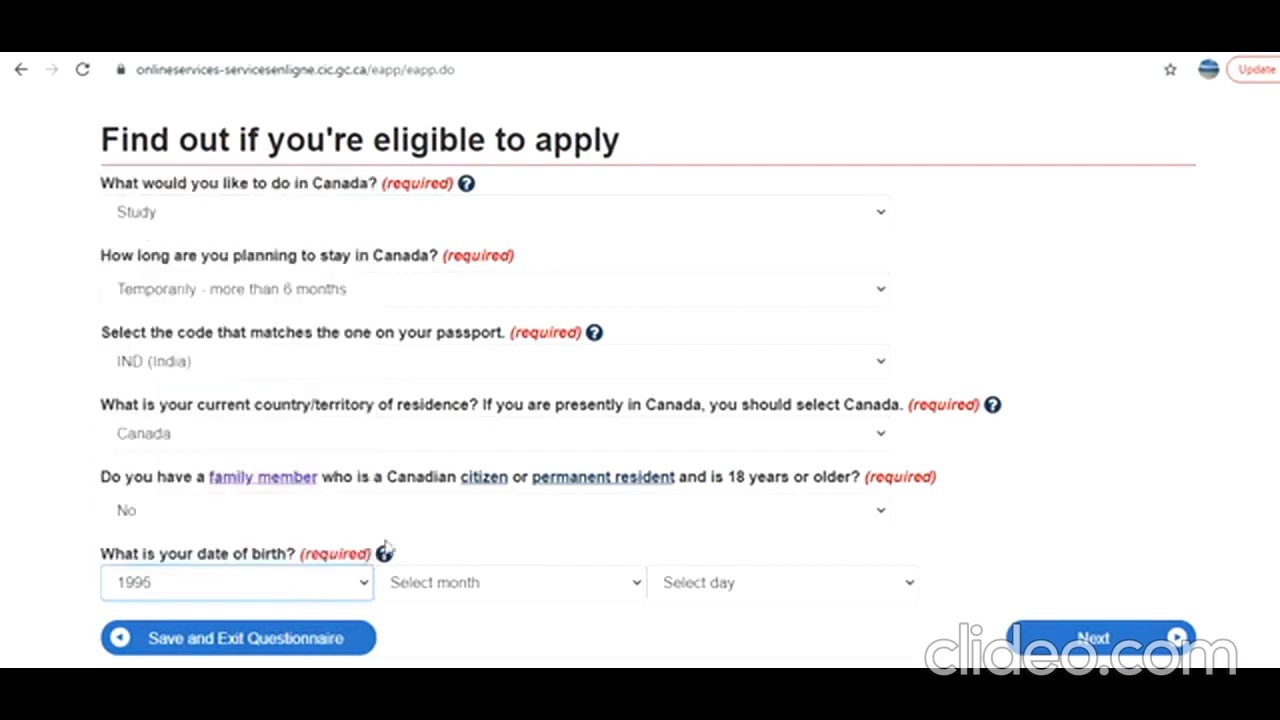
{"action": "left_click", "coordinate": [460, 594]}
{"action": "left_click", "coordinate": [448, 338]}
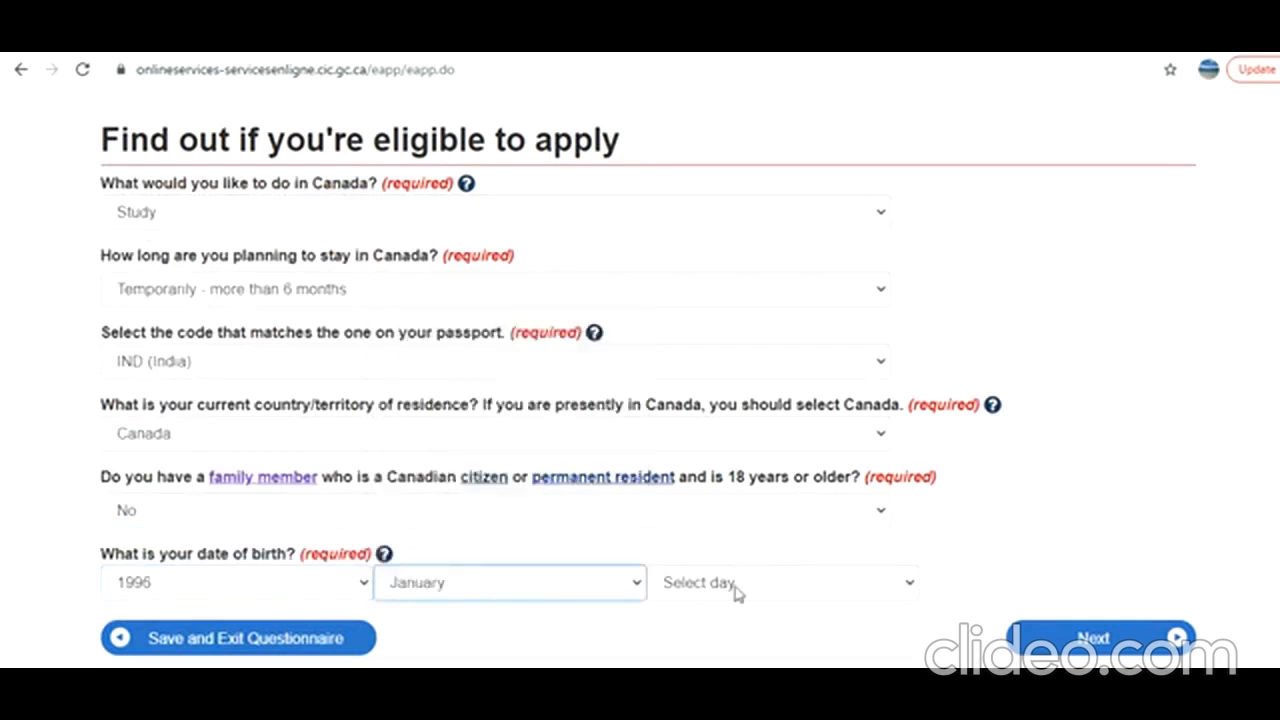
{"action": "left_click", "coordinate": [735, 593]}
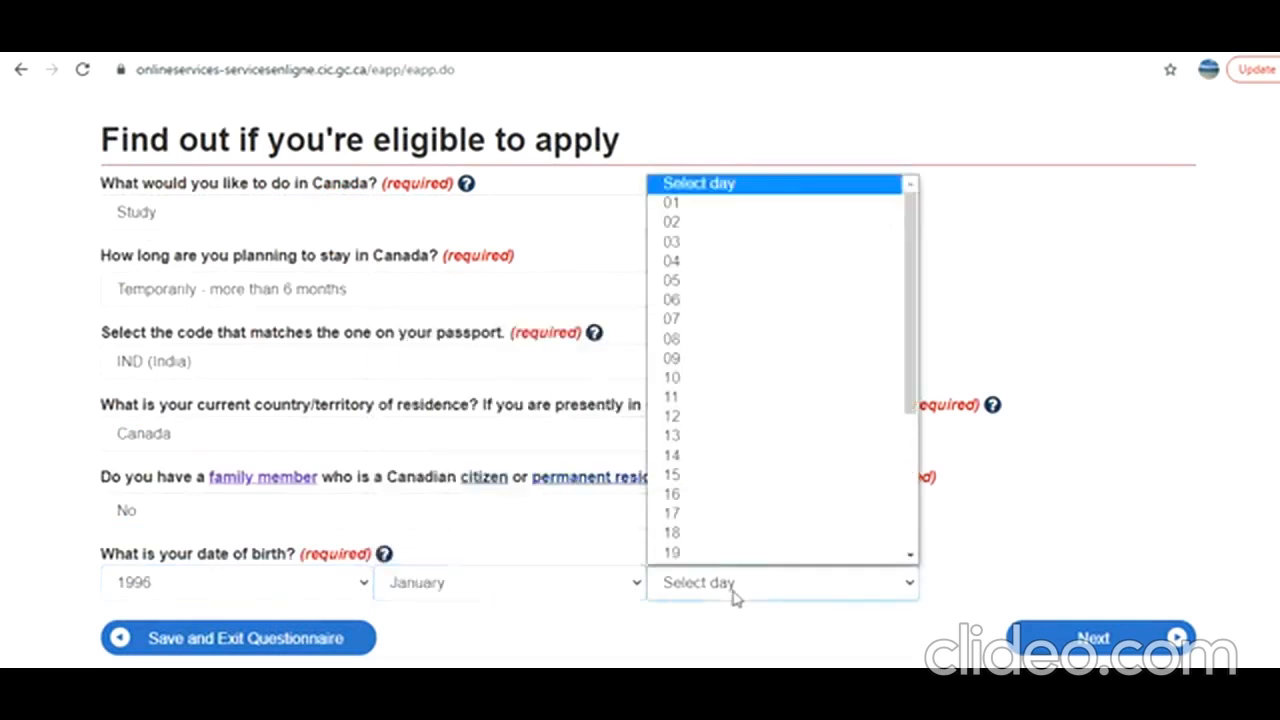
{"action": "left_click", "coordinate": [693, 204]}
{"action": "left_click", "coordinate": [1066, 652]}
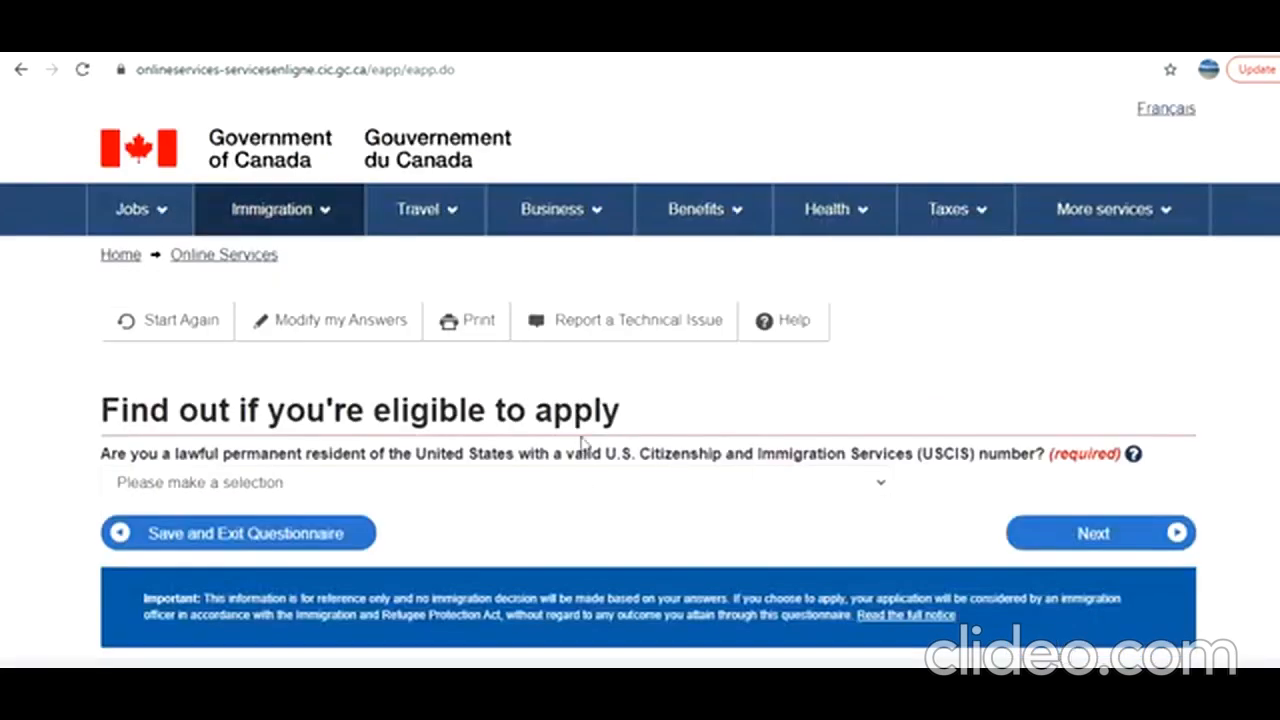
Answer No to being a lawful permanent resident of the United States with a valid USCIS number and continue.
{"action": "left_click", "coordinate": [390, 487]}
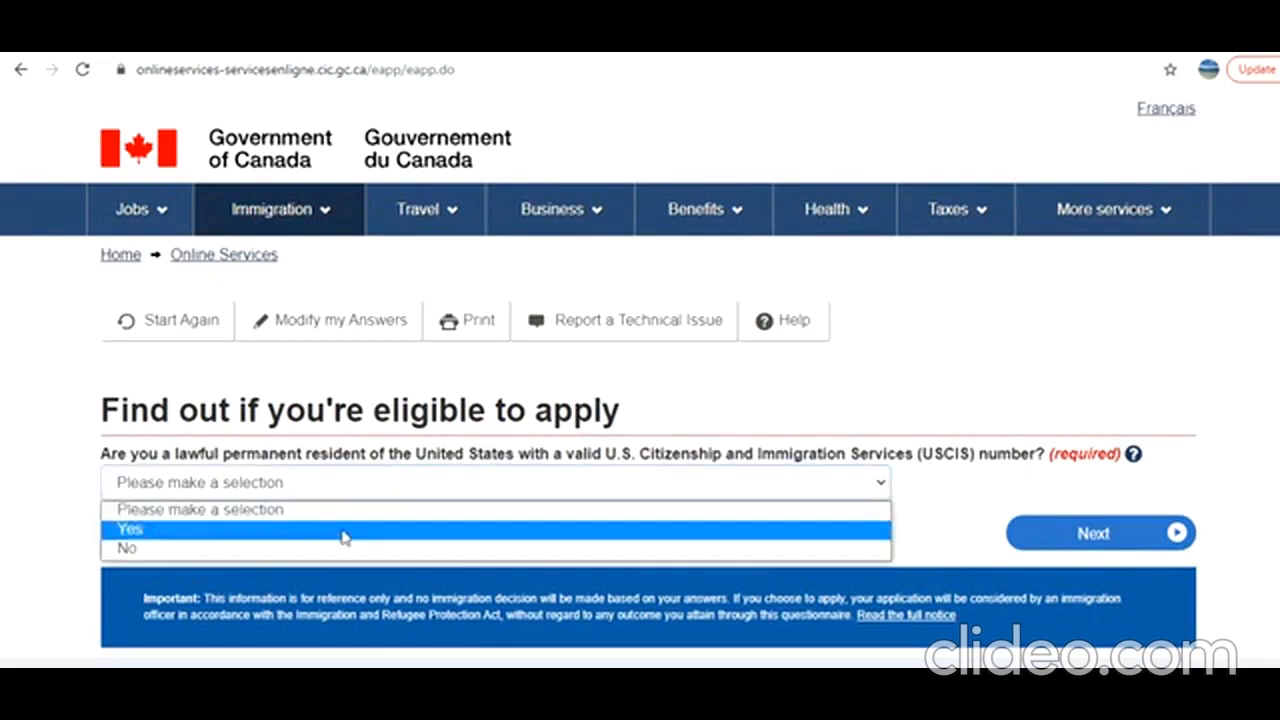
{"action": "left_click", "coordinate": [316, 556]}
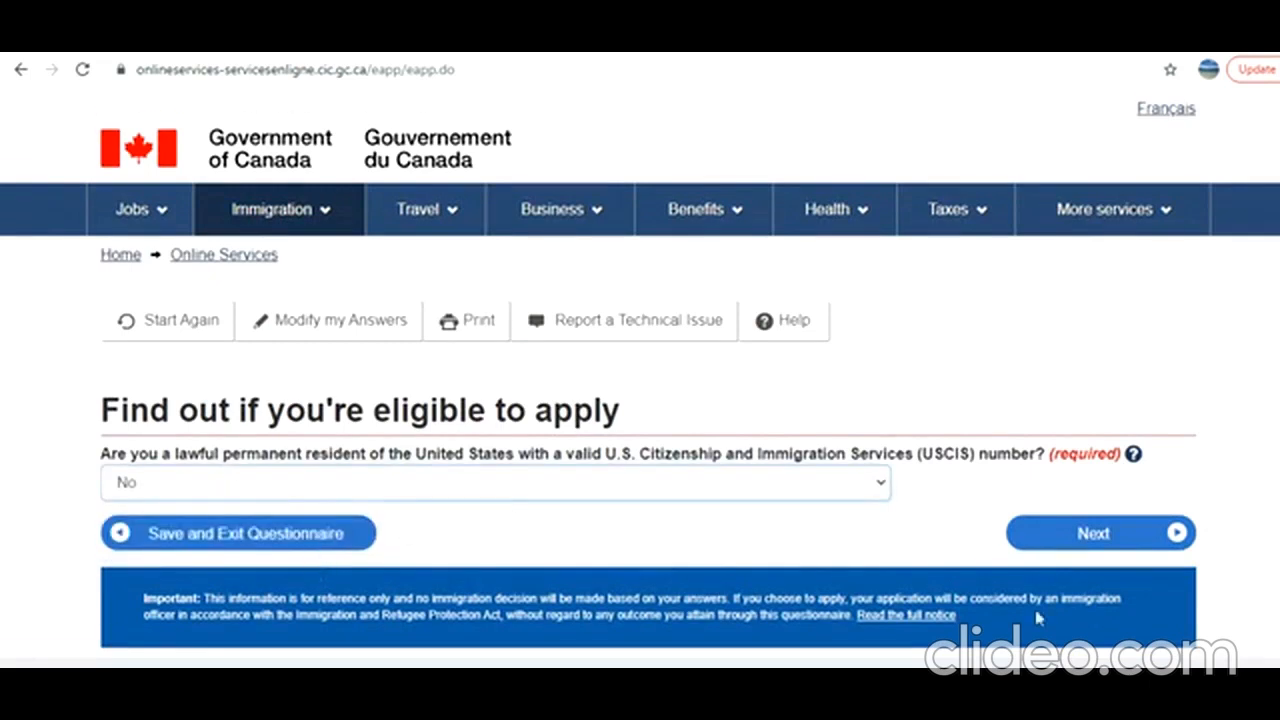
{"action": "left_click", "coordinate": [1150, 547]}
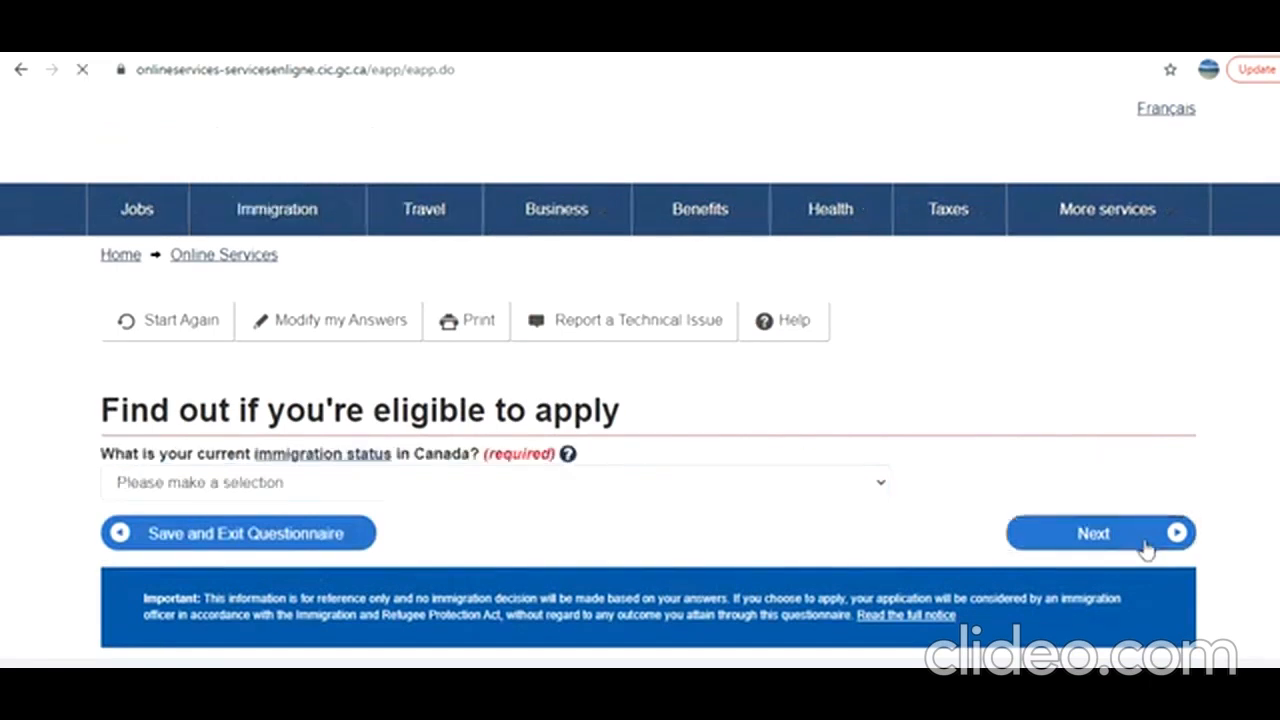
Set the current immigration status in Canada to Student and continue.
{"action": "left_click", "coordinate": [268, 484]}
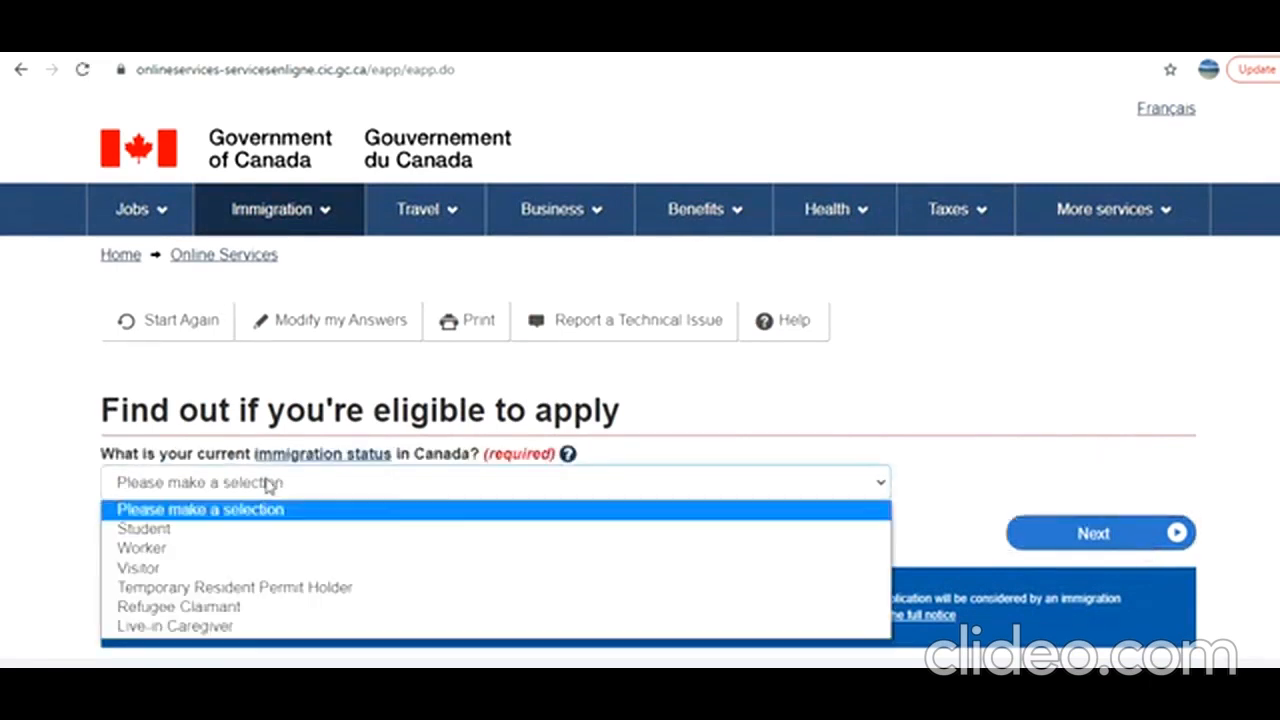
{"action": "left_click", "coordinate": [220, 531]}
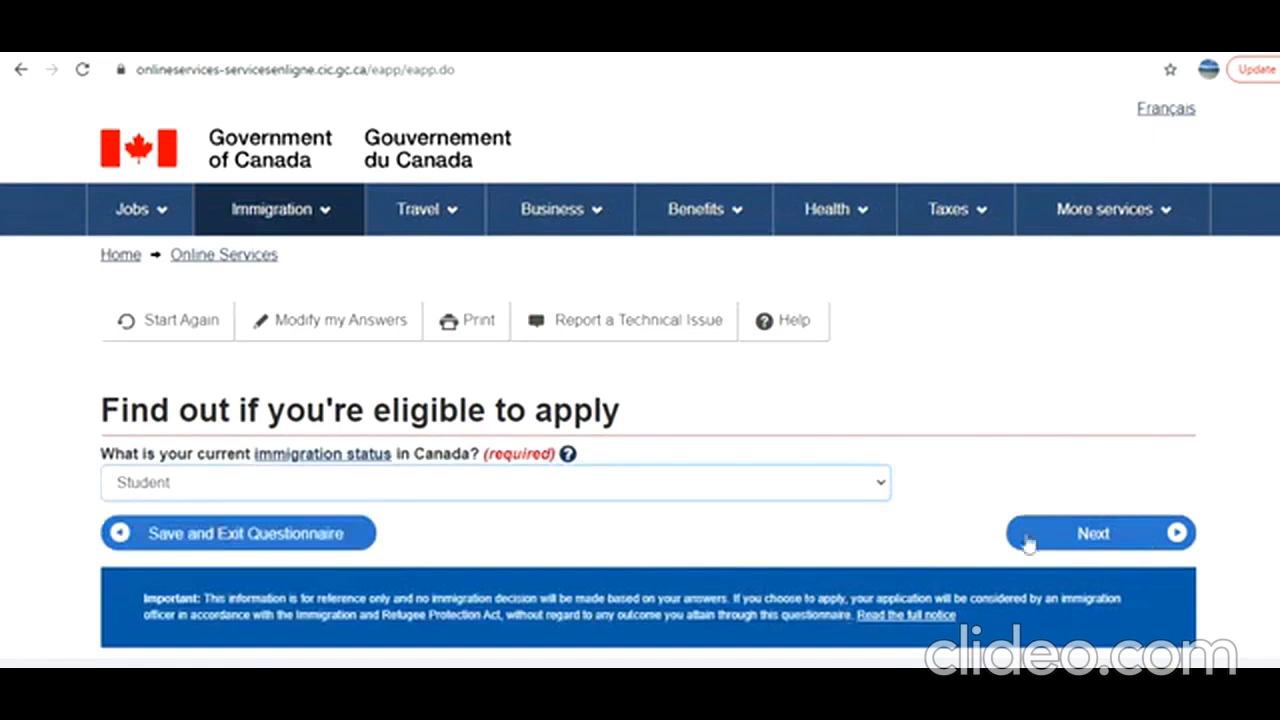
{"action": "left_click", "coordinate": [1060, 548]}
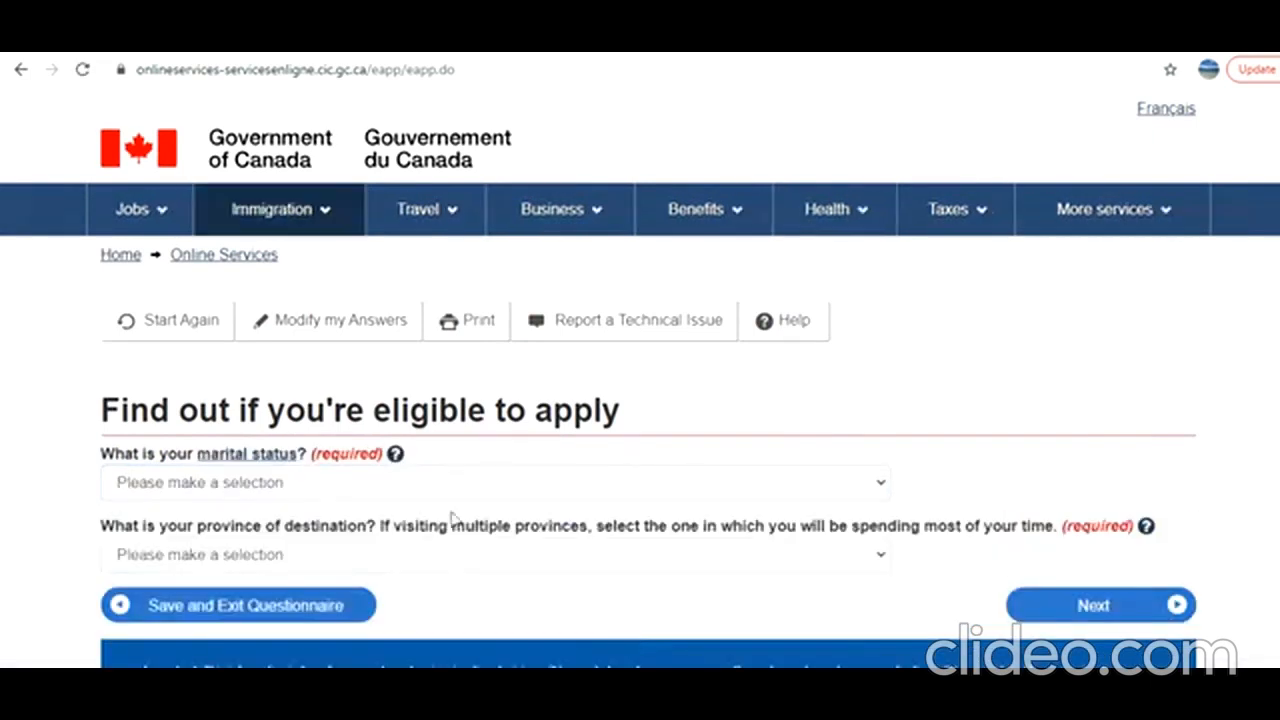
Set the marital status to Never Married/Single and the province of destination to Ontario, and proceed to the eligibility results.
{"action": "left_click", "coordinate": [255, 484]}
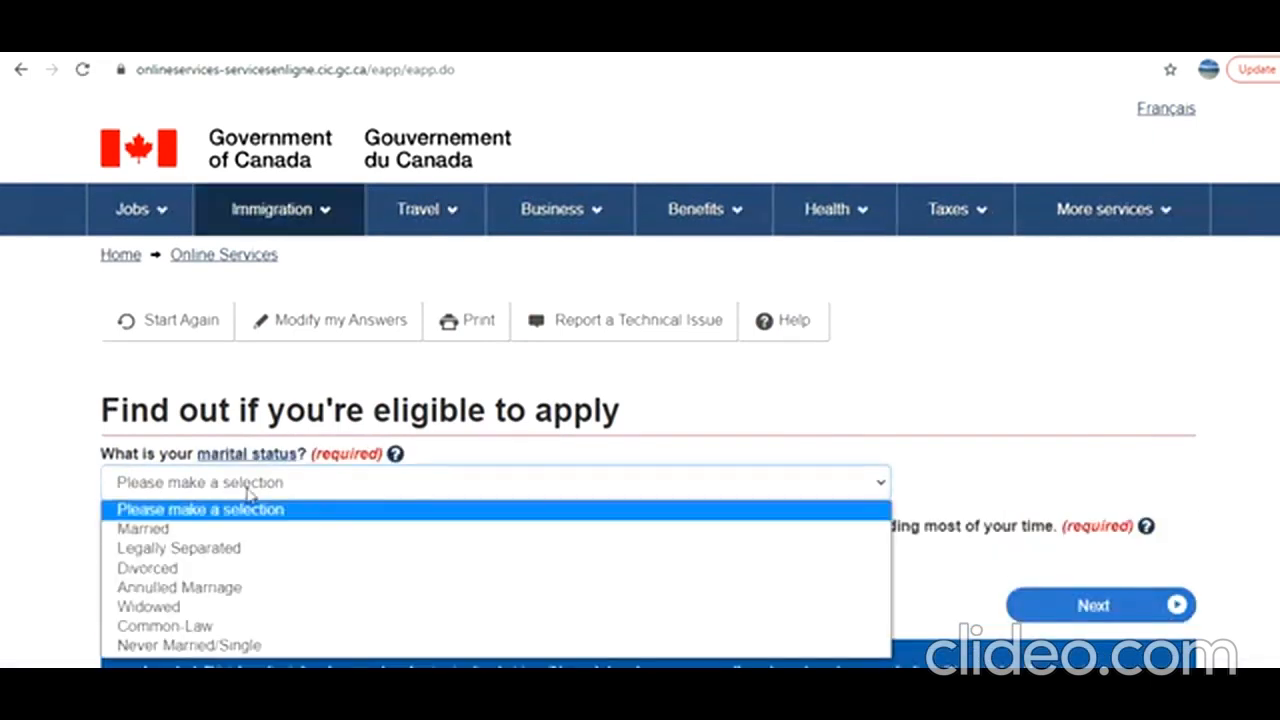
{"action": "left_click", "coordinate": [167, 648]}
{"action": "left_click", "coordinate": [183, 556]}
{"action": "left_click", "coordinate": [206, 447]}
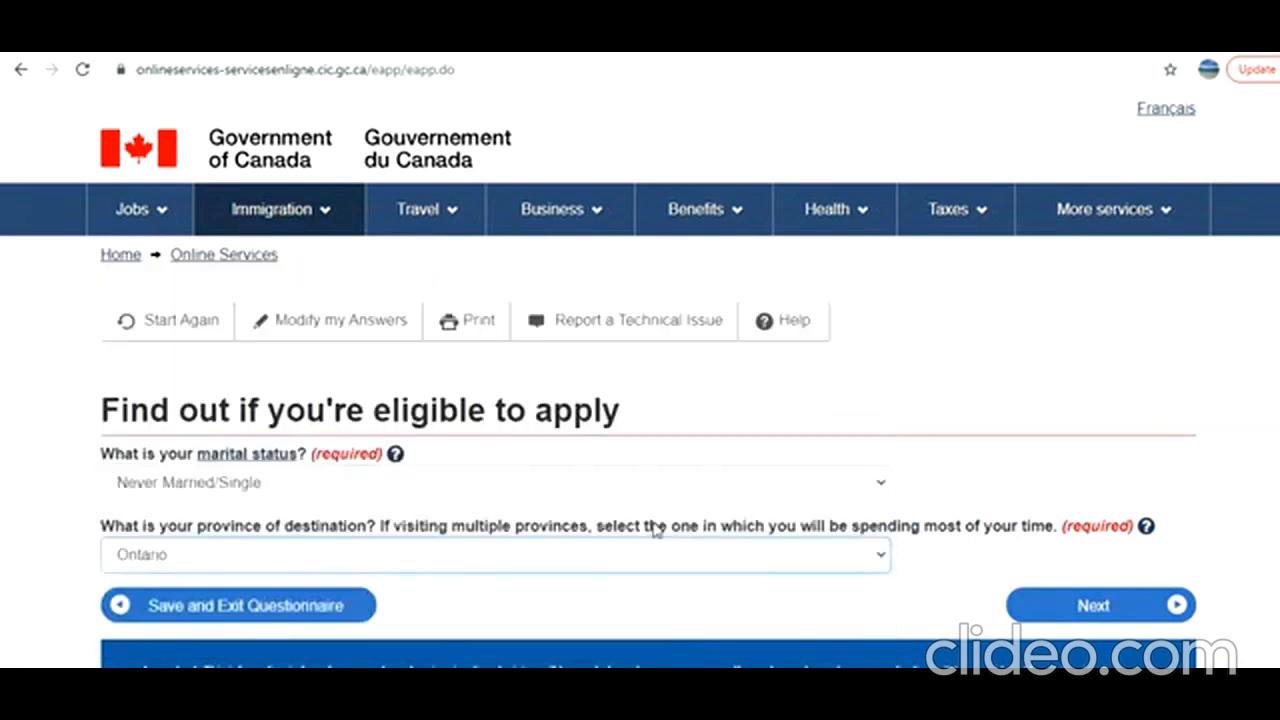
{"action": "left_click", "coordinate": [1097, 606]}
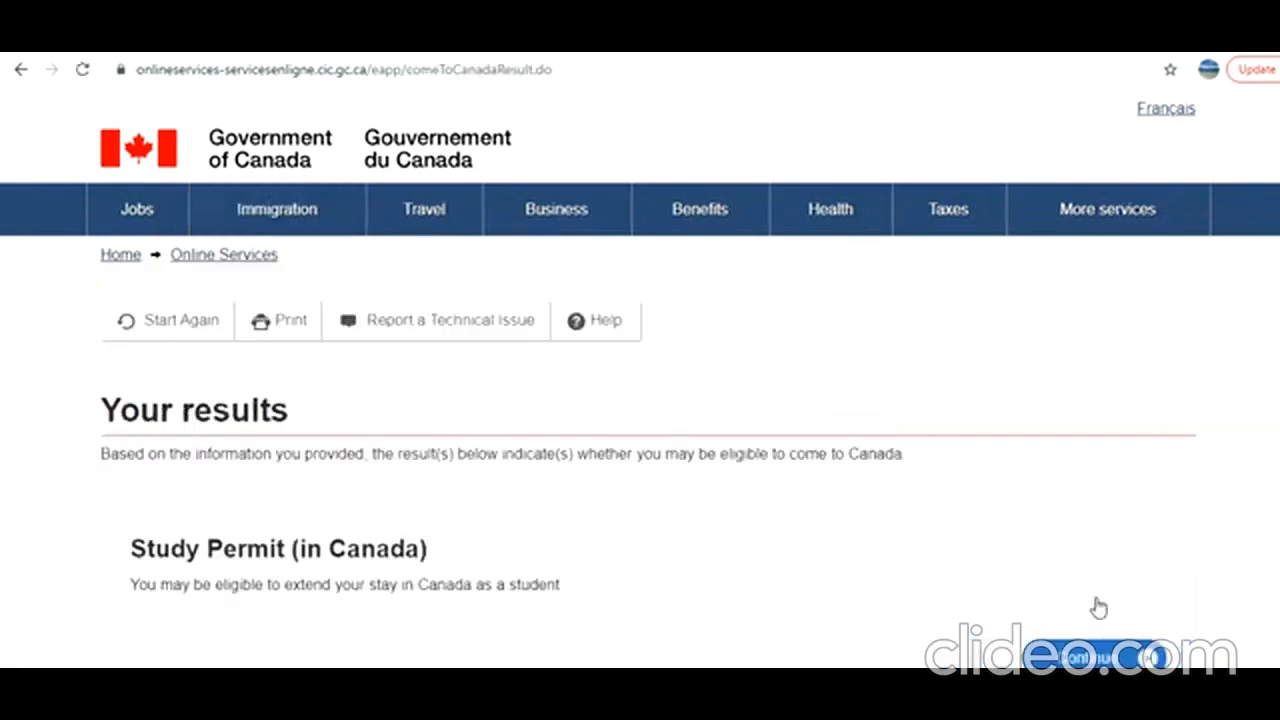
Choose the Temporary Resident Visa option in the eligibility results and continue past the personal checklist introduction.
{"action": "scroll", "coordinate": [640, 380], "scroll_direction": "down", "scroll_amount": 5}
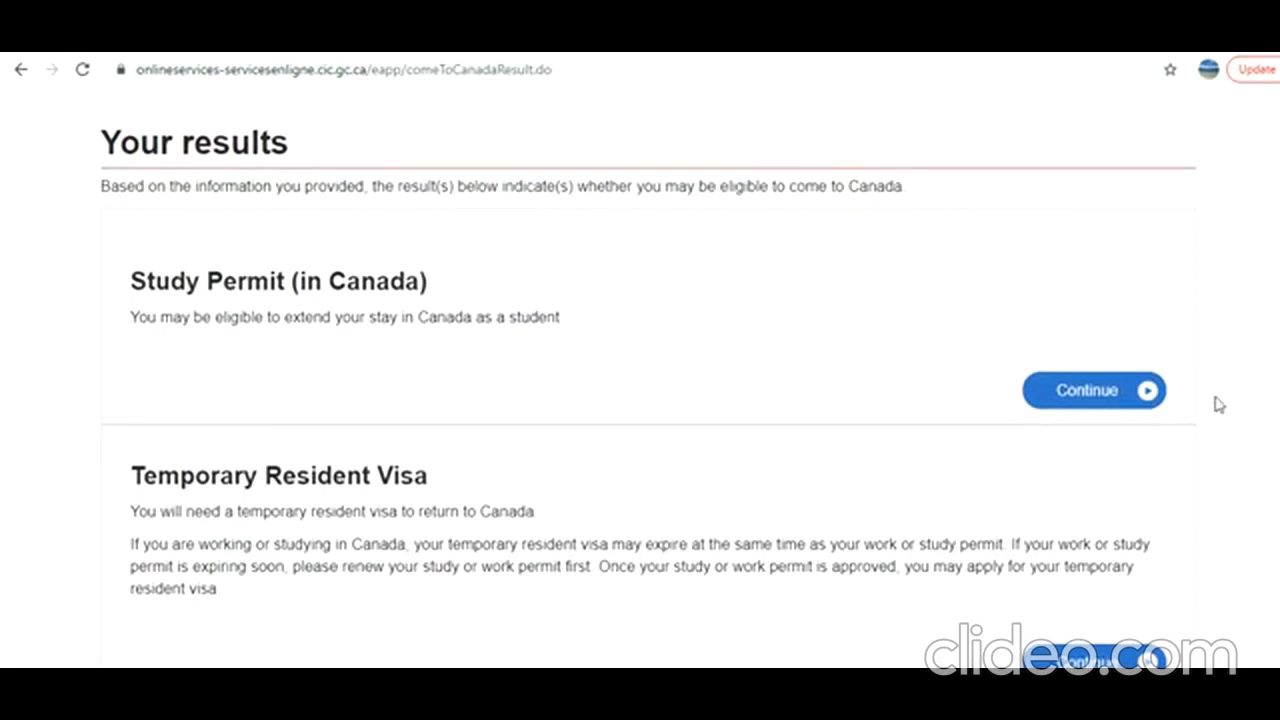
{"action": "scroll", "coordinate": [640, 380], "scroll_direction": "down", "scroll_amount": 3}
{"action": "left_click", "coordinate": [1080, 522]}
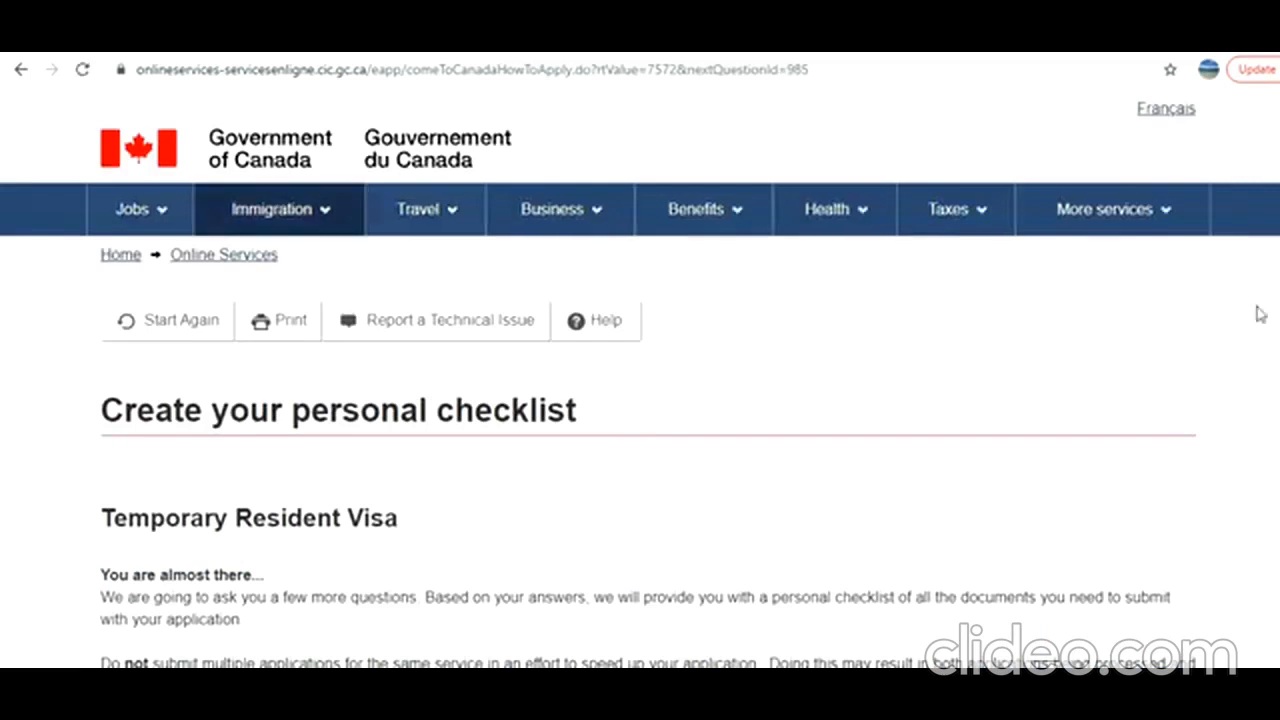
{"action": "scroll", "coordinate": [640, 400], "scroll_direction": "down", "scroll_amount": 4}
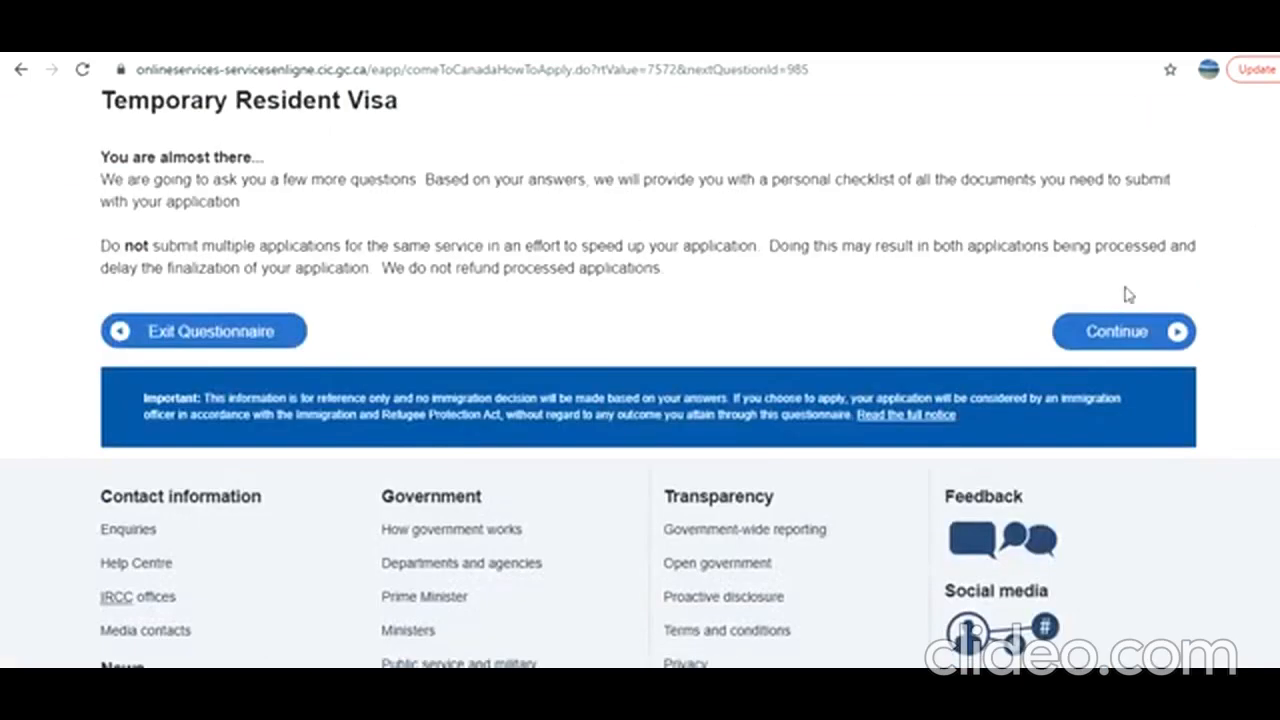
{"action": "left_click", "coordinate": [1107, 345]}
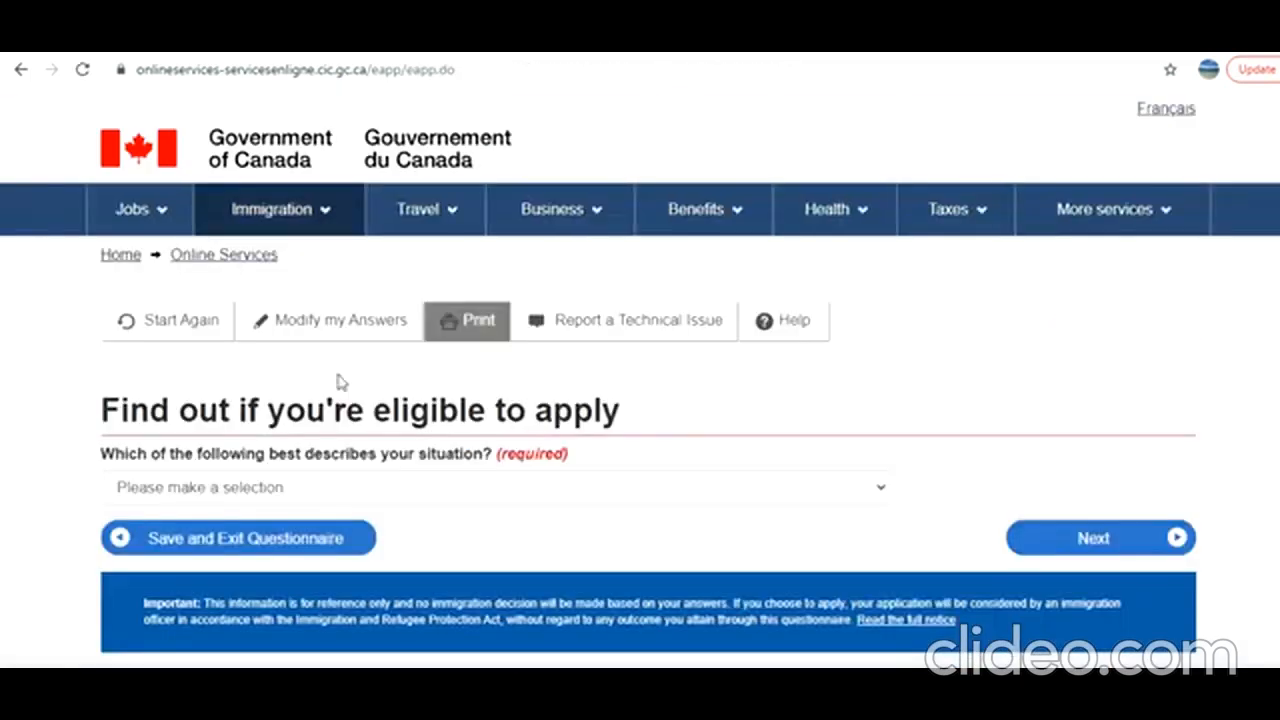
Answer the question about the applicant's situation with "I have a study permit" and continue.
{"action": "left_click", "coordinate": [278, 495]}
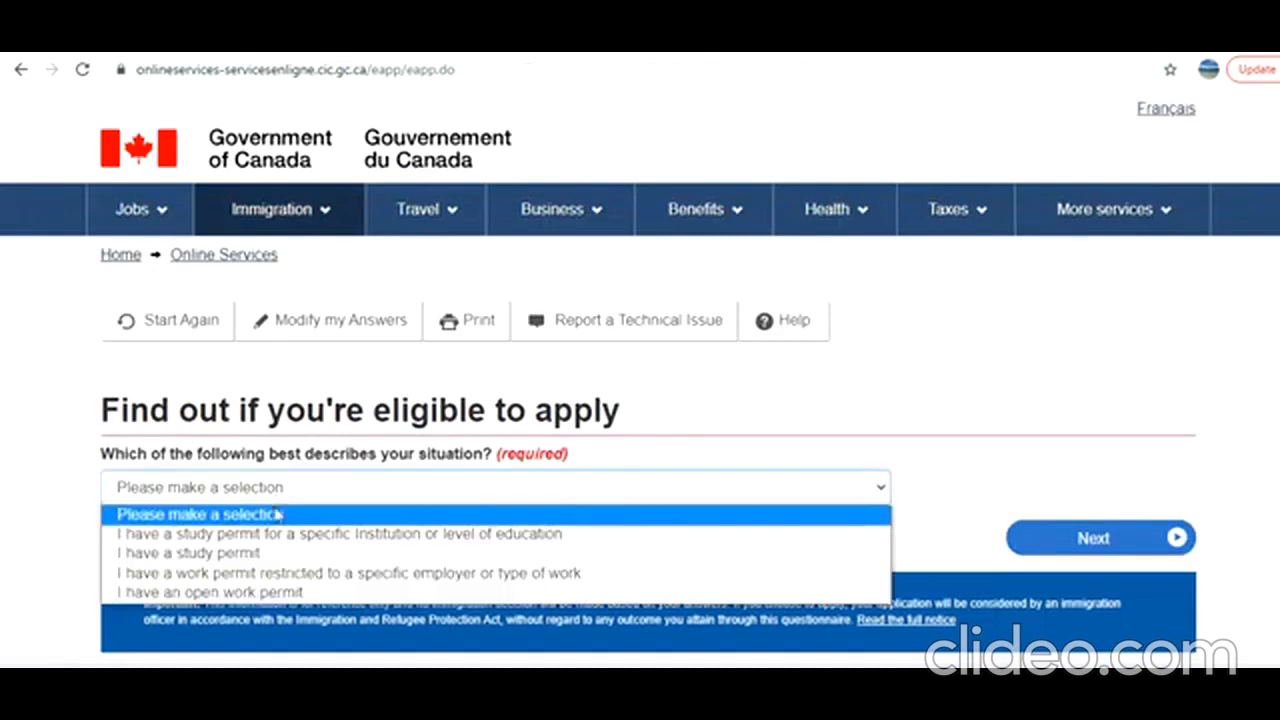
{"action": "left_click", "coordinate": [247, 555]}
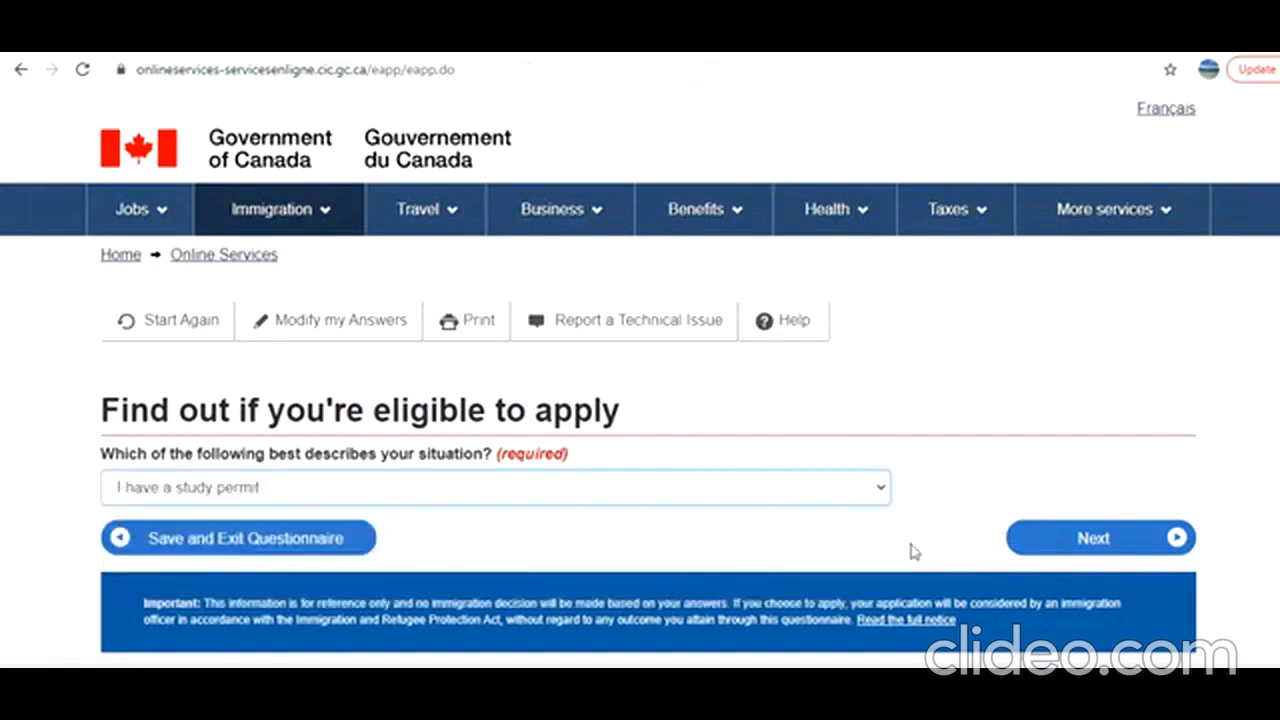
{"action": "left_click", "coordinate": [1084, 540]}
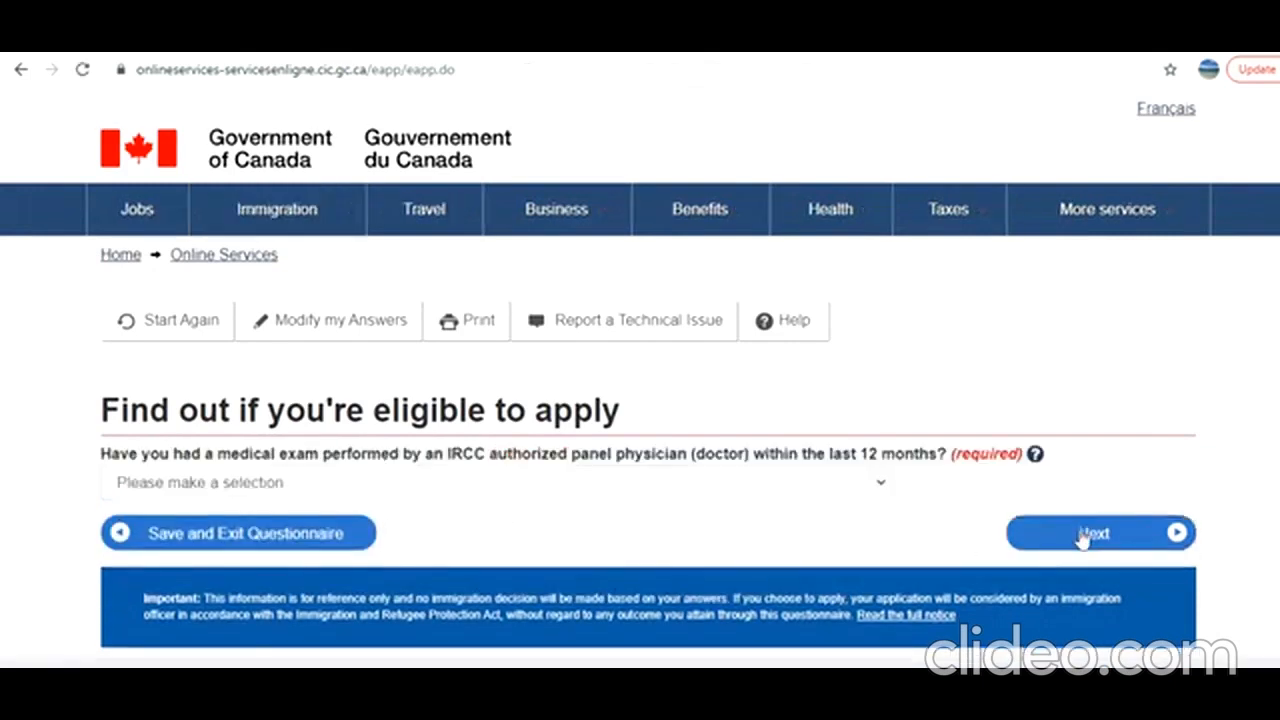
Answer No to a medical exam within the last 12 months and No to having lived in a designated country, continuing after each.
{"action": "left_click", "coordinate": [451, 482]}
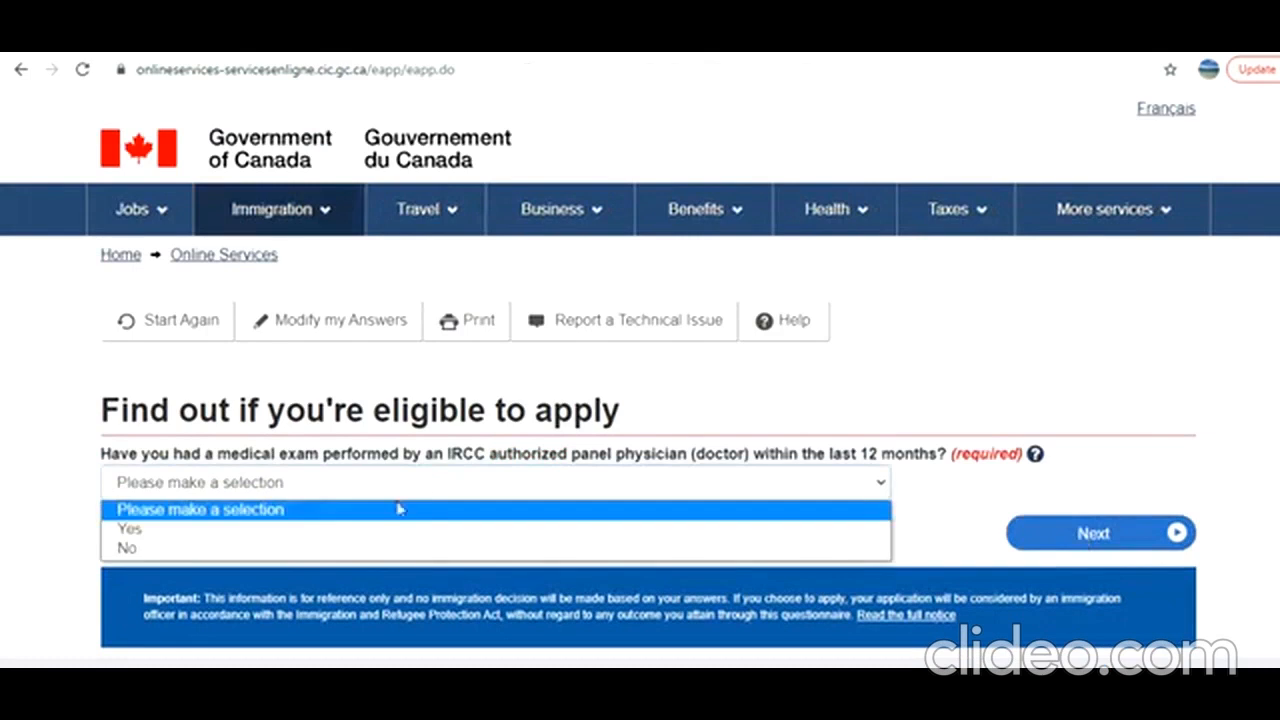
{"action": "left_click", "coordinate": [340, 550]}
{"action": "left_click", "coordinate": [1091, 540]}
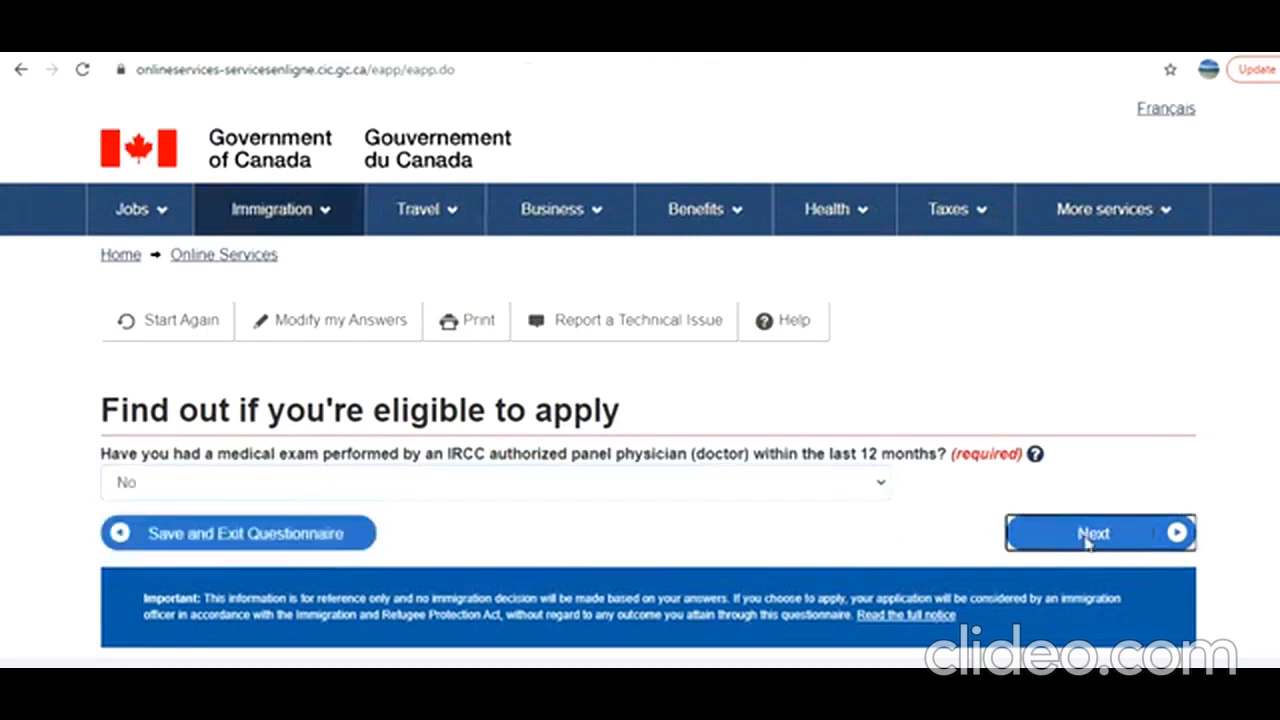
{"action": "left_click", "coordinate": [417, 490]}
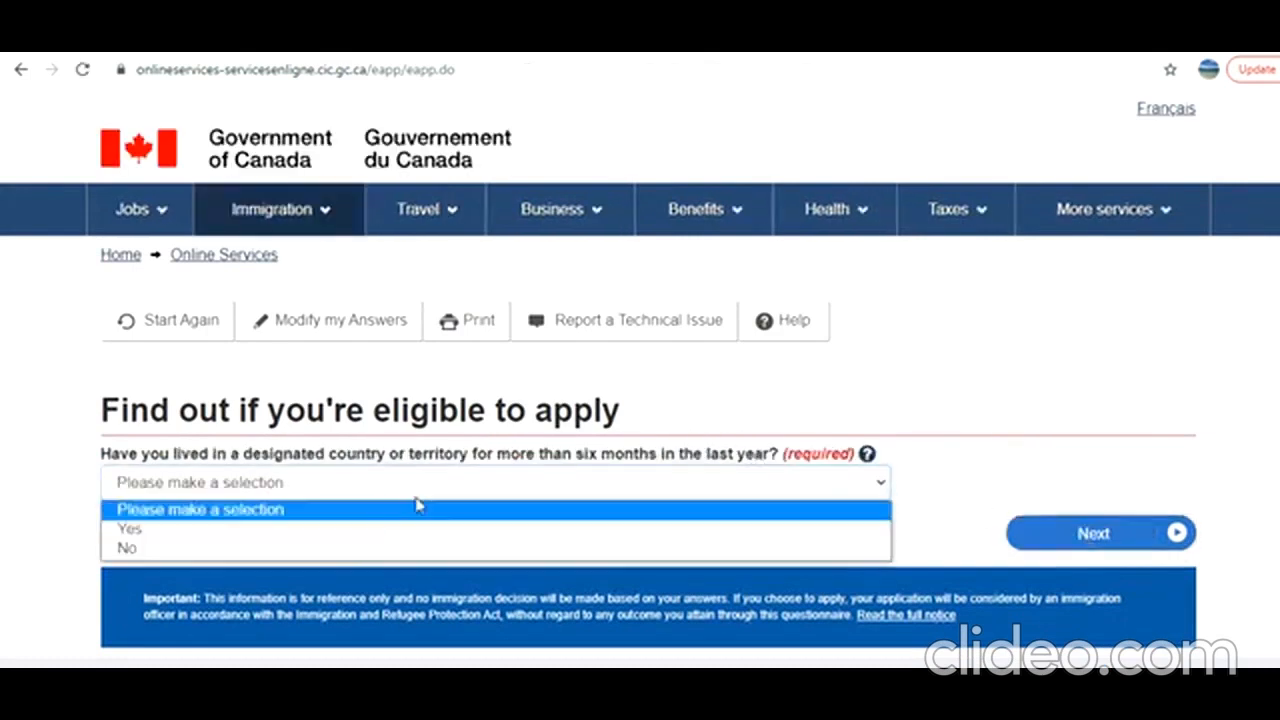
{"action": "left_click", "coordinate": [344, 551]}
{"action": "left_click", "coordinate": [1074, 532]}
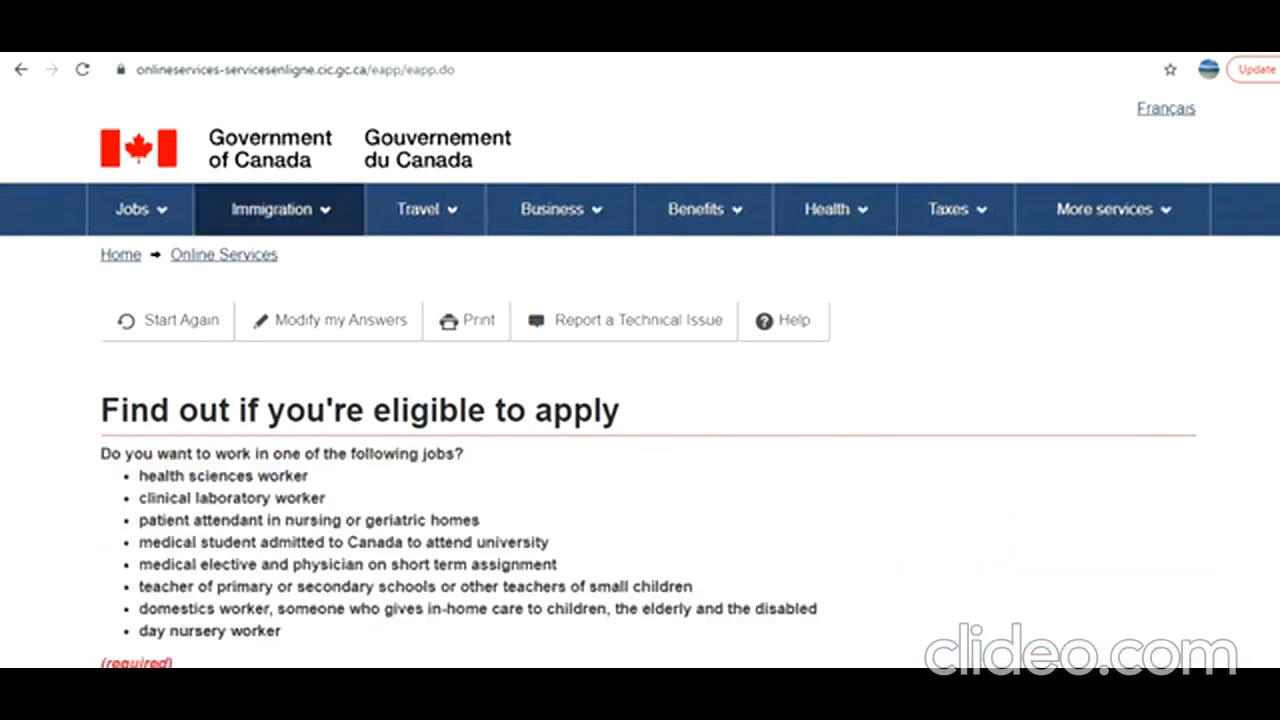
Answer No to working in one of the listed jobs and No to submitting an application for a family member, continuing after each.
{"action": "scroll", "coordinate": [640, 376], "scroll_direction": "down", "scroll_amount": 2}
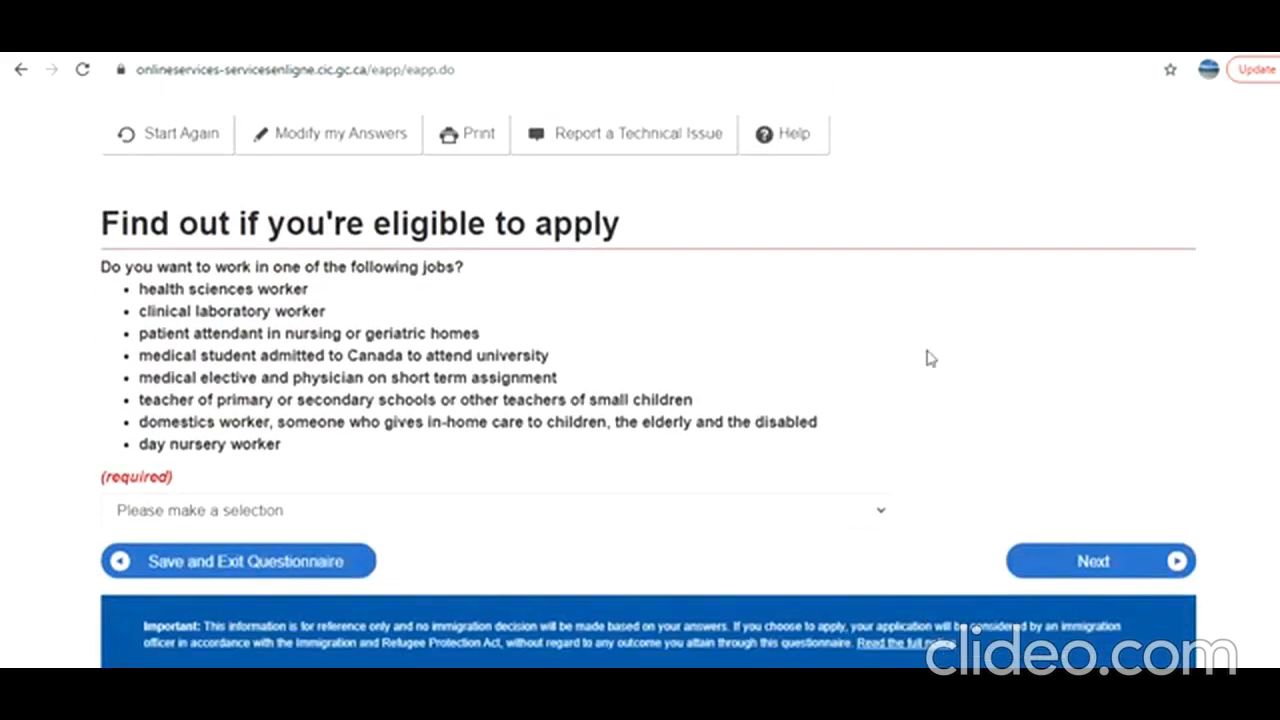
{"action": "left_click", "coordinate": [452, 520]}
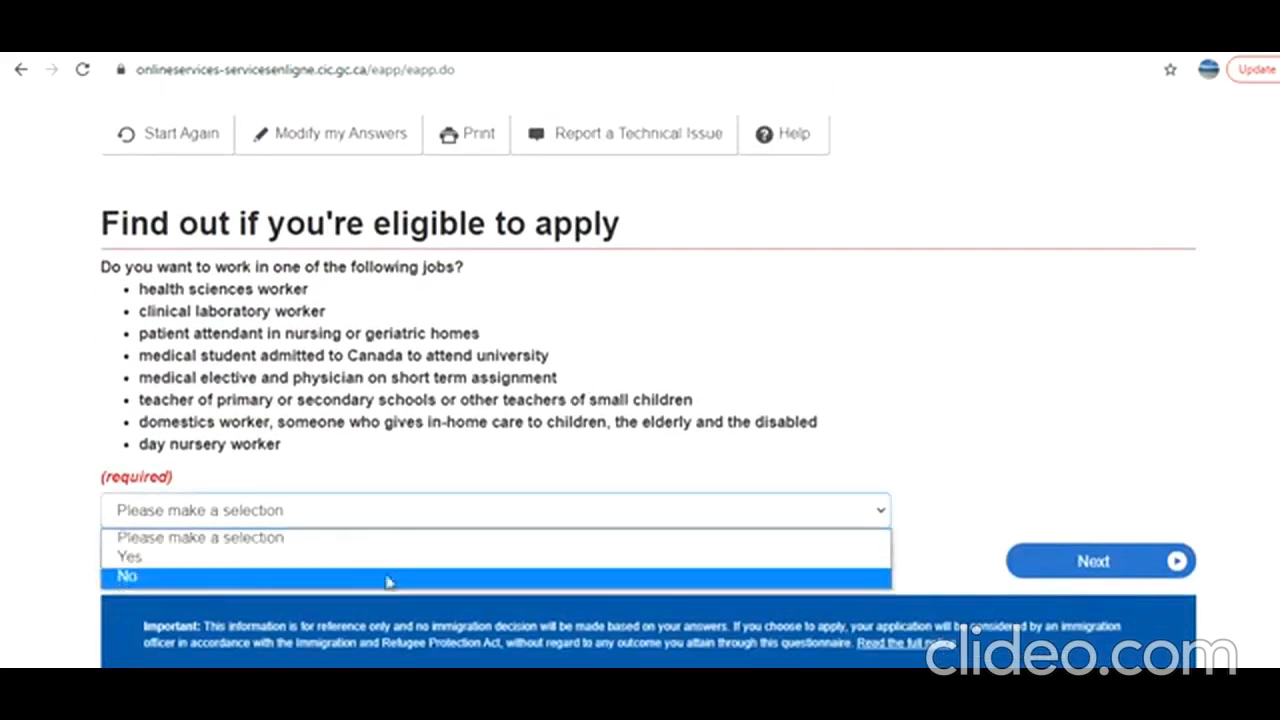
{"action": "left_click", "coordinate": [388, 580]}
{"action": "left_click", "coordinate": [1080, 563]}
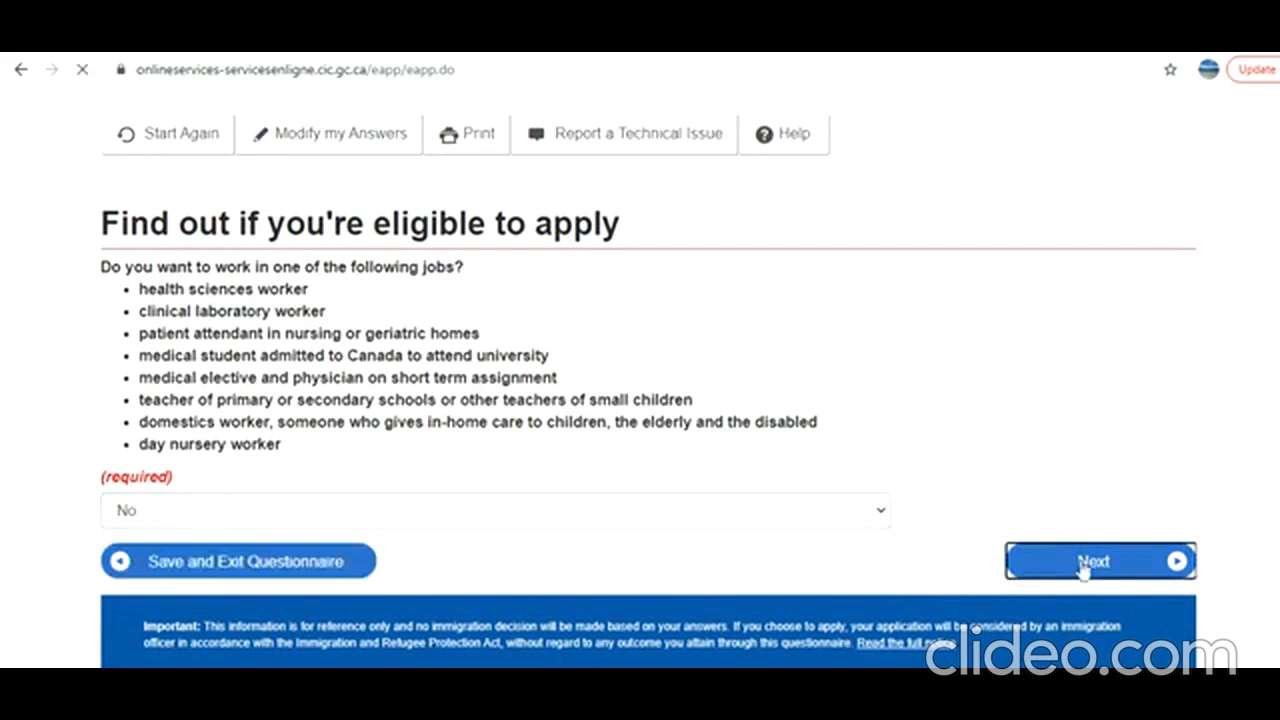
{"action": "left_click", "coordinate": [372, 497]}
{"action": "left_click", "coordinate": [295, 550]}
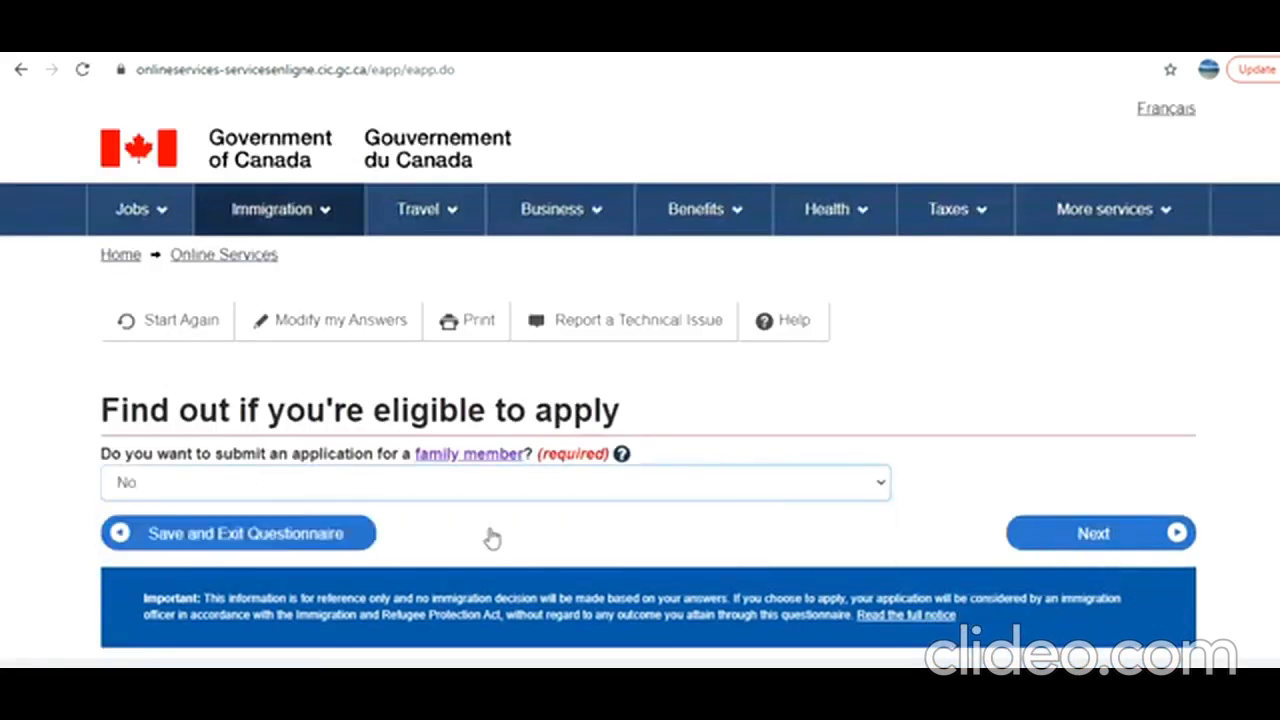
{"action": "left_click", "coordinate": [1090, 535]}
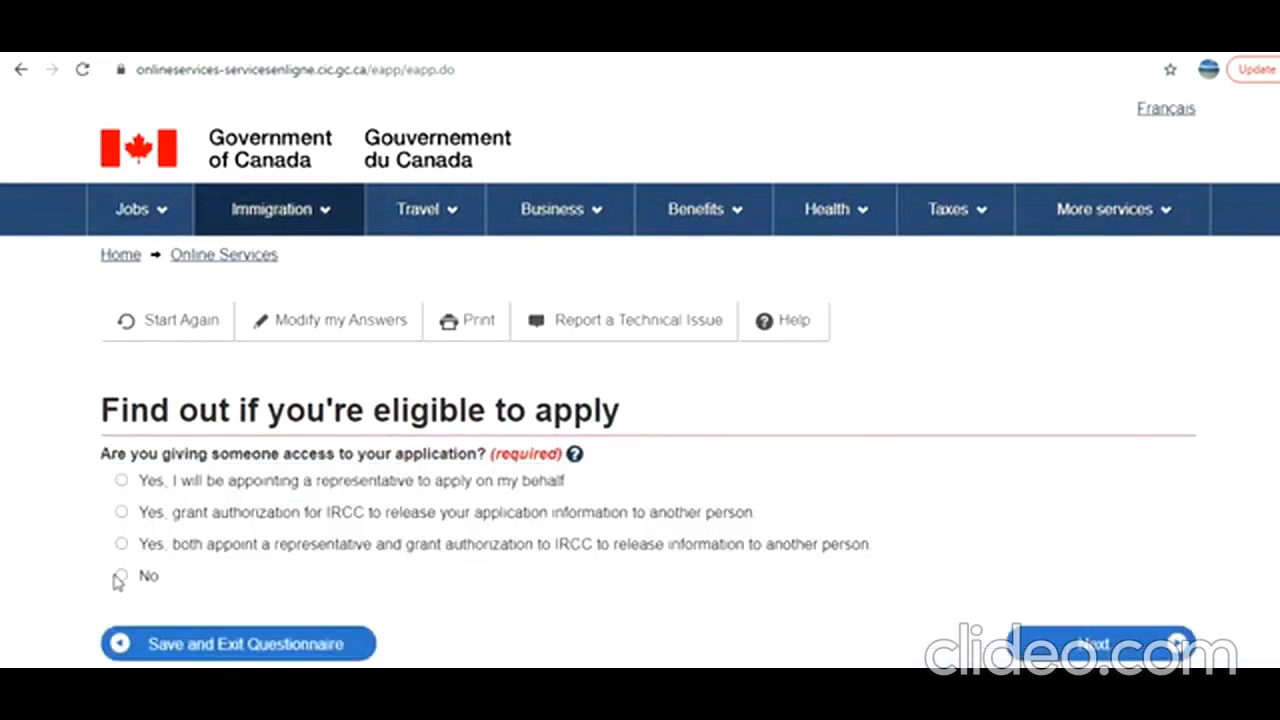
Answer No to giving someone access to the application and Yes to having given biometrics in the past 10 years, continuing after each.
{"action": "left_click", "coordinate": [1145, 645]}
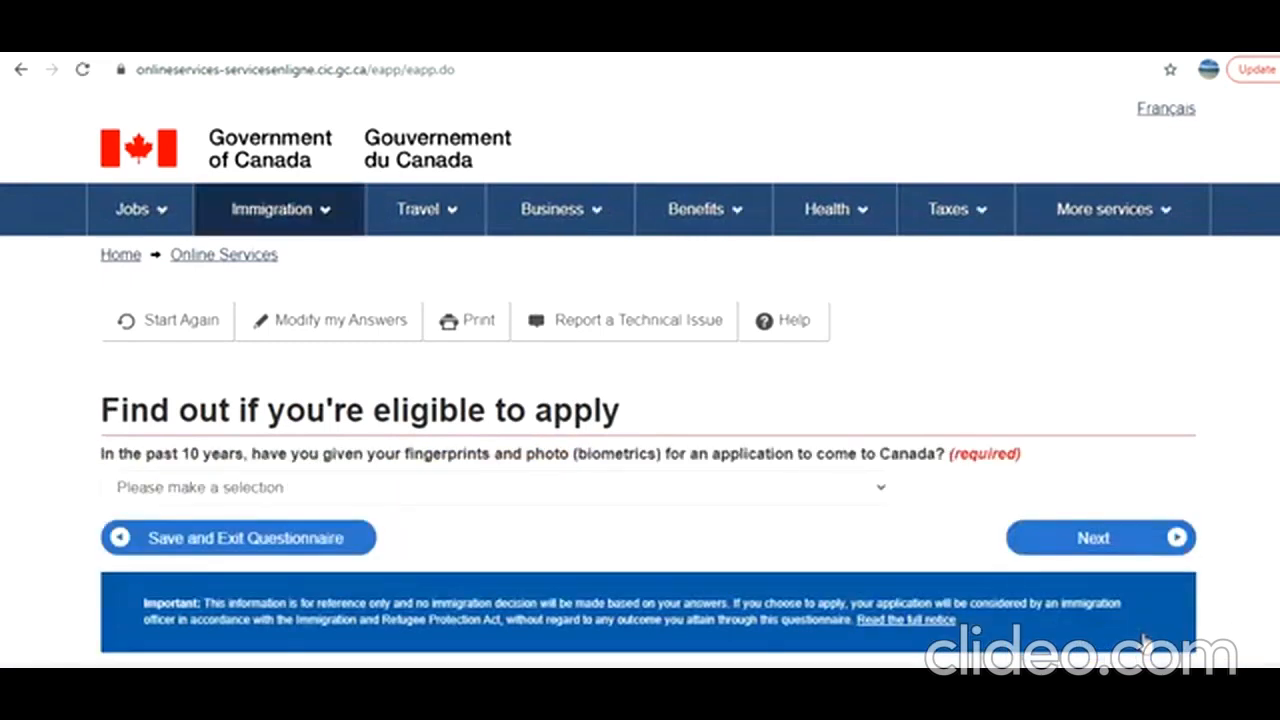
{"action": "left_click", "coordinate": [553, 492]}
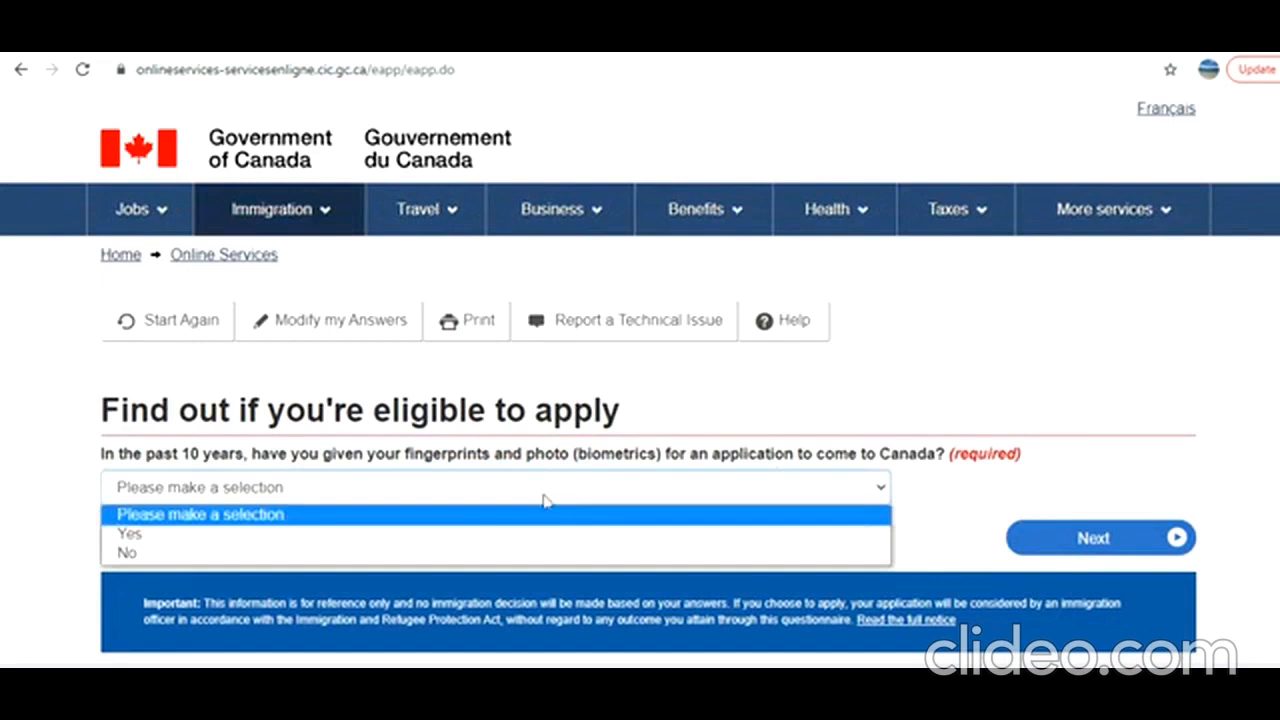
{"action": "left_click", "coordinate": [478, 534]}
{"action": "left_click", "coordinate": [1053, 543]}
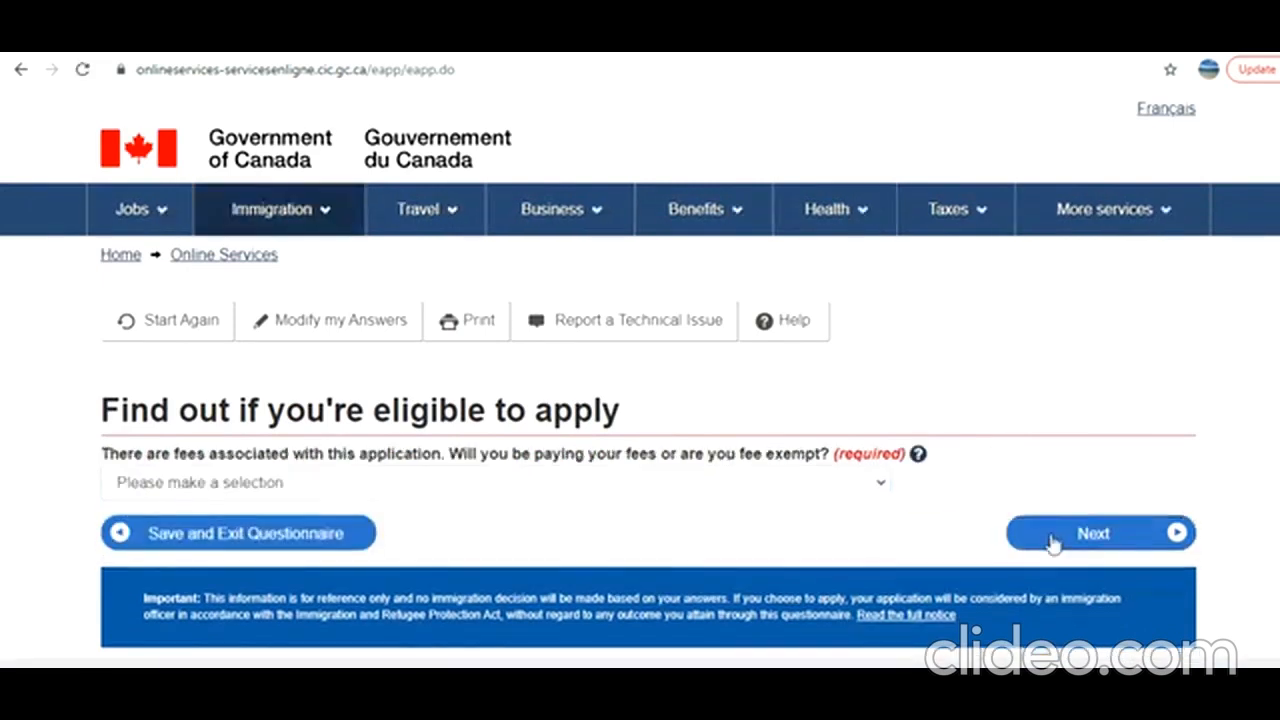
Choose "Yes, I will be paying my application fees" and answer Yes to making digital copies of documents, continuing after each.
{"action": "left_click", "coordinate": [603, 486]}
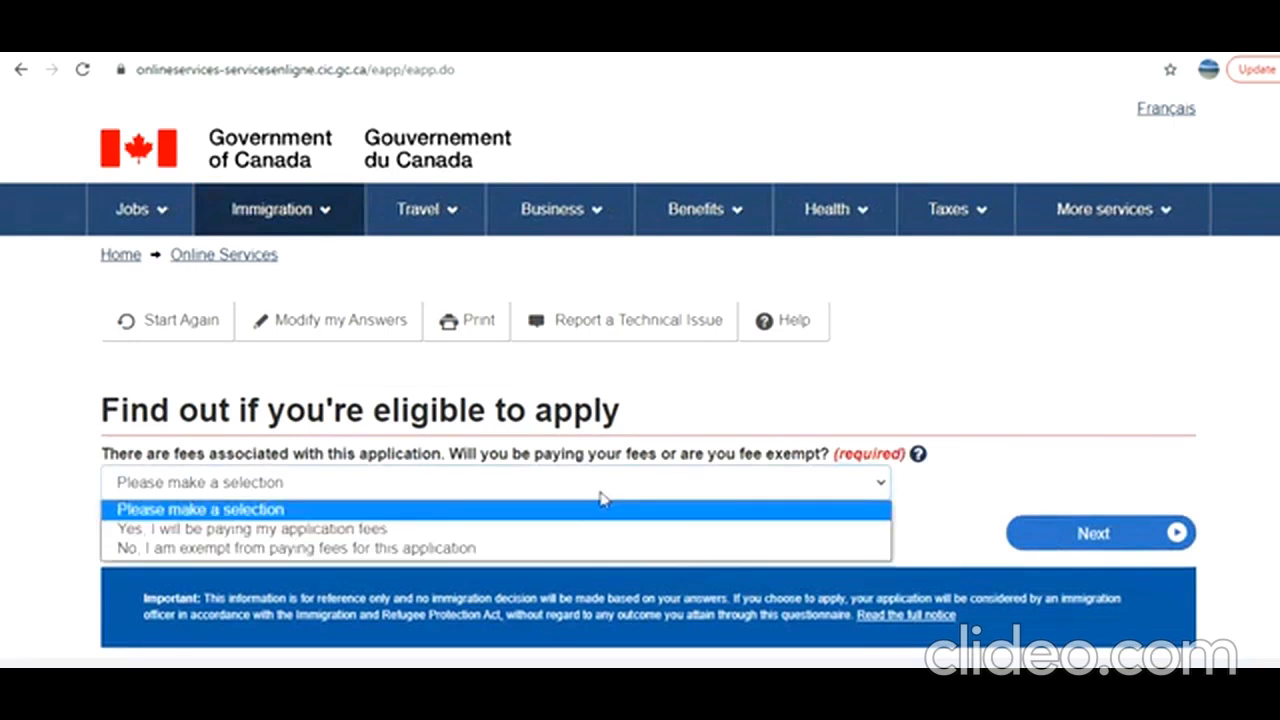
{"action": "left_click", "coordinate": [553, 530]}
{"action": "left_click", "coordinate": [1026, 537]}
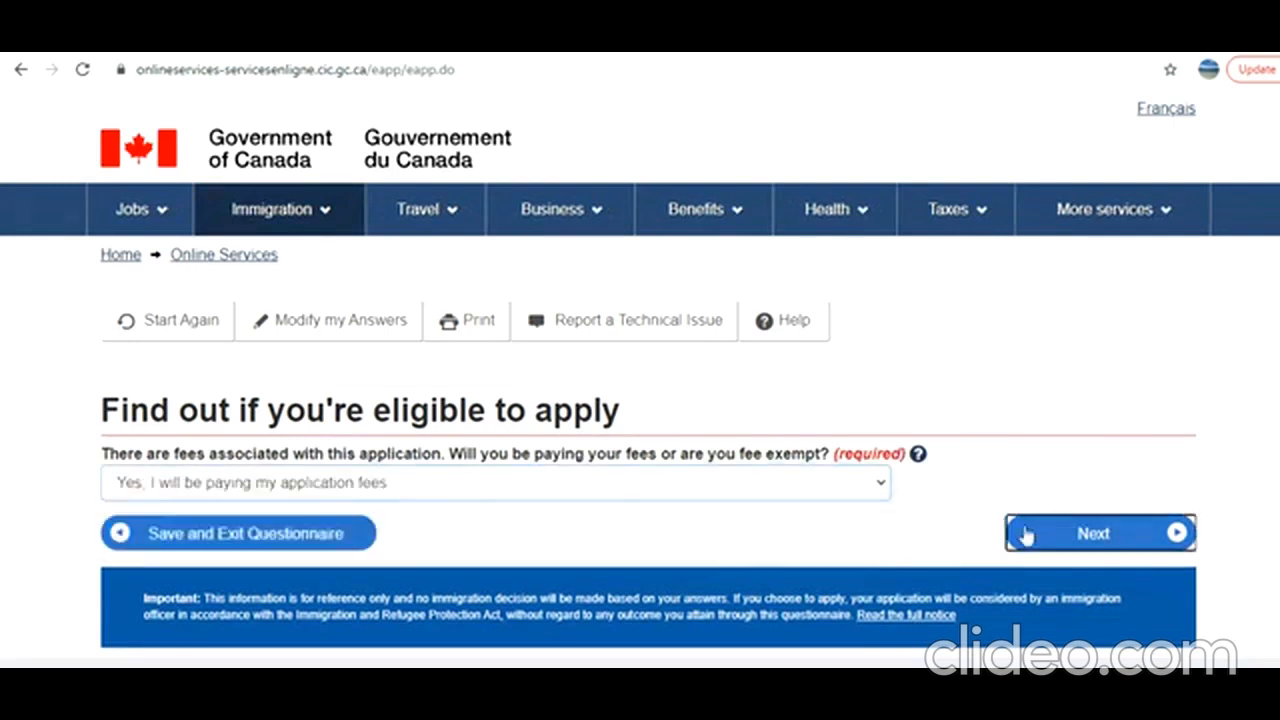
{"action": "left_click", "coordinate": [340, 483]}
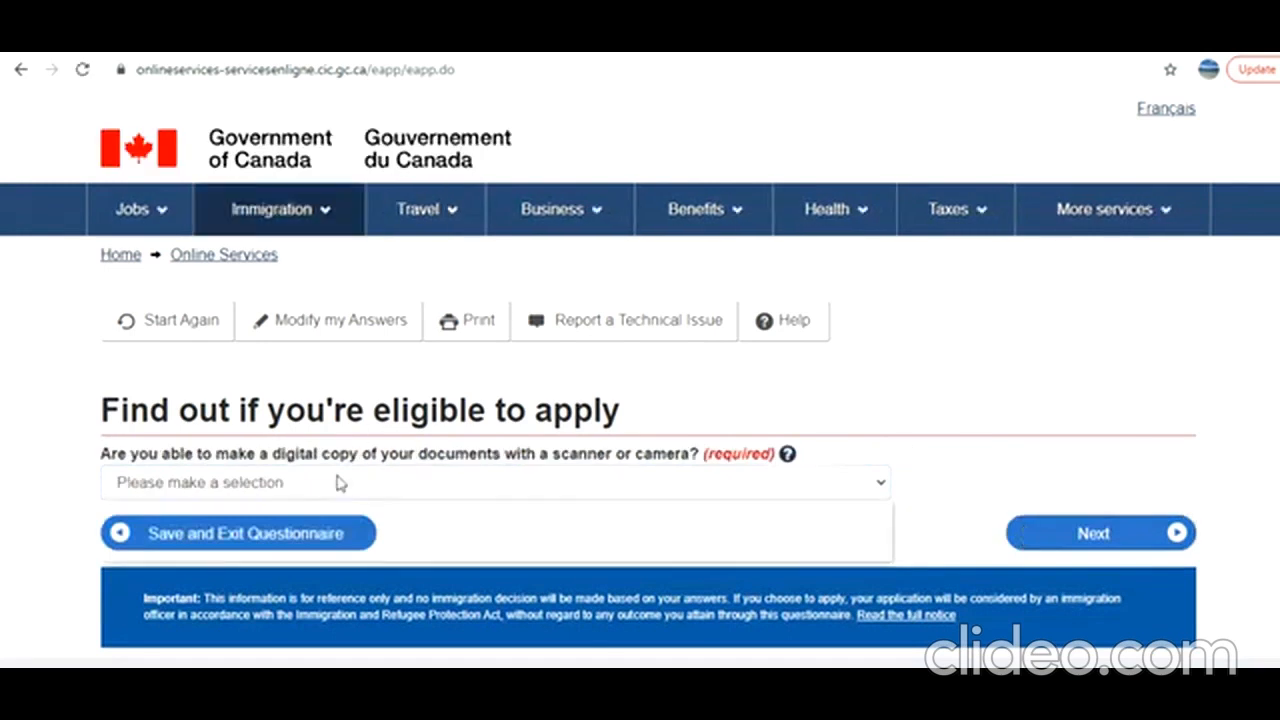
{"action": "left_click", "coordinate": [268, 530]}
{"action": "left_click", "coordinate": [1072, 540]}
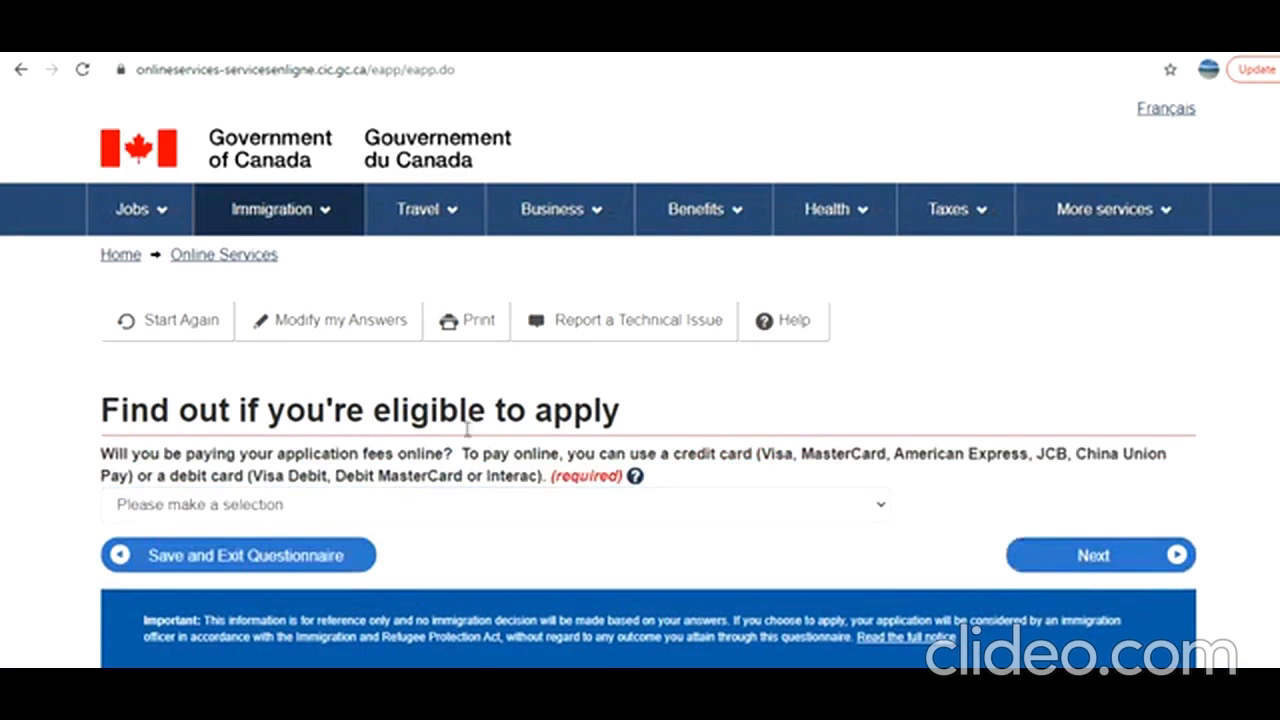
Answer Yes to paying the application fees online and proceed to the review of answers.
{"action": "left_click", "coordinate": [476, 506]}
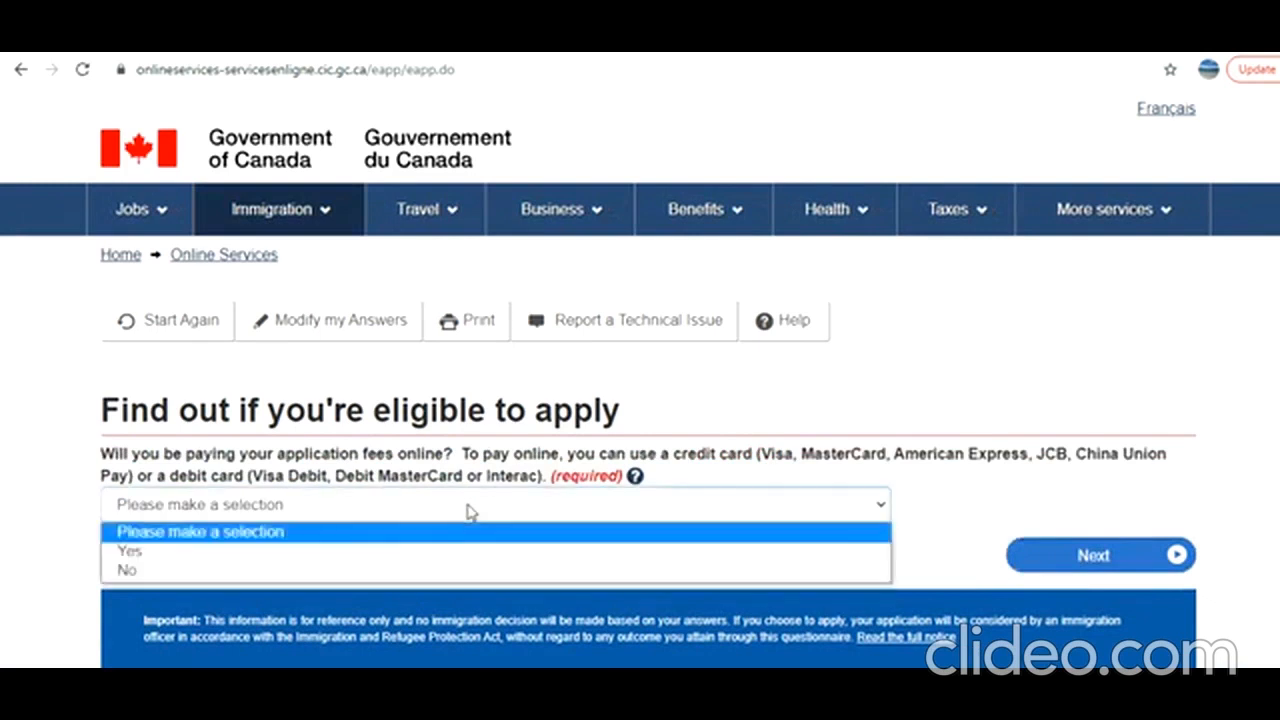
{"action": "left_click", "coordinate": [360, 554]}
{"action": "left_click", "coordinate": [1100, 556]}
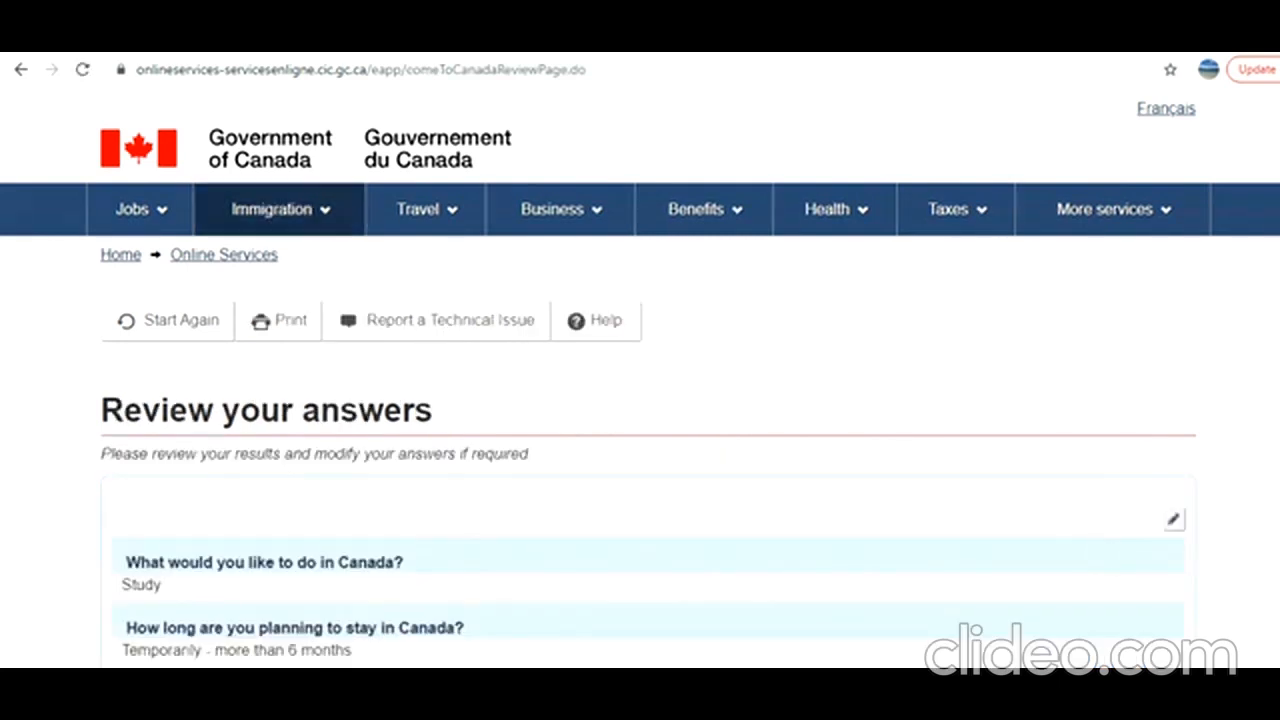
Review the questionnaire answers and continue past the submission instructions to the document checklist.
{"action": "scroll", "coordinate": [640, 400], "scroll_direction": "down", "scroll_amount": 20}
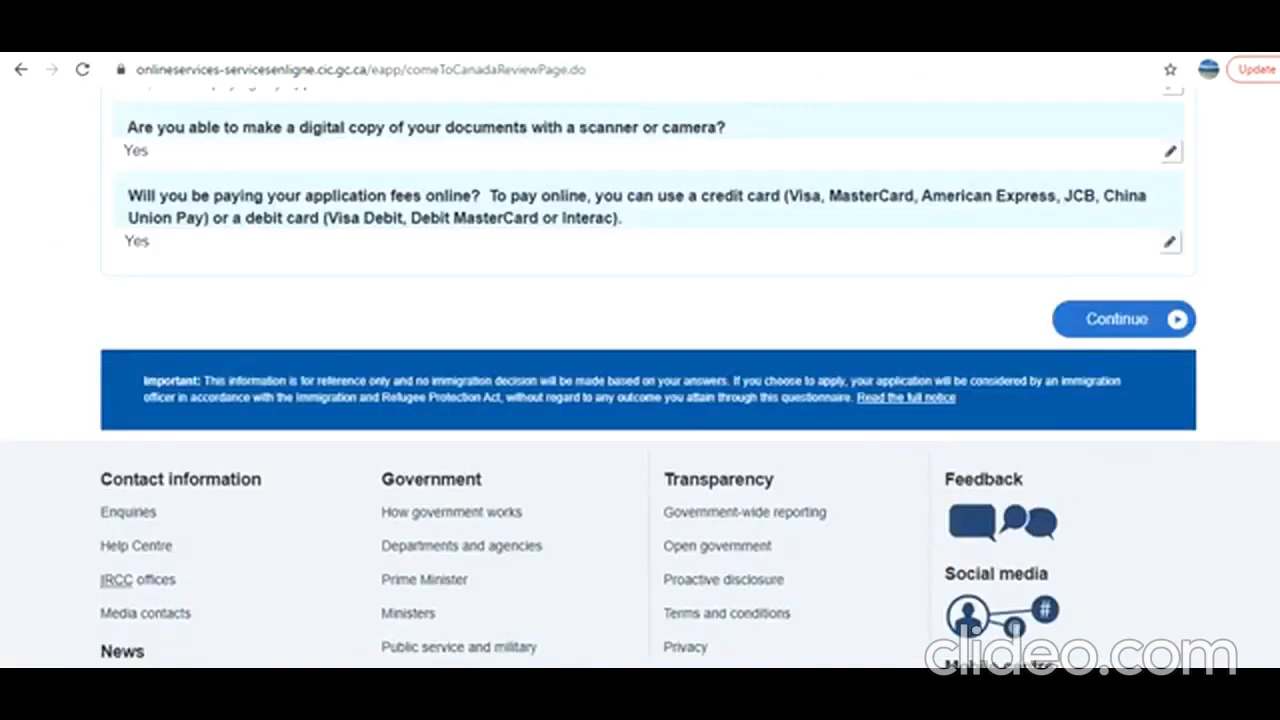
{"action": "scroll", "coordinate": [1115, 476], "scroll_direction": "up", "scroll_amount": 1}
{"action": "left_click", "coordinate": [1113, 474]}
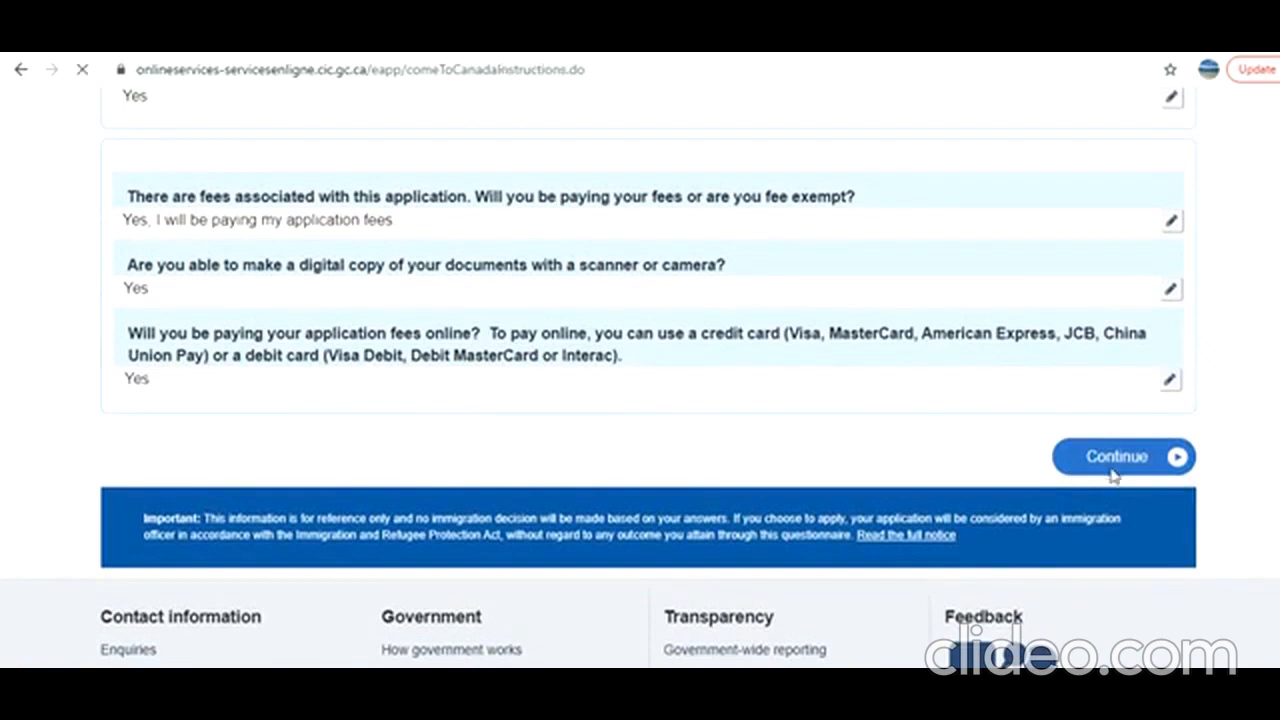
{"action": "scroll", "coordinate": [640, 400], "scroll_direction": "down", "scroll_amount": 10}
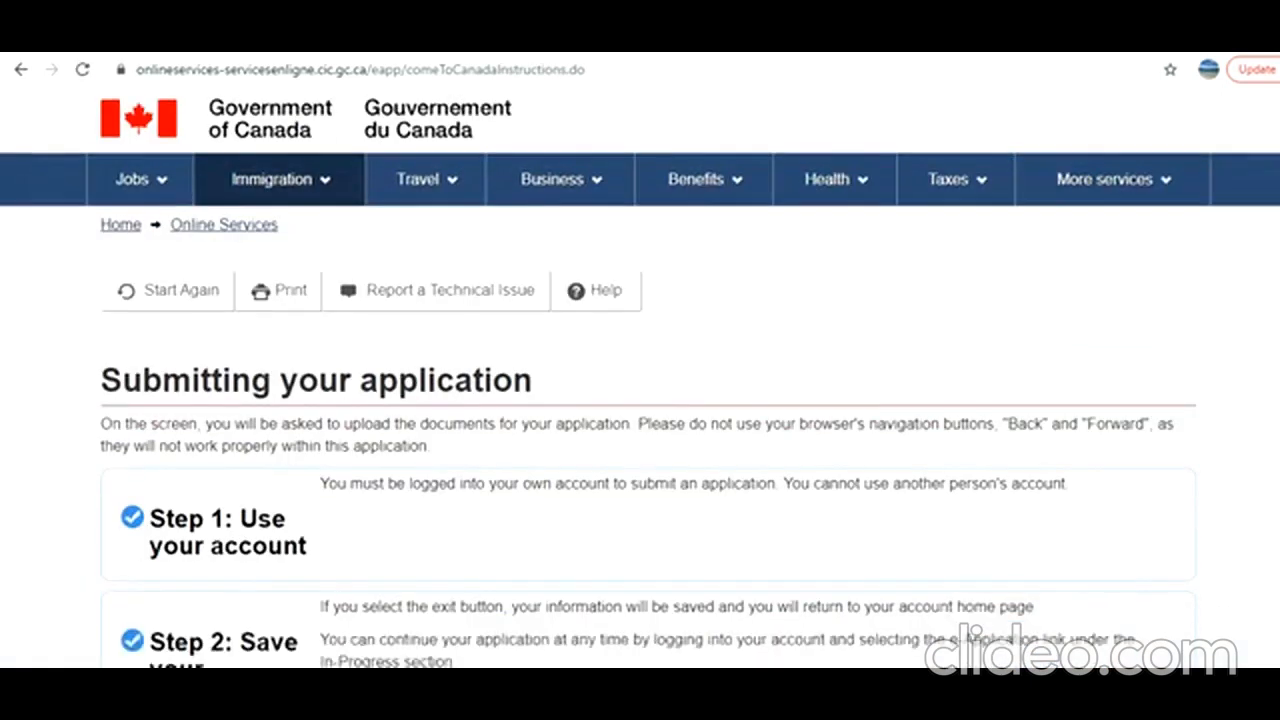
{"action": "left_click", "coordinate": [1117, 315]}
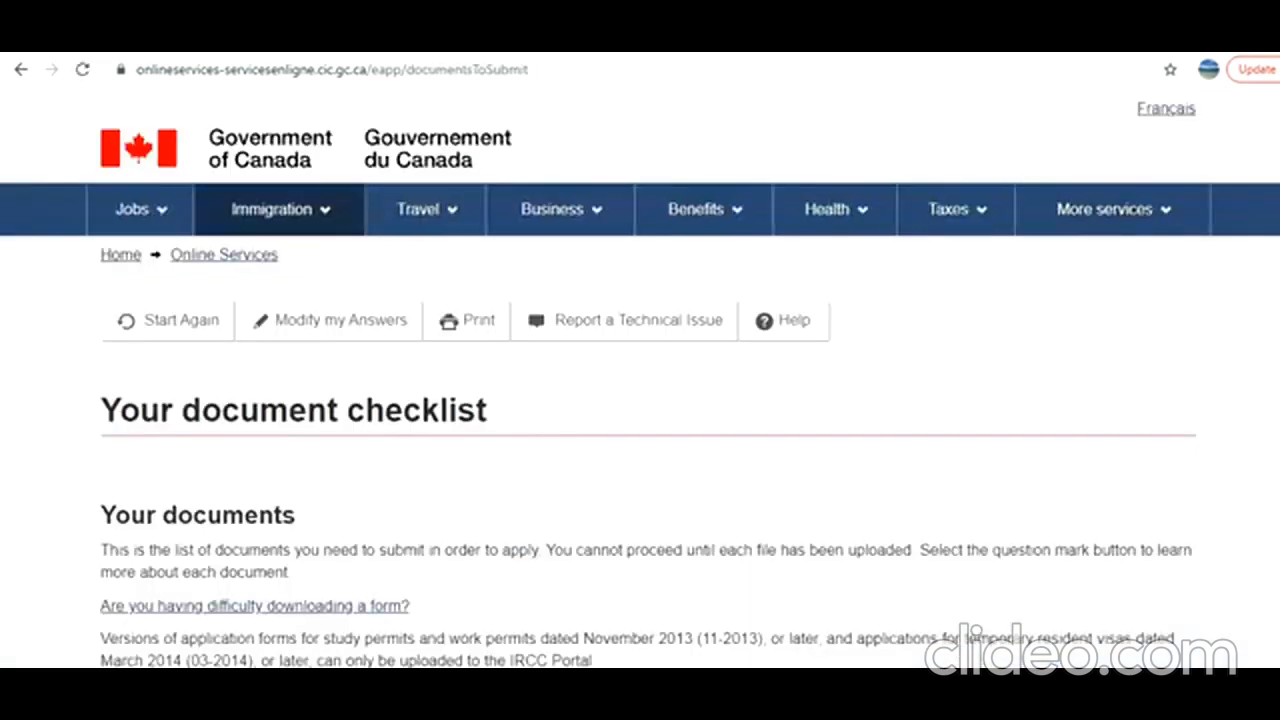
Examine the document checklist's application form, supporting documents and optional documents, and open the instructions for the Recent Education Transcript.
{"action": "scroll", "coordinate": [648, 380], "scroll_direction": "down", "scroll_amount": 5}
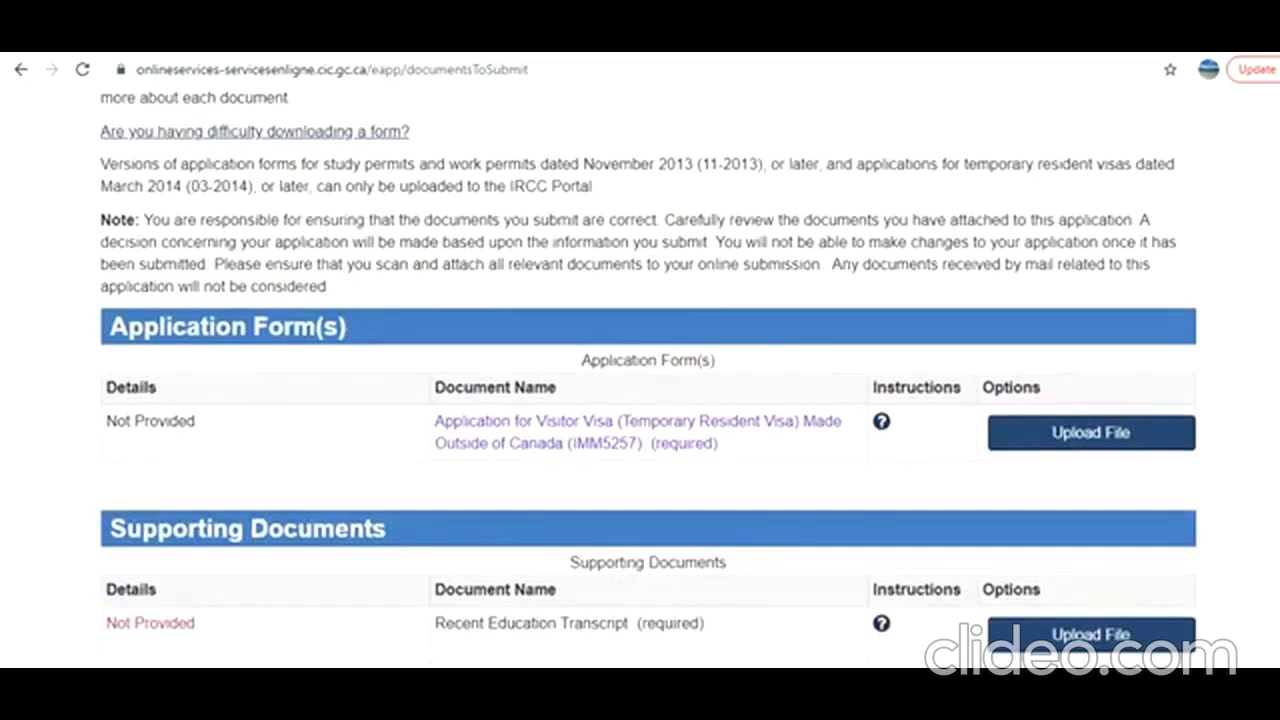
{"action": "scroll", "coordinate": [648, 377], "scroll_direction": "down", "scroll_amount": 3}
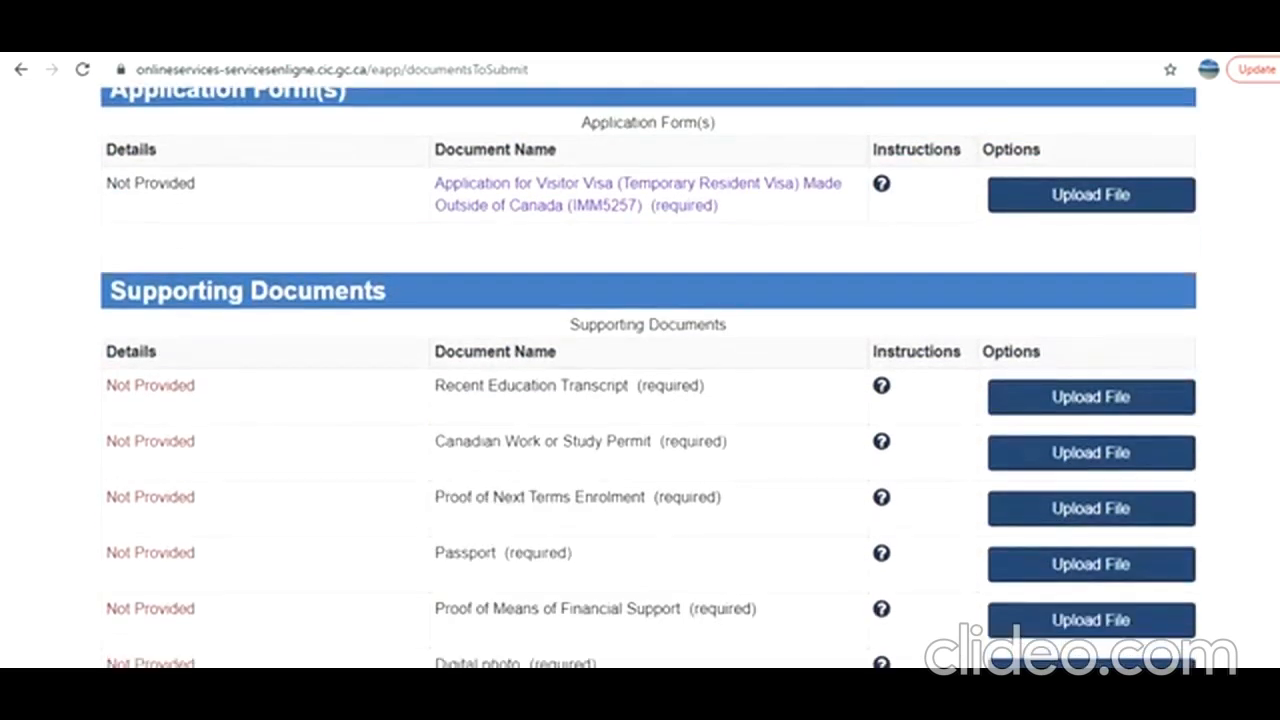
{"action": "scroll", "coordinate": [648, 378], "scroll_direction": "down", "scroll_amount": 2}
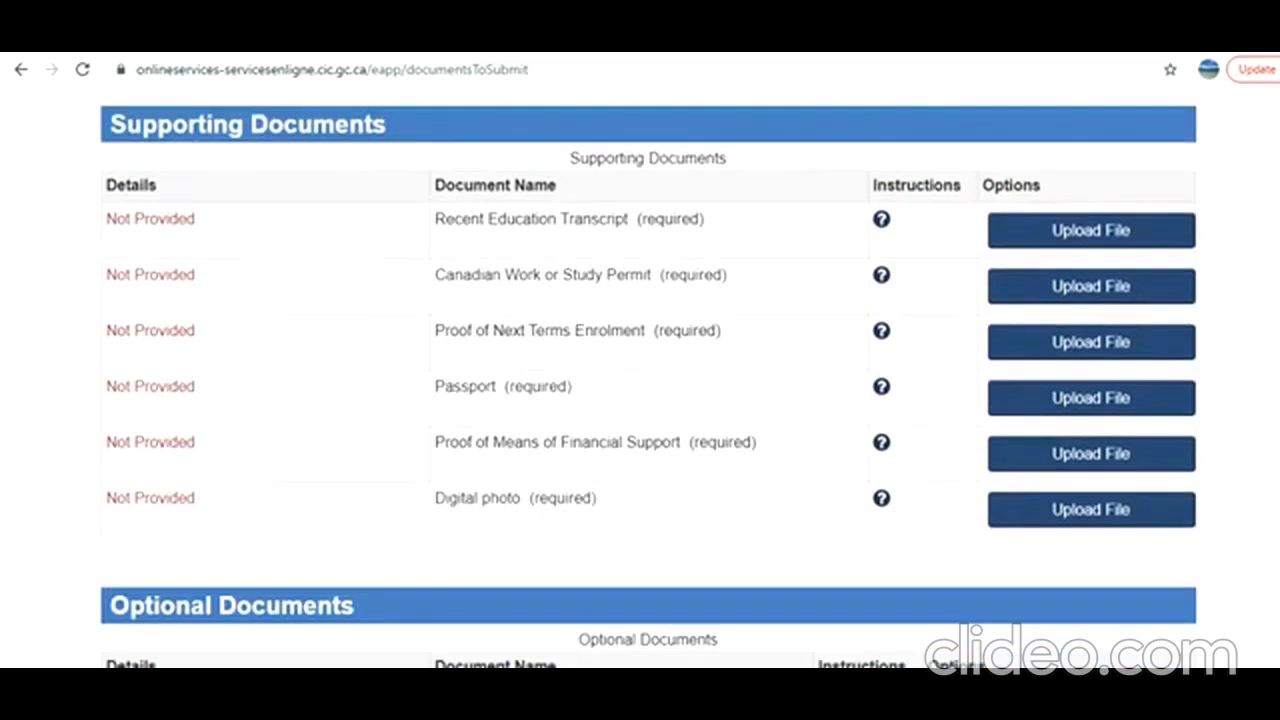
{"action": "scroll", "coordinate": [648, 378], "scroll_direction": "down", "scroll_amount": 1}
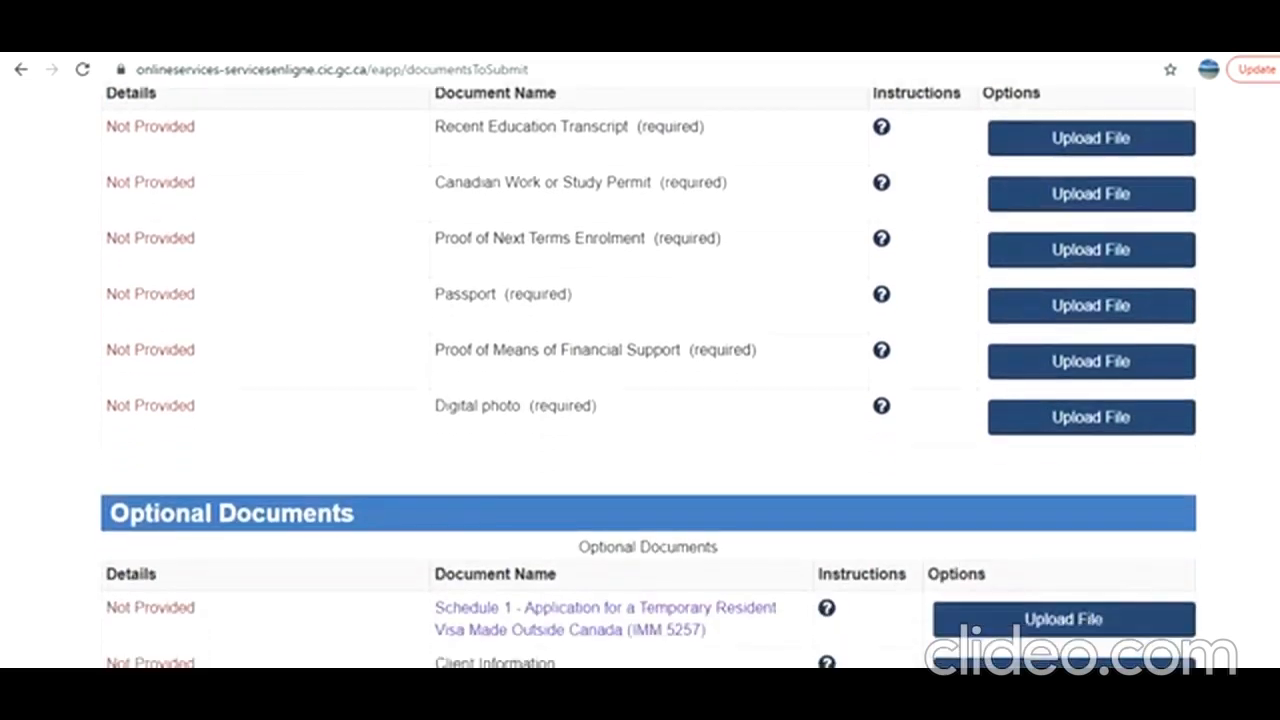
{"action": "scroll", "coordinate": [648, 378], "scroll_direction": "down", "scroll_amount": 2}
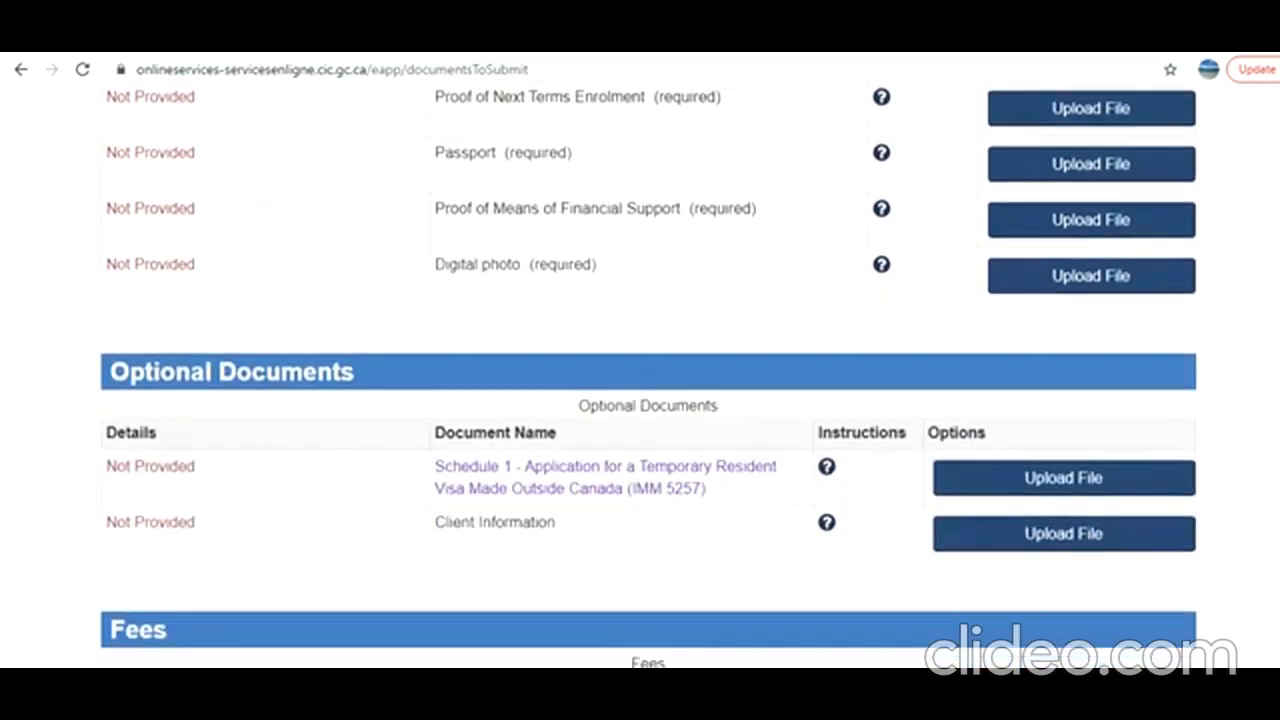
{"action": "scroll", "coordinate": [648, 378], "scroll_direction": "down", "scroll_amount": 4}
{"action": "scroll", "coordinate": [1263, 406], "scroll_direction": "up", "scroll_amount": 9}
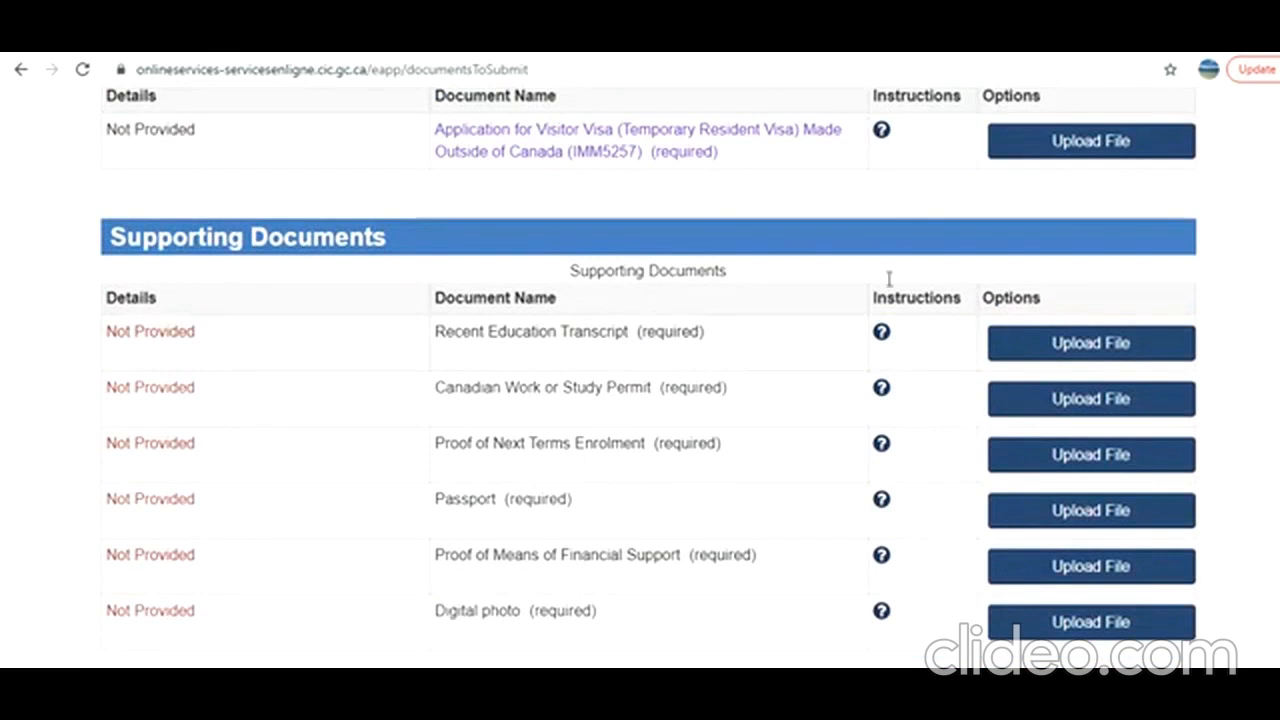
{"action": "left_click", "coordinate": [881, 333]}
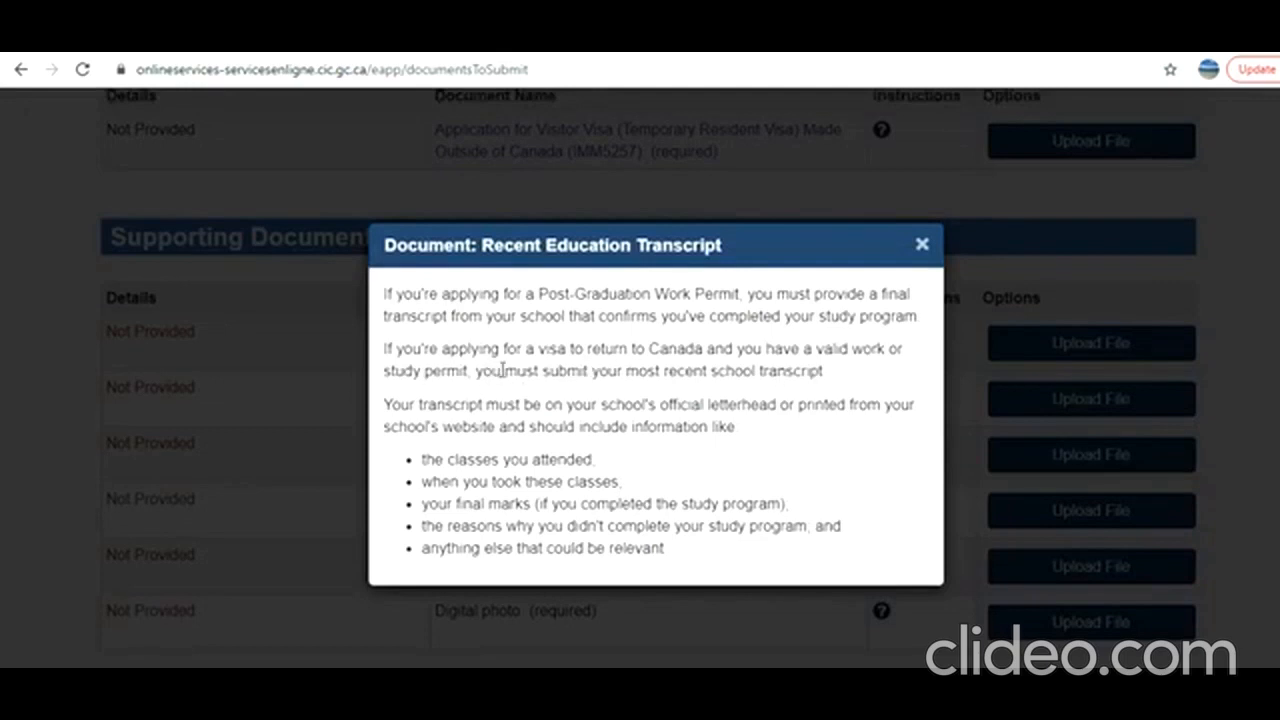
Read the Recent Education Transcript instructions on what the transcript must include, then close them and look over the optional documents.
{"action": "left_click_drag", "start_coordinate": [500, 371], "coordinate": [803, 566]}
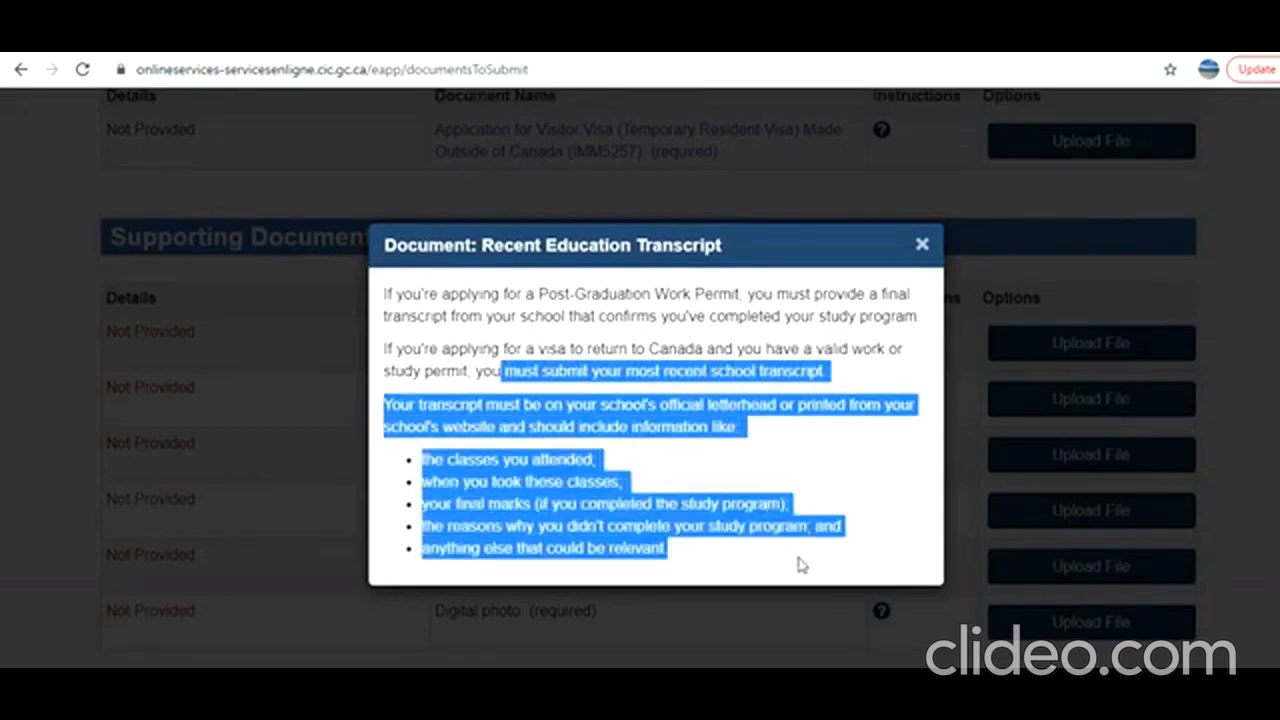
{"action": "left_click", "coordinate": [923, 245]}
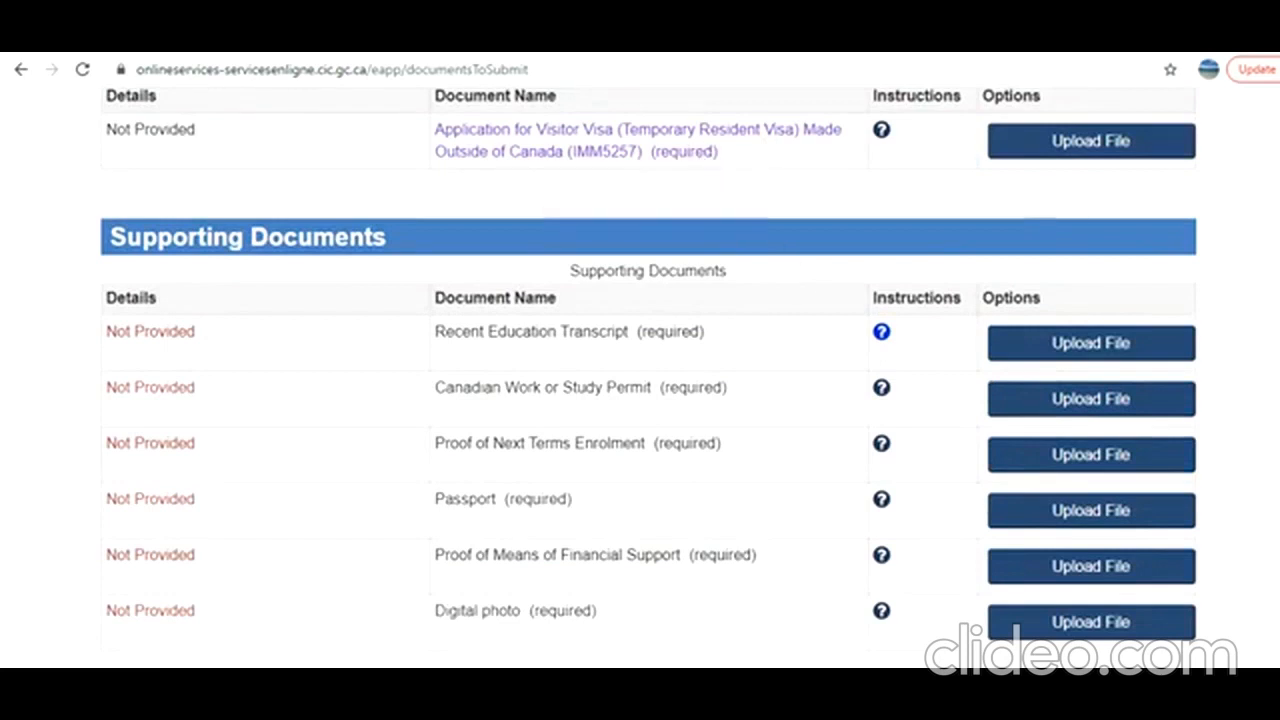
{"action": "scroll", "coordinate": [655, 450], "scroll_direction": "down", "scroll_amount": 5}
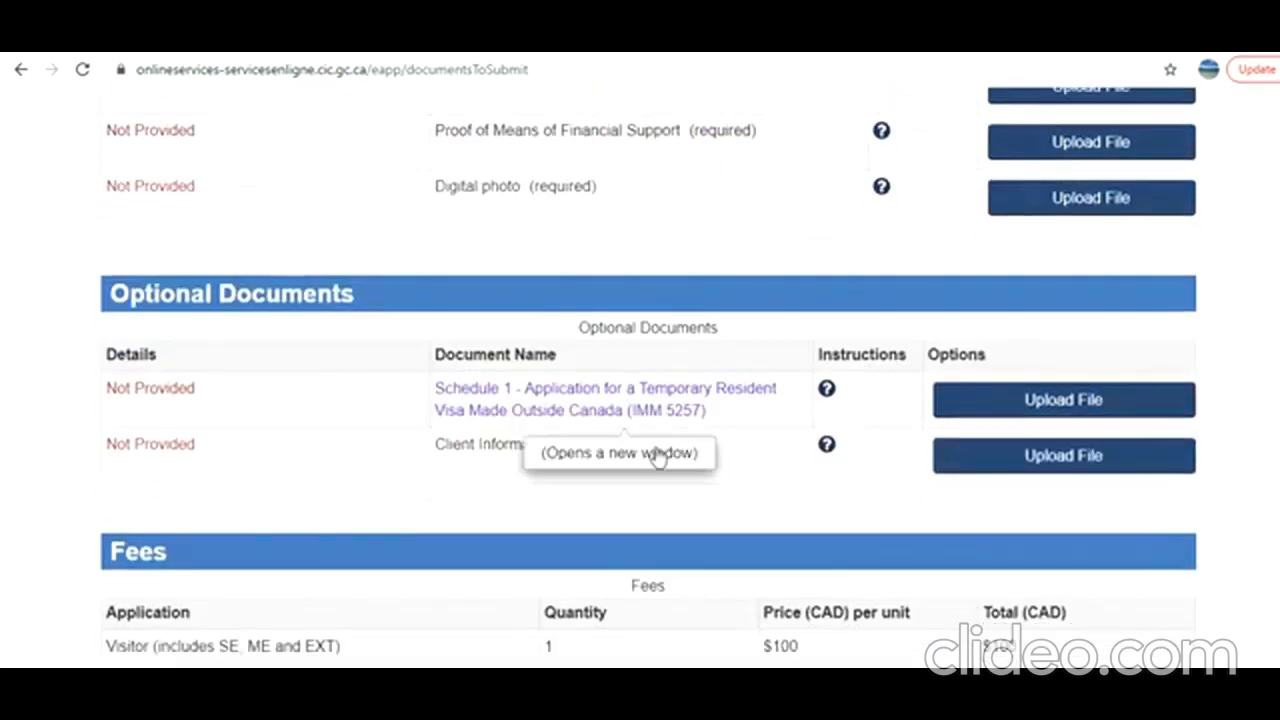
{"action": "scroll", "coordinate": [1031, 451], "scroll_direction": "up", "scroll_amount": 5}
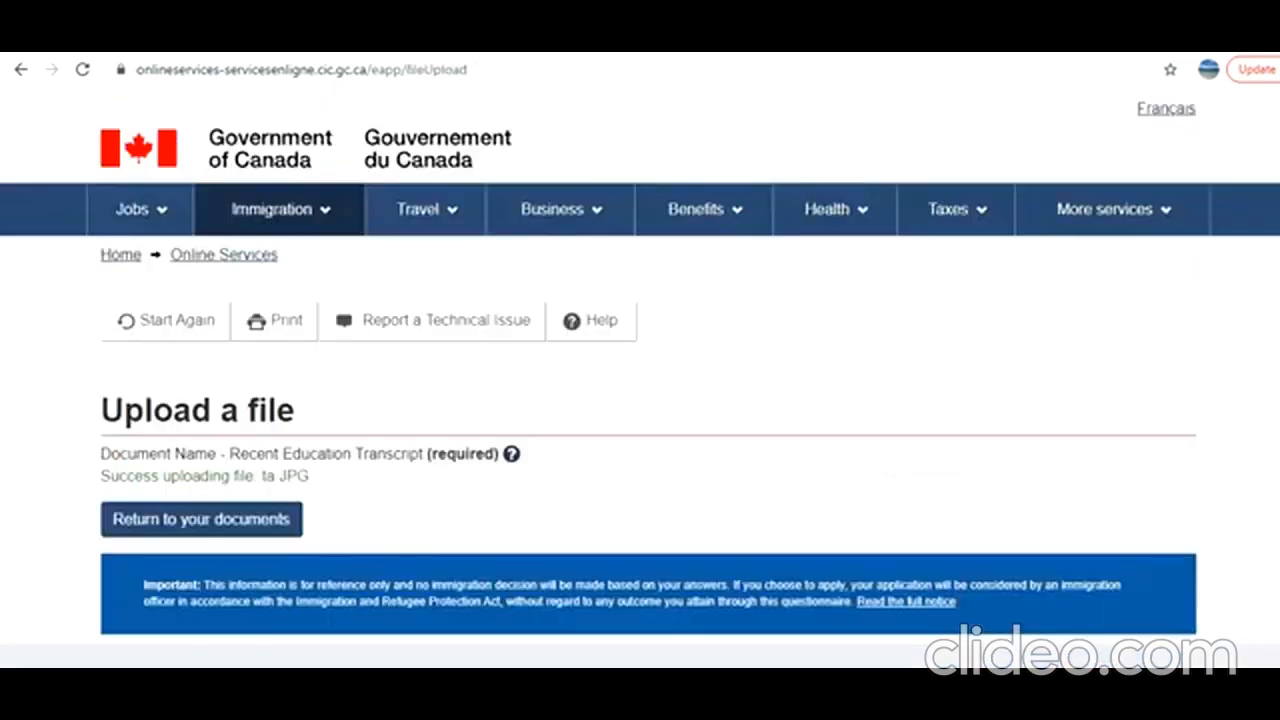
Return from the transcript upload to the checklist and upload ta.JPG as the Canadian Work or Study Permit.
{"action": "left_click", "coordinate": [258, 530]}
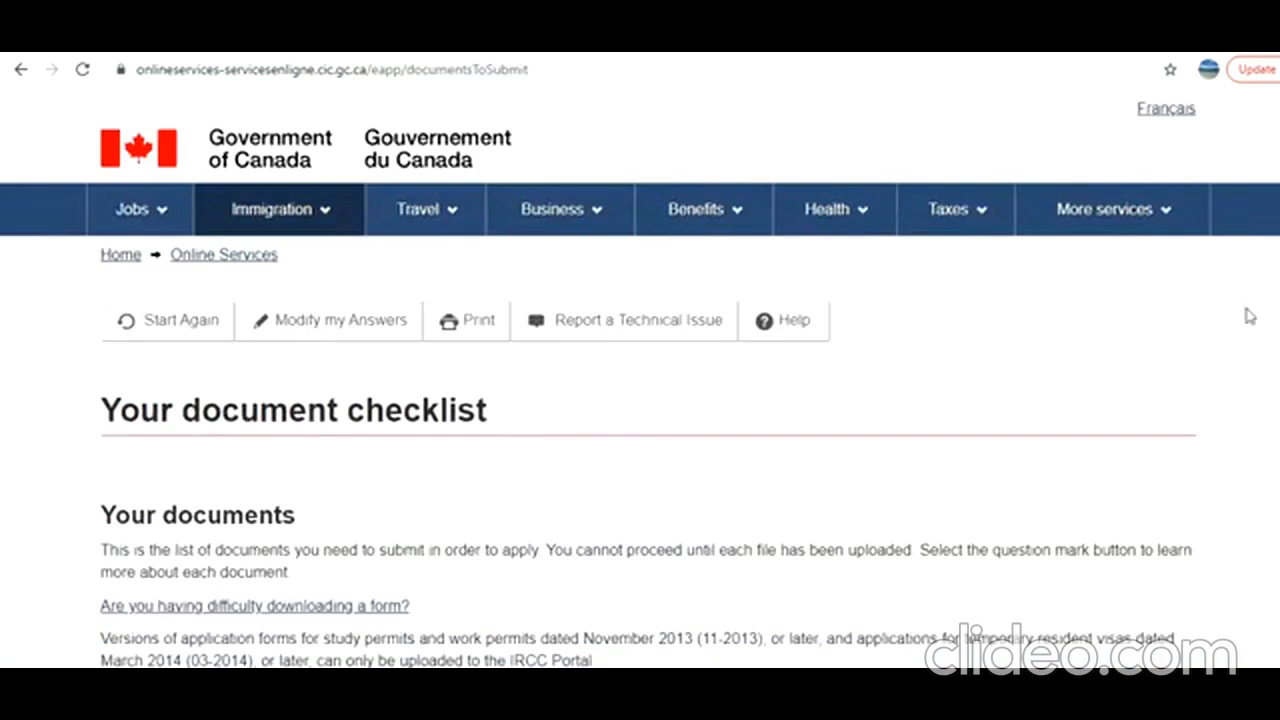
{"action": "scroll", "coordinate": [640, 377], "scroll_direction": "down", "scroll_amount": 1}
{"action": "scroll", "coordinate": [649, 378], "scroll_direction": "down", "scroll_amount": 10}
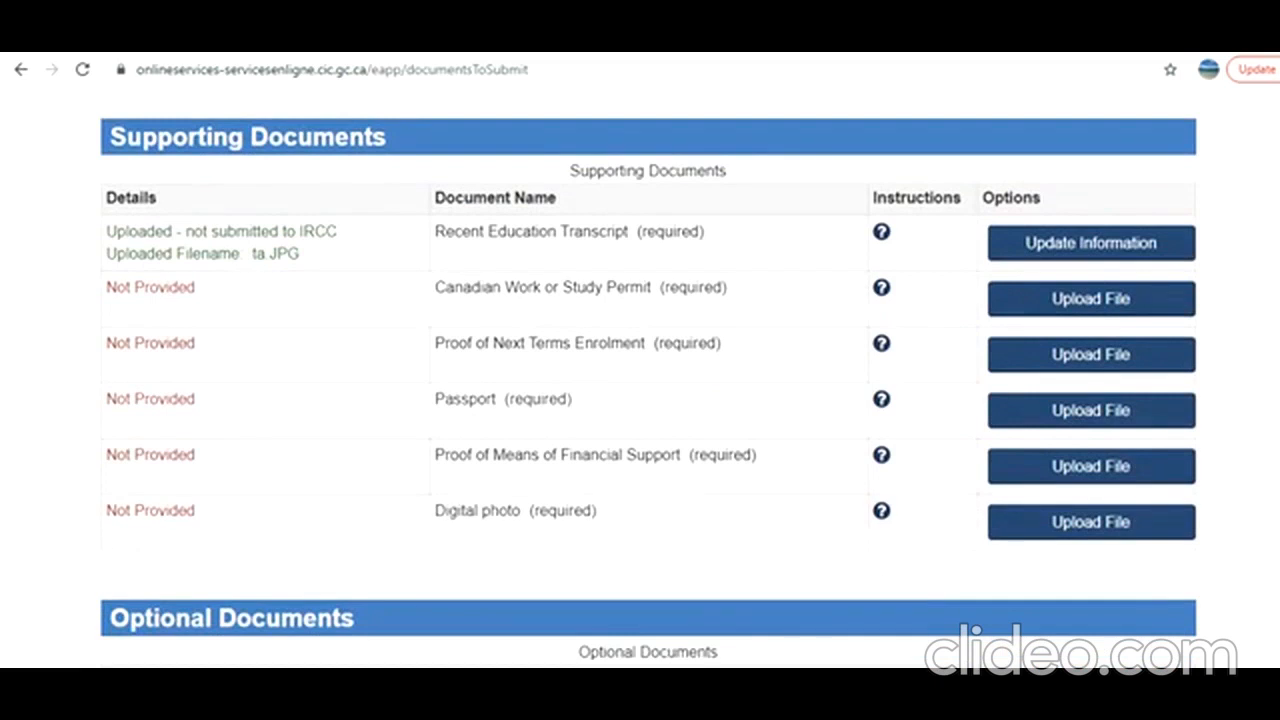
{"action": "left_click", "coordinate": [1100, 302]}
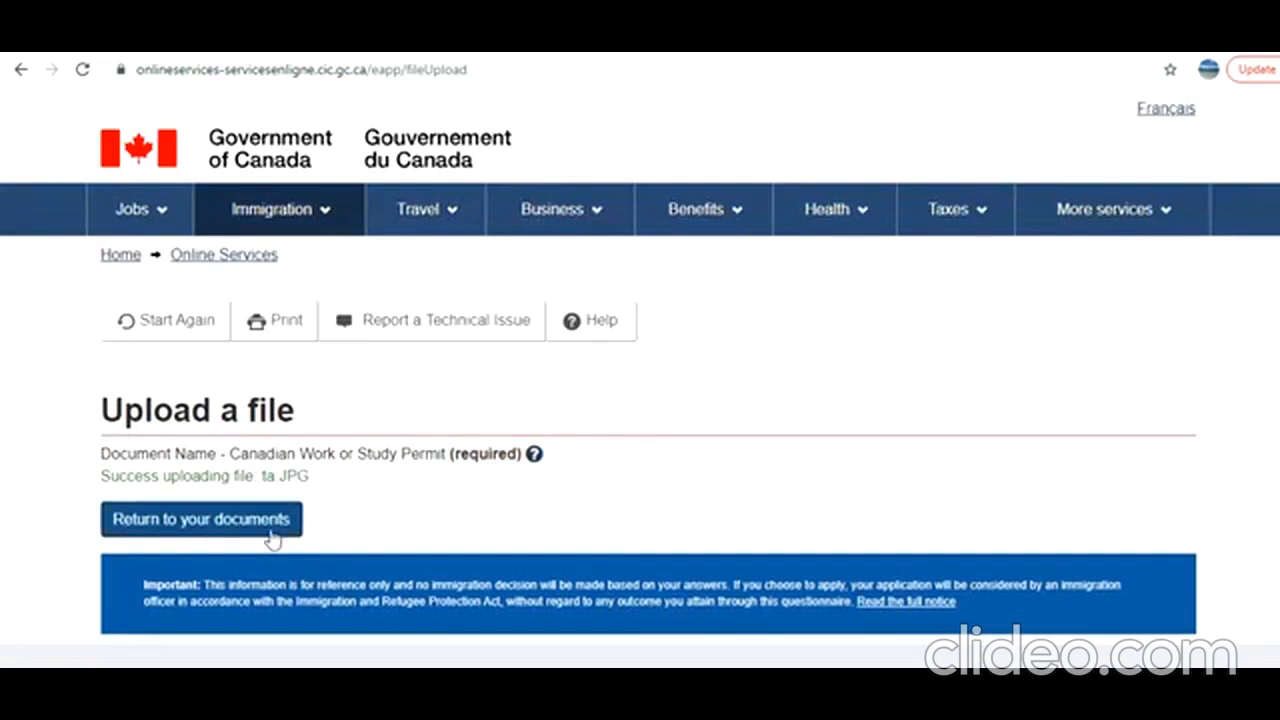
{"action": "left_click", "coordinate": [267, 535]}
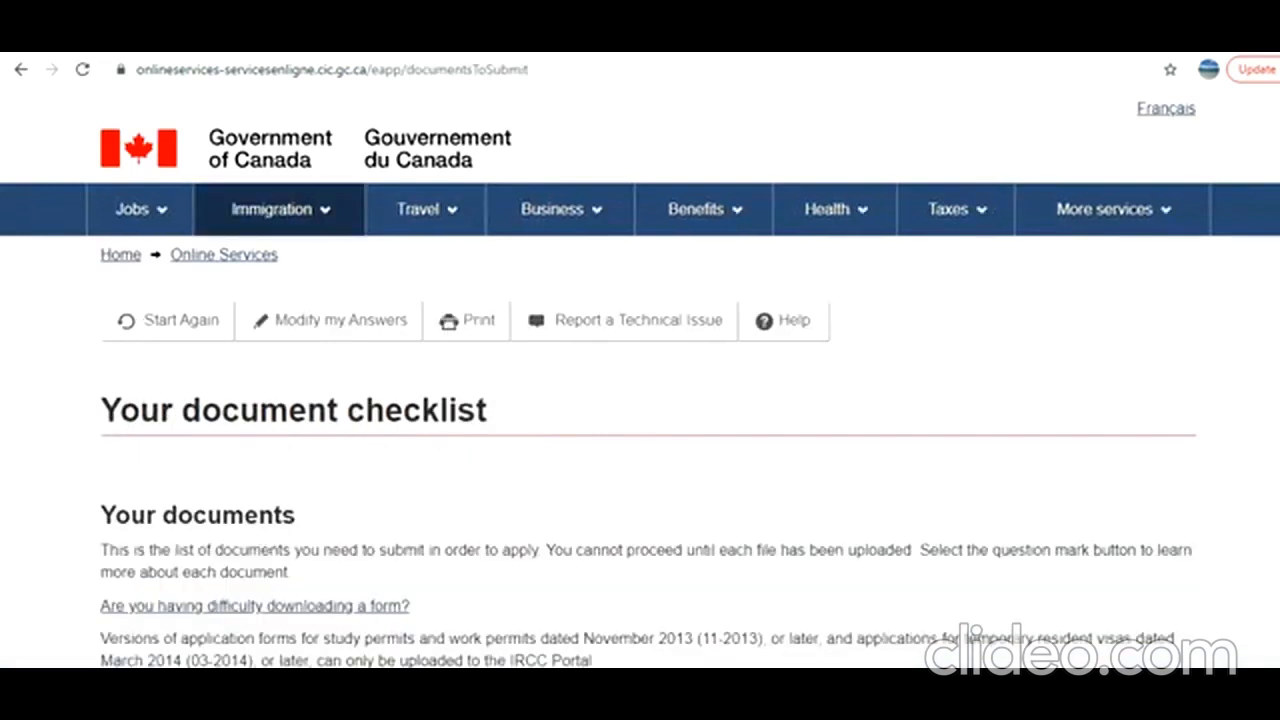
Consult the Proof of Next Terms Enrolment instructions and review the checklist's forms, supporting documents, optional documents and fees.
{"action": "scroll", "coordinate": [640, 400], "scroll_direction": "down", "scroll_amount": 8}
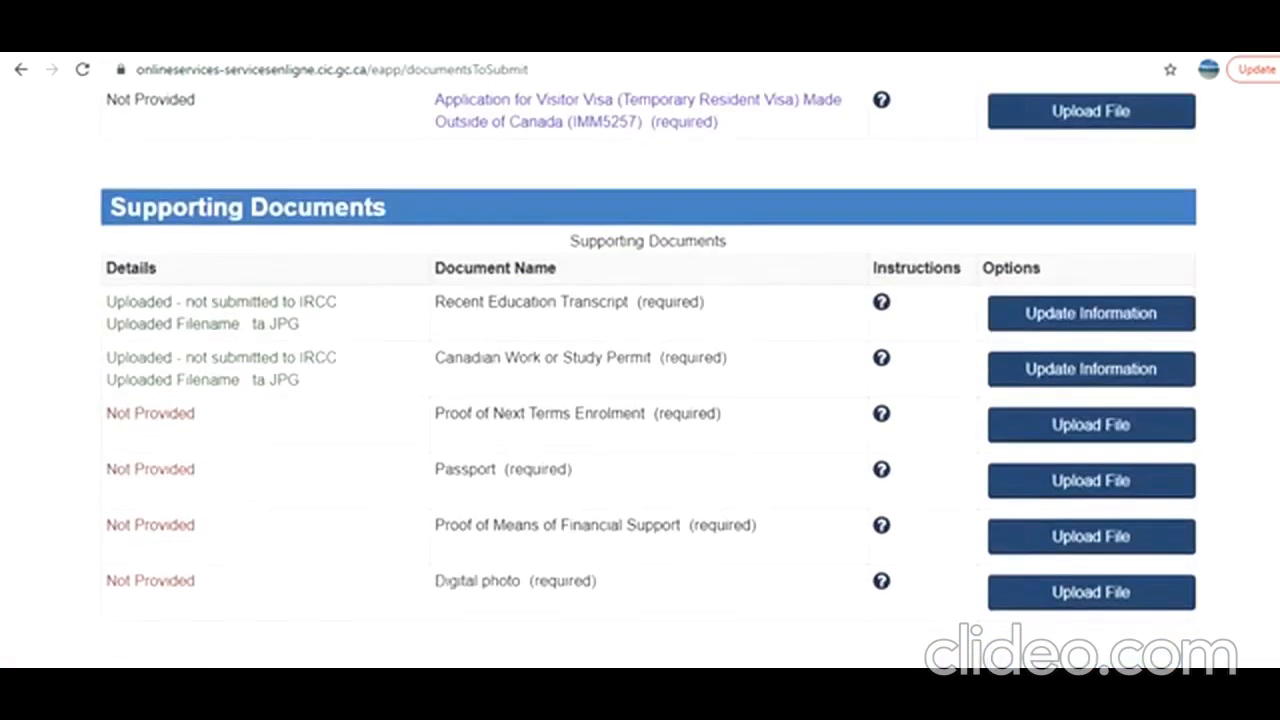
{"action": "left_click", "coordinate": [881, 407]}
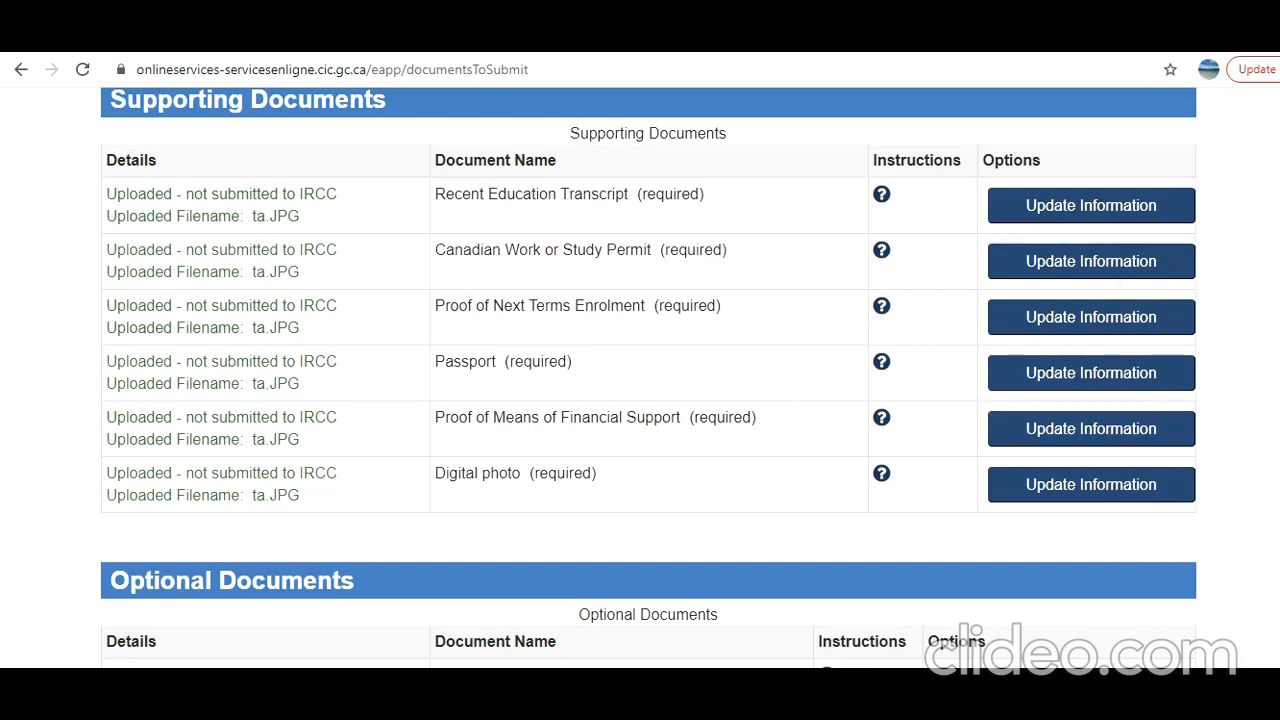
{"action": "scroll", "coordinate": [648, 380], "scroll_direction": "up", "scroll_amount": 4}
{"action": "scroll", "coordinate": [648, 380], "scroll_direction": "down", "scroll_amount": 9}
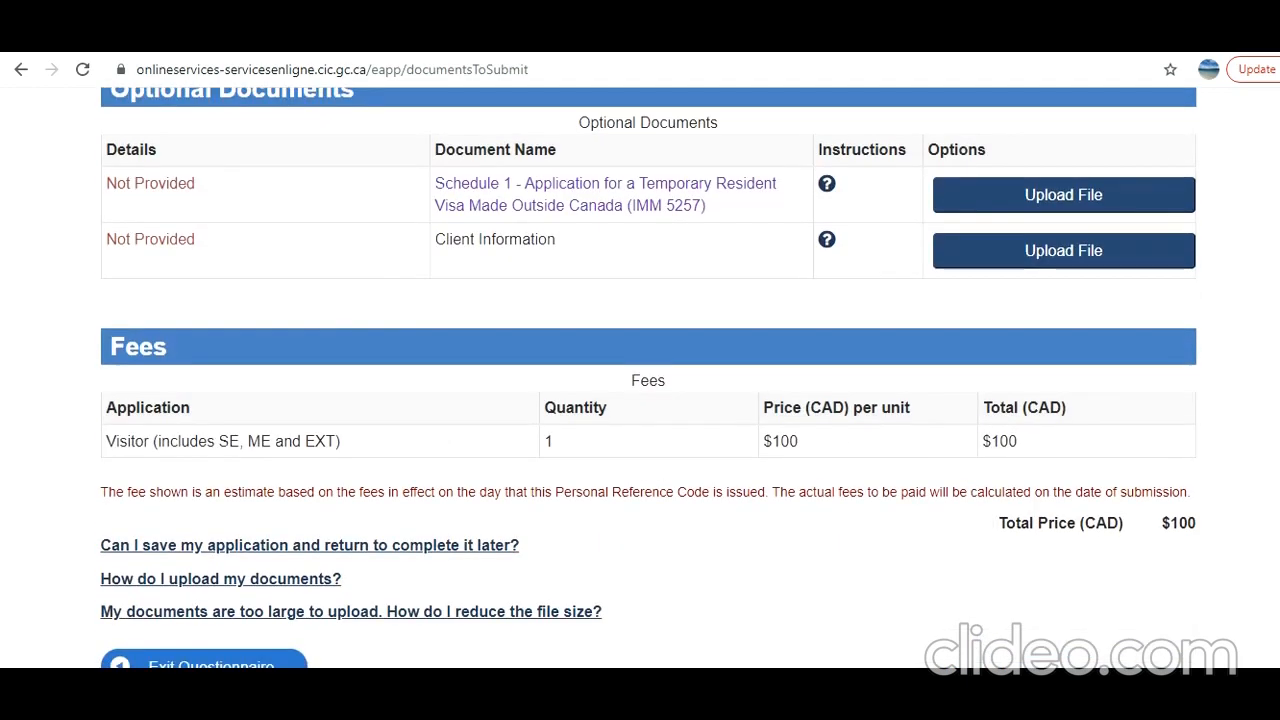
{"action": "scroll", "coordinate": [1250, 300], "scroll_direction": "up", "scroll_amount": 10}
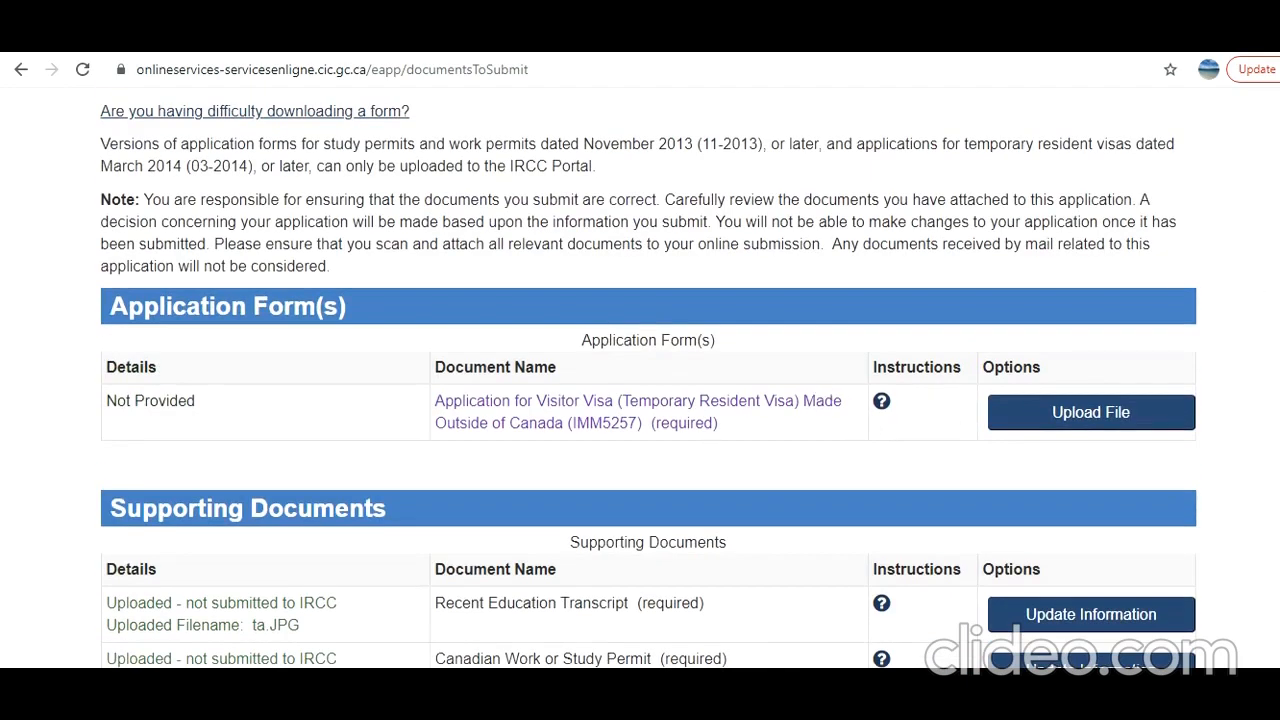
{"action": "scroll", "coordinate": [648, 380], "scroll_direction": "down", "scroll_amount": 10}
{"action": "scroll", "coordinate": [648, 380], "scroll_direction": "up", "scroll_amount": 5}
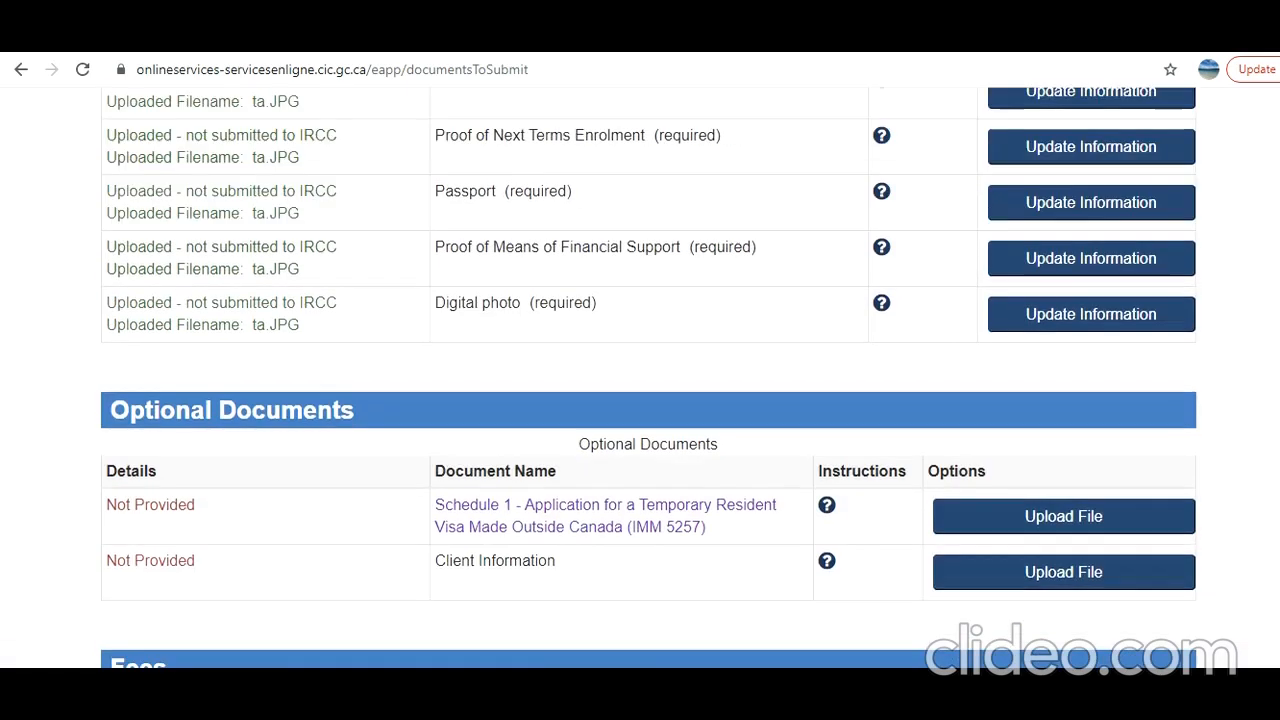
{"action": "scroll", "coordinate": [620, 318], "scroll_direction": "up", "scroll_amount": 5}
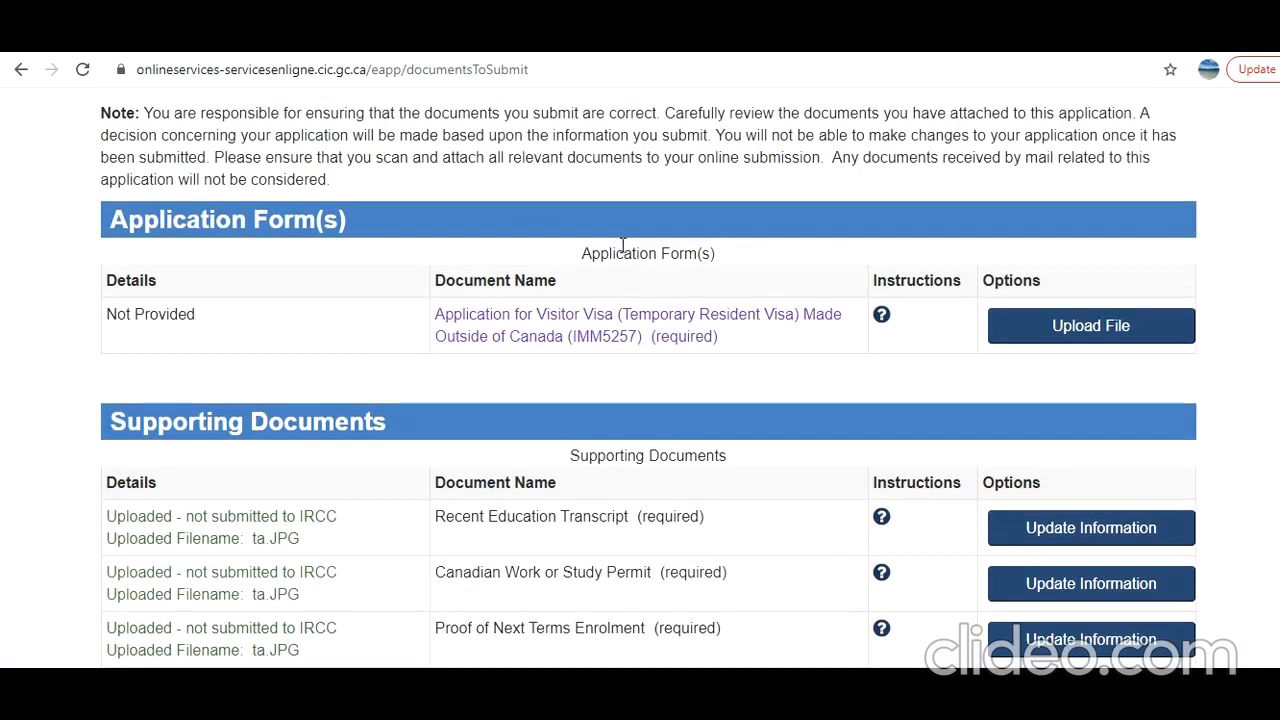
Open the Visitor Visa application form (IMM5257) and fill in the UCI, English as service language and Visitor Visa as visa requested.
{"action": "left_click", "coordinate": [620, 318]}
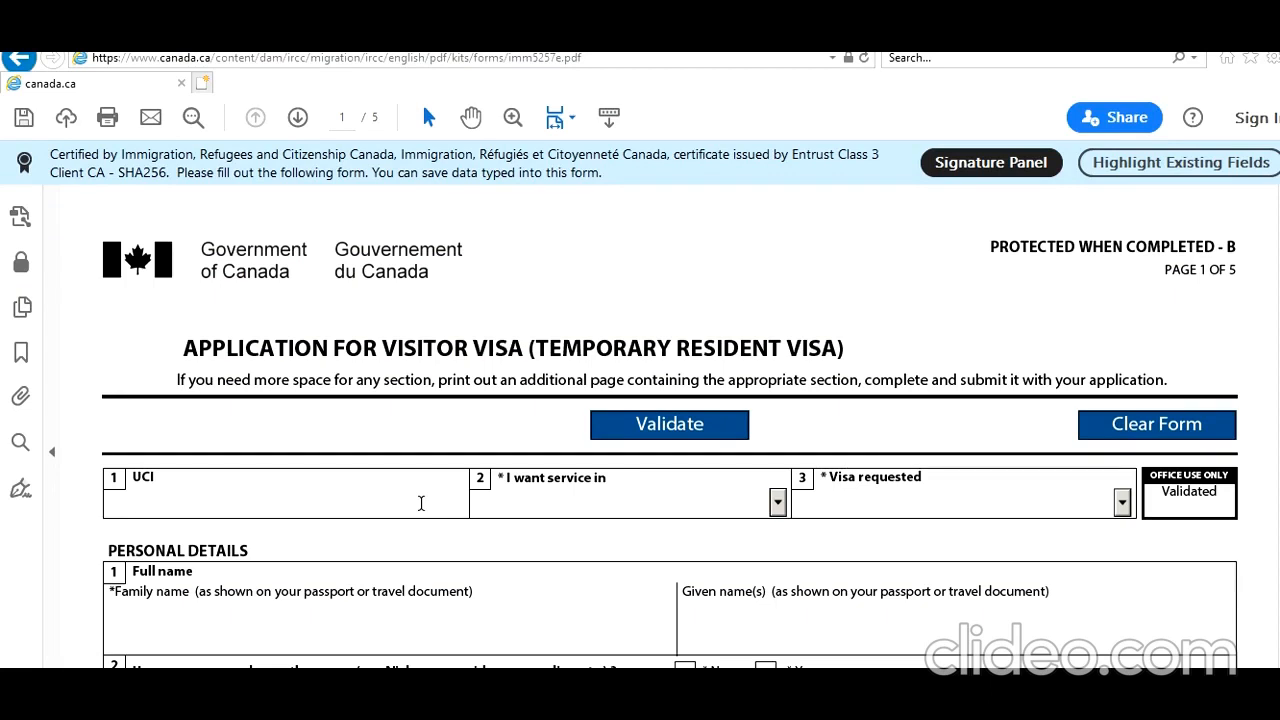
{"action": "type", "text": "78787878"}
{"action": "key", "text": "Down"}
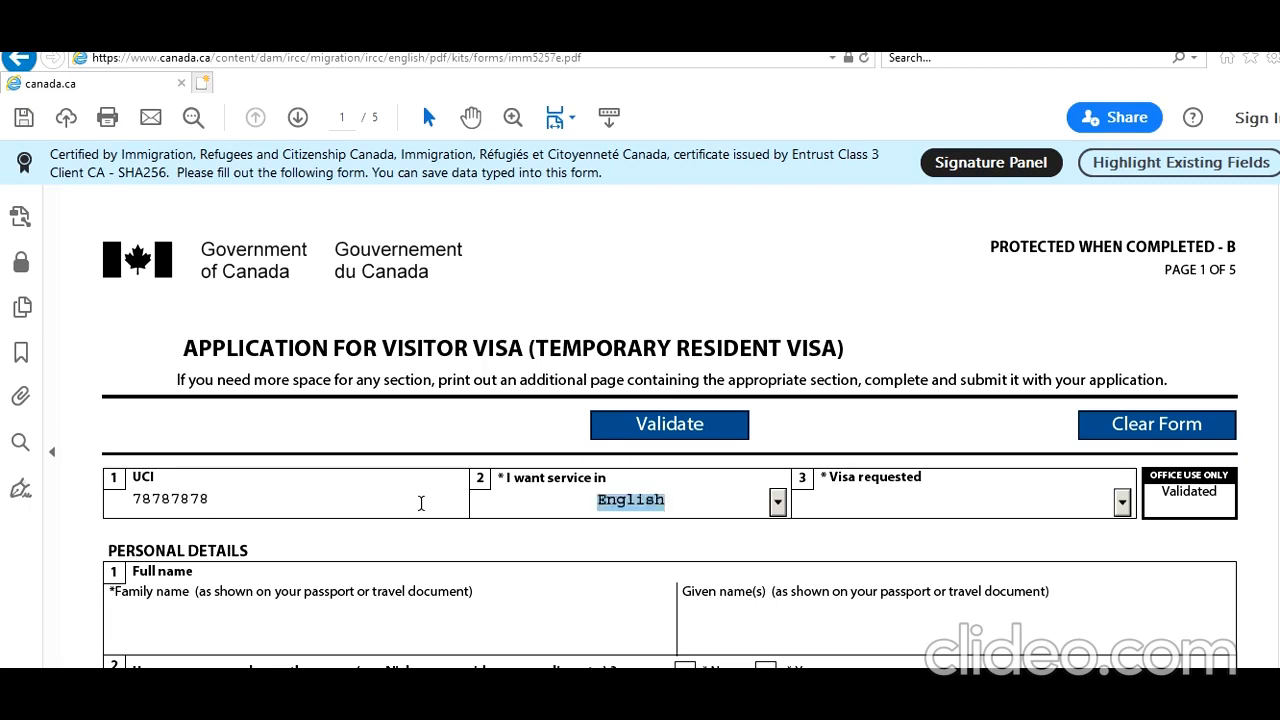
{"action": "key", "text": "Tab"}
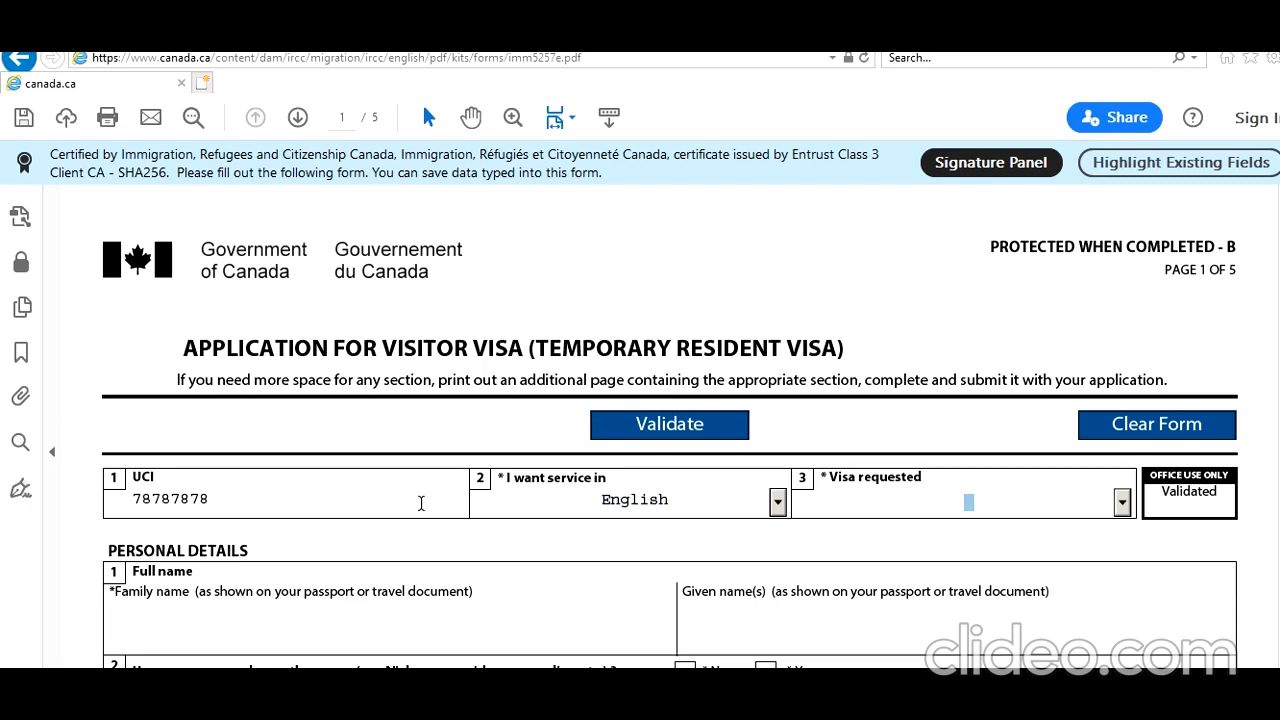
{"action": "left_click", "coordinate": [1122, 503]}
{"action": "left_click", "coordinate": [1068, 547]}
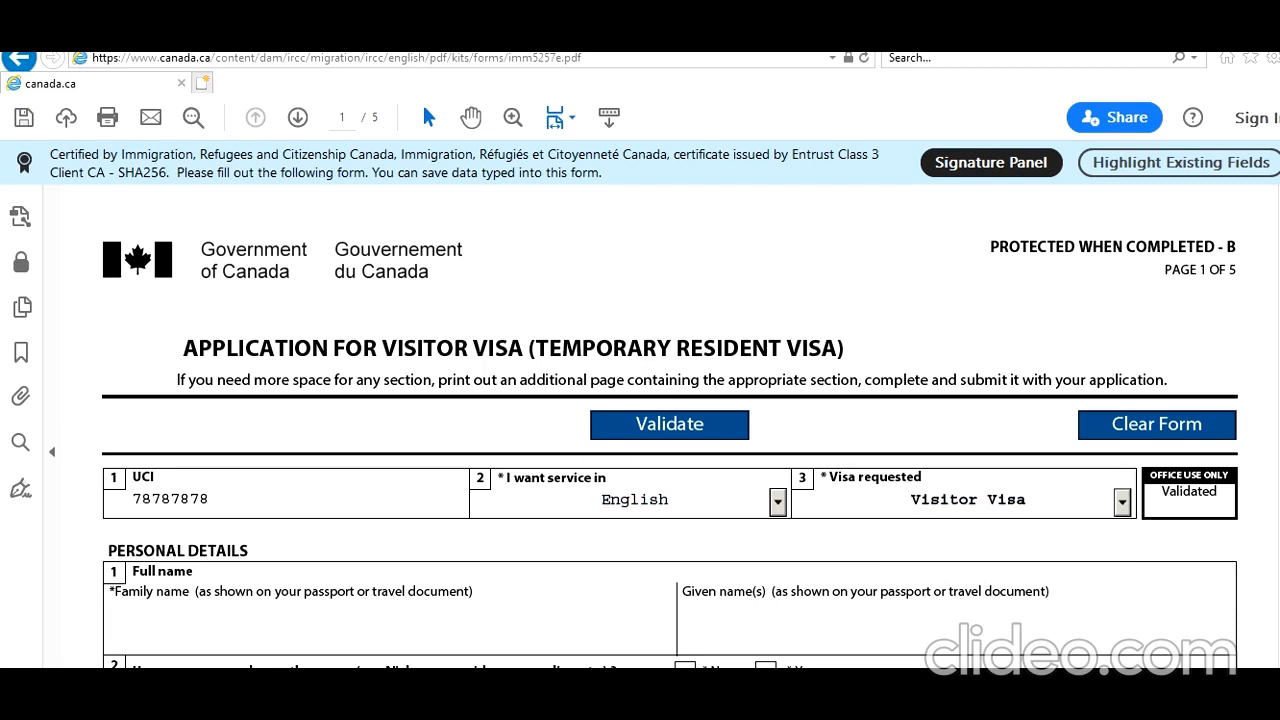
Enter the applicant's family name and given name, and answer No to having used any other name.
{"action": "scroll", "coordinate": [669, 446], "scroll_direction": "down", "scroll_amount": 3}
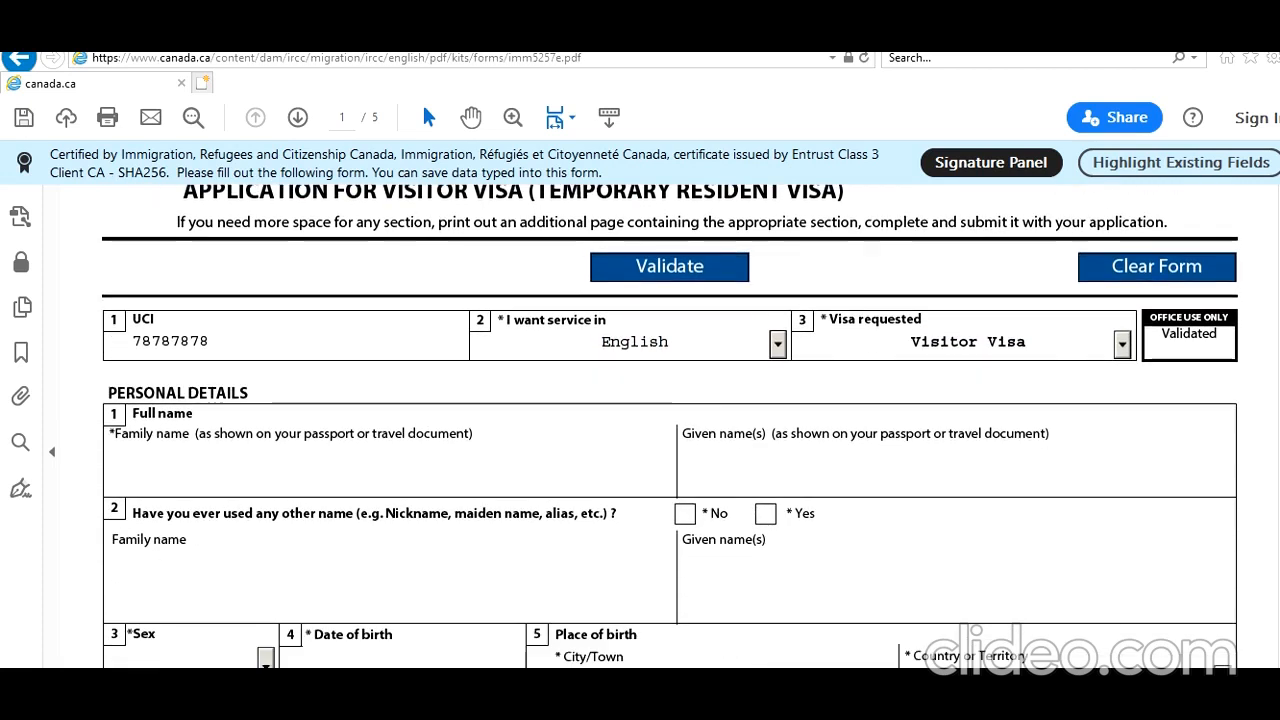
{"action": "scroll", "coordinate": [680, 436], "scroll_direction": "down", "scroll_amount": 1}
{"action": "left_click", "coordinate": [509, 413]}
{"action": "type", "text": "SM"}
{"action": "key", "text": "BackSpace"}
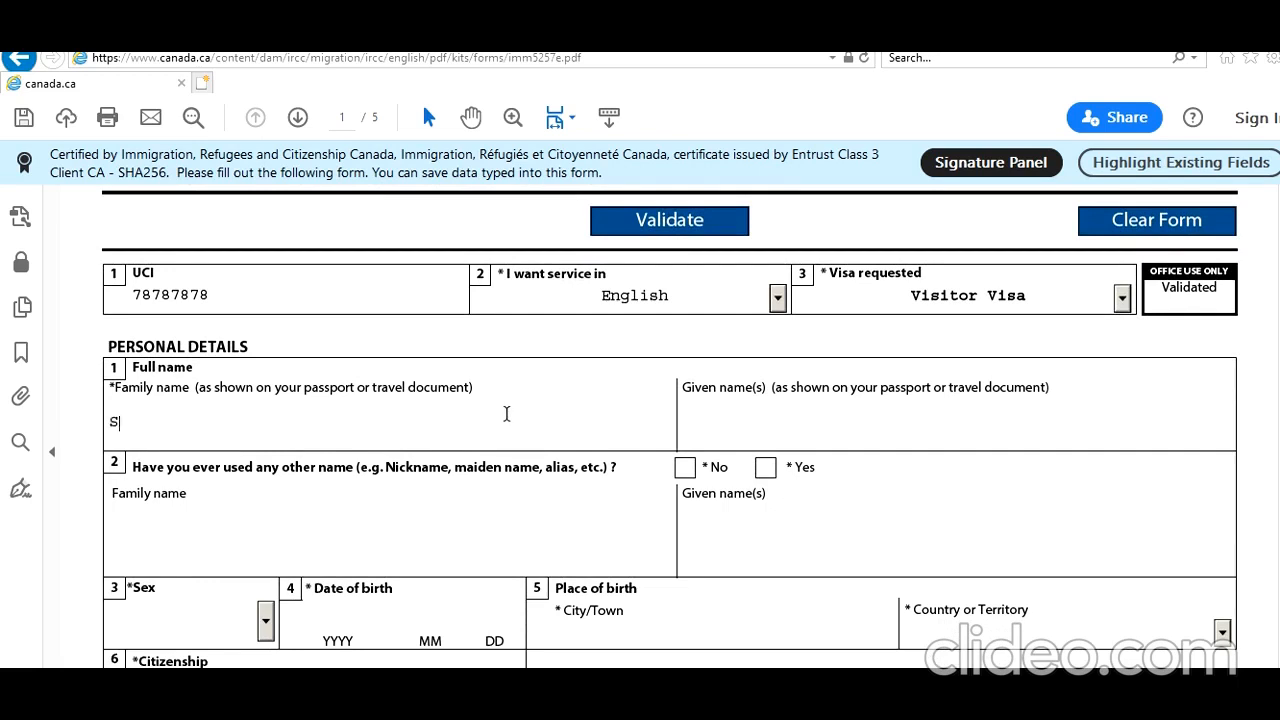
{"action": "type", "text": "mith"}
{"action": "key", "text": "Tab"}
{"action": "type", "text": "John"}
{"action": "left_click", "coordinate": [688, 469]}
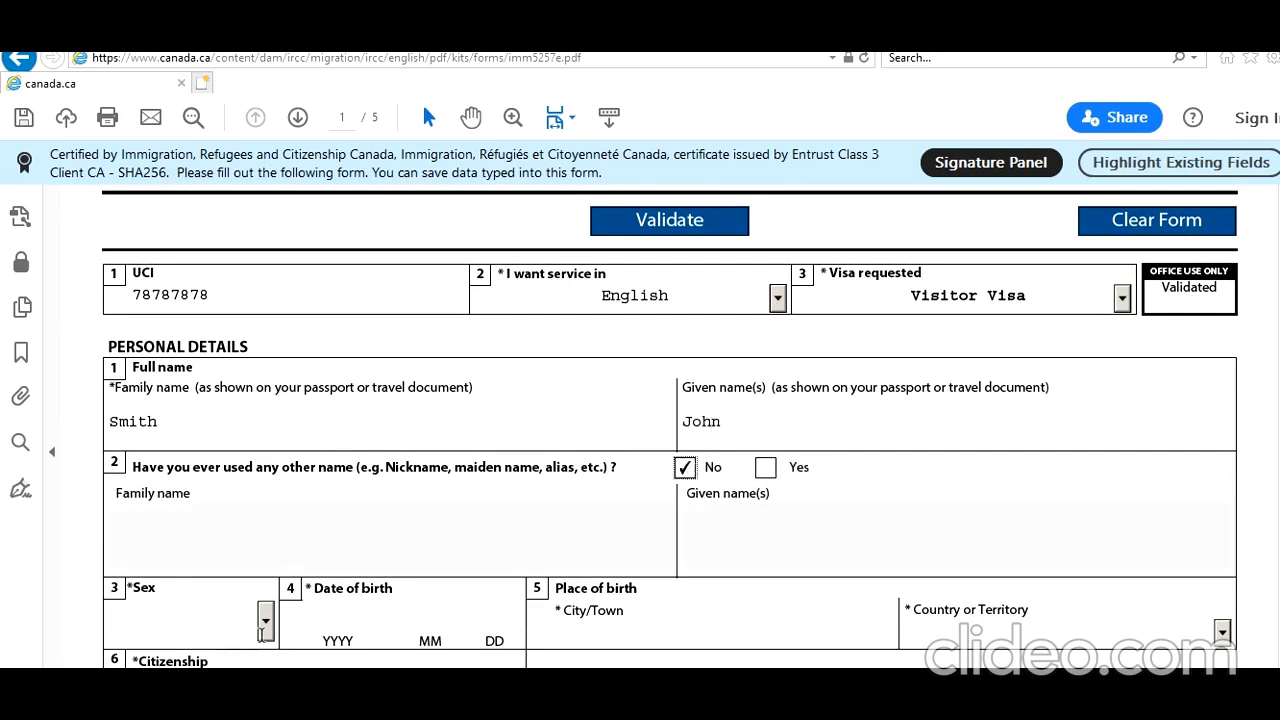
Set the applicant's sex to M Male and enter the date of birth.
{"action": "left_click", "coordinate": [266, 622]}
{"action": "left_click", "coordinate": [250, 657]}
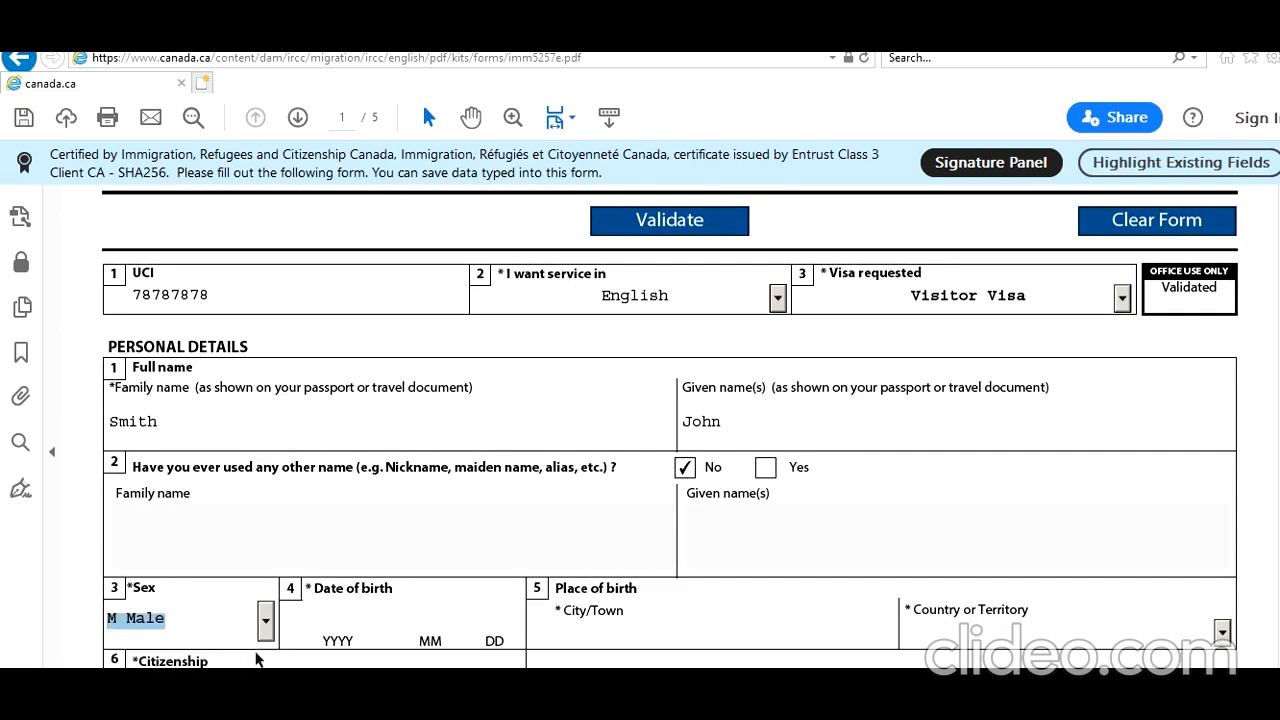
{"action": "left_click", "coordinate": [306, 622]}
{"action": "type", "text": "1"}
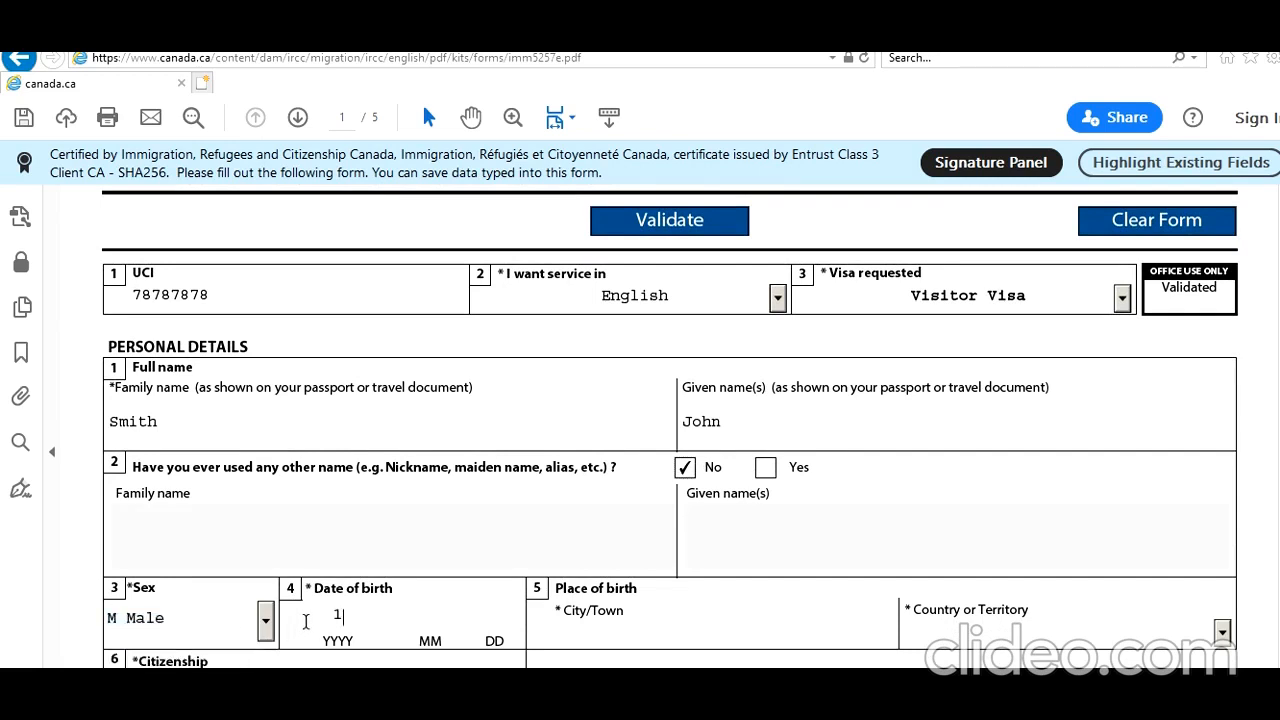
{"action": "type", "text": "9960101"}
{"action": "key", "text": "Tab"}
Fill in the place of birth with New Delhi as the city and India as the country.
{"action": "type", "text": "New Delhi"}
{"action": "key", "text": "Tab"}
{"action": "type", "text": "In"}
{"action": "key", "text": "Tab"}
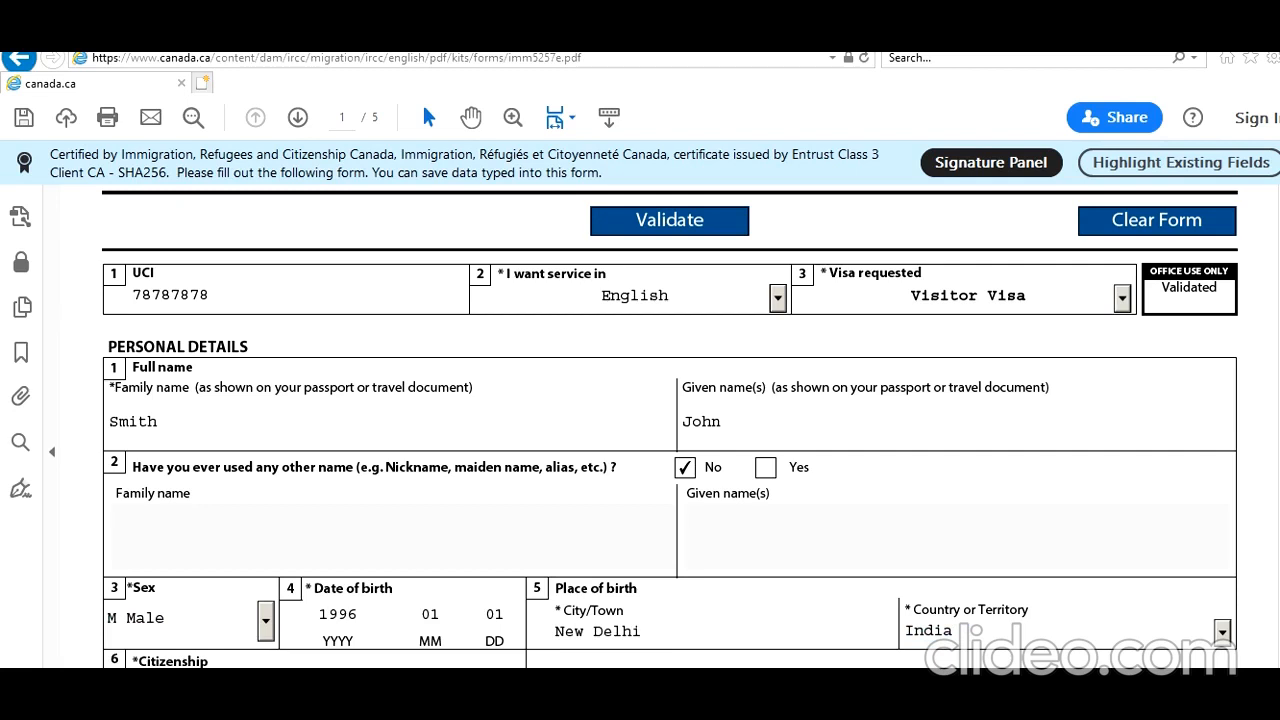
Set the applicant's citizenship to India in question 6.
{"action": "scroll", "coordinate": [670, 430], "scroll_direction": "down", "scroll_amount": 3}
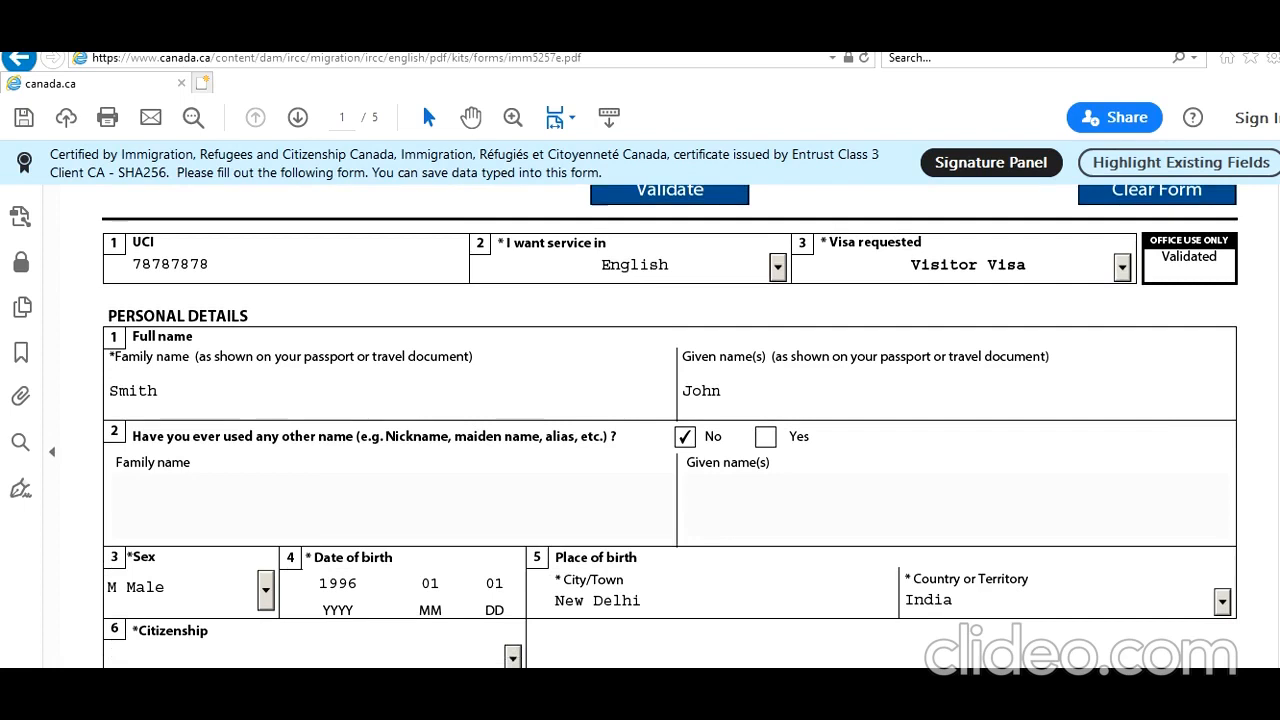
{"action": "scroll", "coordinate": [670, 430], "scroll_direction": "down", "scroll_amount": 3}
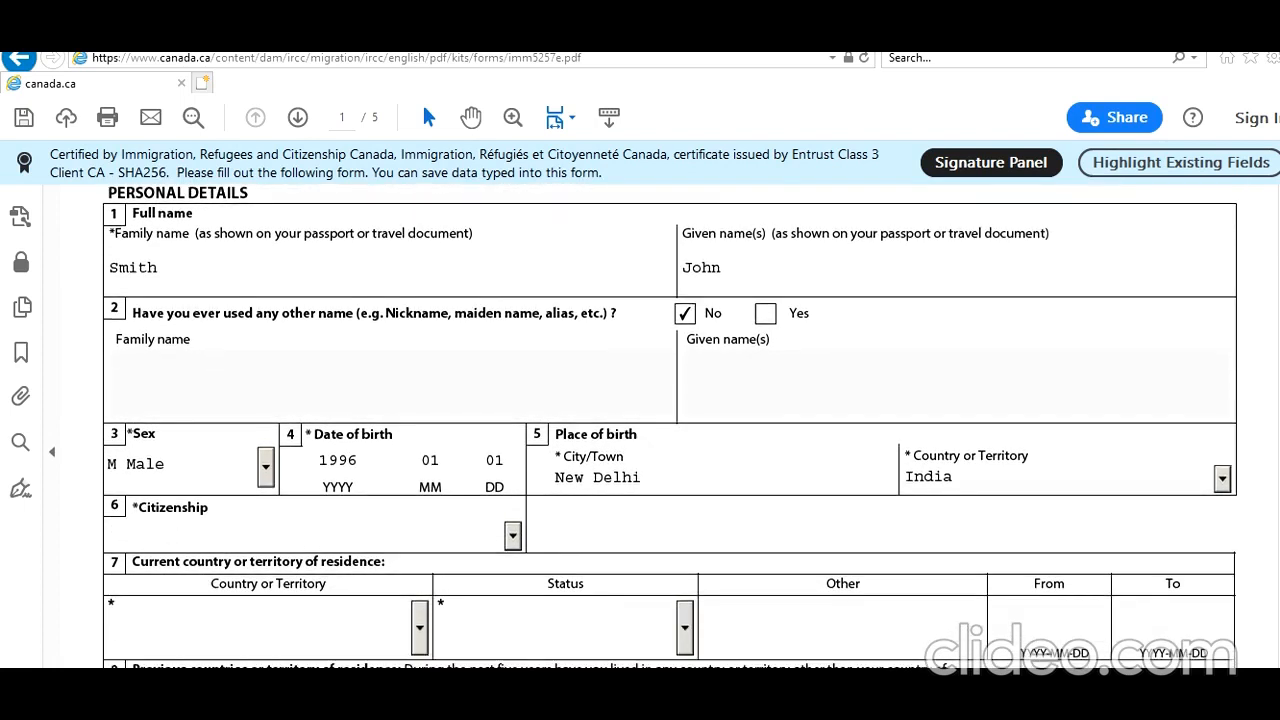
{"action": "scroll", "coordinate": [670, 430], "scroll_direction": "down", "scroll_amount": 1}
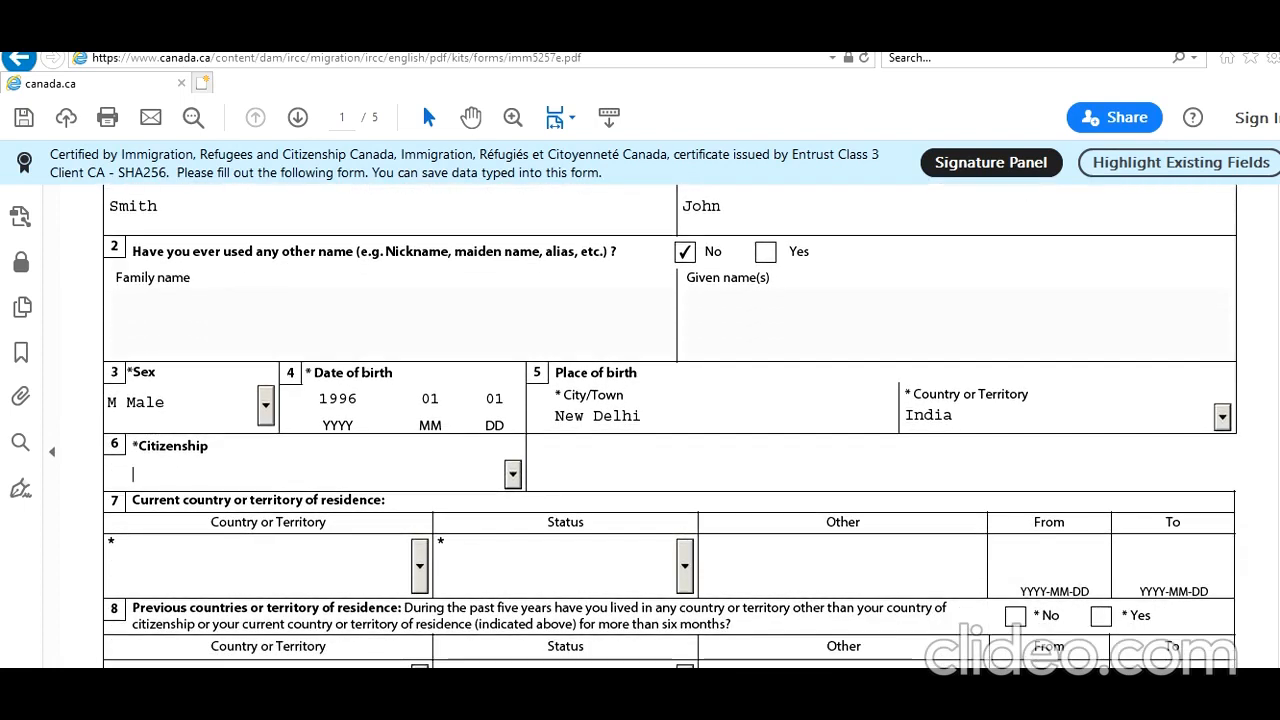
{"action": "type", "text": "in"}
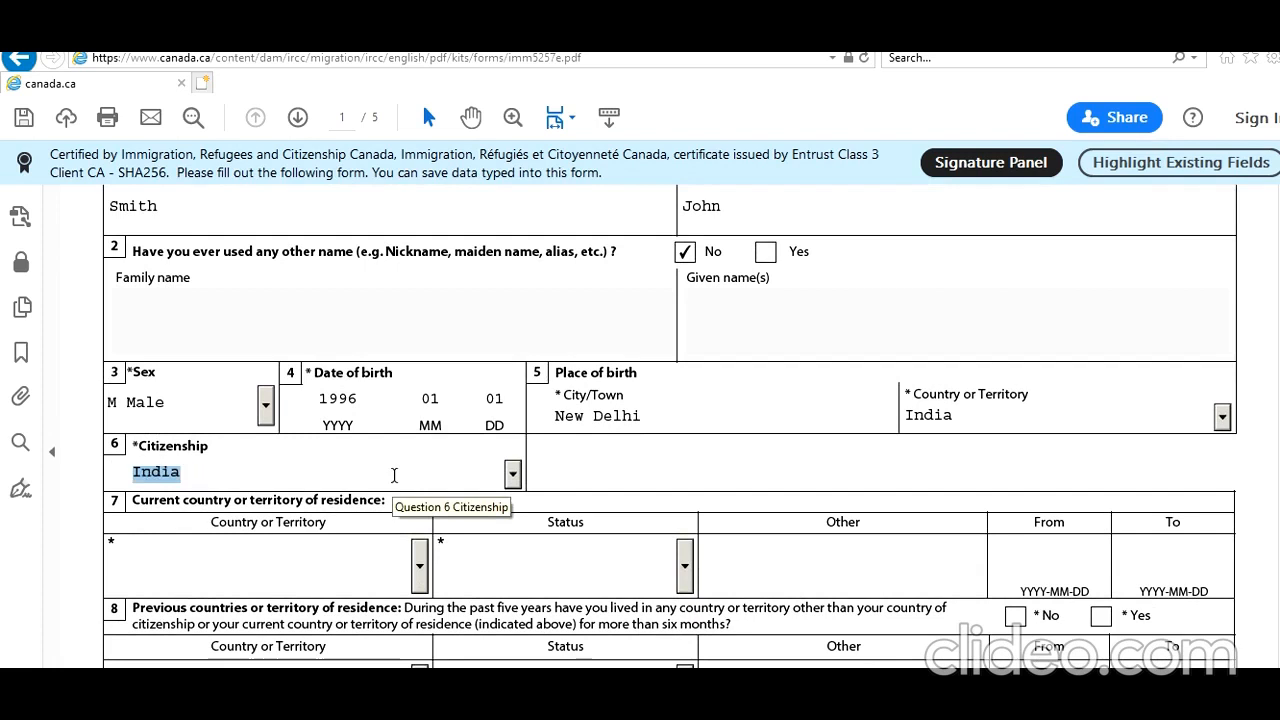
{"action": "key", "text": "Tab"}
Set the current country of residence to India with the status Citizen.
{"action": "left_click", "coordinate": [419, 566]}
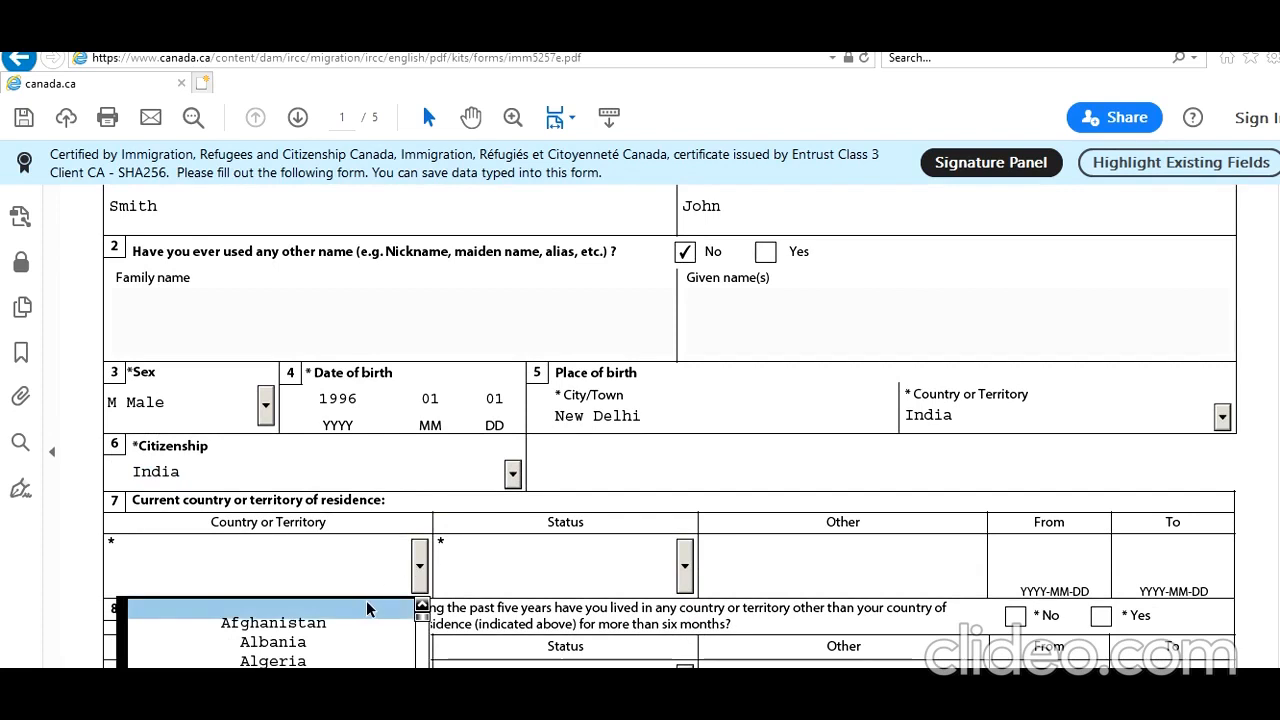
{"action": "type", "text": "in"}
{"action": "key", "text": "Tab"}
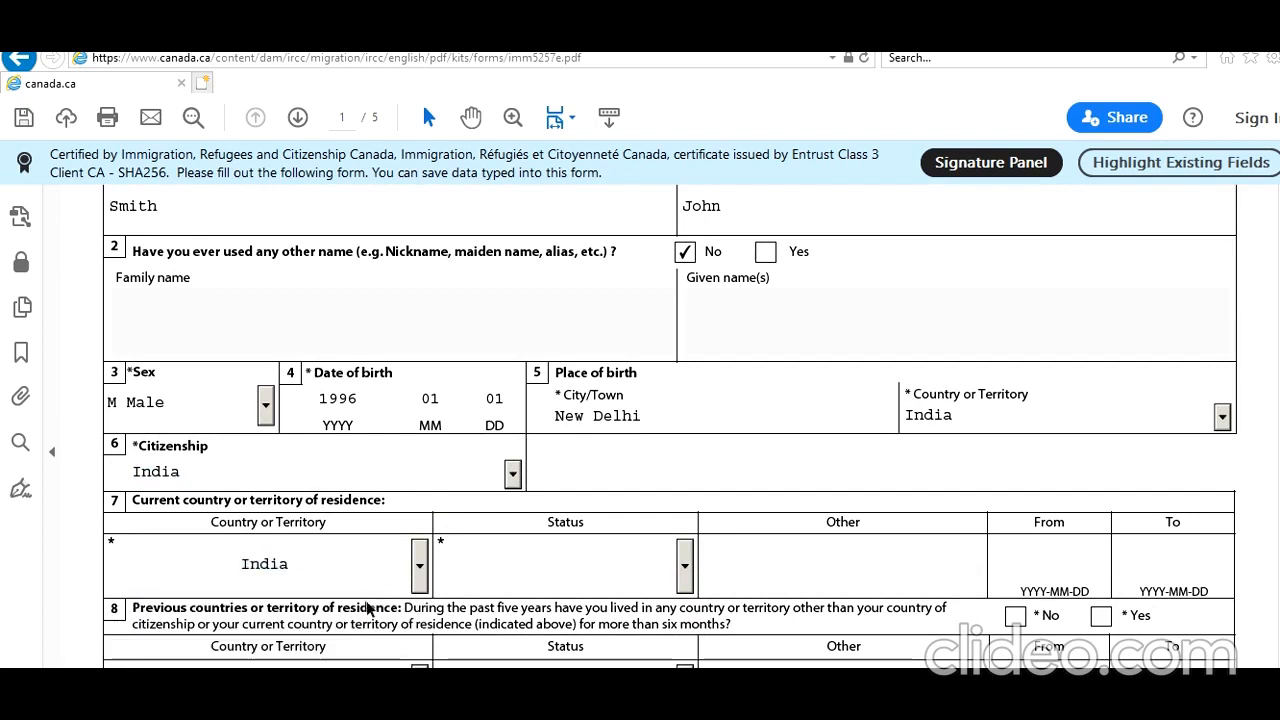
{"action": "type", "text": "c"}
{"action": "key", "text": "Tab"}
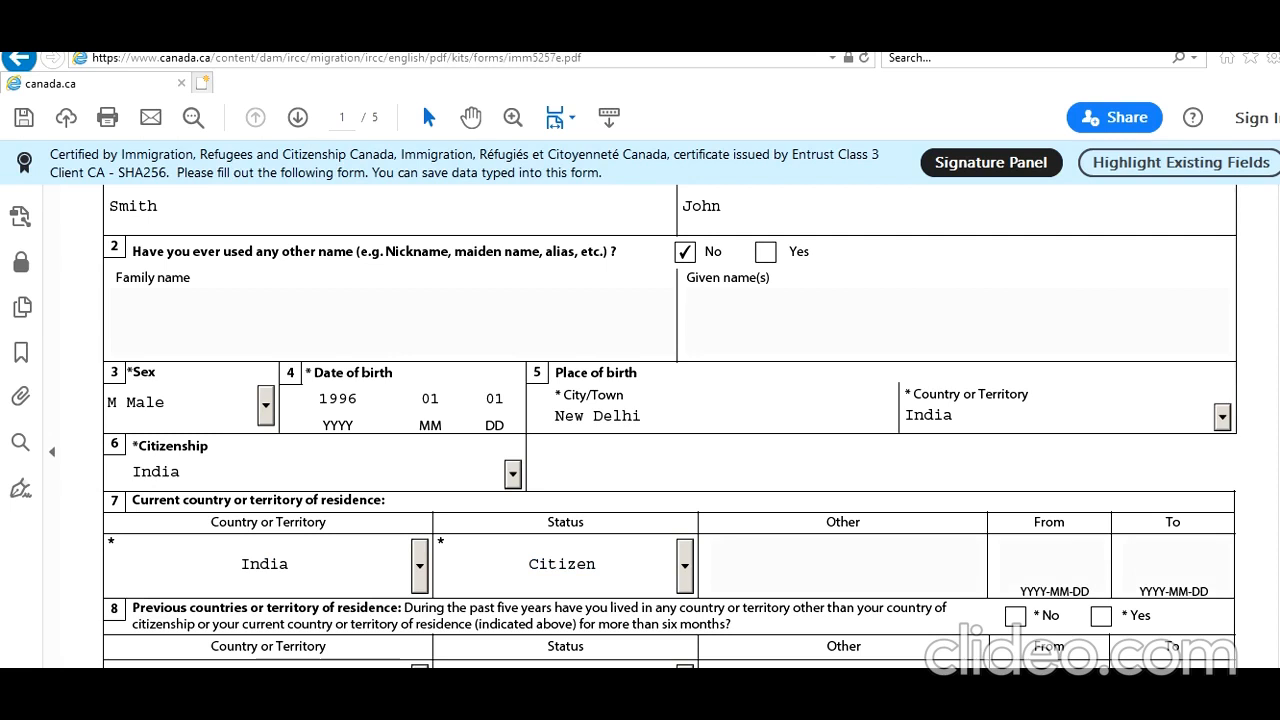
Answer No to previous countries of residence and Yes to applying from the current country of residence.
{"action": "scroll", "coordinate": [670, 426], "scroll_direction": "down", "scroll_amount": 5}
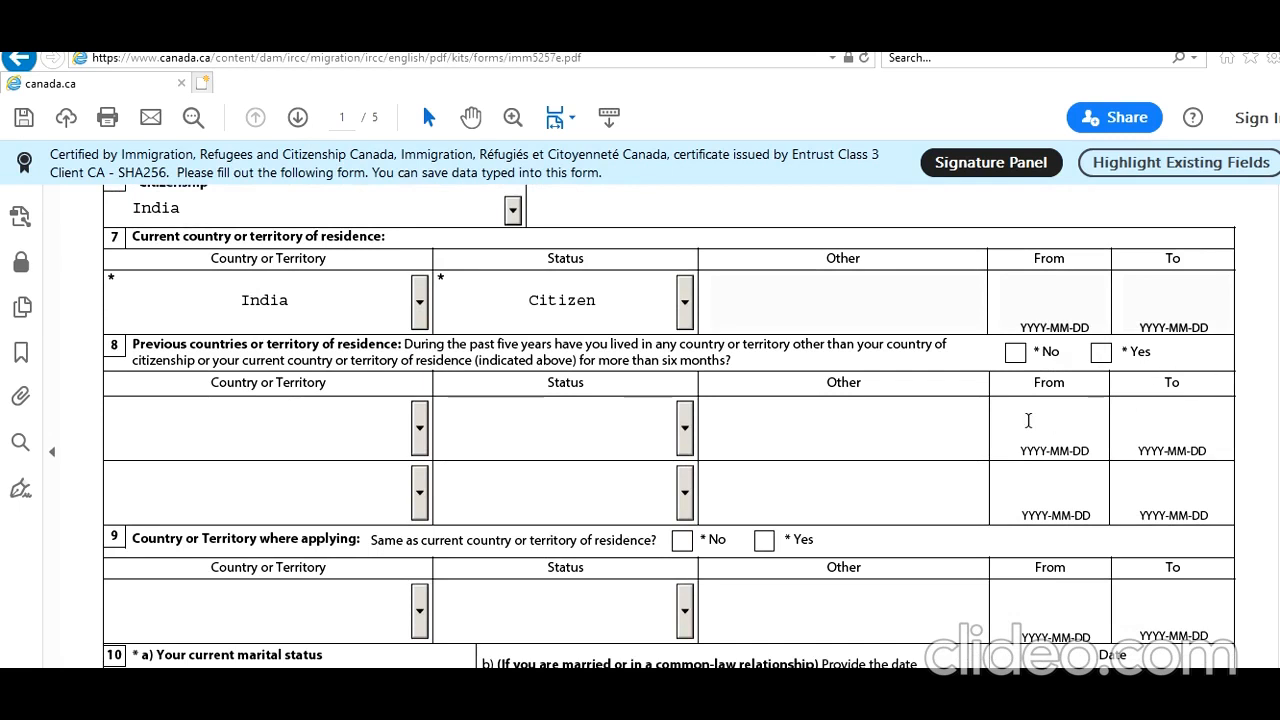
{"action": "left_click", "coordinate": [1015, 352]}
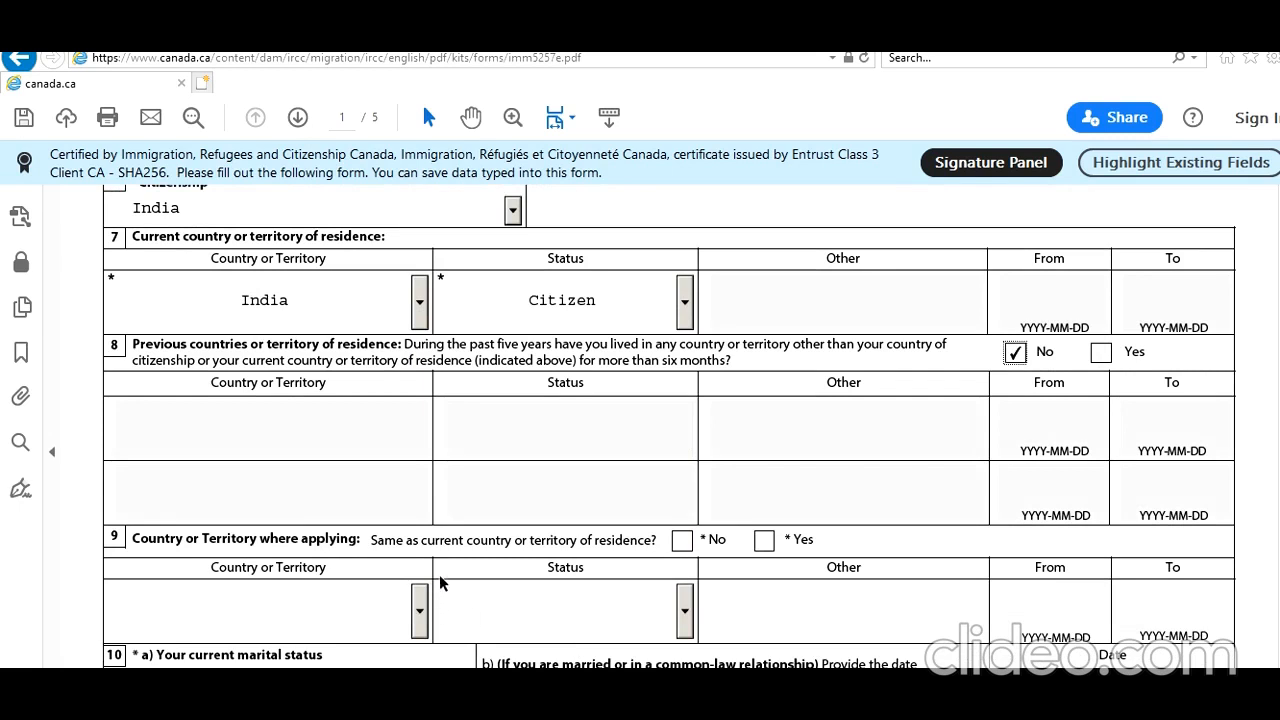
{"action": "left_click", "coordinate": [764, 540]}
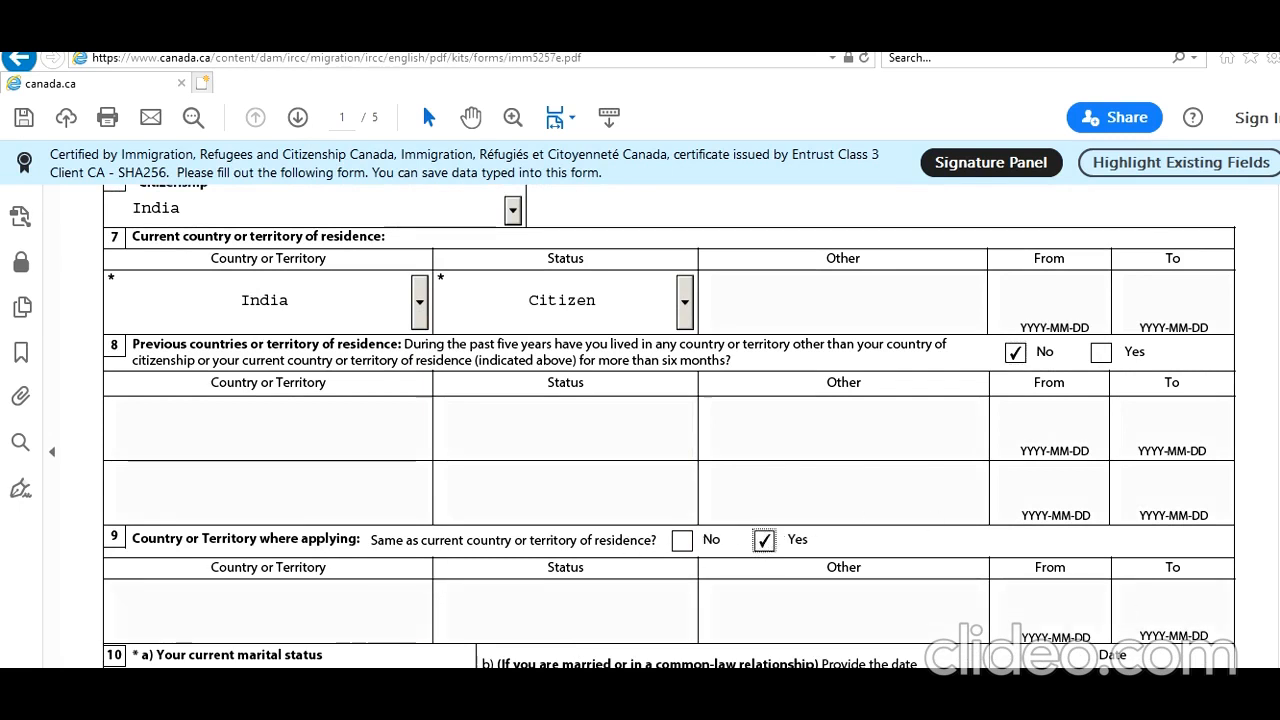
Set the current marital status to Single and answer No to having previously been married or in a common-law relationship.
{"action": "scroll", "coordinate": [435, 362], "scroll_direction": "down", "scroll_amount": 5}
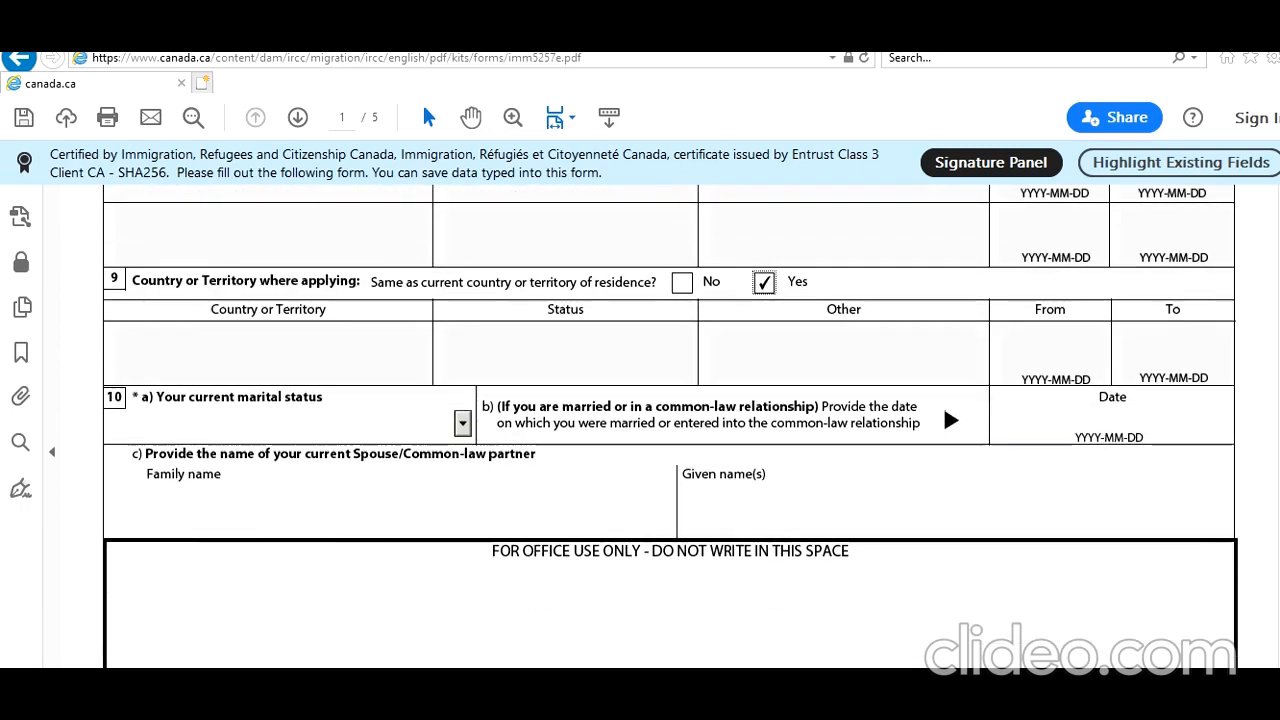
{"action": "left_click", "coordinate": [463, 425]}
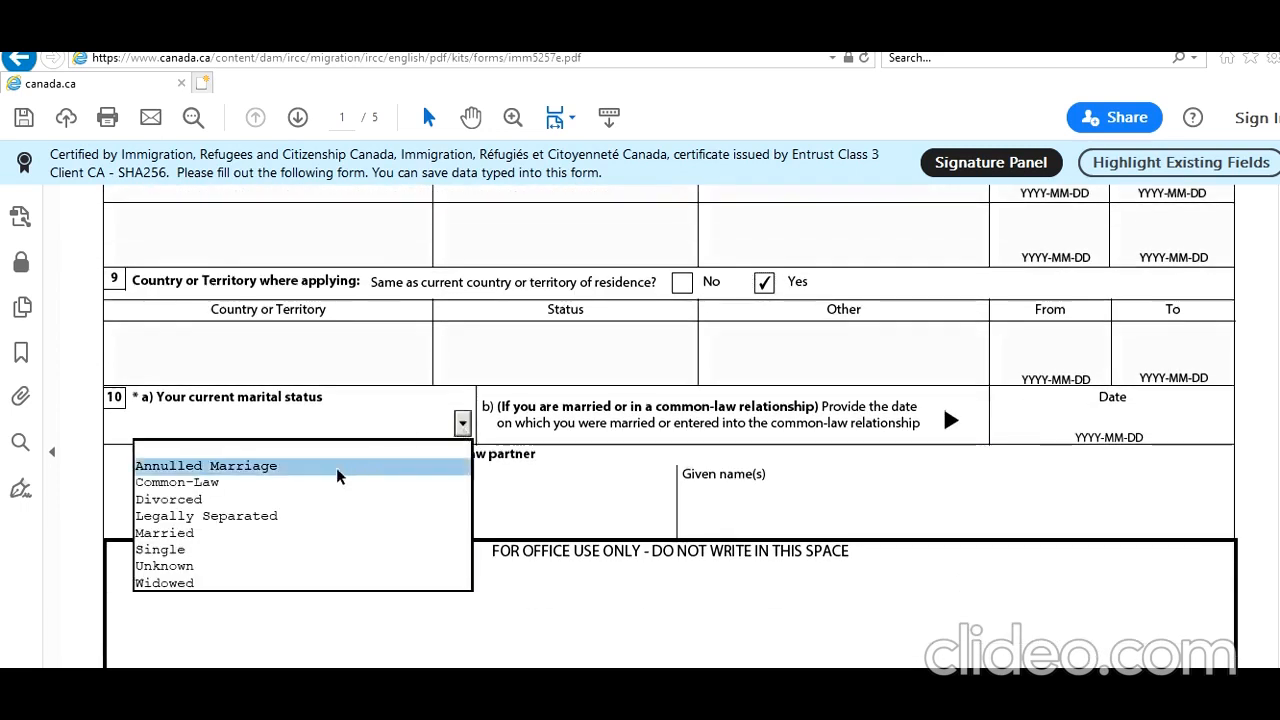
{"action": "left_click", "coordinate": [237, 558]}
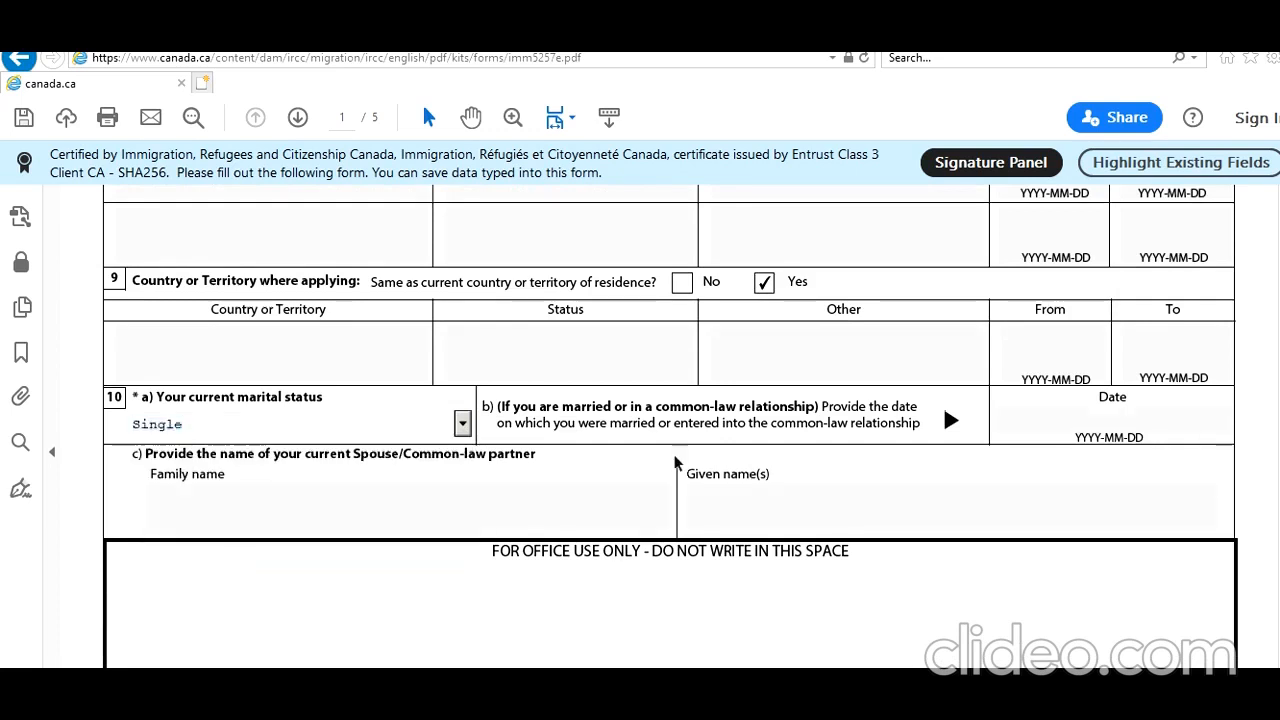
{"action": "scroll", "coordinate": [942, 402], "scroll_direction": "down", "scroll_amount": 5}
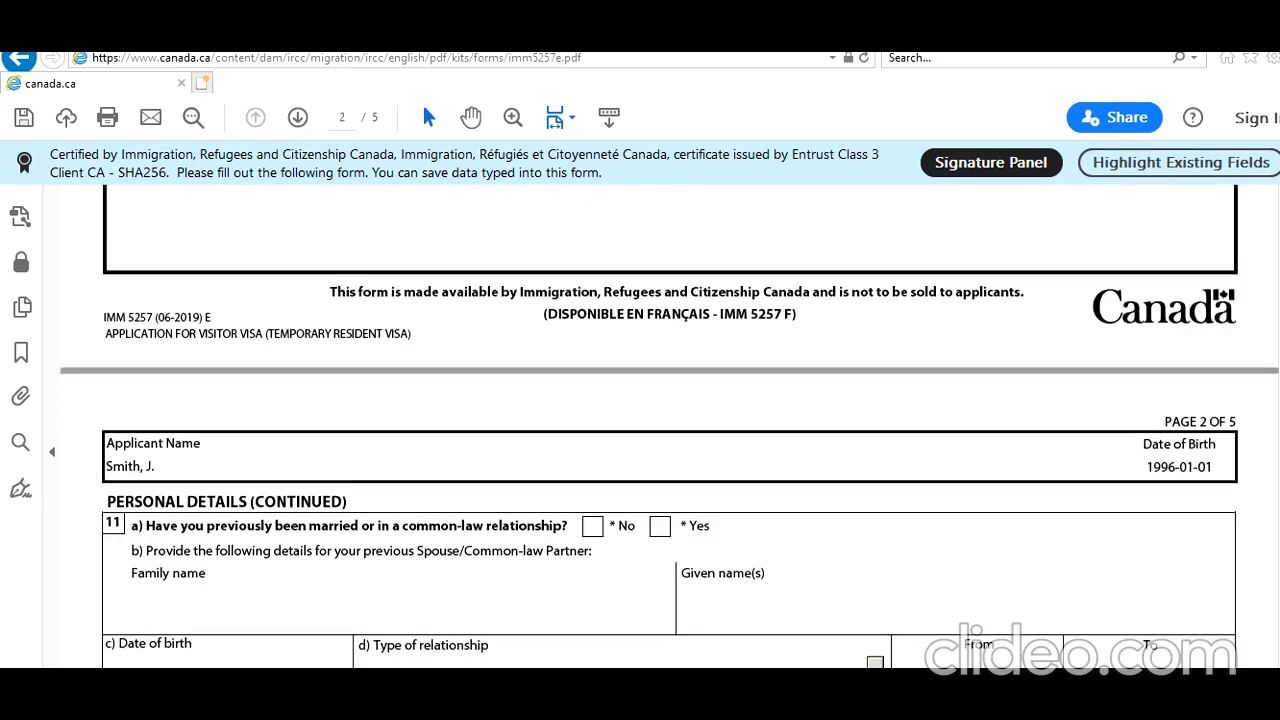
{"action": "scroll", "coordinate": [662, 430], "scroll_direction": "down", "scroll_amount": 3}
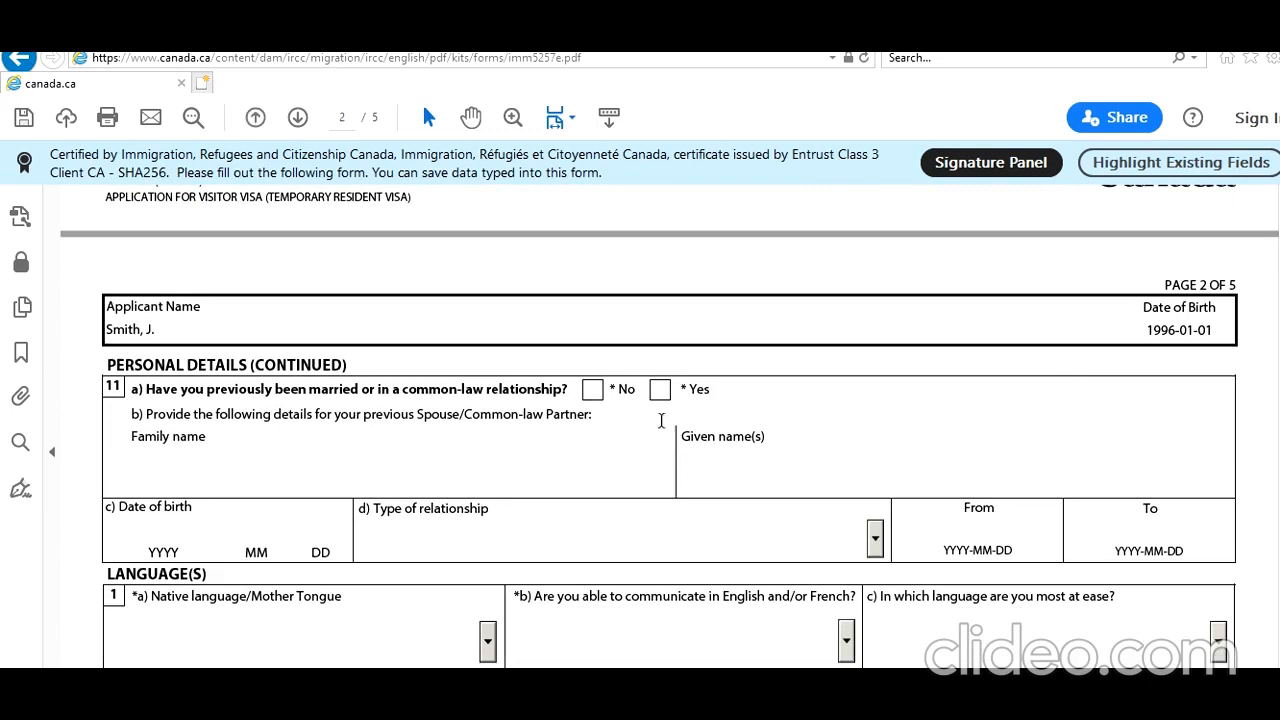
{"action": "left_click", "coordinate": [596, 392]}
Set the native language to Hindi in the language section.
{"action": "left_click", "coordinate": [401, 623]}
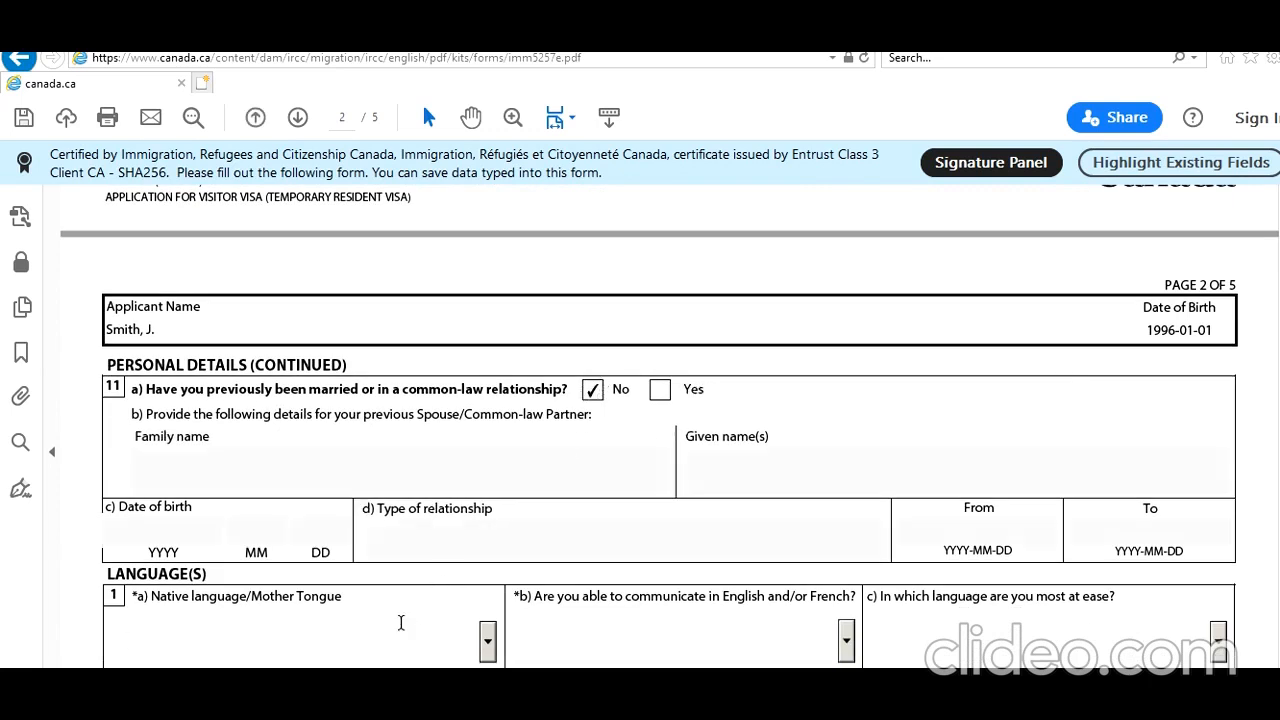
{"action": "key", "text": "h"}
{"action": "key", "text": "h"}
{"action": "key", "text": "h"}
{"action": "key", "text": "h"}
{"action": "key", "text": "h"}
{"action": "key", "text": "h"}
{"action": "key", "text": "h"}
{"action": "key", "text": "h"}
{"action": "key", "text": "h"}
{"action": "key", "text": "h"}
Set the communication language to English and answer Yes to having taken a designated language proficiency test.
{"action": "key", "text": "Tab"}
{"action": "key", "text": "e"}
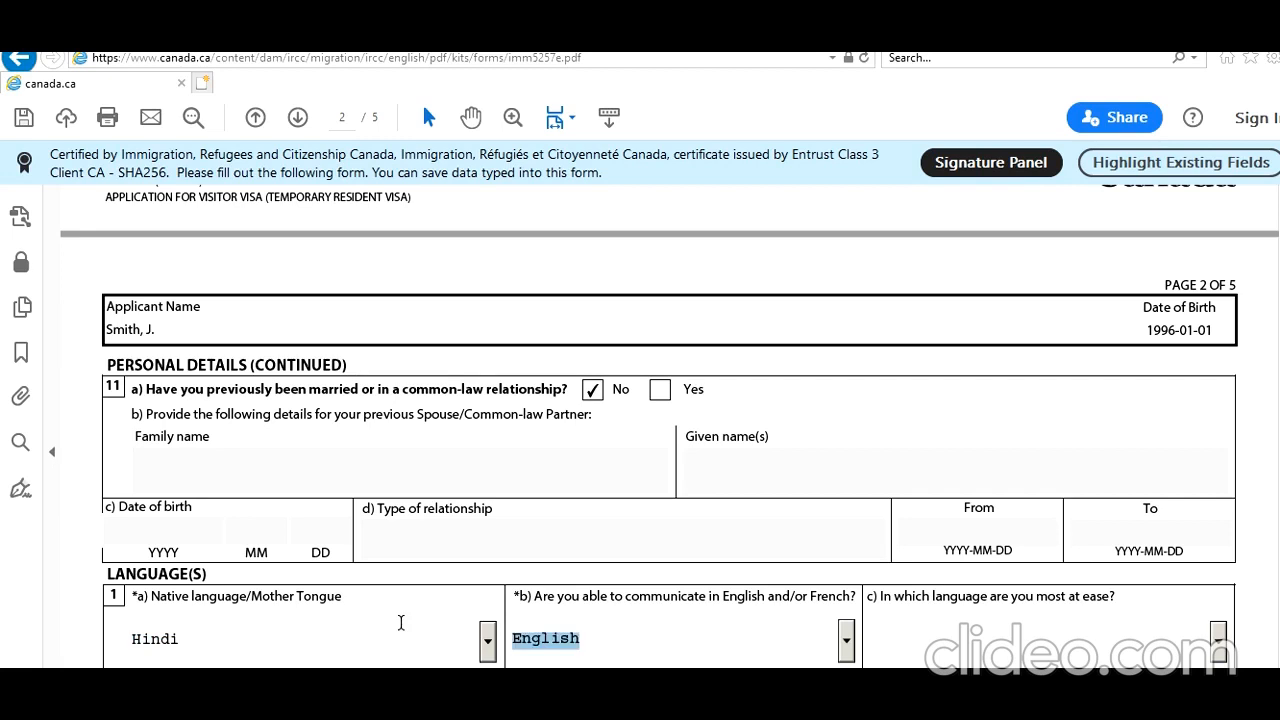
{"action": "key", "text": "Tab"}
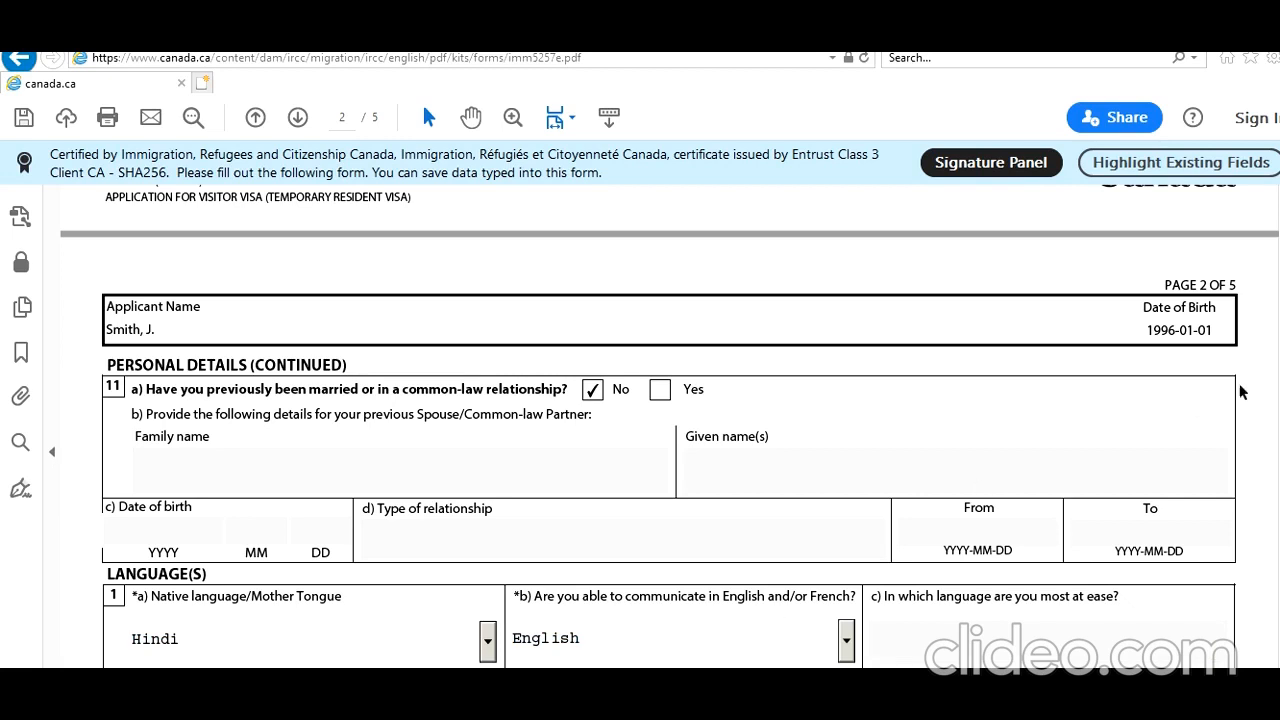
{"action": "scroll", "coordinate": [848, 300], "scroll_direction": "down", "scroll_amount": 5}
{"action": "left_click", "coordinate": [820, 354]}
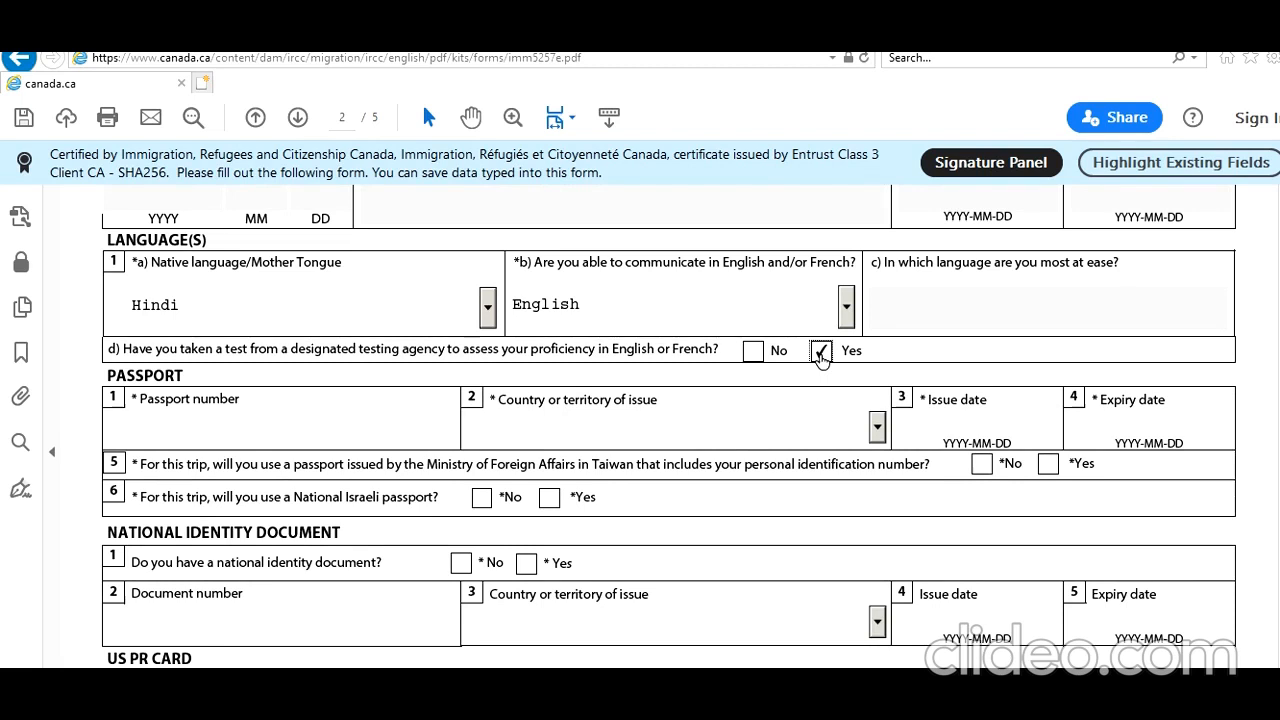
Enter the passport number and set the passport's country of issue to IND (India).
{"action": "left_click", "coordinate": [280, 413]}
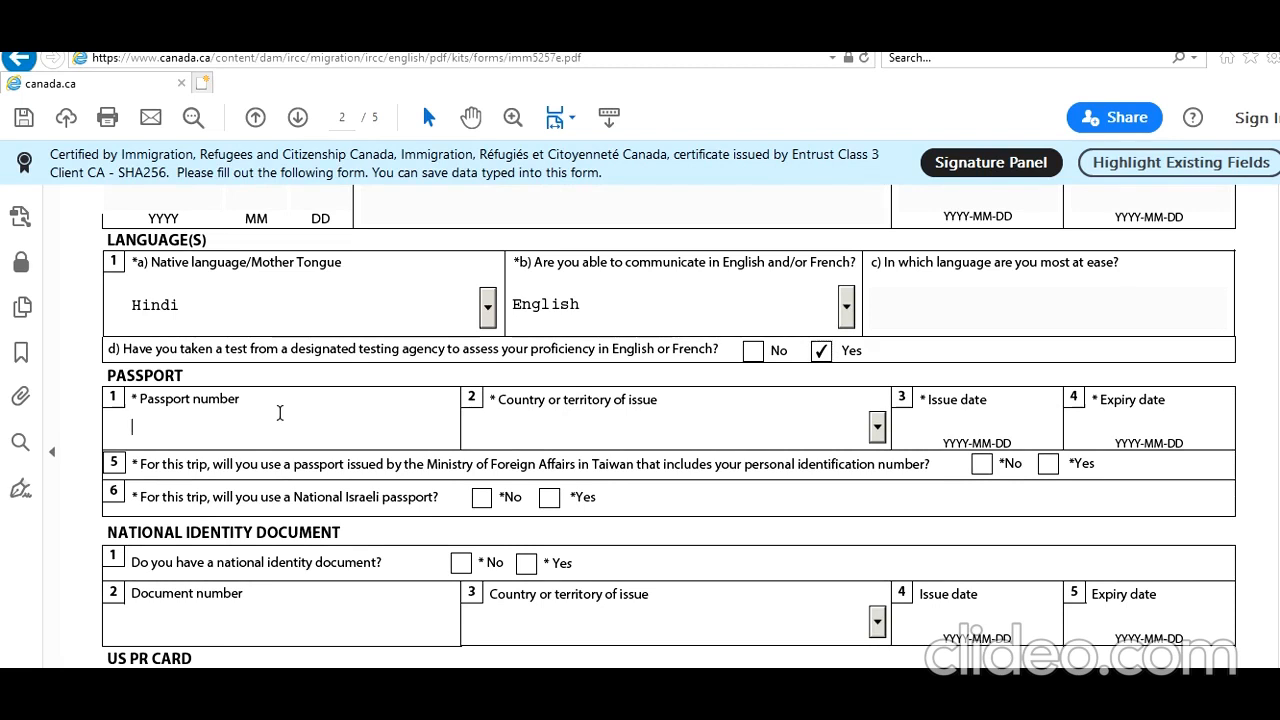
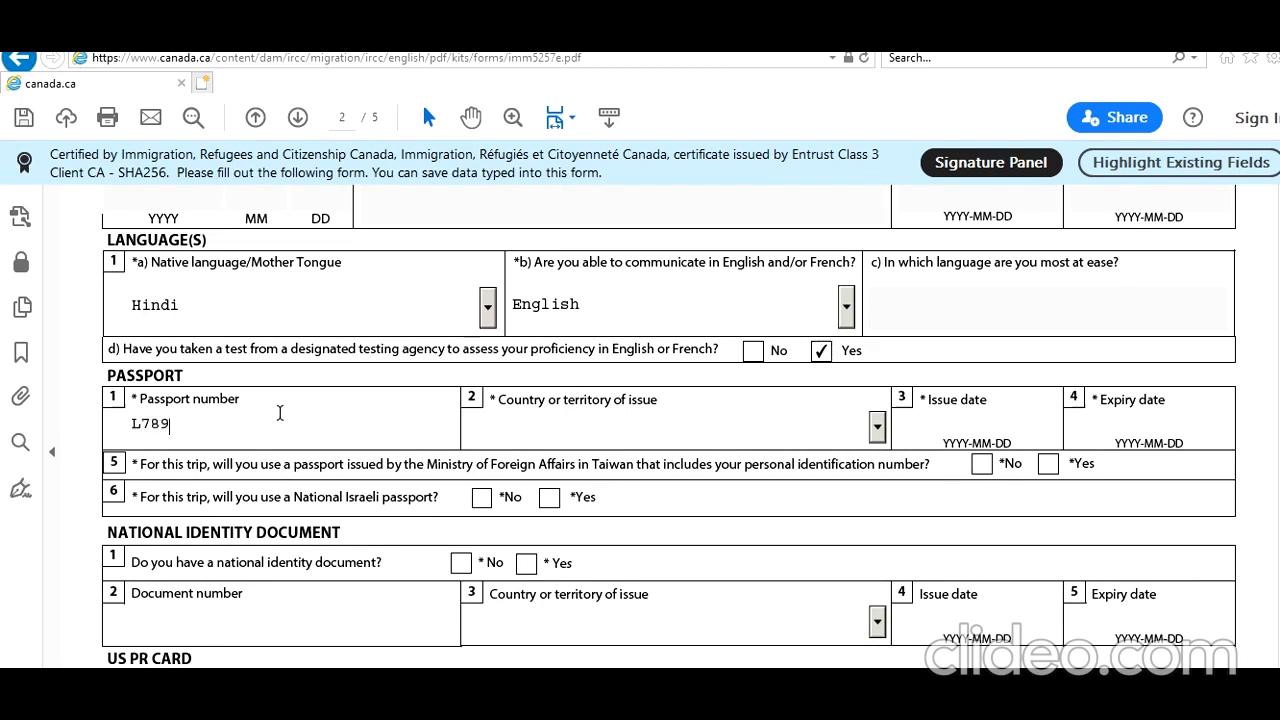
{"action": "left_click", "coordinate": [620, 431]}
{"action": "type", "text": "in"}
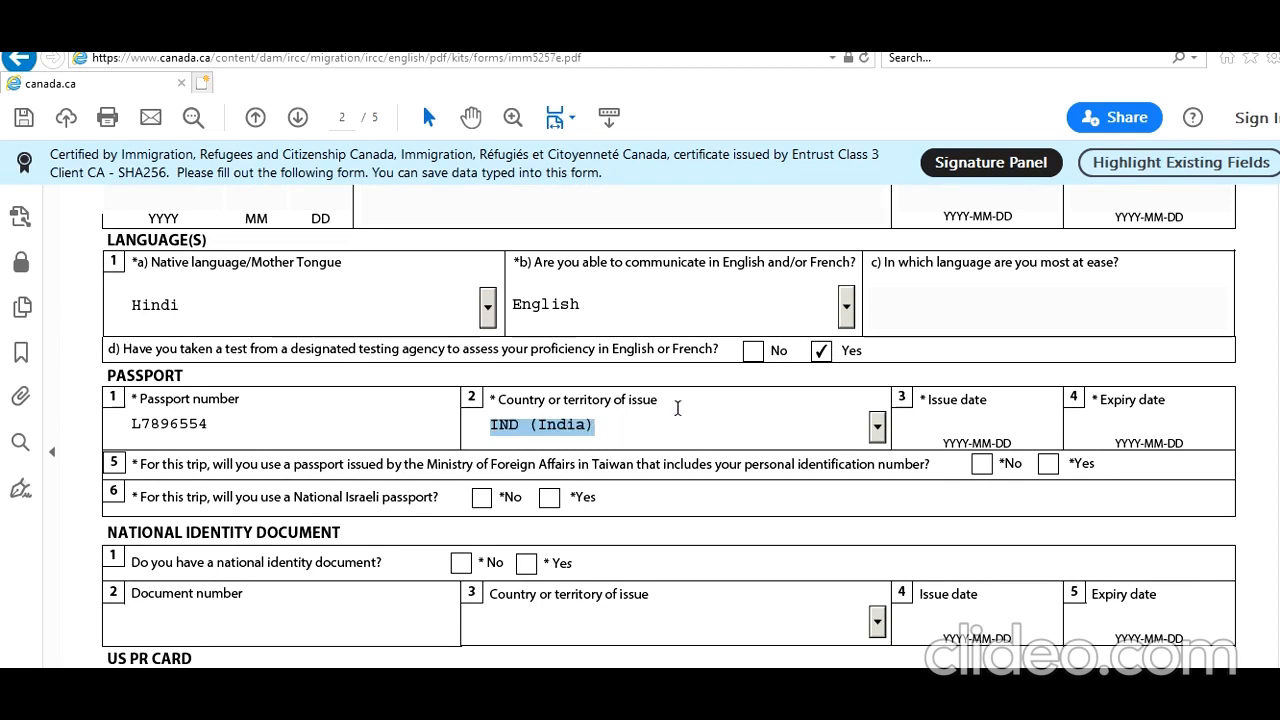
Set the passport's issue date to 2017-01-10 and its expiry date to 2027-01-09.
{"action": "left_click", "coordinate": [977, 432]}
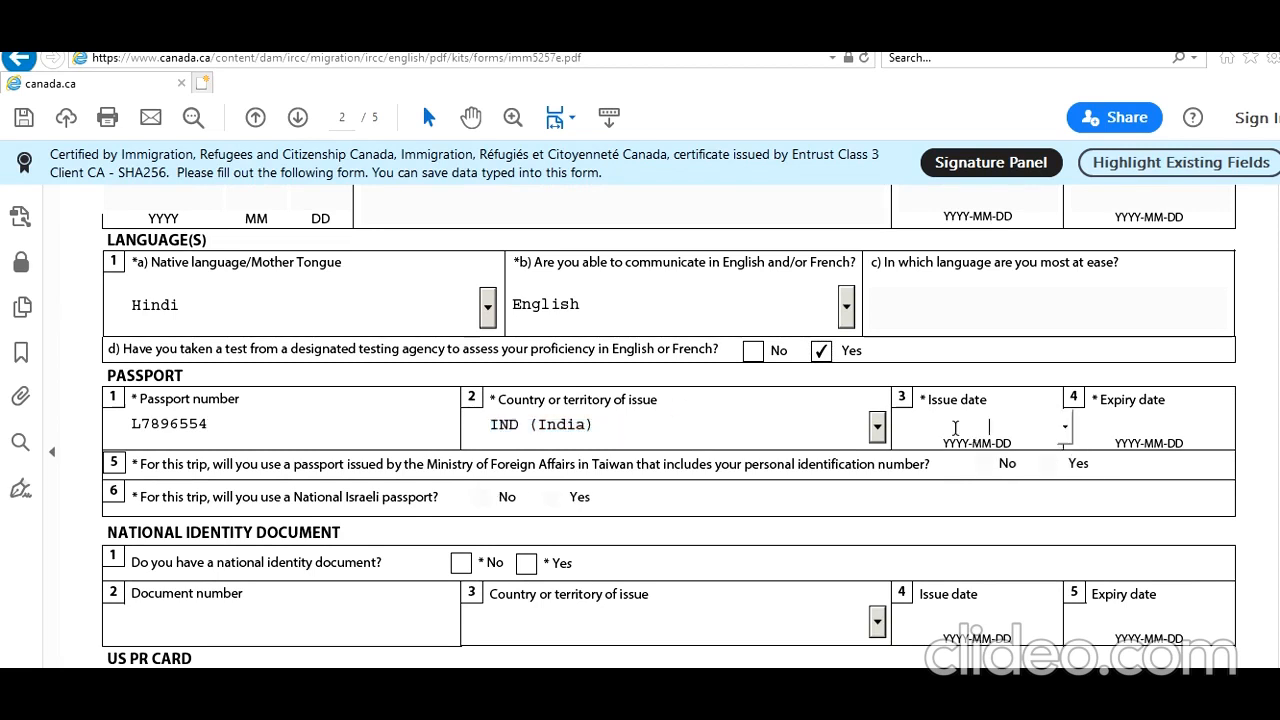
{"action": "type", "text": "2017-01-1"}
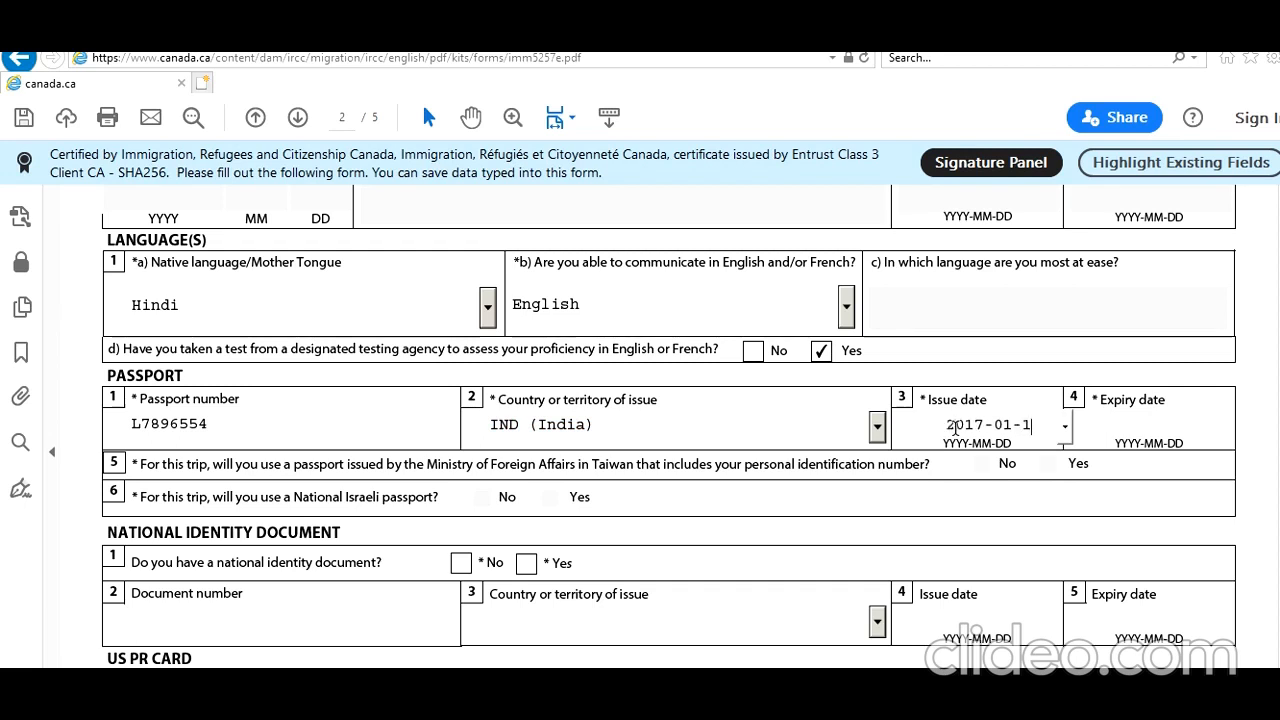
{"action": "type", "text": "0"}
{"action": "key", "text": "Tab"}
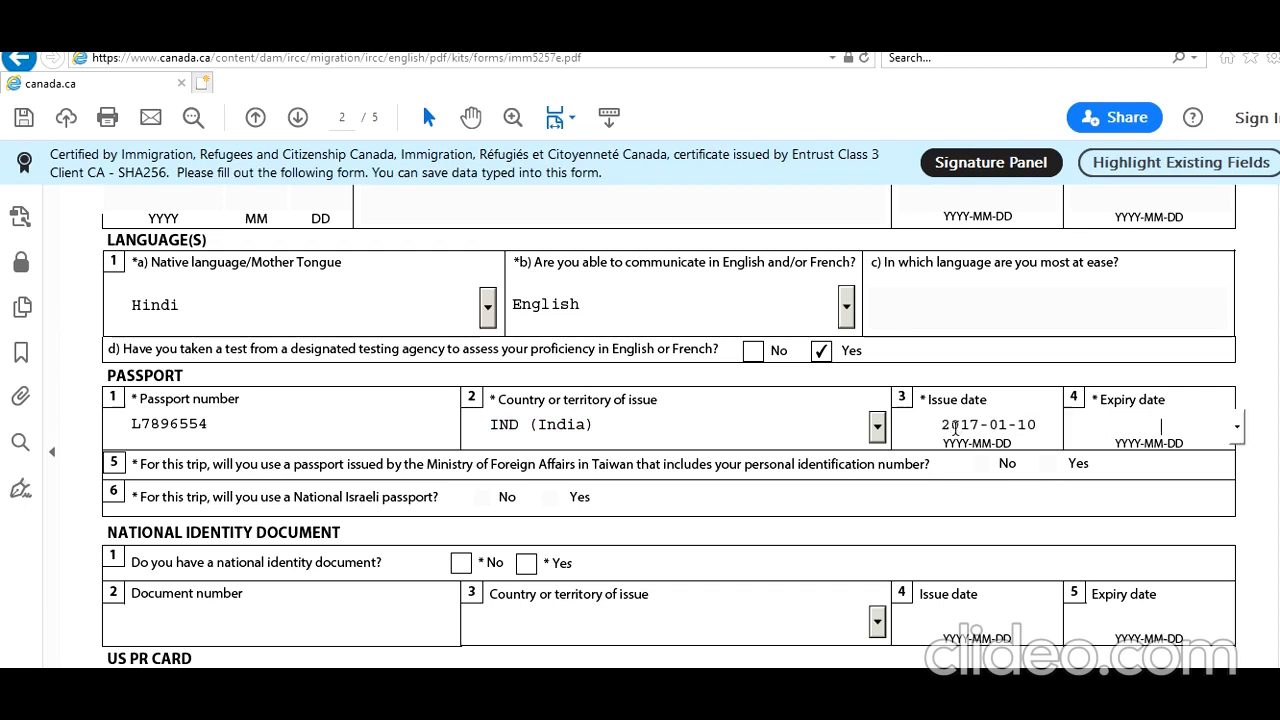
{"action": "type", "text": "2027-01-09"}
Answer Yes to having a national identity document and enter its document number with IND (India) as the country of issue.
{"action": "left_click", "coordinate": [526, 566]}
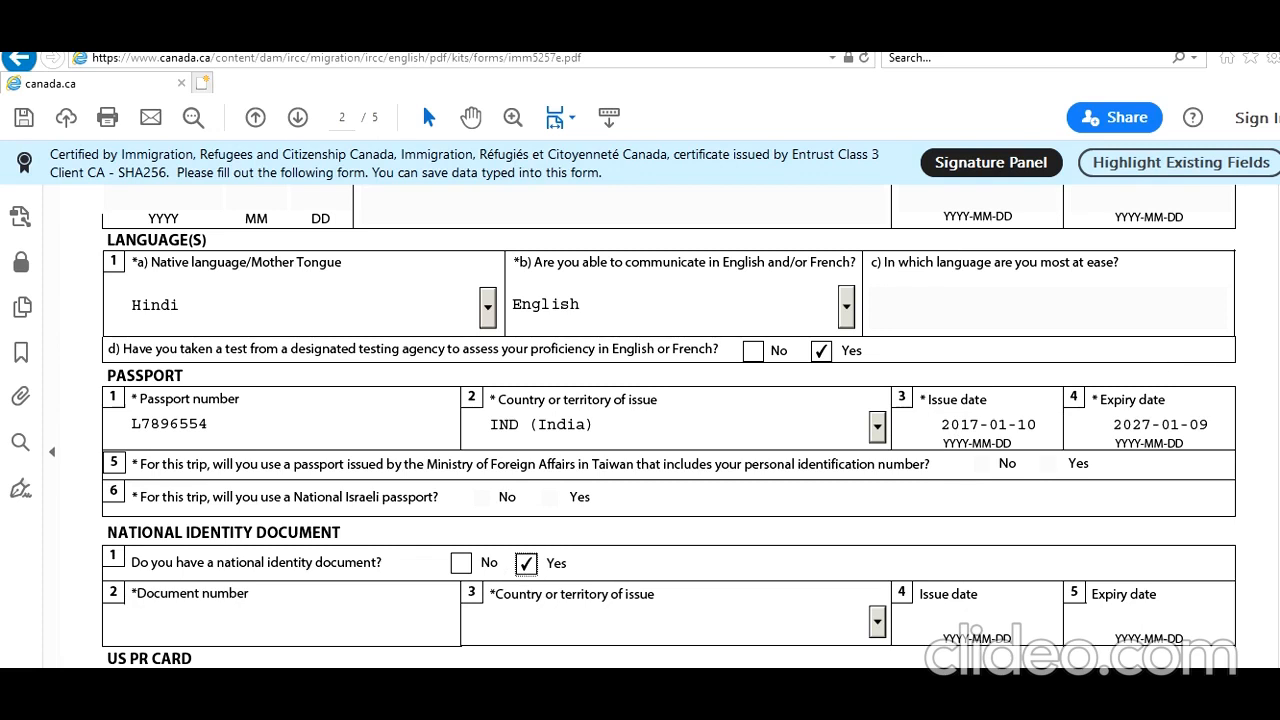
{"action": "scroll", "coordinate": [668, 430], "scroll_direction": "down", "scroll_amount": 3}
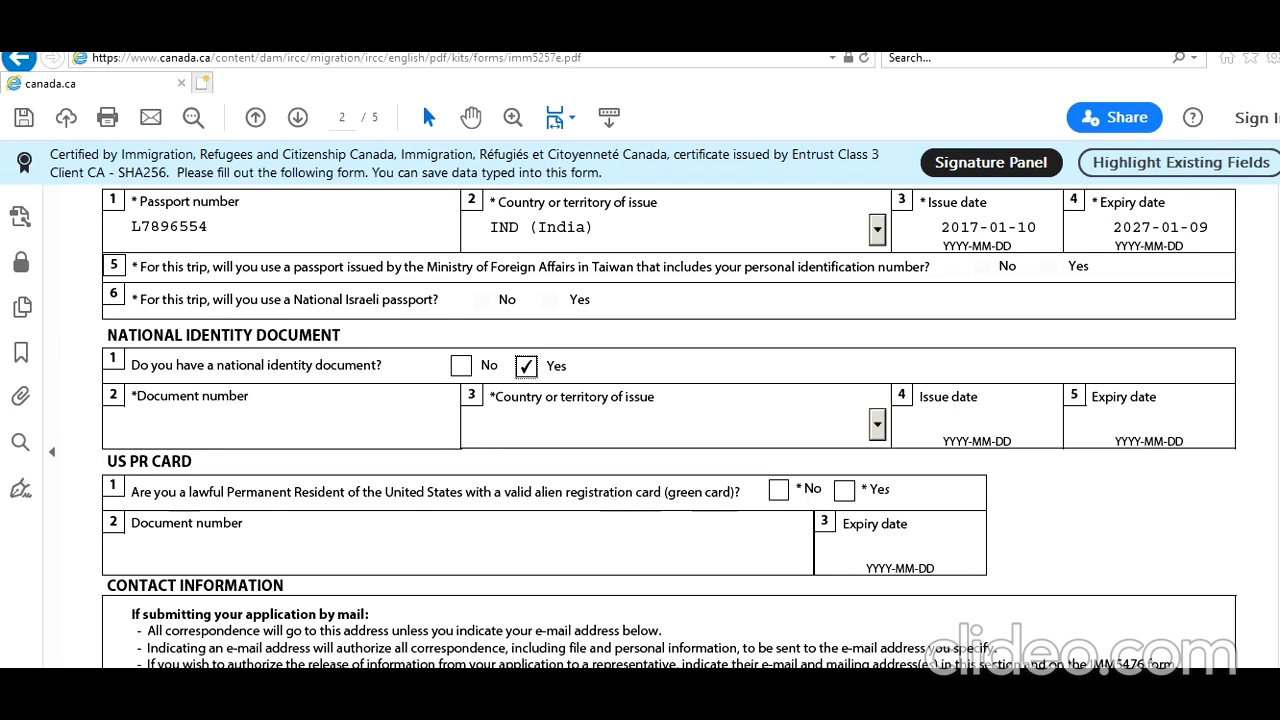
{"action": "left_click", "coordinate": [314, 409]}
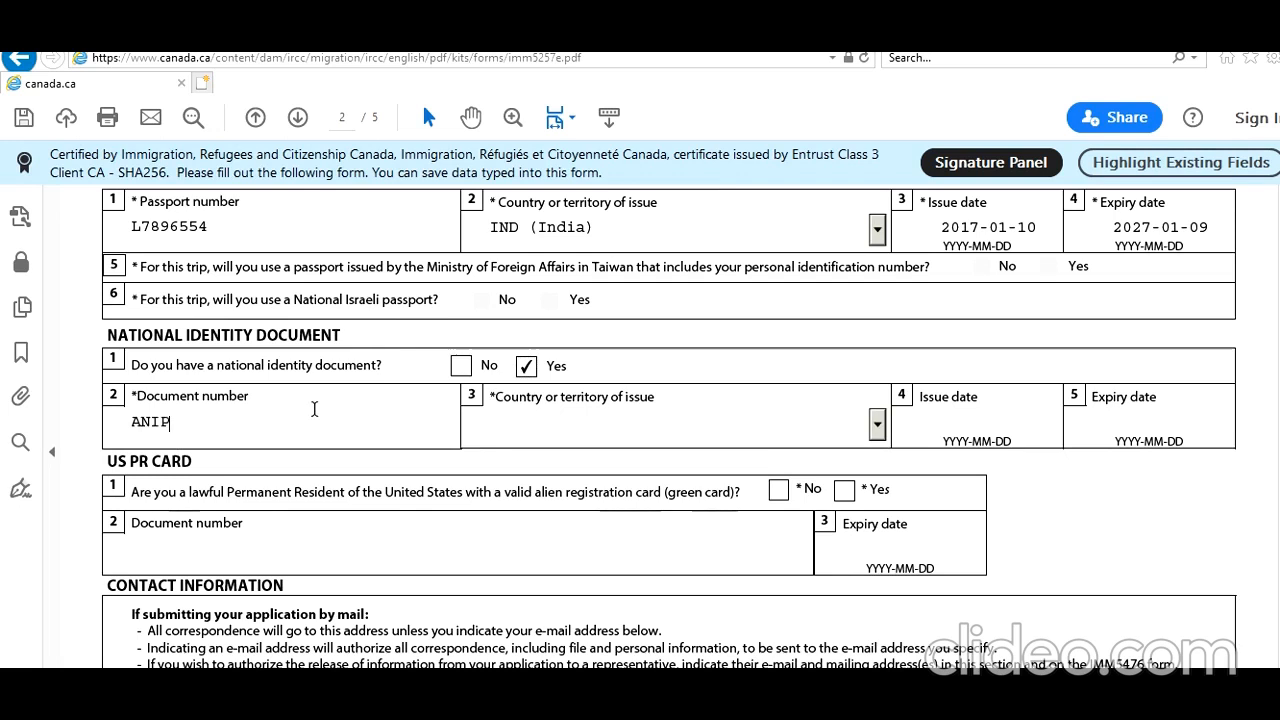
{"action": "type", "text": "R"}
{"action": "key", "text": "Tab"}
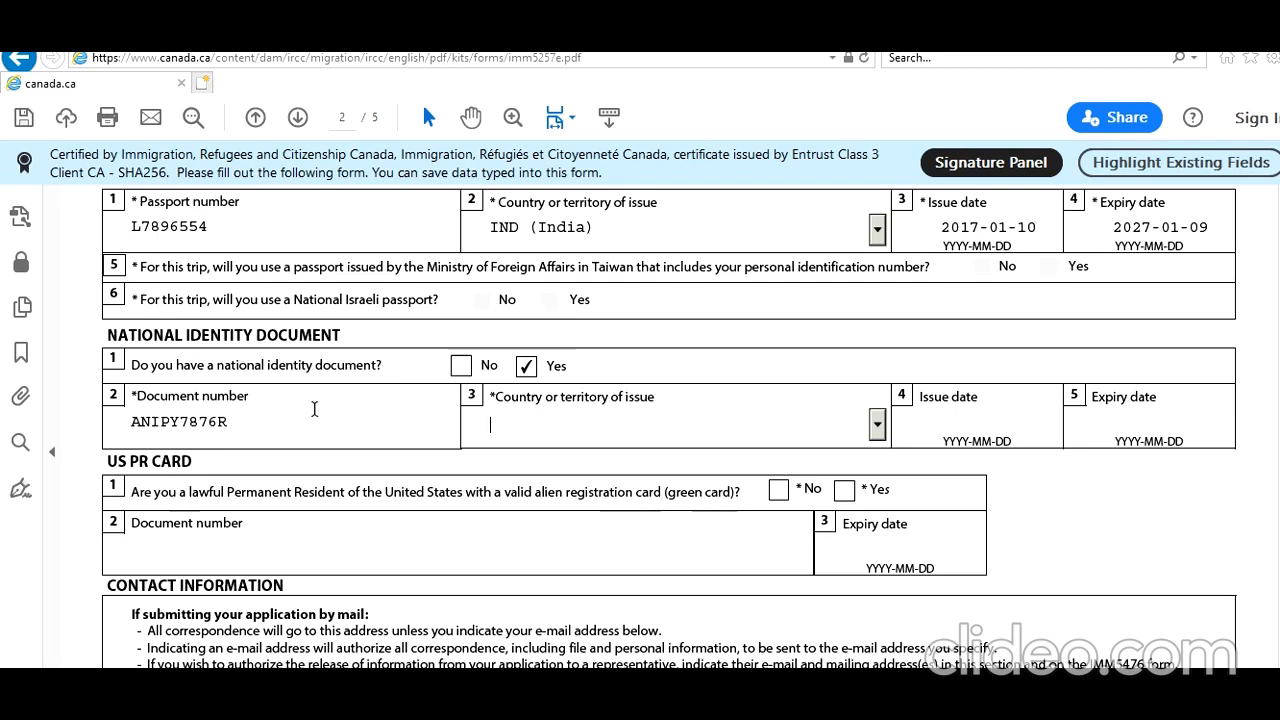
{"action": "type", "text": "ind"}
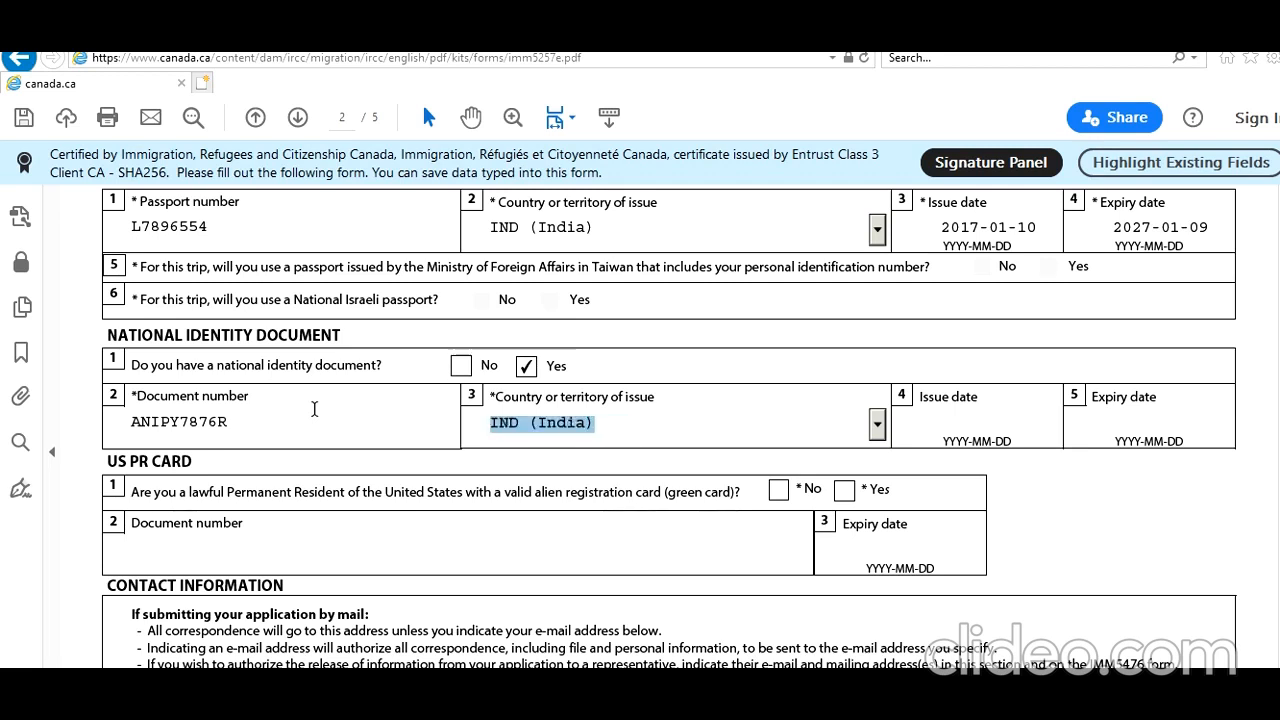
Set the identity document's issue date to 2014-08-09 and answer No to being a US permanent resident with a green card.
{"action": "key", "text": "Tab"}
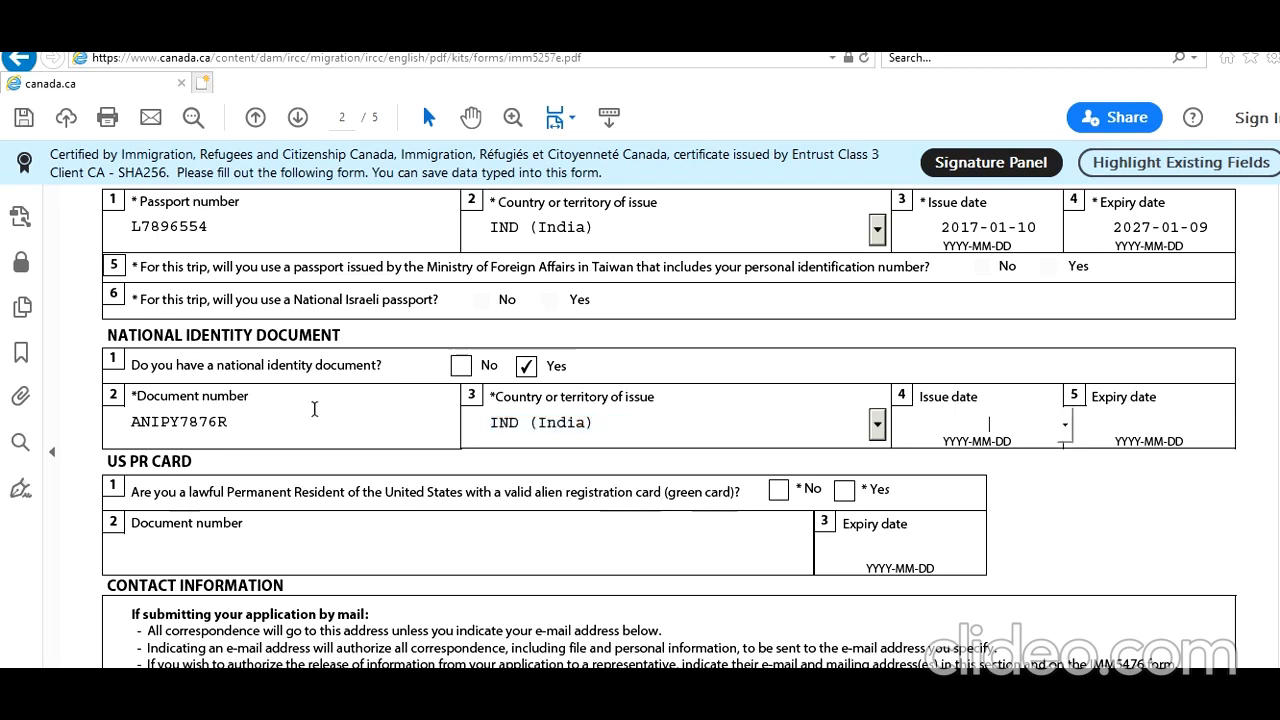
{"action": "type", "text": "2"}
{"action": "type", "text": "014-08-09"}
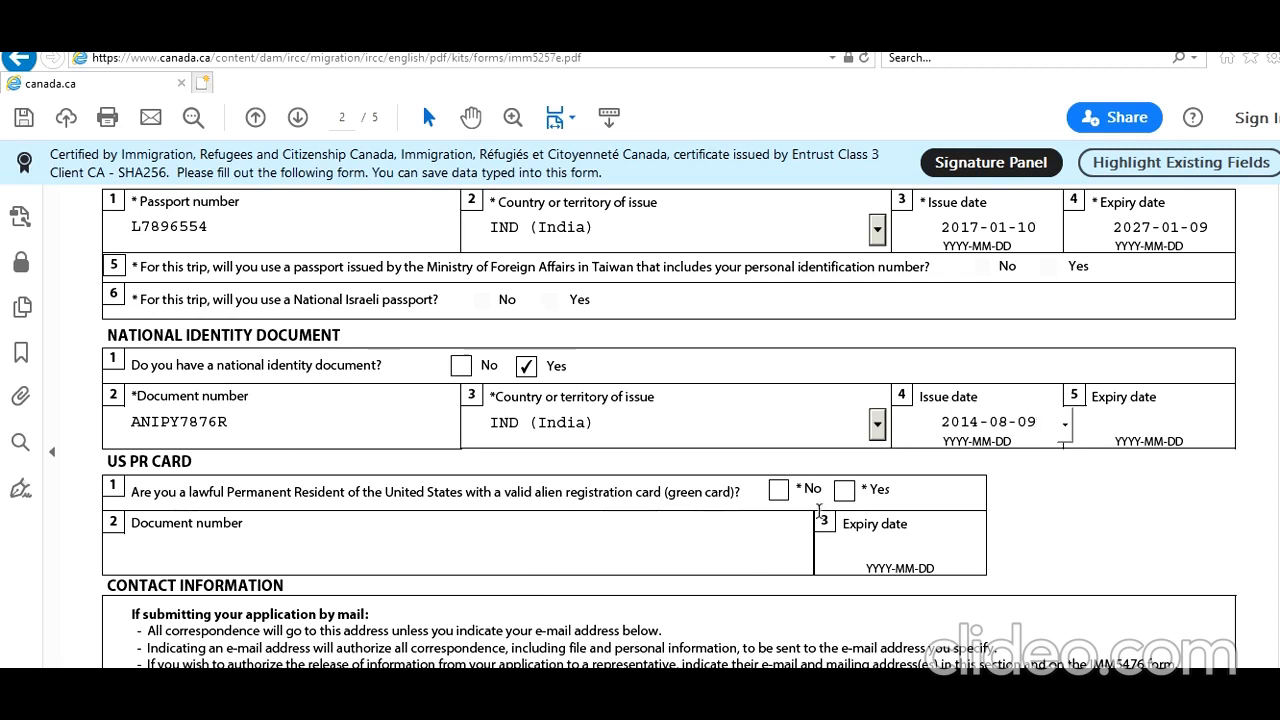
{"action": "left_click", "coordinate": [778, 490]}
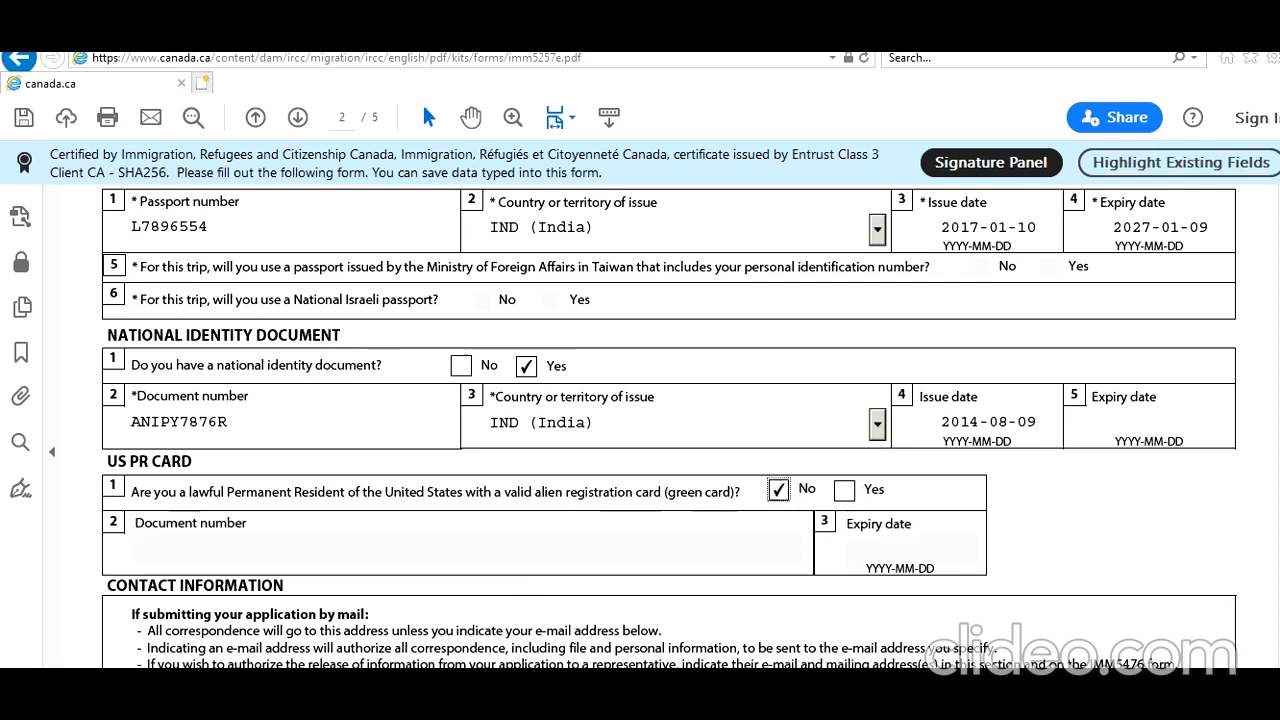
Enter the apartment number, street number and street name of the current mailing address.
{"action": "scroll", "coordinate": [669, 426], "scroll_direction": "down", "scroll_amount": 5}
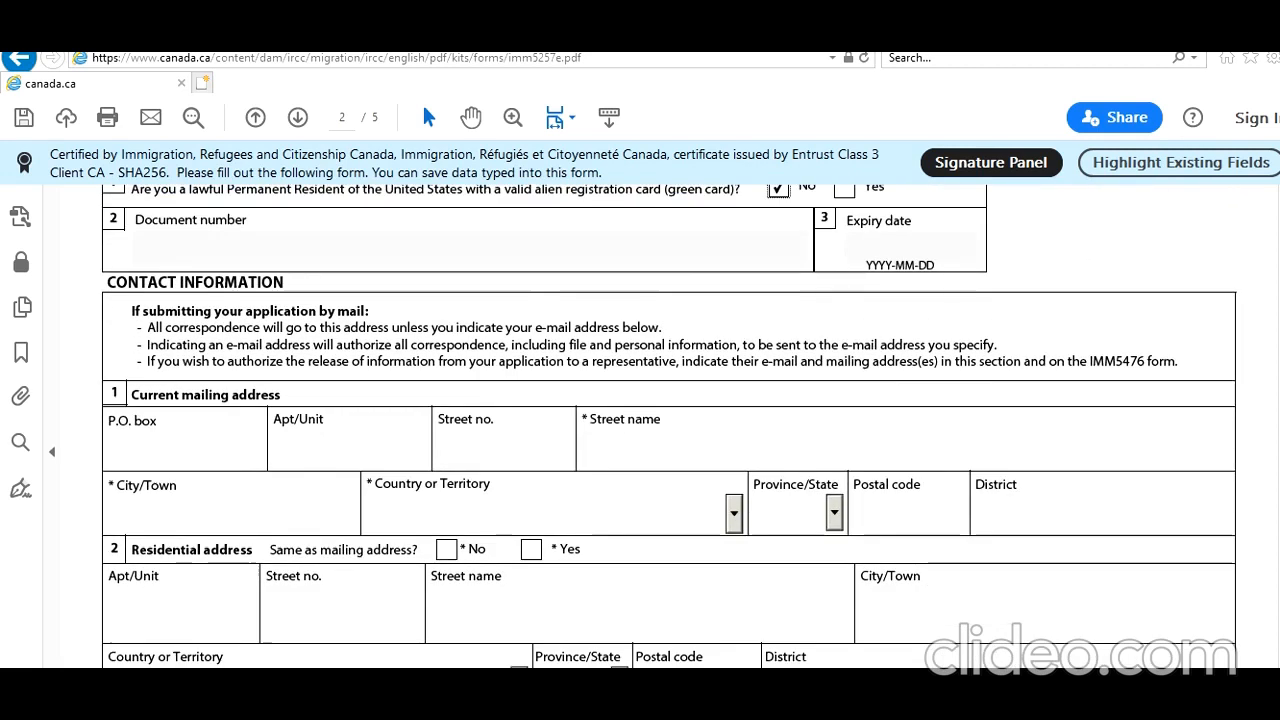
{"action": "scroll", "coordinate": [669, 426], "scroll_direction": "down", "scroll_amount": 1}
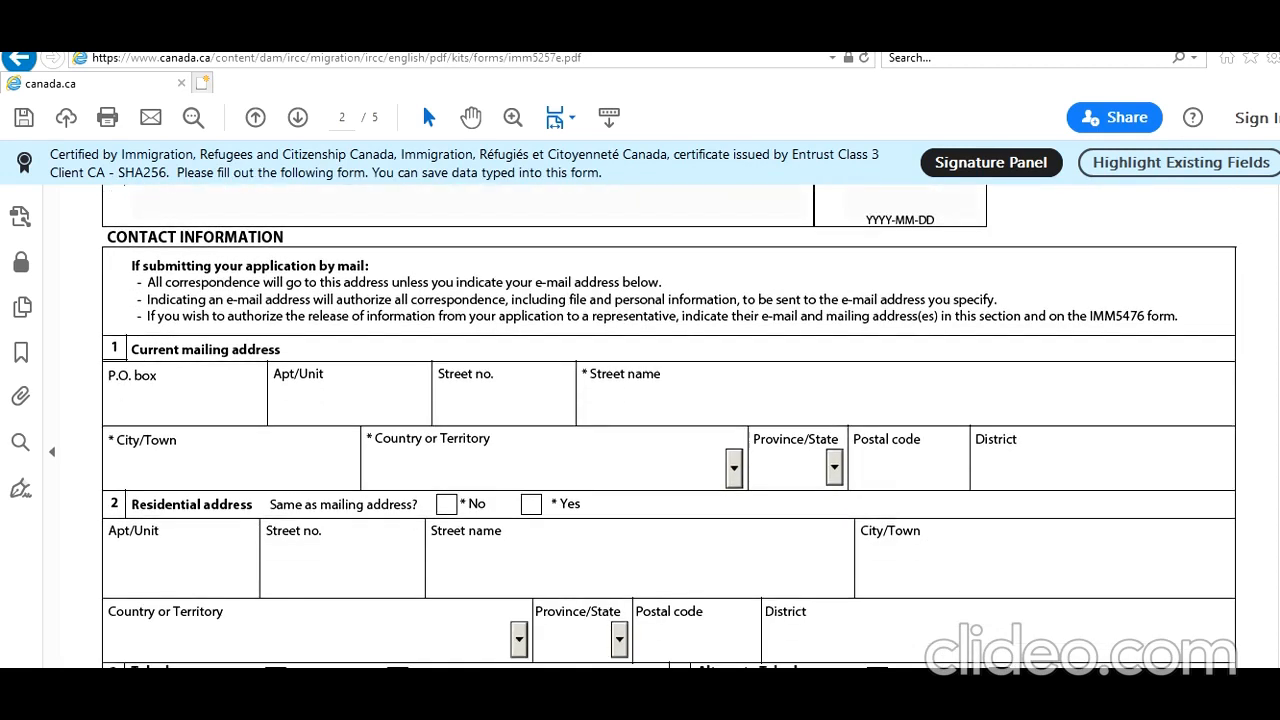
{"action": "mouse_move", "coordinate": [1278, 386]}
{"action": "left_mouse_down"}
{"action": "mouse_move", "coordinate": [1278, 298]}
{"action": "mouse_move", "coordinate": [1277, 495]}
{"action": "mouse_move", "coordinate": [1277, 364]}
{"action": "mouse_move", "coordinate": [1277, 411]}
{"action": "left_mouse_up"}
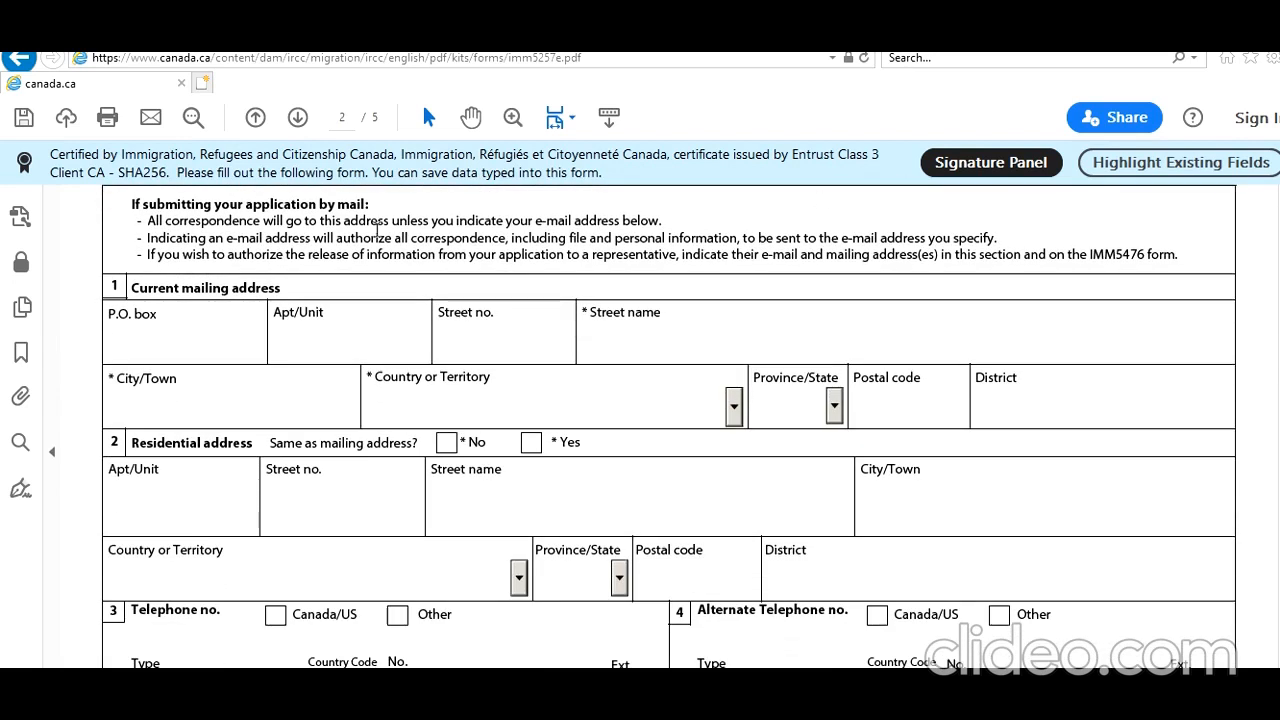
{"action": "left_click", "coordinate": [382, 345]}
{"action": "type", "text": "1"}
{"action": "key", "text": "Tab"}
{"action": "type", "text": "1"}
{"action": "key", "text": "Tab"}
{"action": "type", "text": "Torontonian ST"}
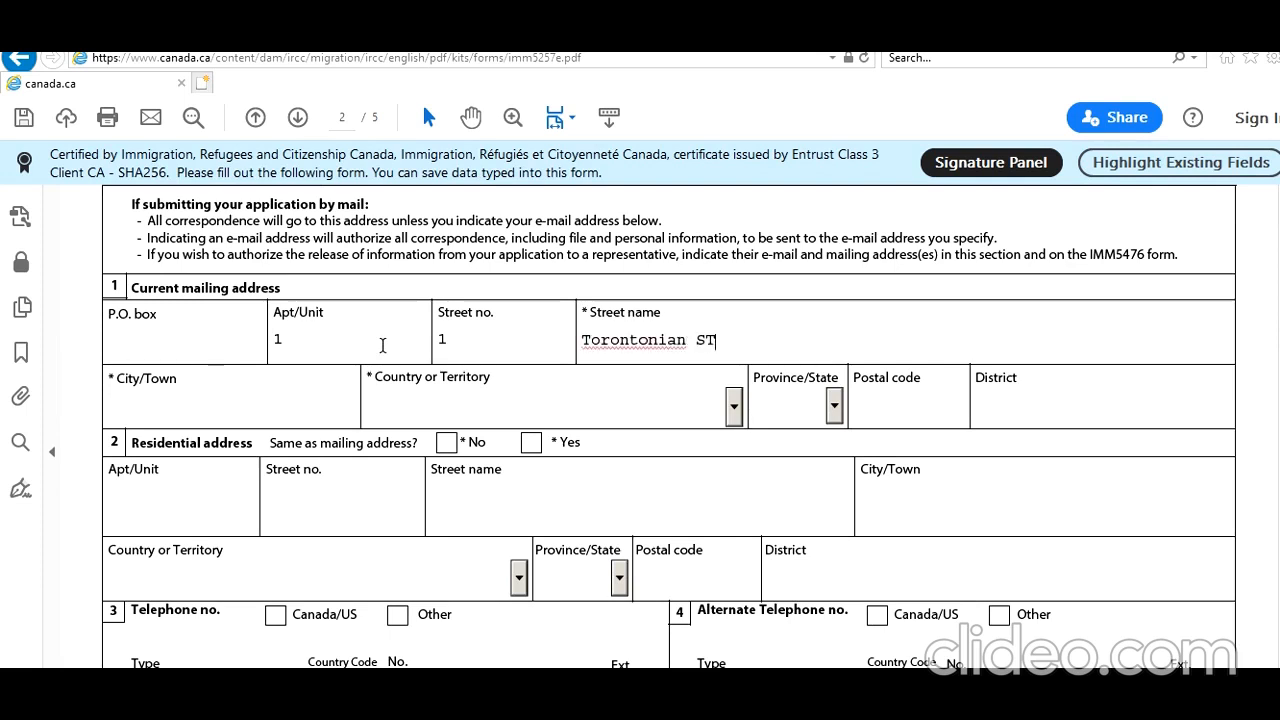
Enter the city of the mailing address and set its country to Canada.
{"action": "left_click", "coordinate": [231, 427]}
{"action": "left_click", "coordinate": [231, 406]}
{"action": "type", "text": "Toronto"}
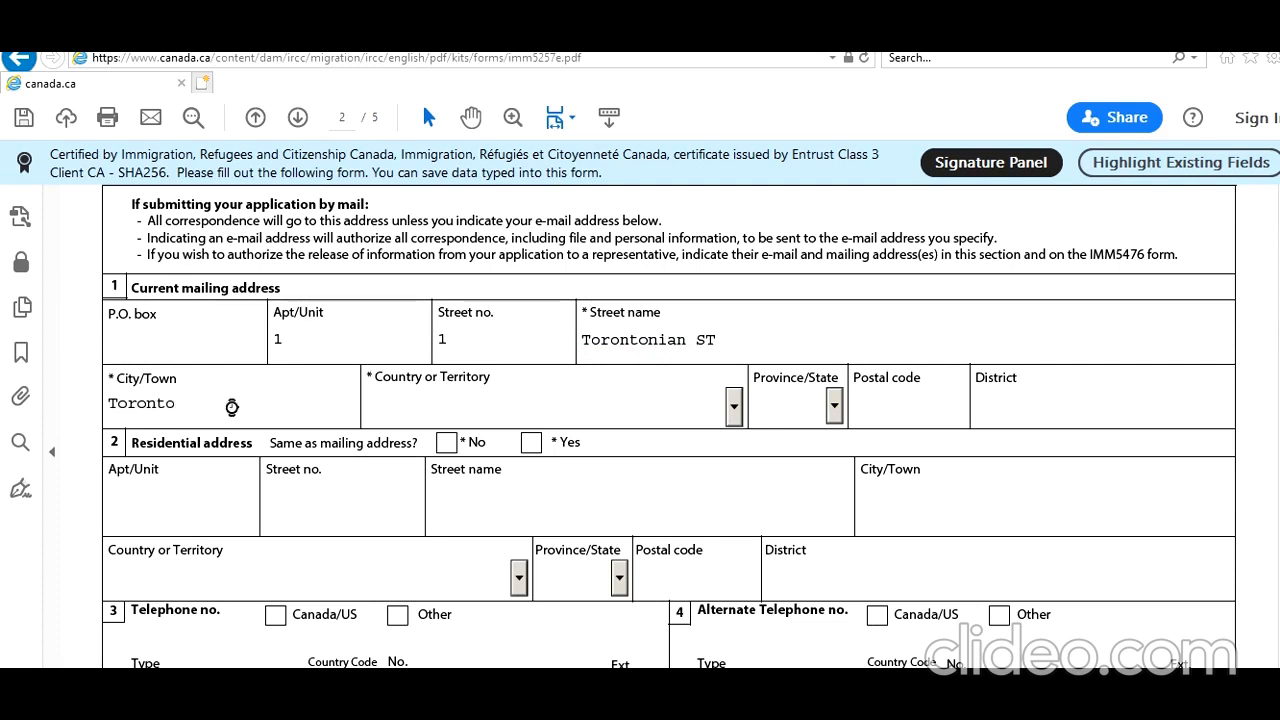
{"action": "key", "text": "Tab"}
{"action": "key", "text": "c"}
{"action": "key", "text": "c"}
{"action": "key", "text": "c"}
{"action": "key", "text": "c"}
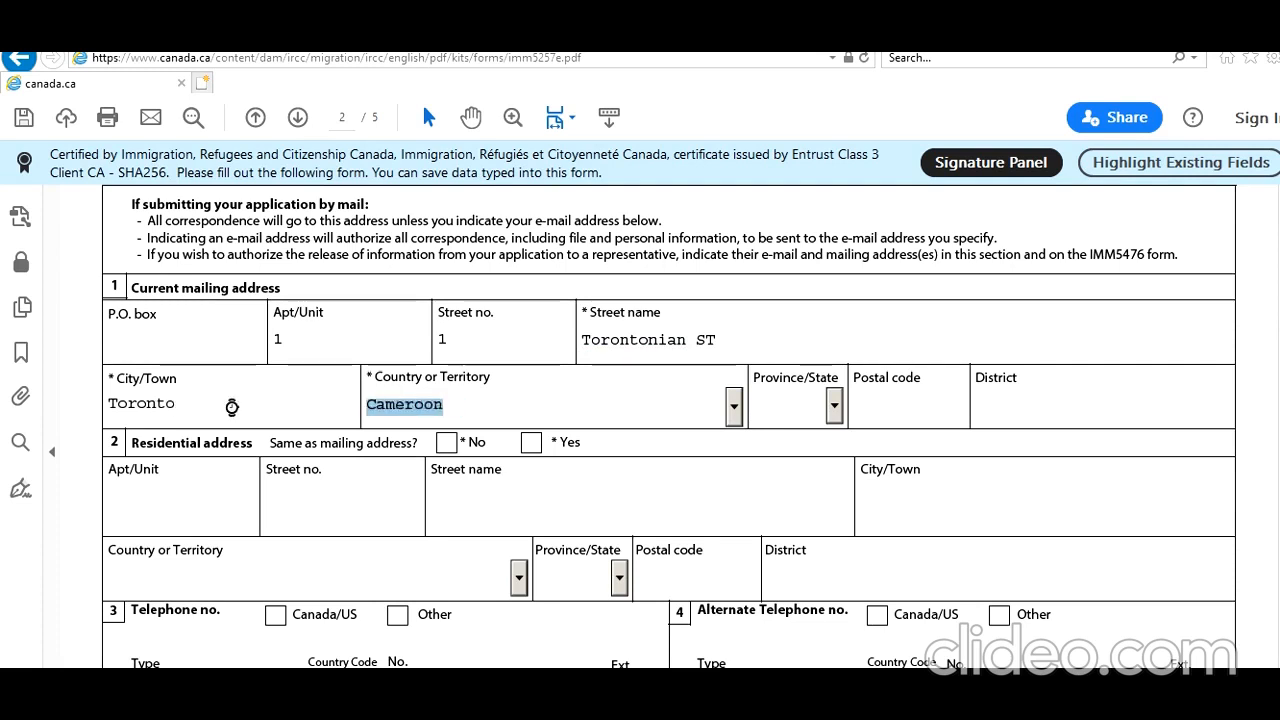
{"action": "key", "text": "Tab"}
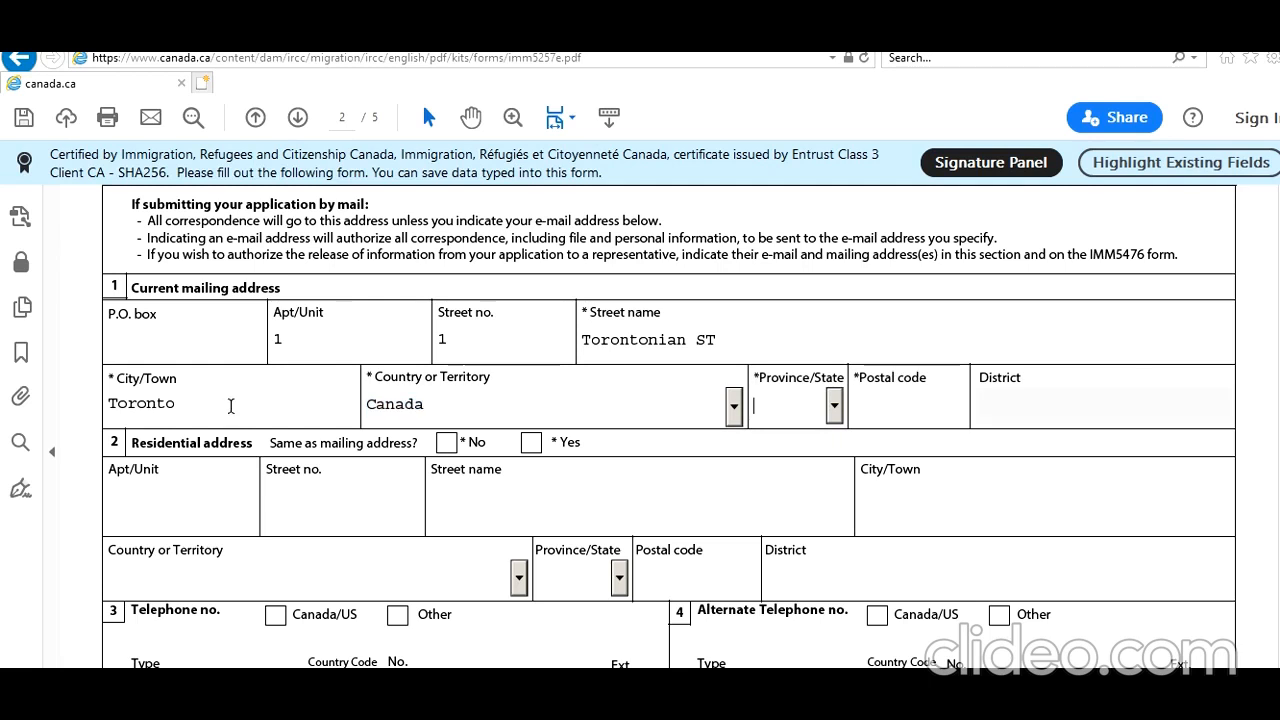
Complete the mailing address with province ON and the postal code, and mark the residential address as the same.
{"action": "key", "text": "o"}
{"action": "key", "text": "Tab"}
{"action": "type", "text": "M8U7Y6"}
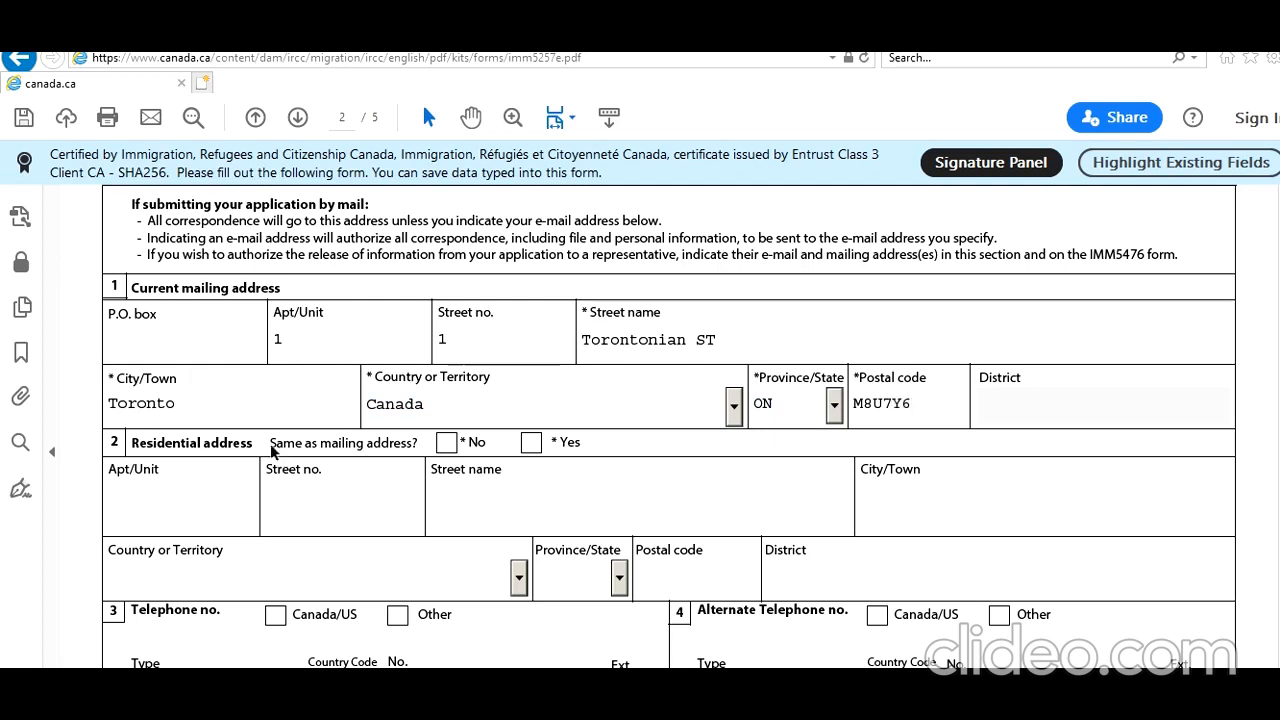
{"action": "left_click", "coordinate": [531, 442]}
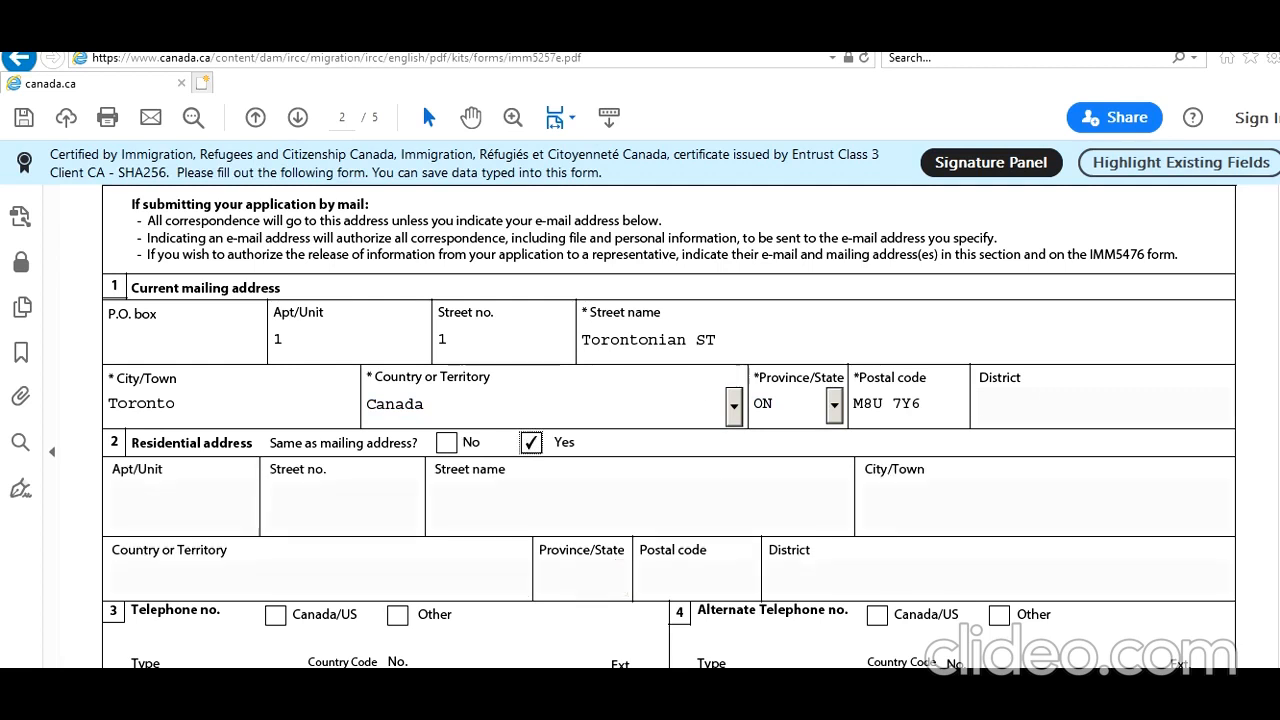
Mark the primary telephone as Canada/US, set its type to Cellular and enter the phone number.
{"action": "scroll", "coordinate": [531, 442], "scroll_direction": "down", "scroll_amount": 3}
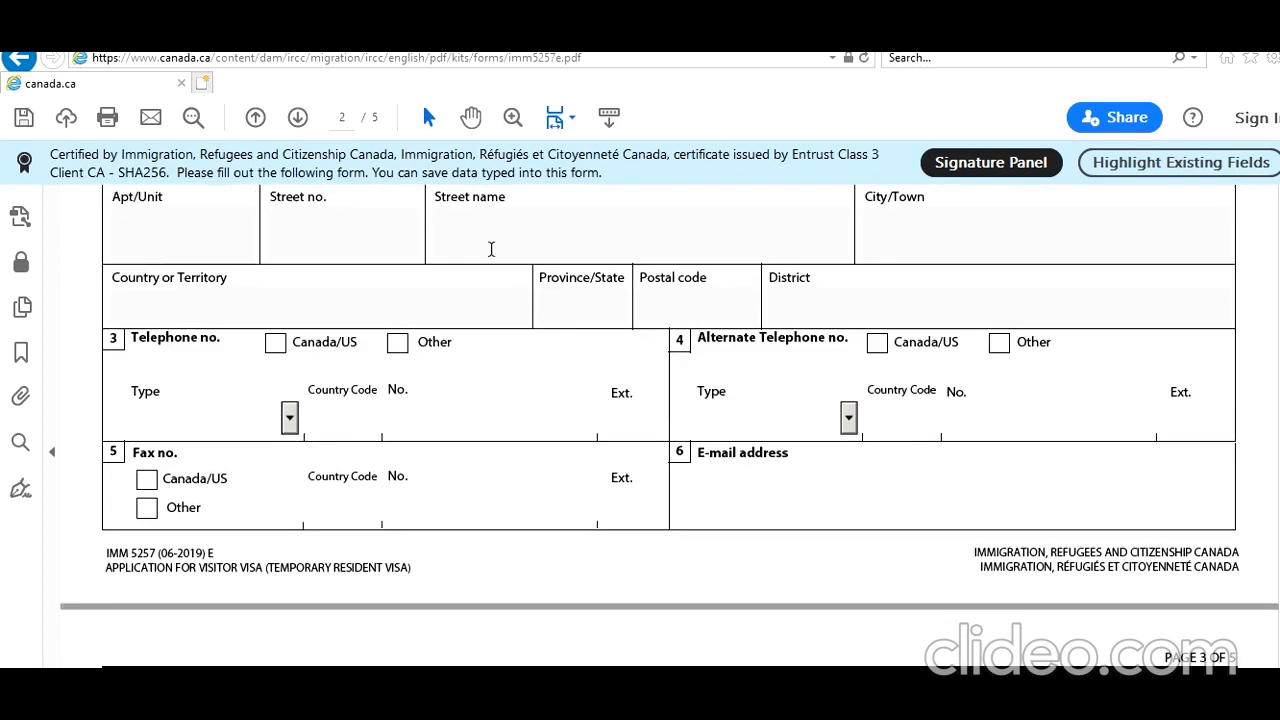
{"action": "left_click", "coordinate": [276, 343]}
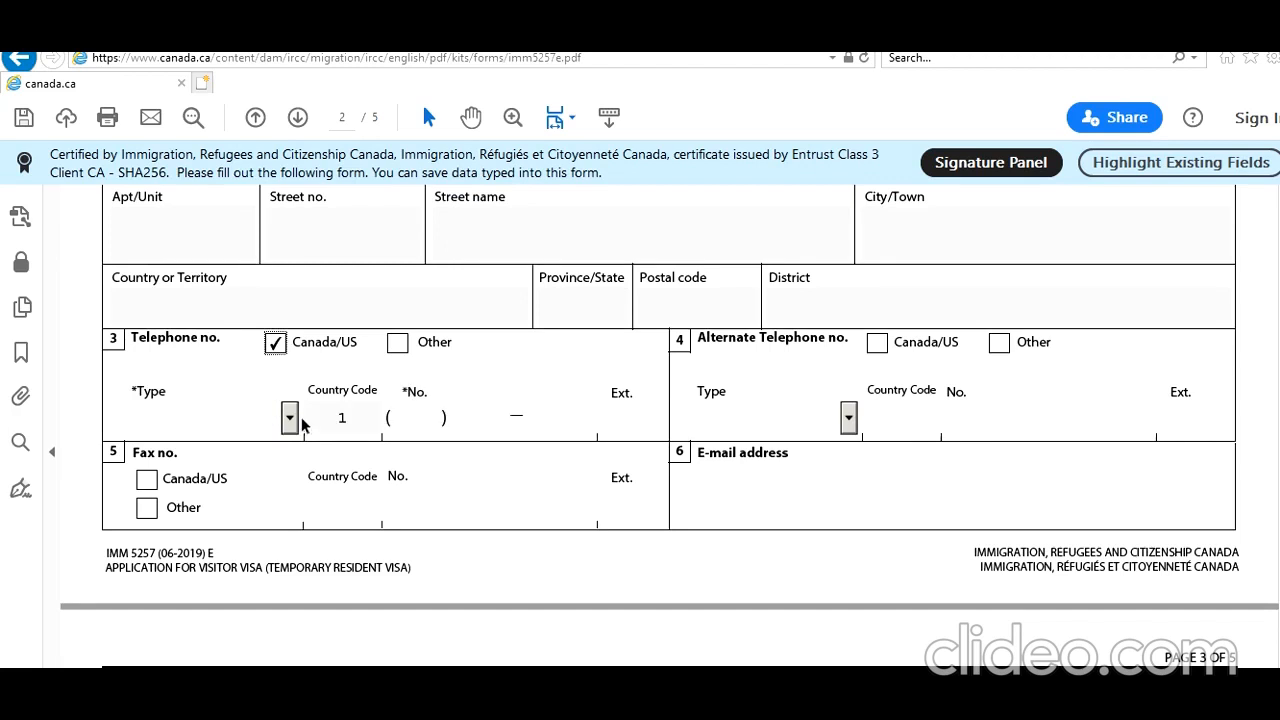
{"action": "left_click", "coordinate": [289, 418]}
{"action": "left_click", "coordinate": [232, 483]}
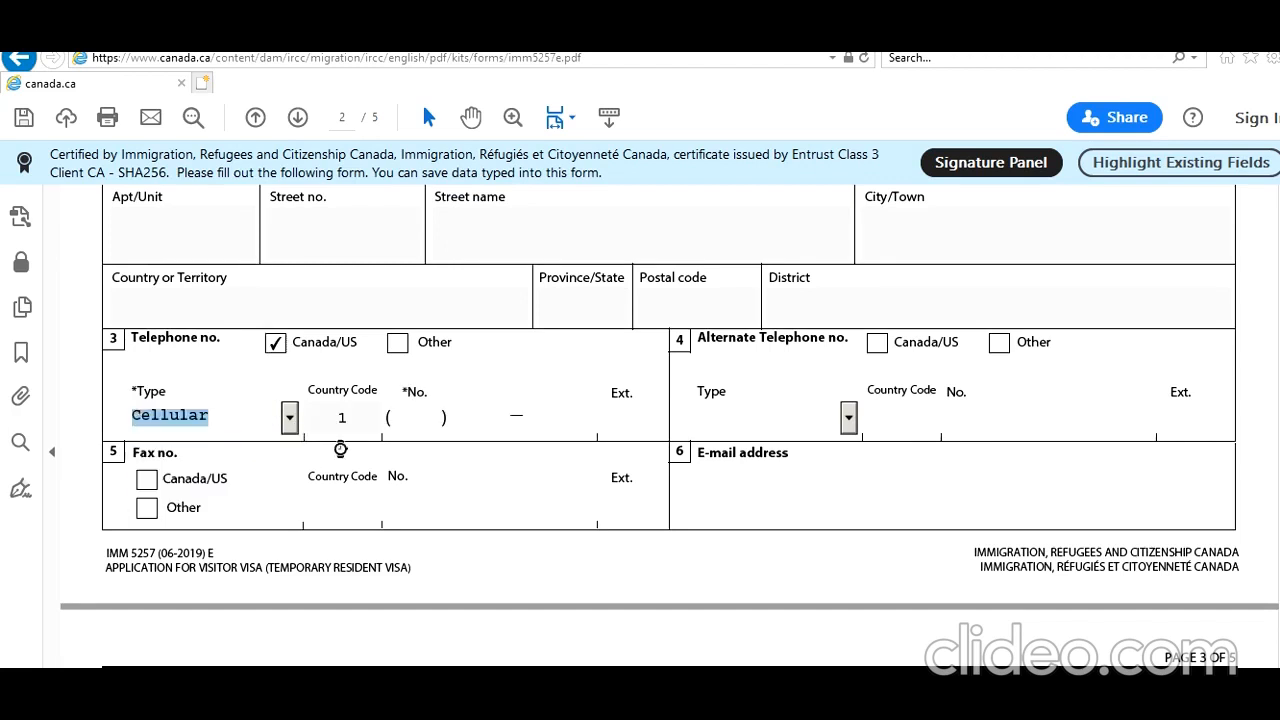
{"action": "left_click", "coordinate": [399, 420]}
{"action": "type", "text": "666 ) 666 — 666"}
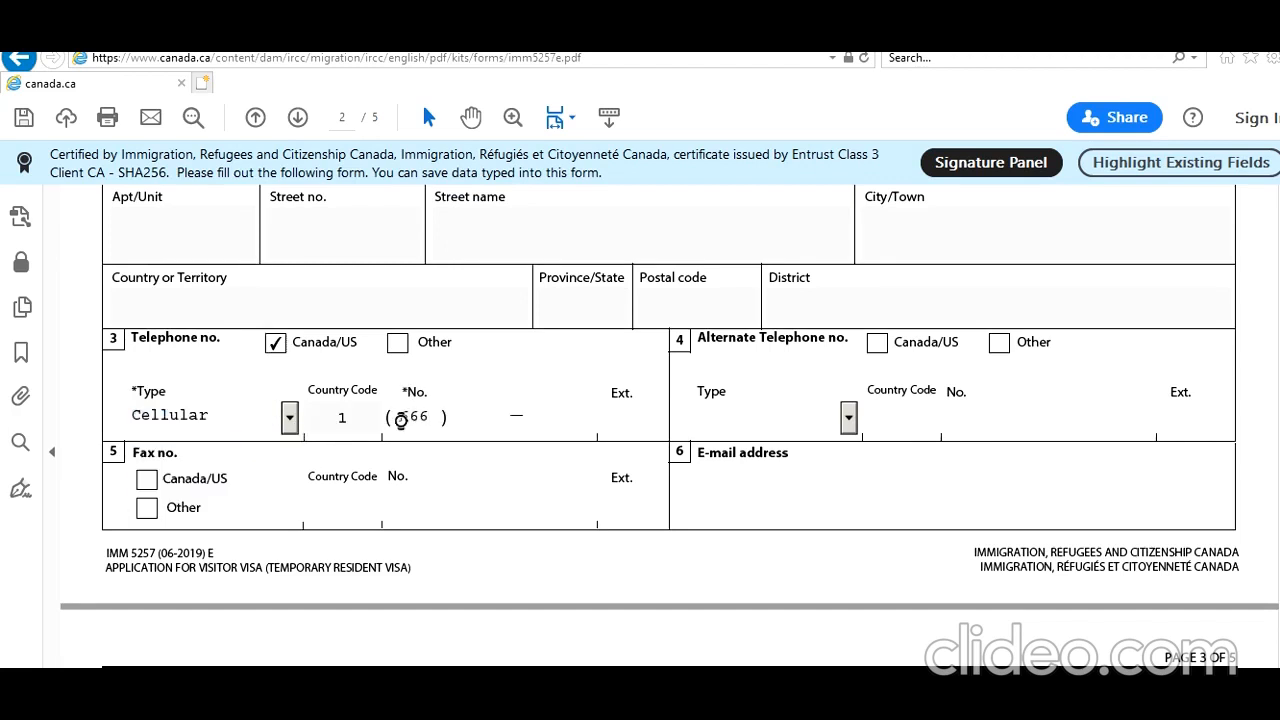
{"action": "type", "text": "6"}
Fill in the applicant's e-mail address in the contact information section.
{"action": "left_click", "coordinate": [770, 484]}
{"action": "type", "text": "noemail"}
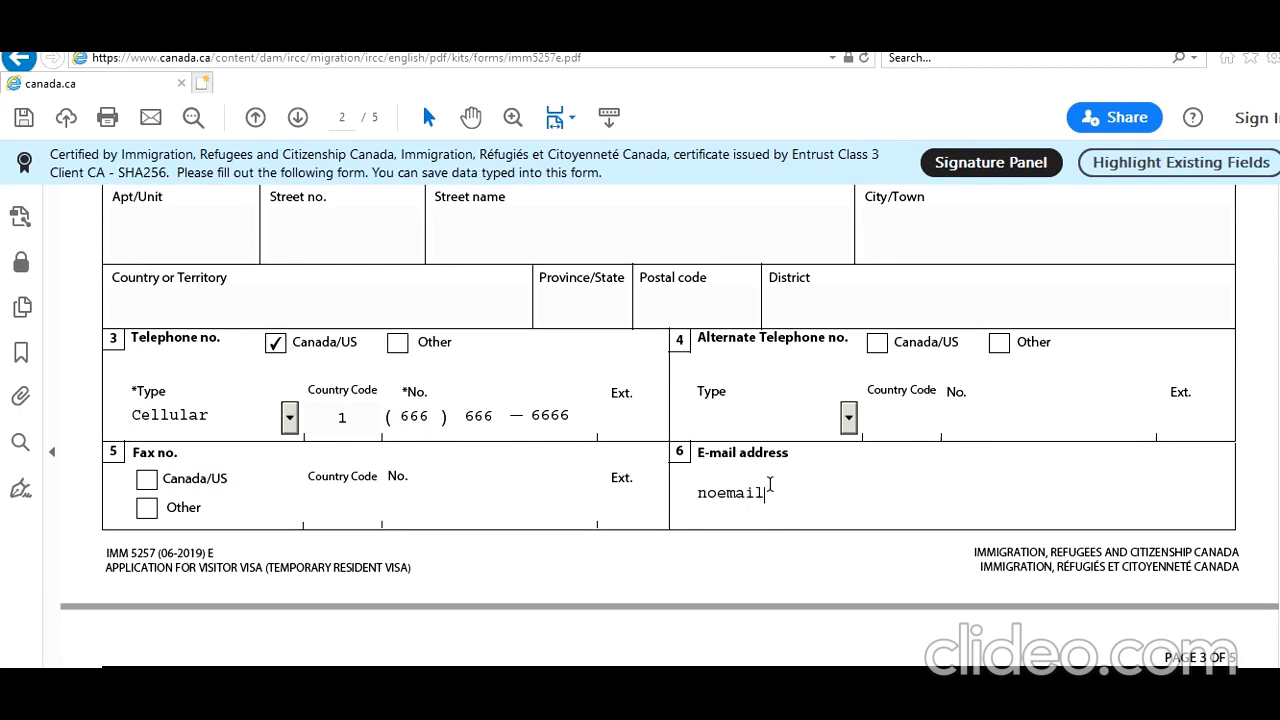
{"action": "type", "text": "@noemai l.com"}
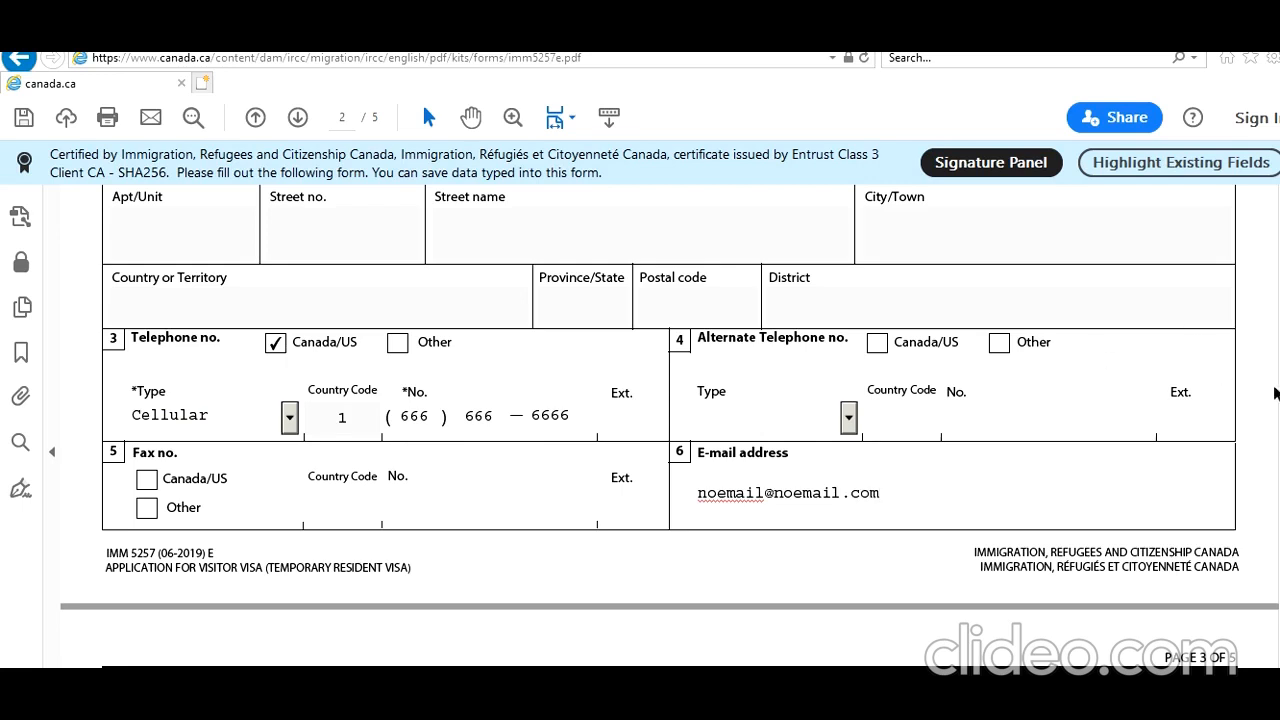
Set the purpose of the visit to Returning Student in the details of visit to Canada.
{"action": "scroll", "coordinate": [670, 426], "scroll_direction": "down", "scroll_amount": 5}
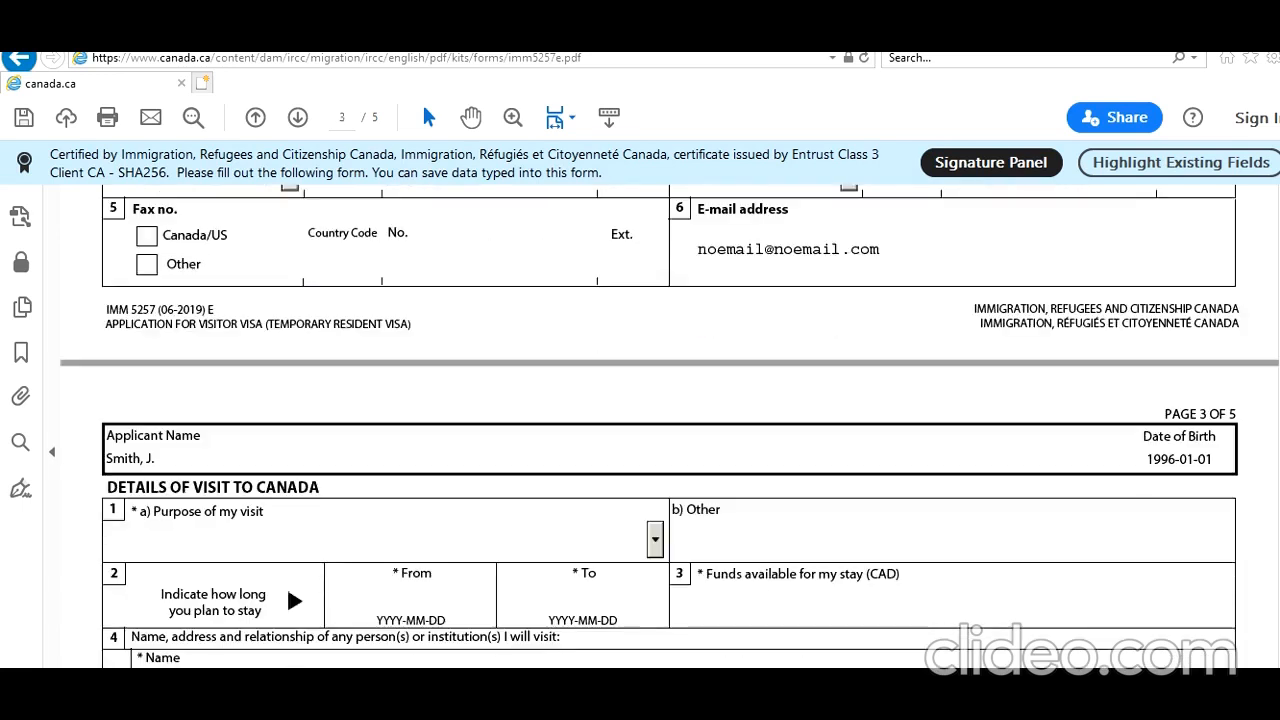
{"action": "scroll", "coordinate": [670, 426], "scroll_direction": "down", "scroll_amount": 2}
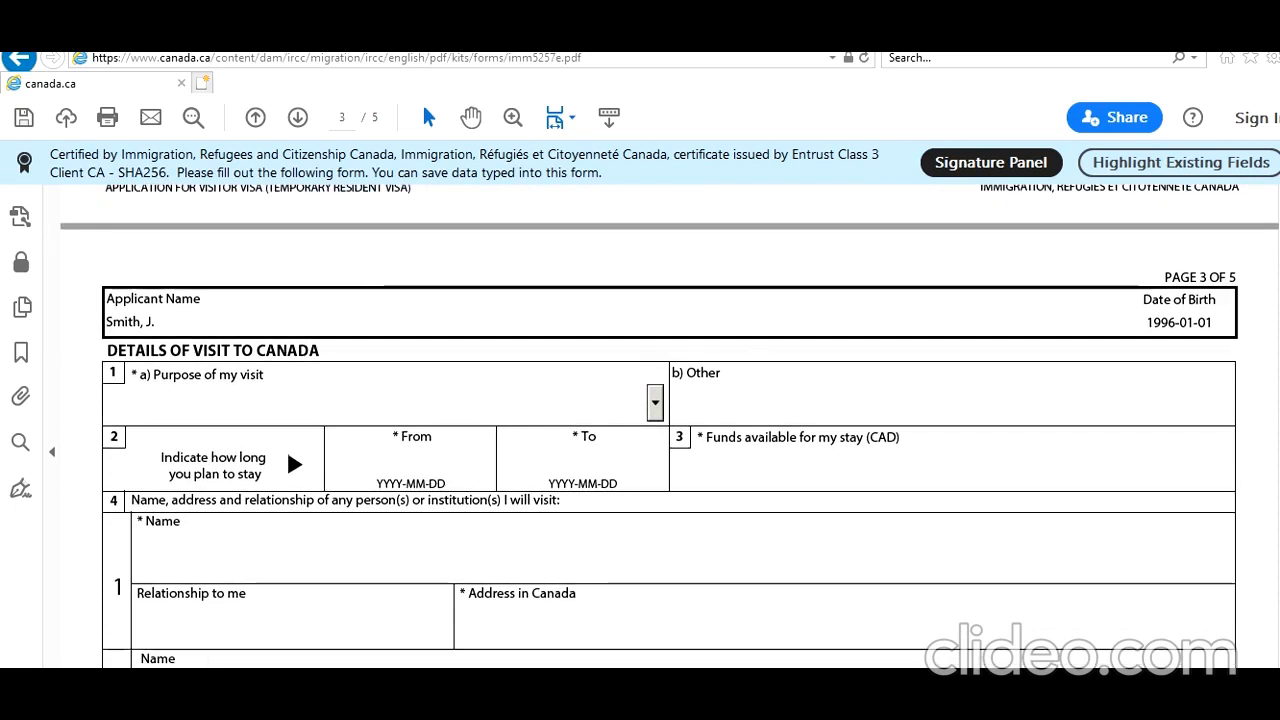
{"action": "left_click", "coordinate": [655, 403]}
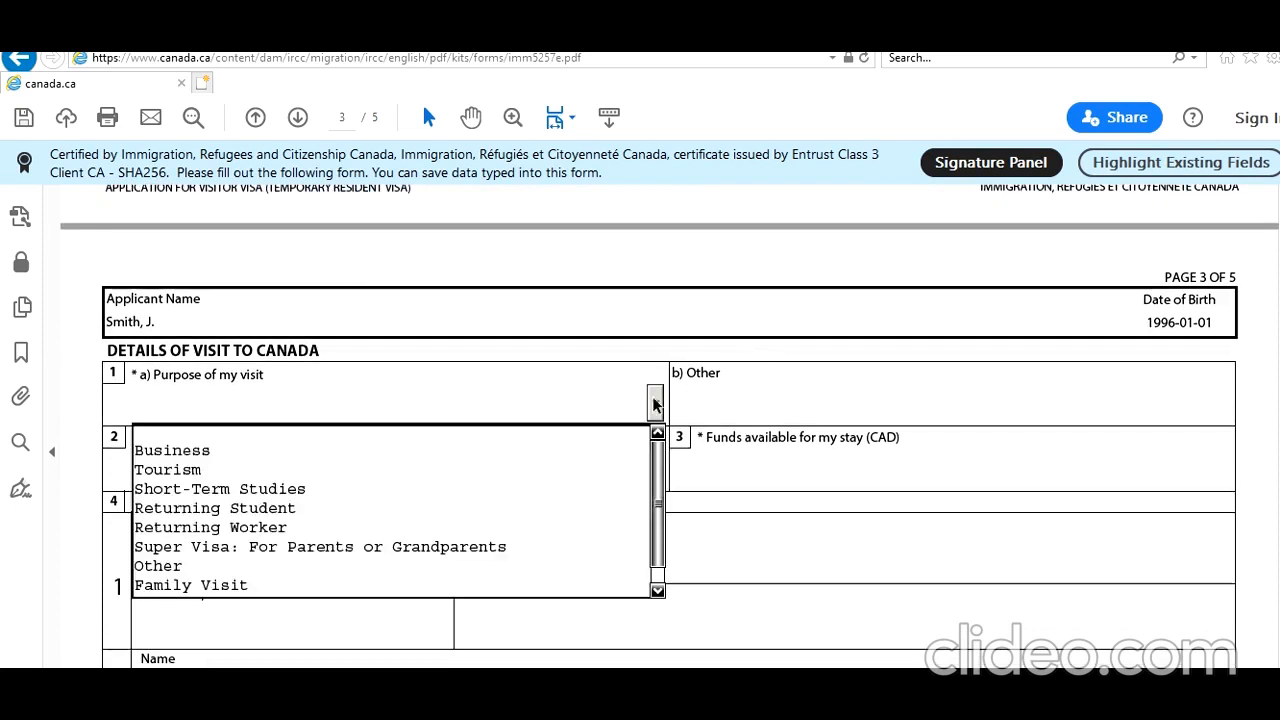
{"action": "left_click", "coordinate": [391, 508]}
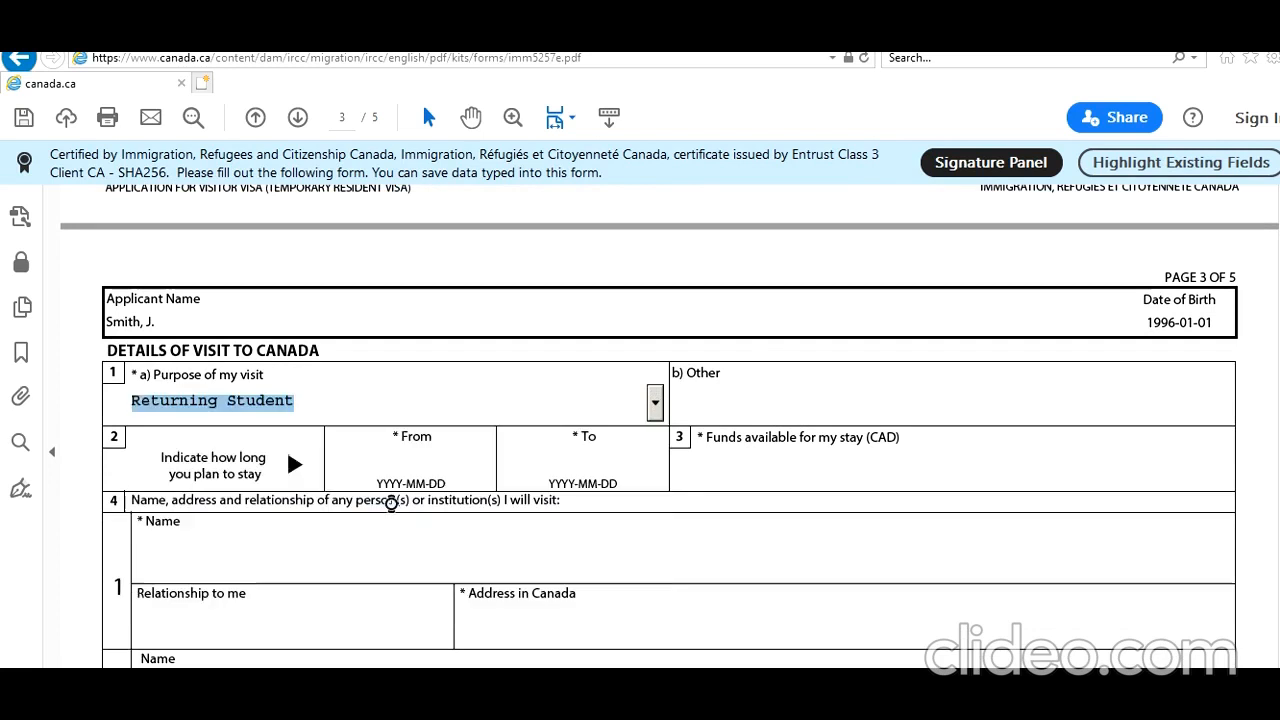
Enter 2021-03-01 as the start date of the planned stay.
{"action": "left_click", "coordinate": [393, 453]}
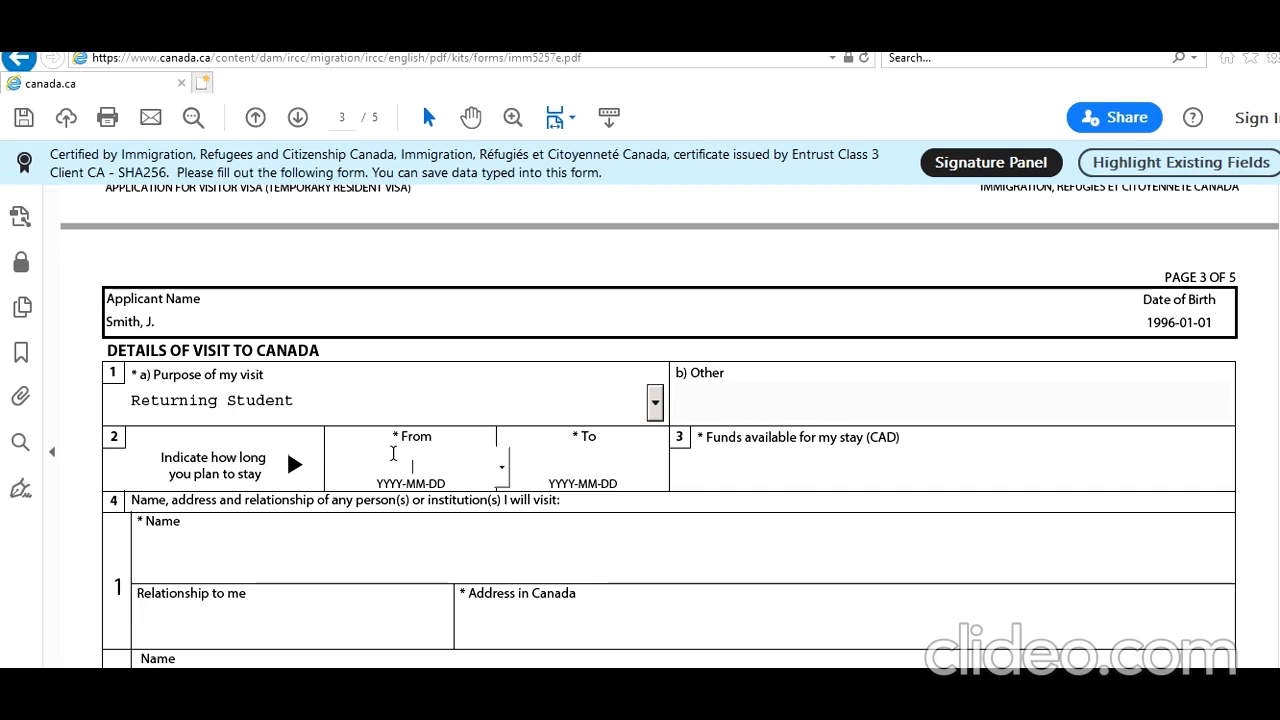
{"action": "type", "text": "2021-03-01"}
{"action": "key", "text": "Tab"}
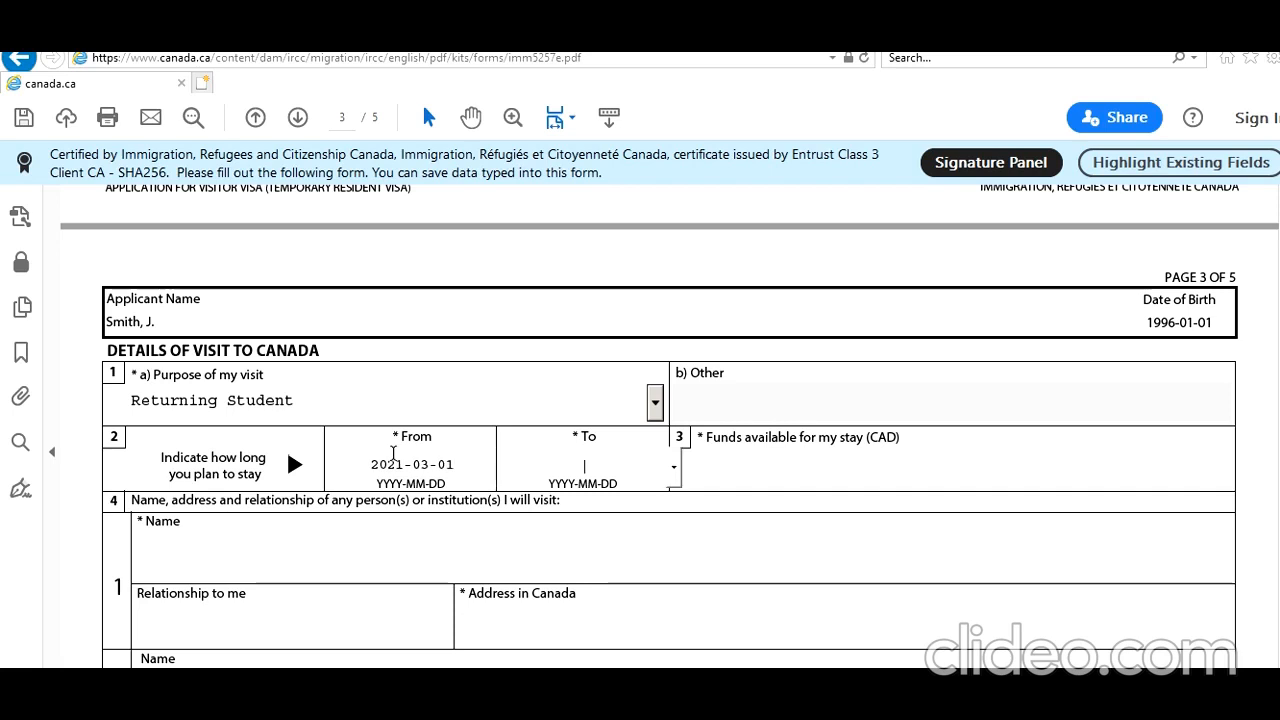
Enter 2023-03-01 as the end date of the planned stay and 90000 CAD as the available funds.
{"action": "type", "text": "2023-03-01"}
{"action": "left_click", "coordinate": [729, 463]}
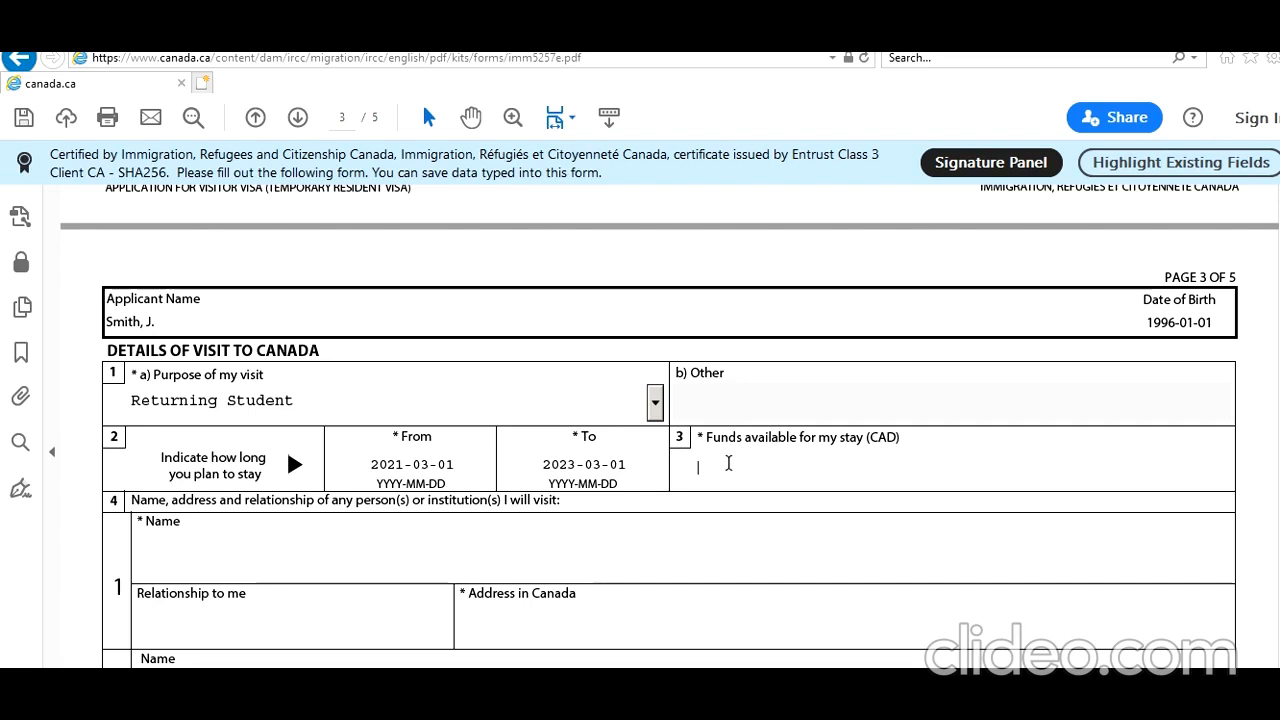
{"action": "type", "text": "90000"}
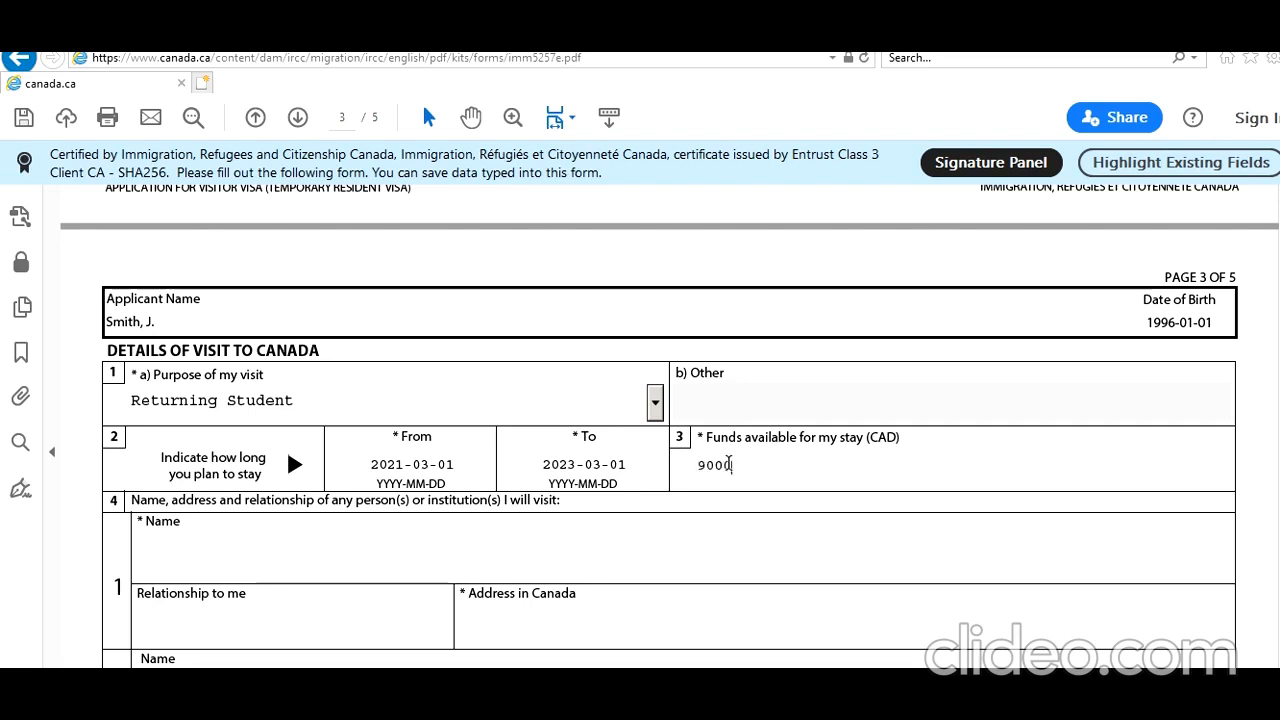
Enter Toronto IT College as the first institution to visit, with the relationship College Where Enrolled.
{"action": "left_click", "coordinate": [524, 564]}
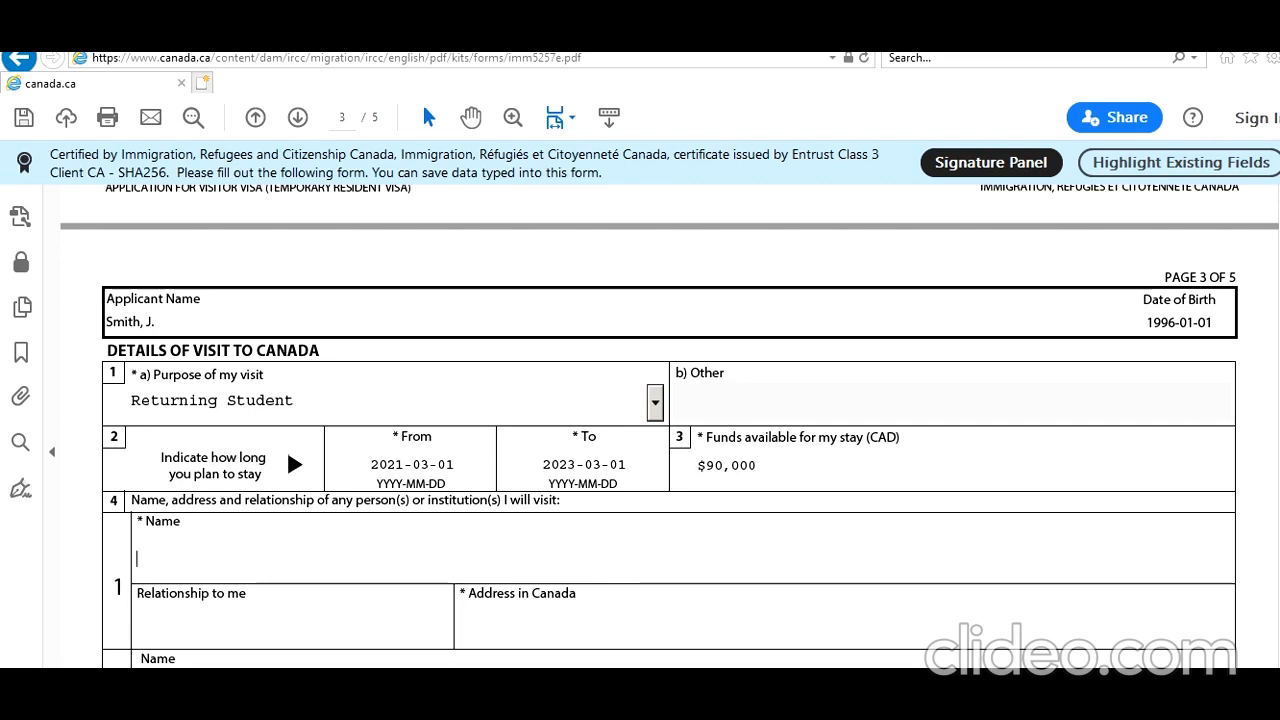
{"action": "scroll", "coordinate": [640, 424], "scroll_direction": "down", "scroll_amount": 4}
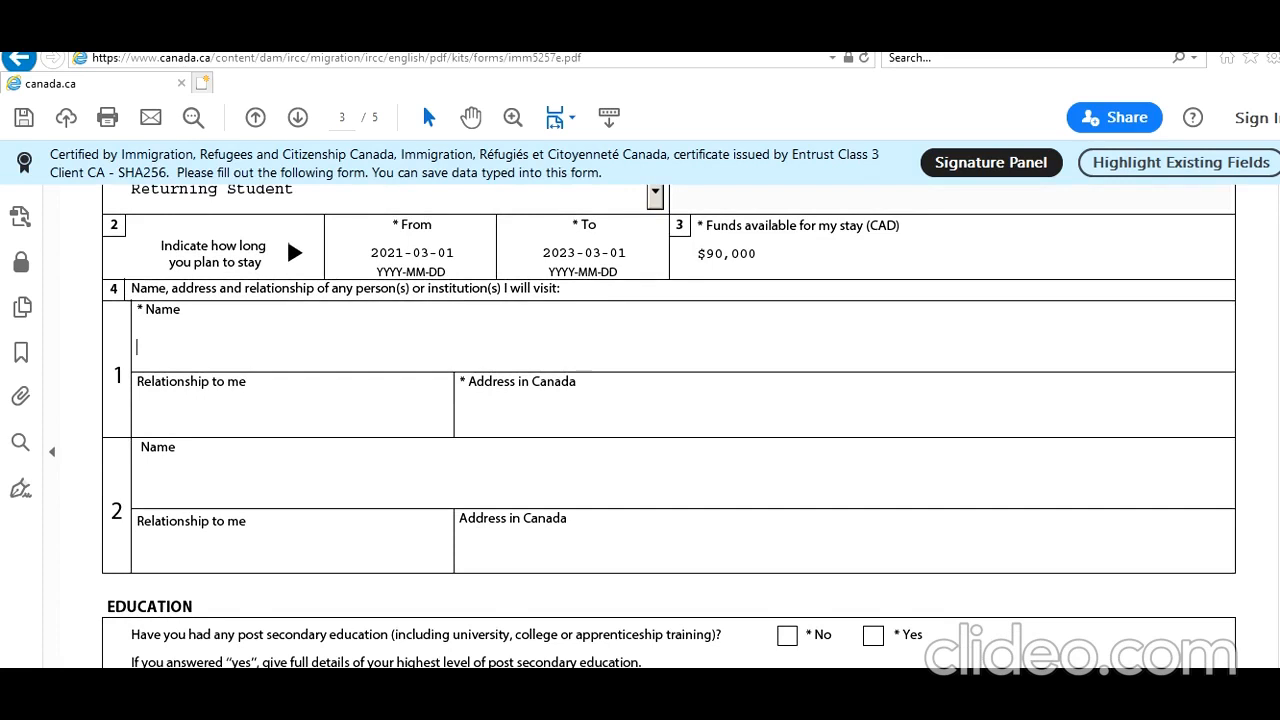
{"action": "scroll", "coordinate": [847, 301], "scroll_direction": "down", "scroll_amount": 1}
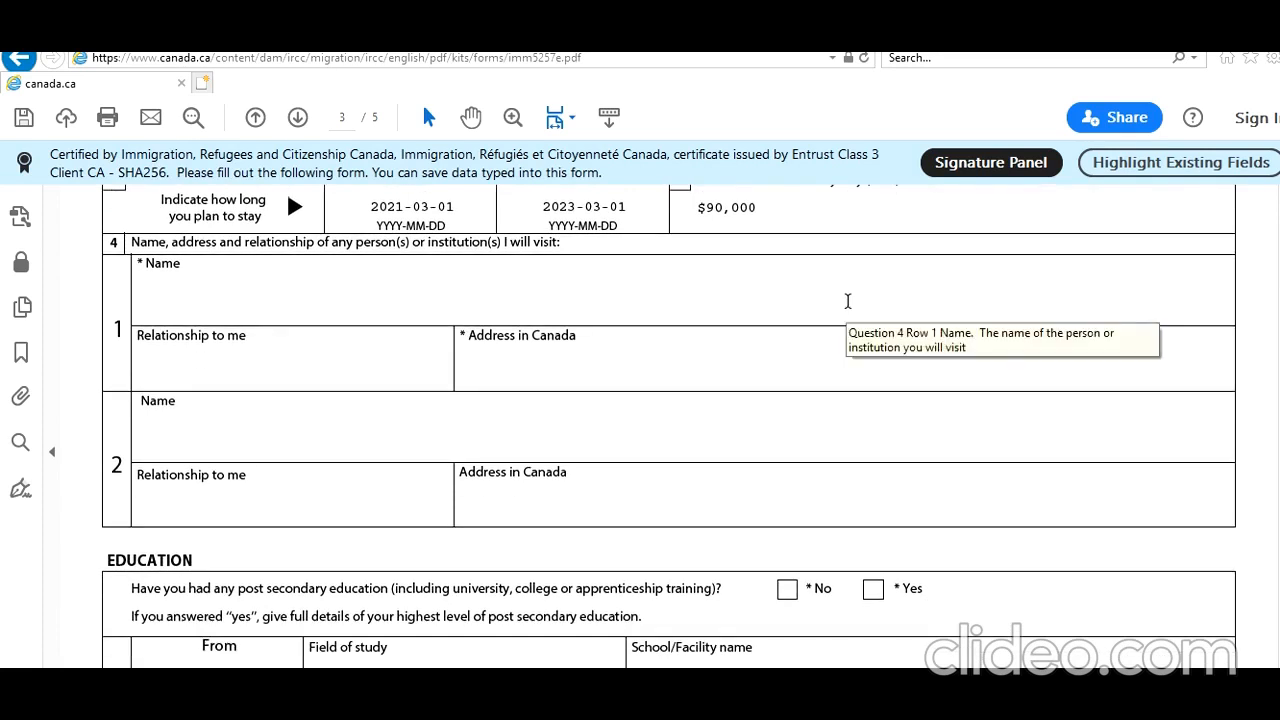
{"action": "type", "text": "Toronto IT College"}
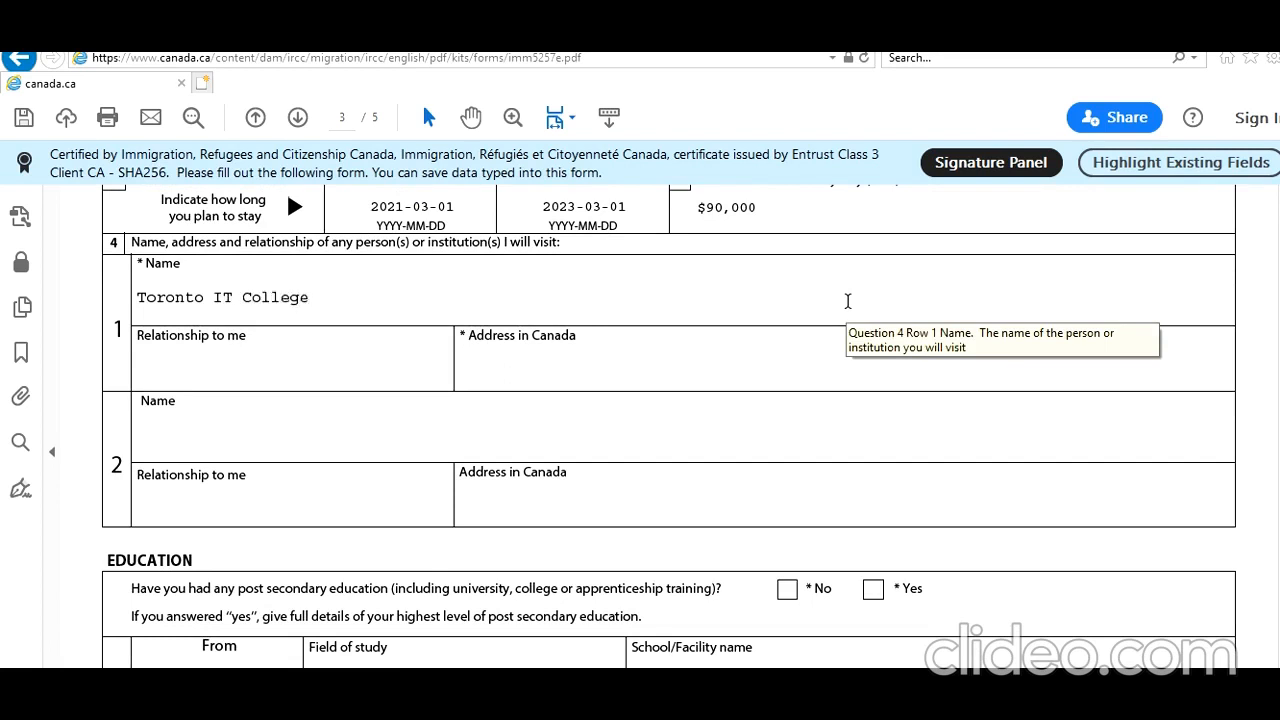
{"action": "key", "text": "Tab"}
{"action": "type", "text": "College Where "}
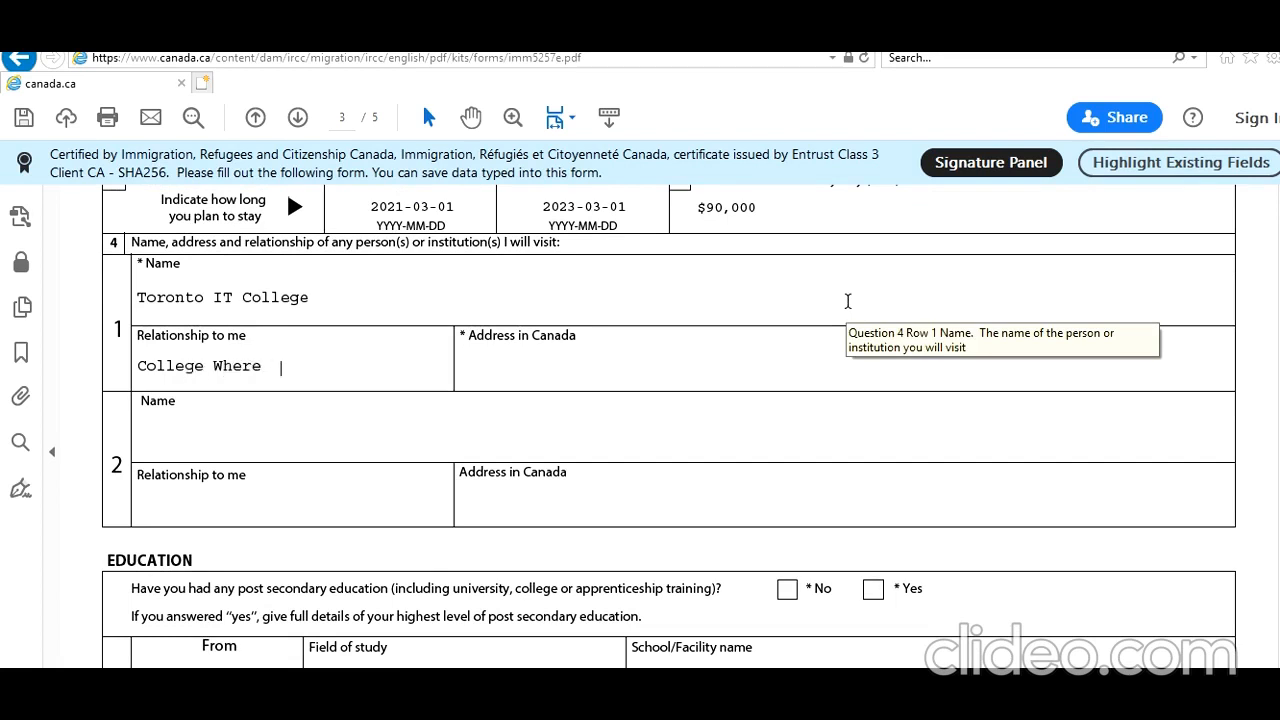
{"action": "type", "text": "Enrolled"}
{"action": "type", "text": "10 Toro"}
{"action": "type", "text": "nto ST On"}
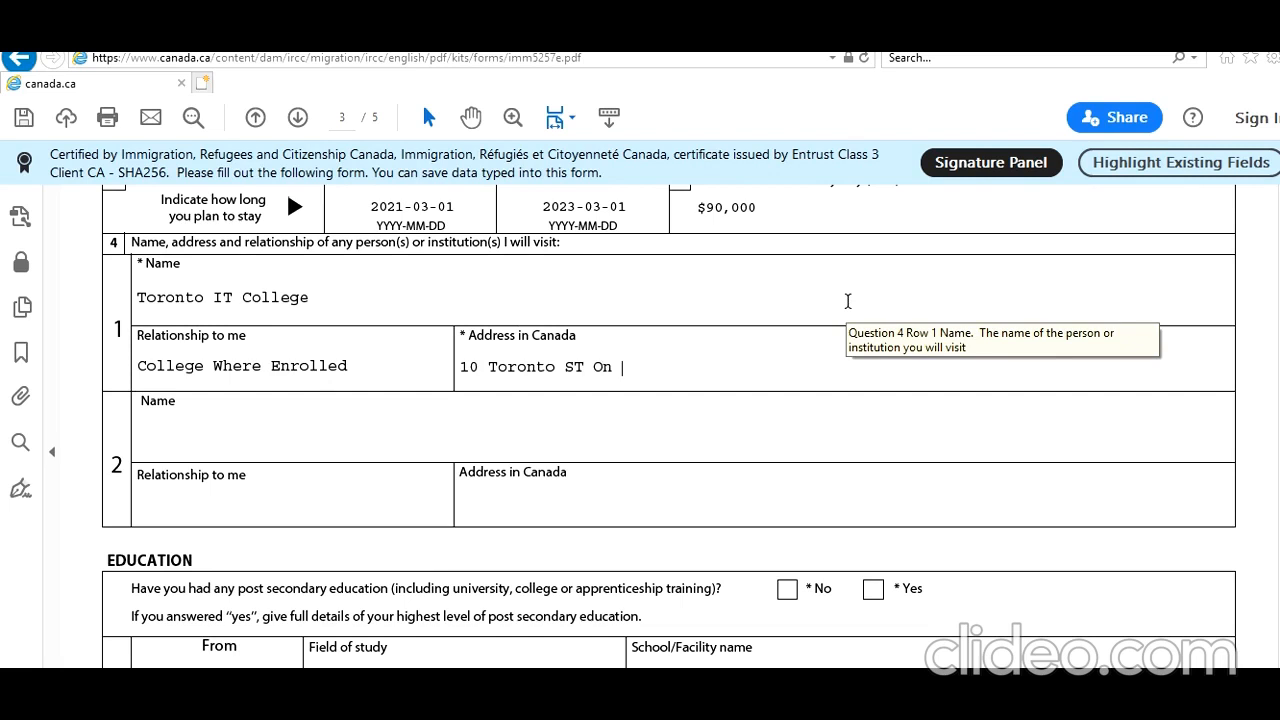
Enter the college's street address, province and postal code as its address in Canada.
{"action": "key", "text": "BackSpace"}
{"action": "type", "text": "N M6U7H5"}
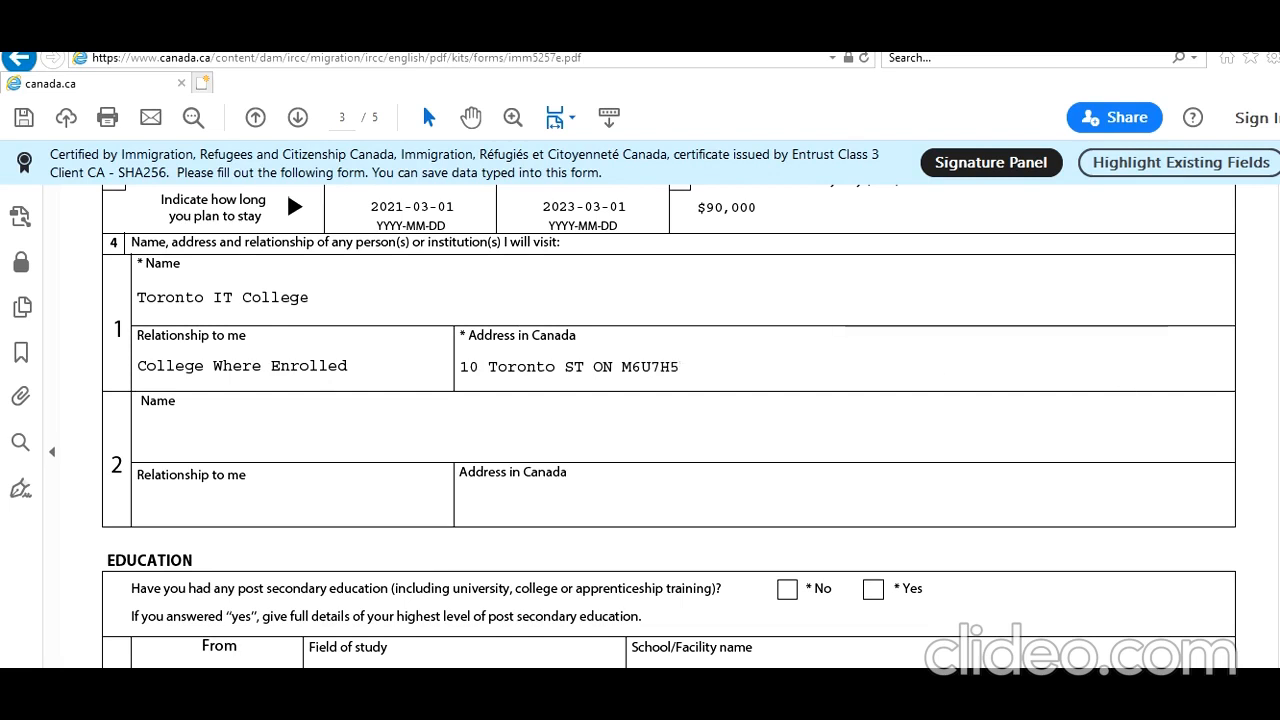
Answer Yes to having post secondary education and set its start date to year 2019, month 01.
{"action": "scroll", "coordinate": [668, 420], "scroll_direction": "down", "scroll_amount": 3}
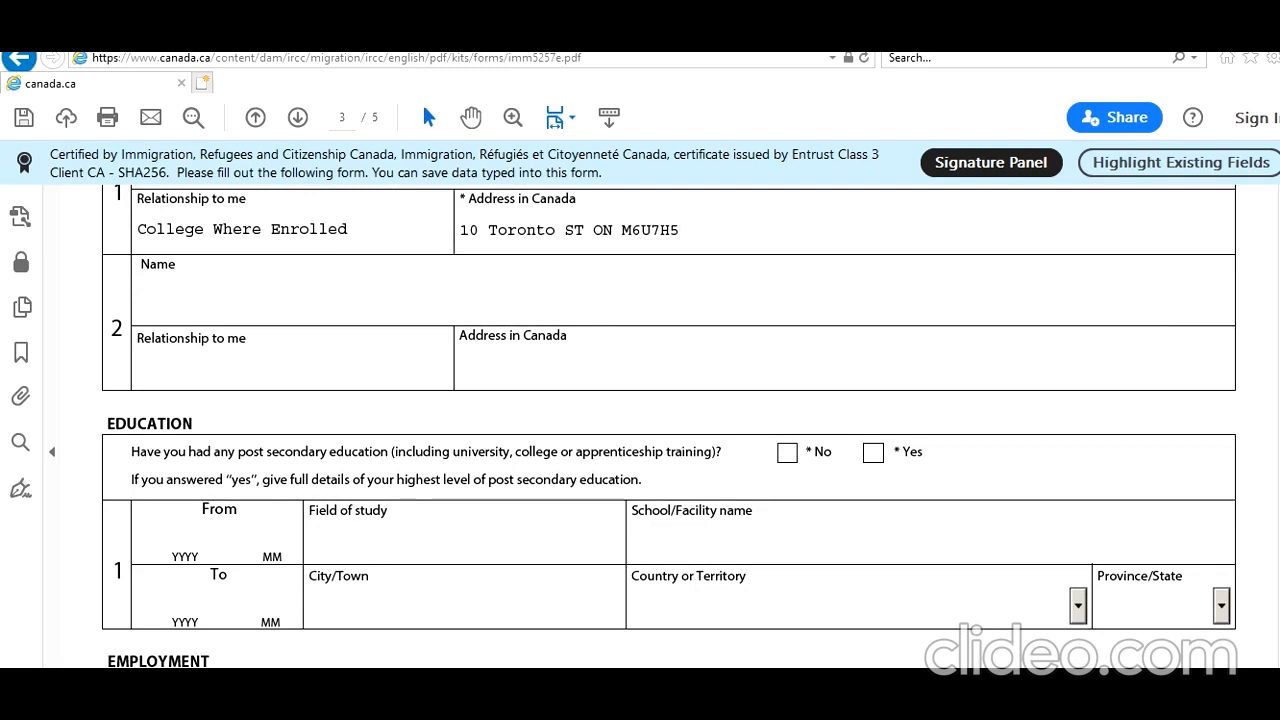
{"action": "left_click", "coordinate": [873, 453]}
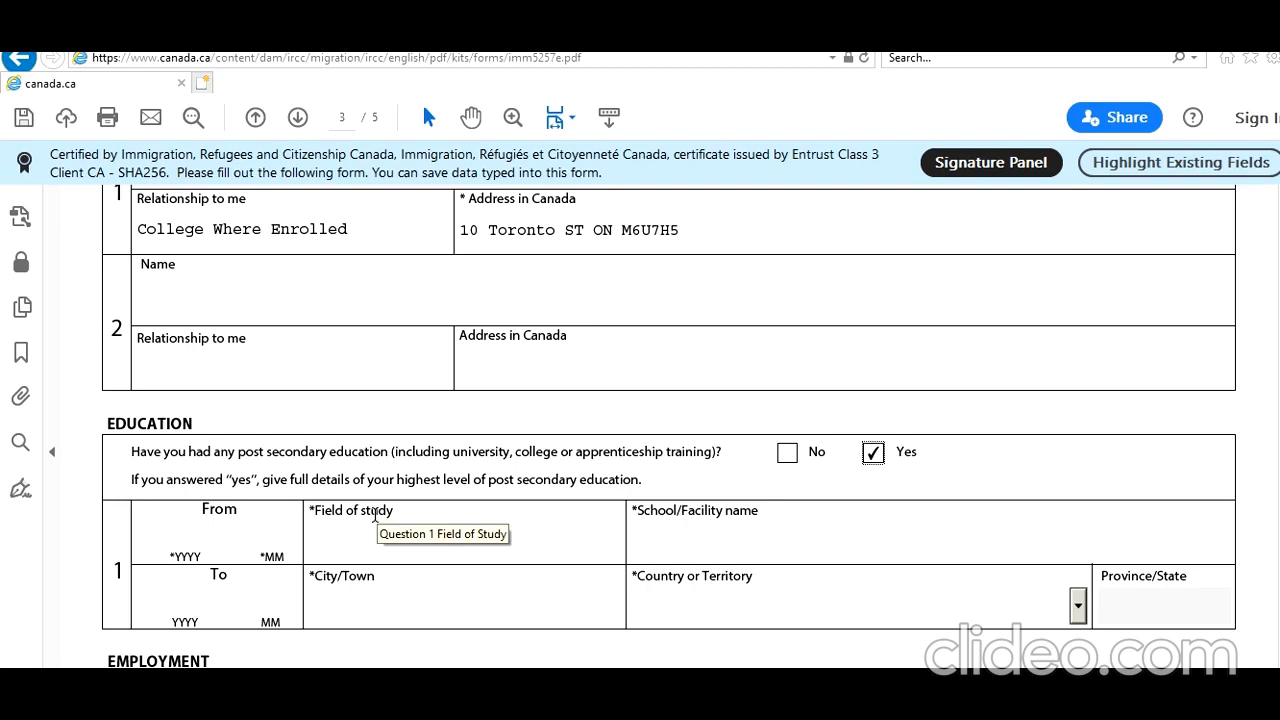
{"action": "left_click", "coordinate": [184, 540]}
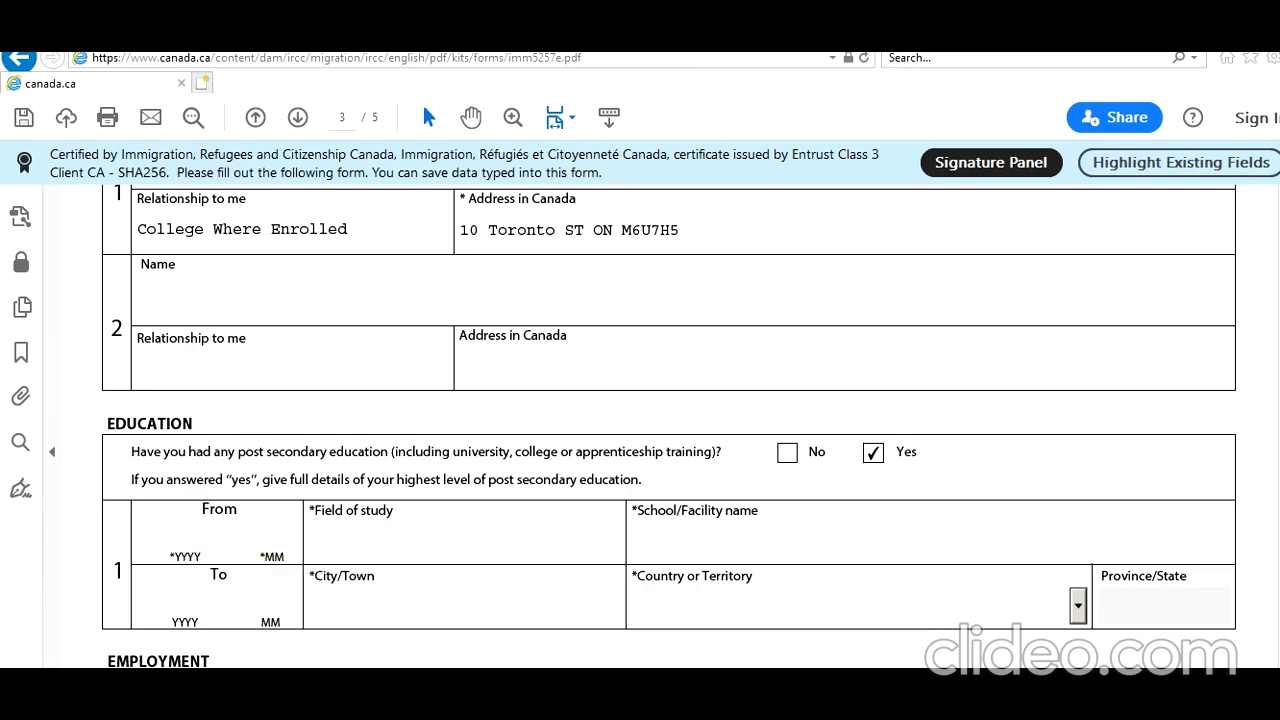
{"action": "type", "text": "202"}
{"action": "type", "text": "1"}
{"action": "left_click", "coordinate": [207, 535]}
{"action": "key", "text": "BackSpace"}
{"action": "key", "text": "BackSpace"}
{"action": "type", "text": "1"}
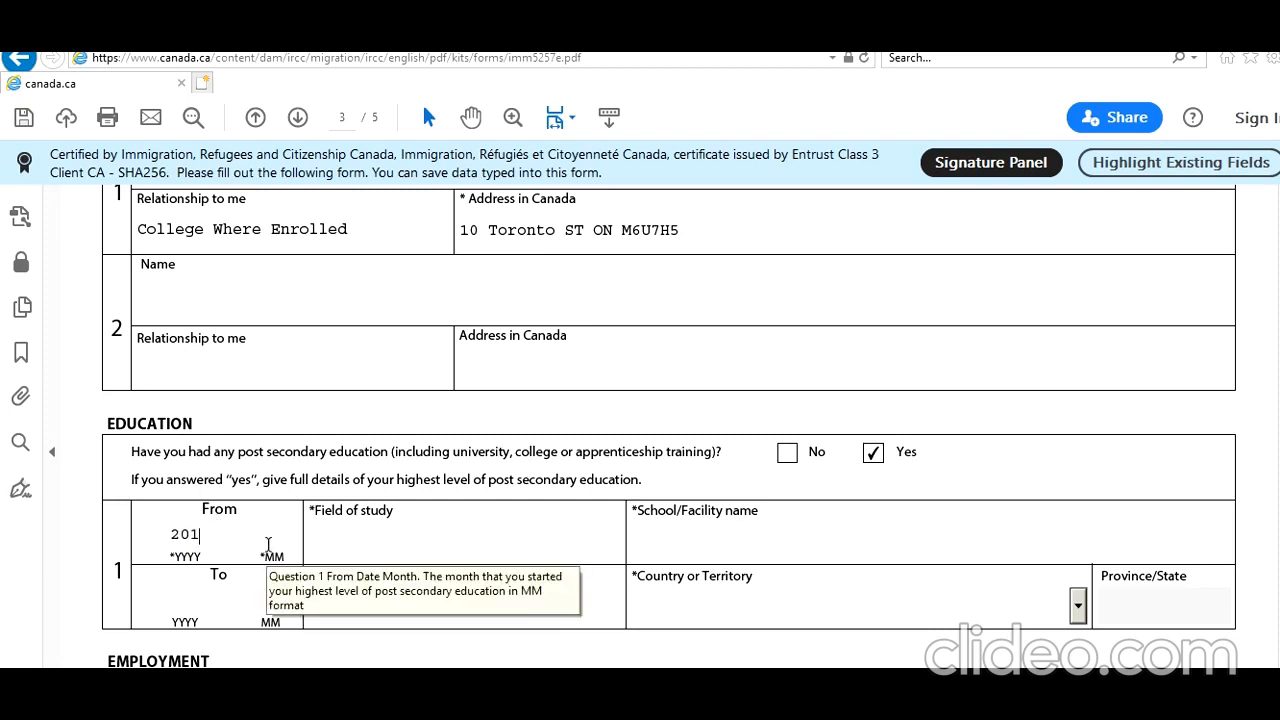
{"action": "type", "text": "901"}
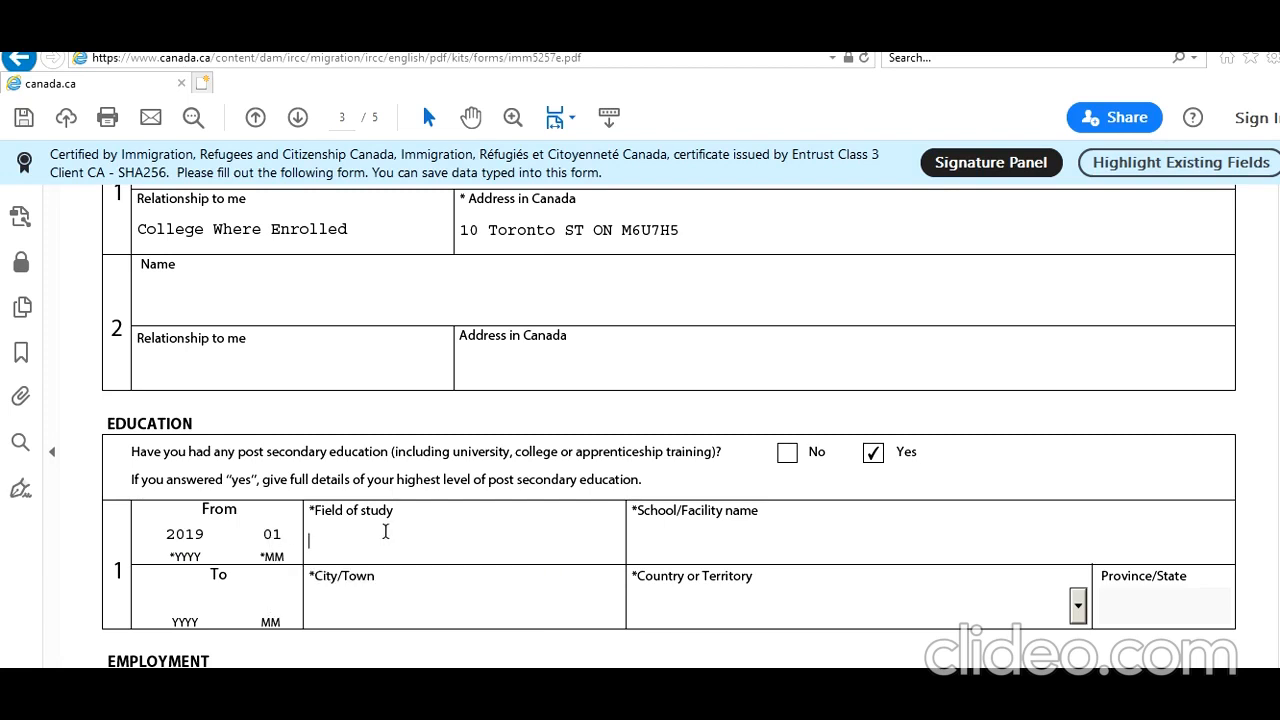
{"action": "type", "text": "Masters of SCience"}
Enter Masters Of Science In IT as the field of study.
{"action": "key", "text": "BackSpace"}
{"action": "key", "text": "BackSpace"}
{"action": "key", "text": "BackSpace"}
{"action": "key", "text": "BackSpace"}
{"action": "key", "text": "BackSpace"}
{"action": "key", "text": "BackSpace"}
{"action": "type", "text": "cience In IT"}
{"action": "key", "text": "Tab"}
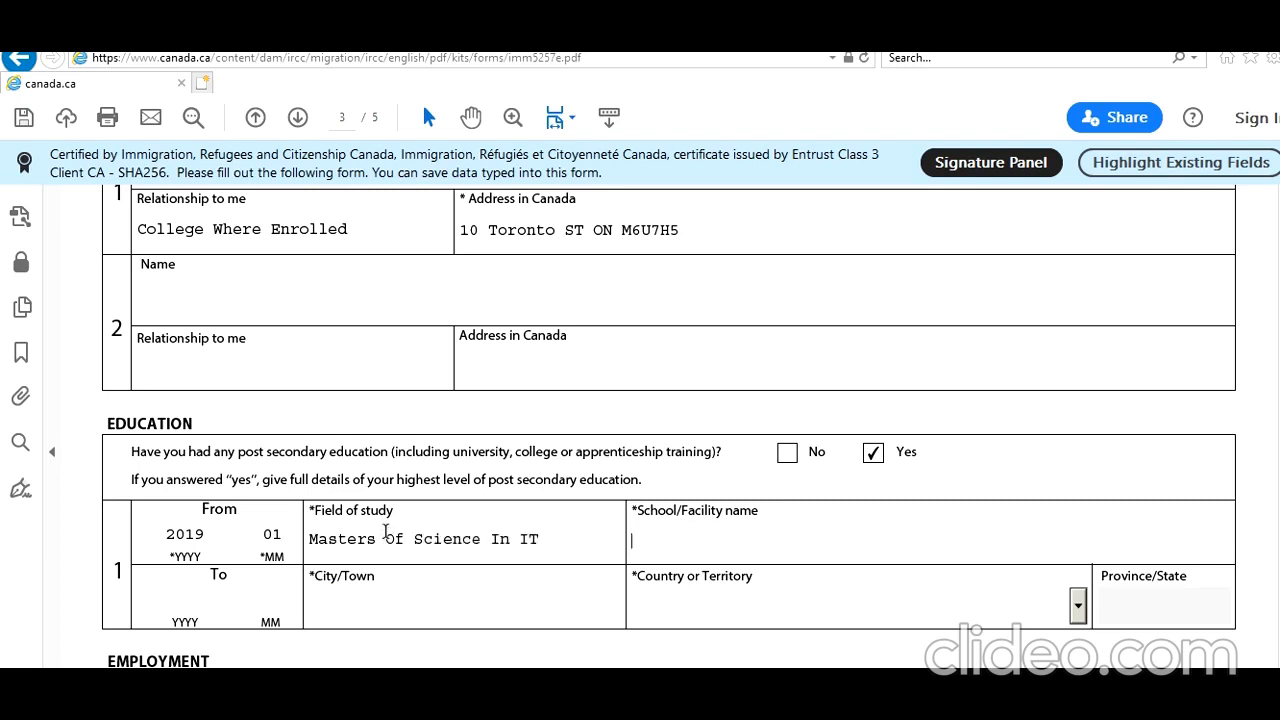
Enter TORONTO IT COllege as the education entry's school name and Toronto as its city.
{"action": "type", "text": "TORONTO IT COllege"}
{"action": "left_click", "coordinate": [385, 617]}
{"action": "type", "text": "Toronto"}
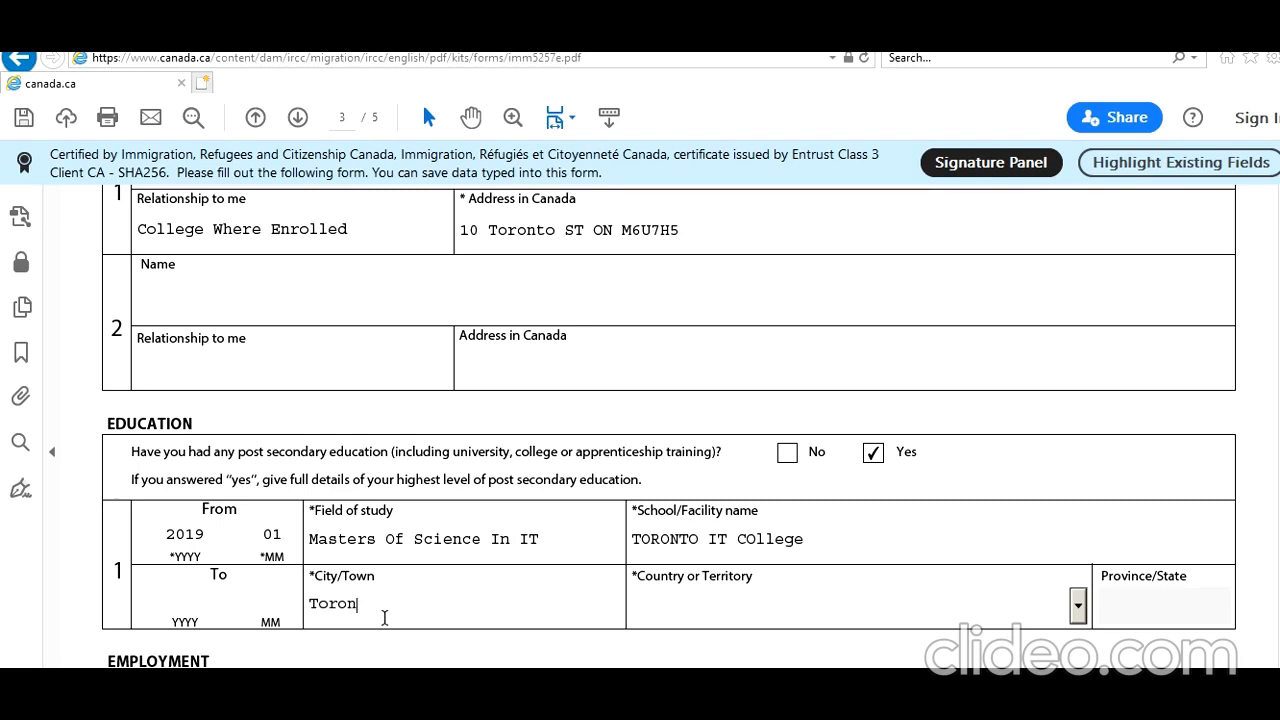
Set the education entry's country to Canada and its province to ON.
{"action": "key", "text": "Tab"}
{"action": "key", "text": "Down"}
{"action": "key", "text": "c"}
{"action": "key", "text": "c"}
{"action": "key", "text": "c"}
{"action": "key", "text": "Tab"}
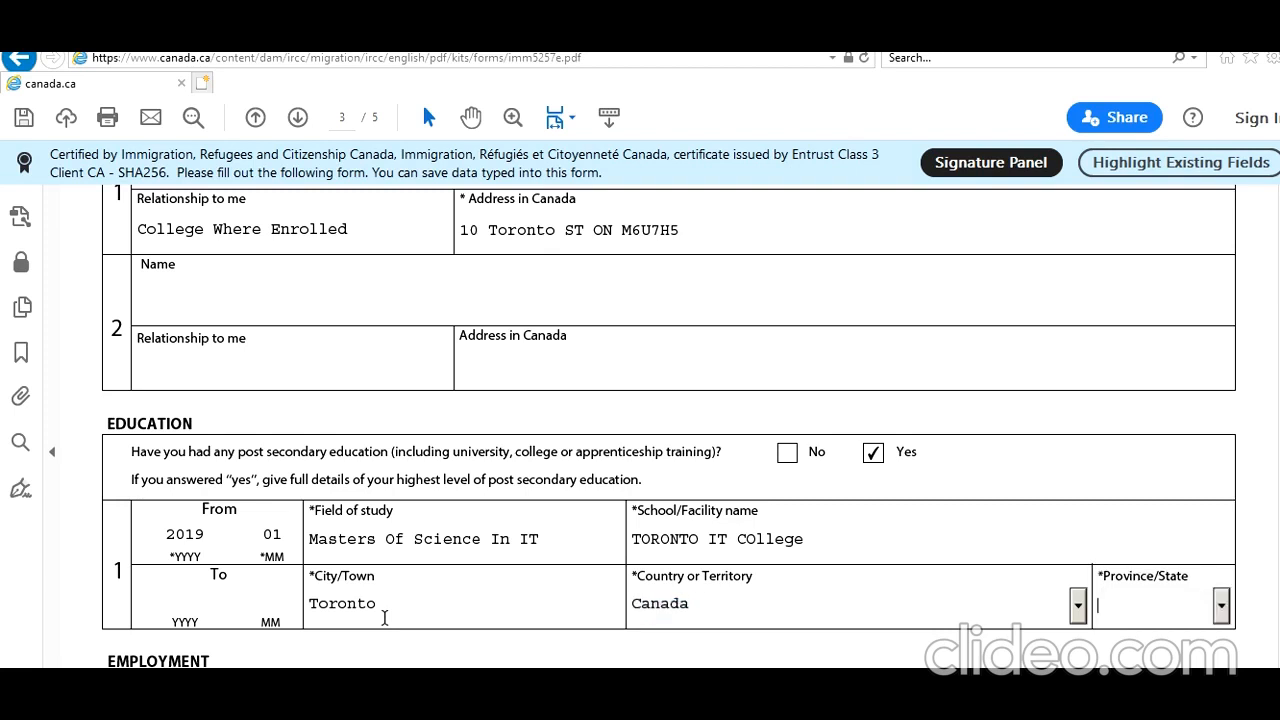
{"action": "key", "text": "o"}
{"action": "left_click", "coordinate": [1263, 459]}
In the first employment row, enter Studying as the current activity with start year 2019 and month 01.
{"action": "scroll", "coordinate": [669, 426], "scroll_direction": "down", "scroll_amount": 5}
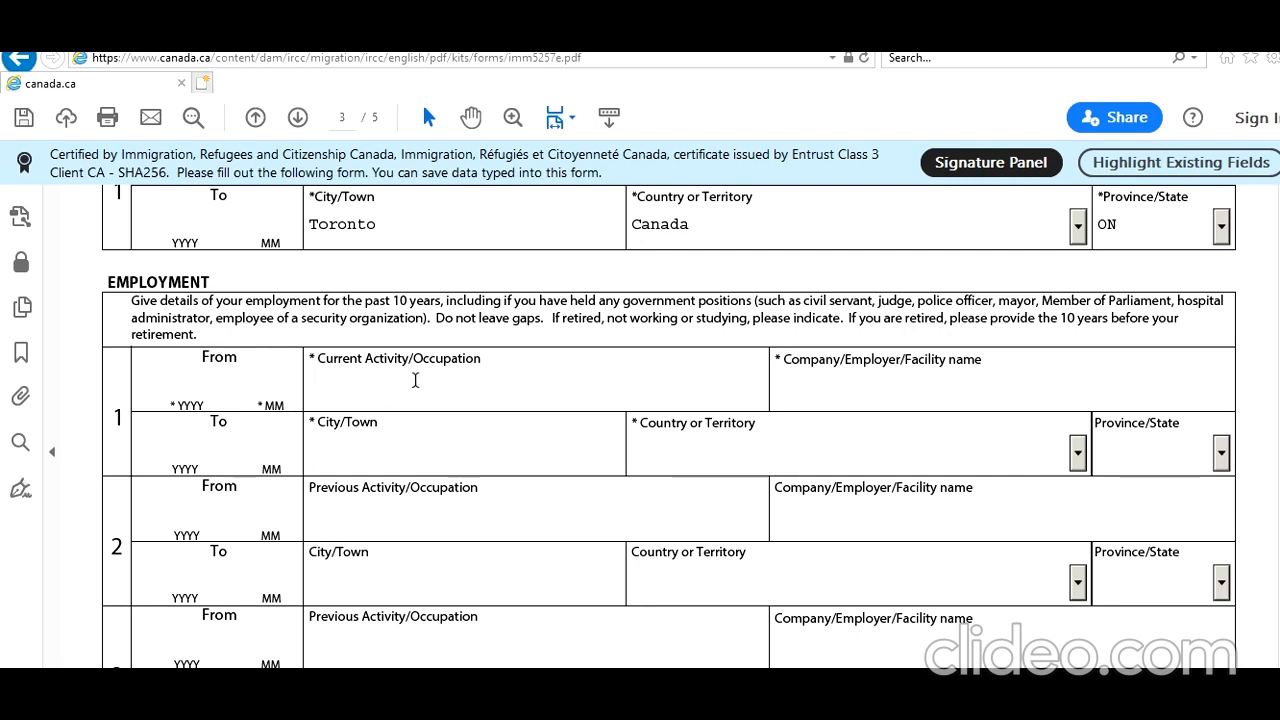
{"action": "type", "text": "Studying"}
{"action": "left_click", "coordinate": [198, 375]}
{"action": "right_click", "coordinate": [193, 400]}
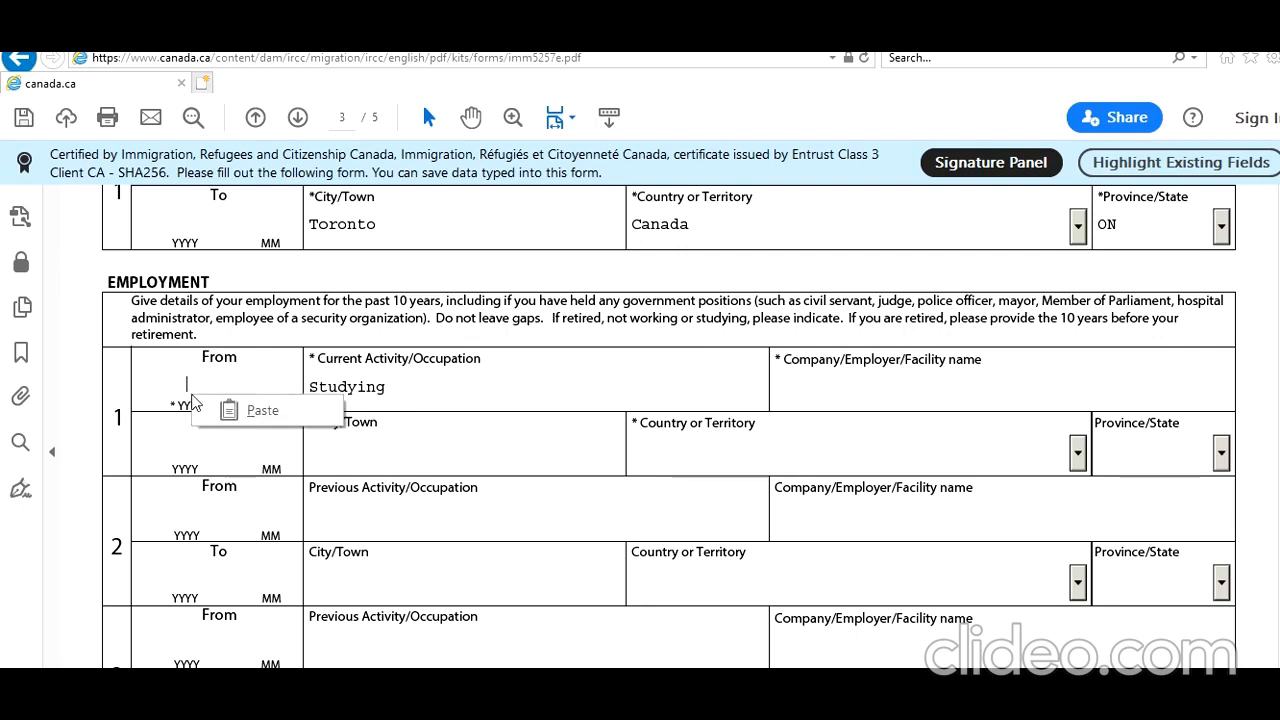
{"action": "left_click", "coordinate": [278, 353]}
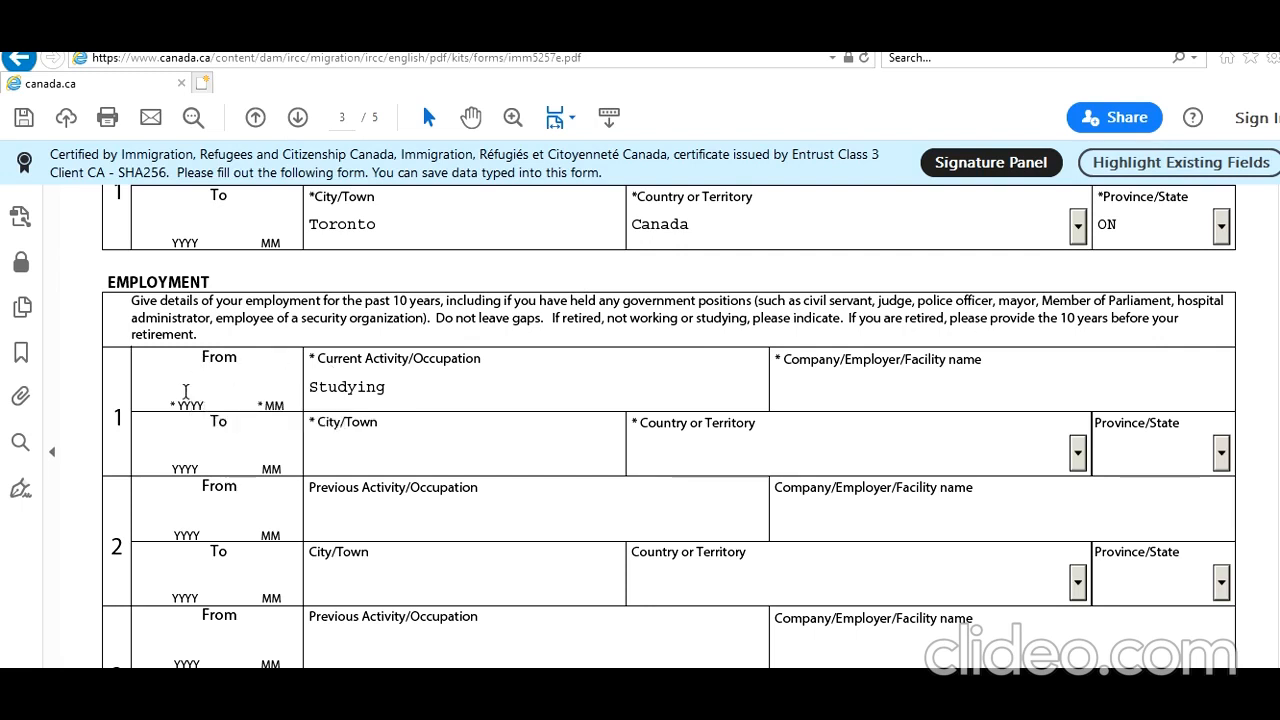
{"action": "left_click", "coordinate": [199, 390]}
{"action": "type", "text": "2"}
{"action": "type", "text": "019 "}
{"action": "type", "text": "01"}
Enter TORONTO IT College as the company or facility name in the first employment row.
{"action": "left_click", "coordinate": [833, 377]}
{"action": "type", "text": "TORO"}
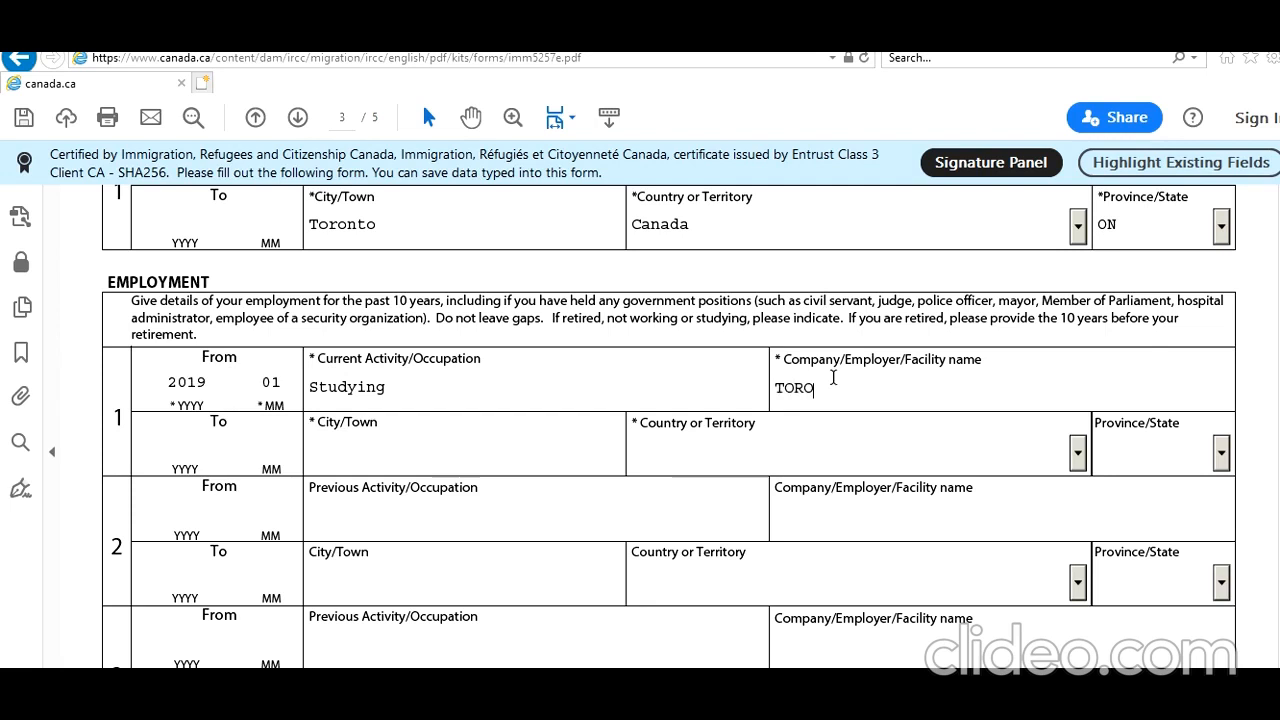
{"action": "type", "text": "NTO IT College"}
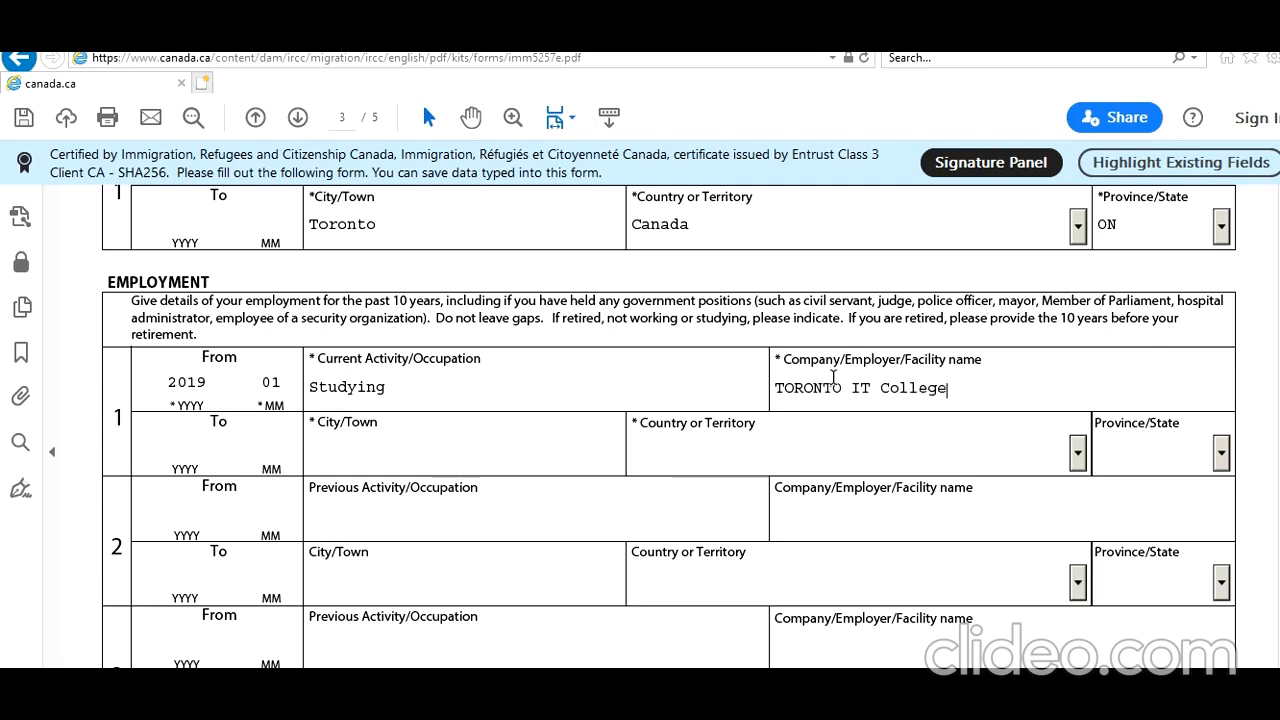
Set the first employment row's location to city Toronto, country Canada and province ON.
{"action": "left_click", "coordinate": [537, 455]}
{"action": "type", "text": "Toronto"}
{"action": "key", "text": "Tab"}
{"action": "key", "text": "c"}
{"action": "key", "text": "c"}
{"action": "key", "text": "c"}
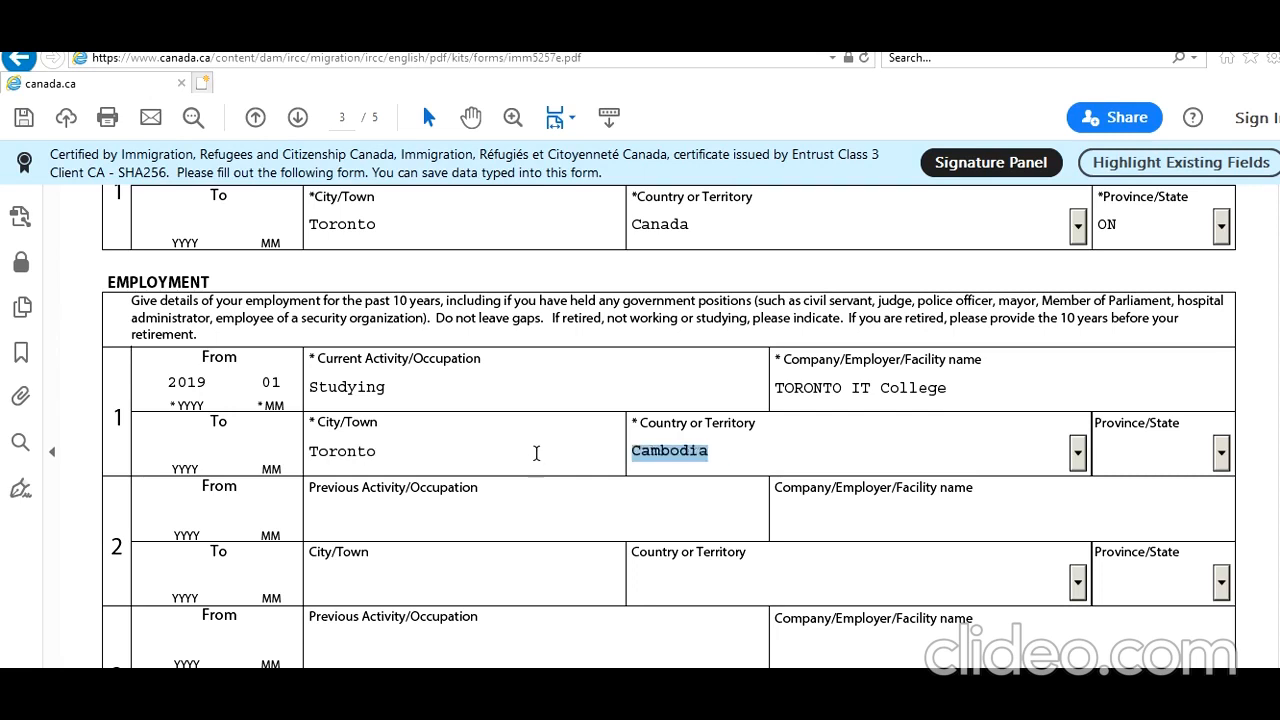
{"action": "key", "text": "c"}
{"action": "key", "text": "Tab"}
{"action": "key", "text": "o"}
{"action": "key", "text": "Tab"}
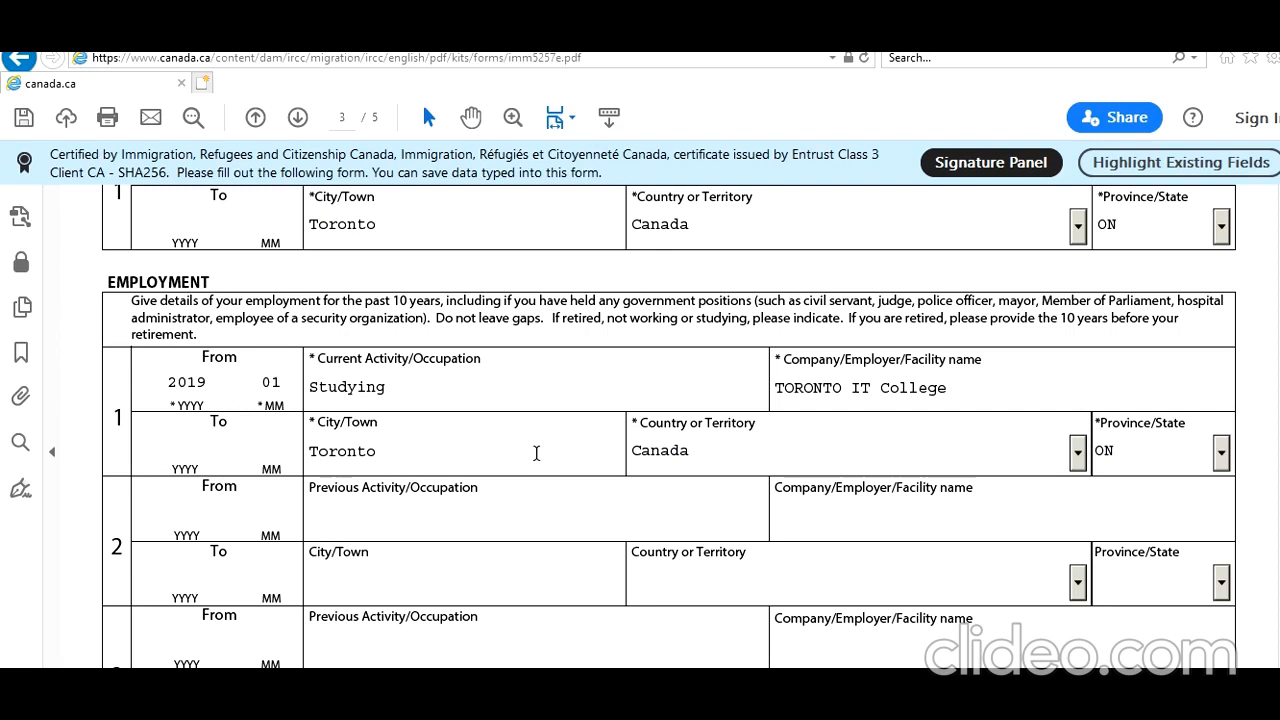
Enter the second employment row's period as from 2017-06 to 2018-12.
{"action": "left_click", "coordinate": [224, 450]}
{"action": "left_click", "coordinate": [199, 508]}
{"action": "type", "text": "2017"}
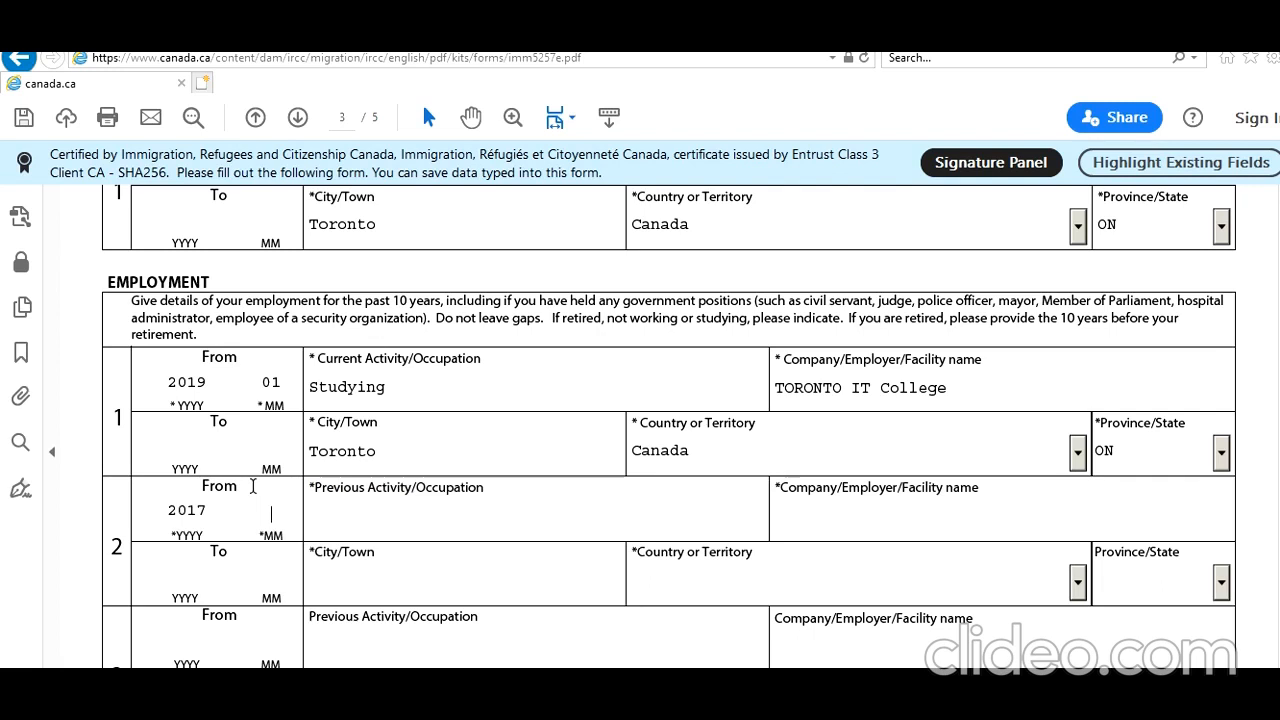
{"action": "type", "text": "06"}
{"action": "type", "text": "2018"}
{"action": "type", "text": "12"}
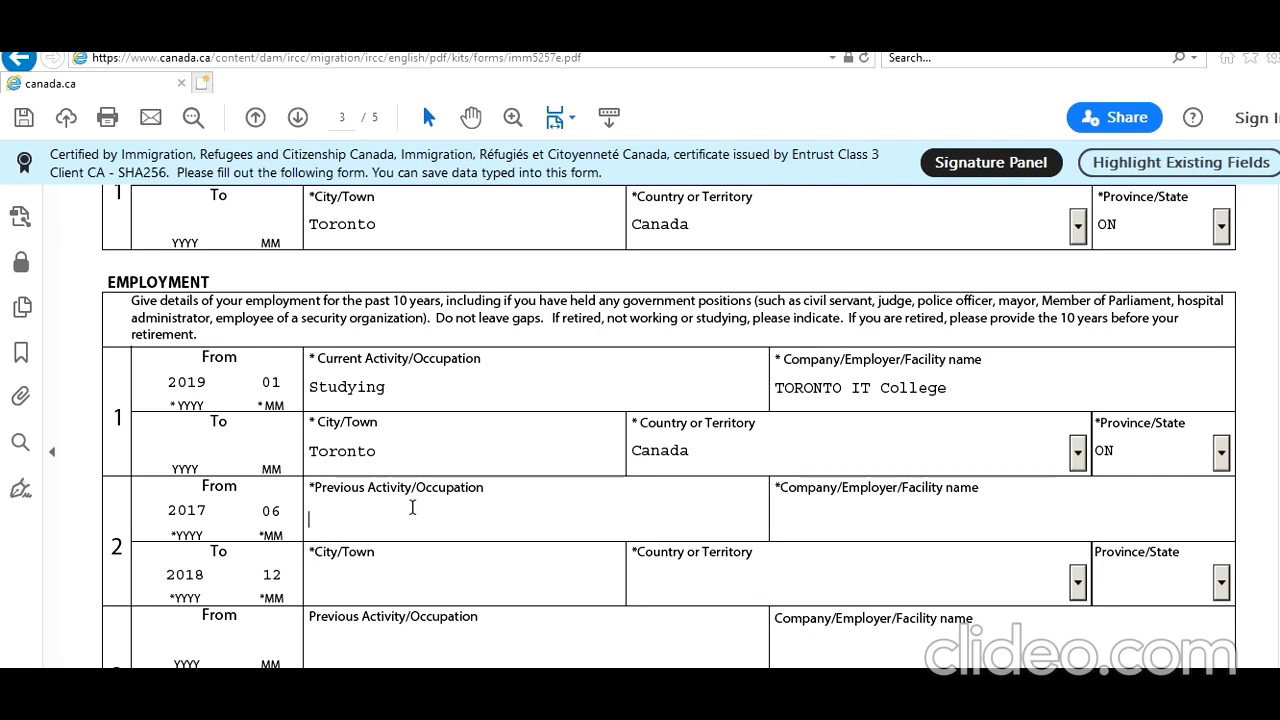
In the second employment row, enter IT Junior Consultant as the previous activity and New Delhi IT Company as the employer.
{"action": "type", "text": "IT Junior Consultant"}
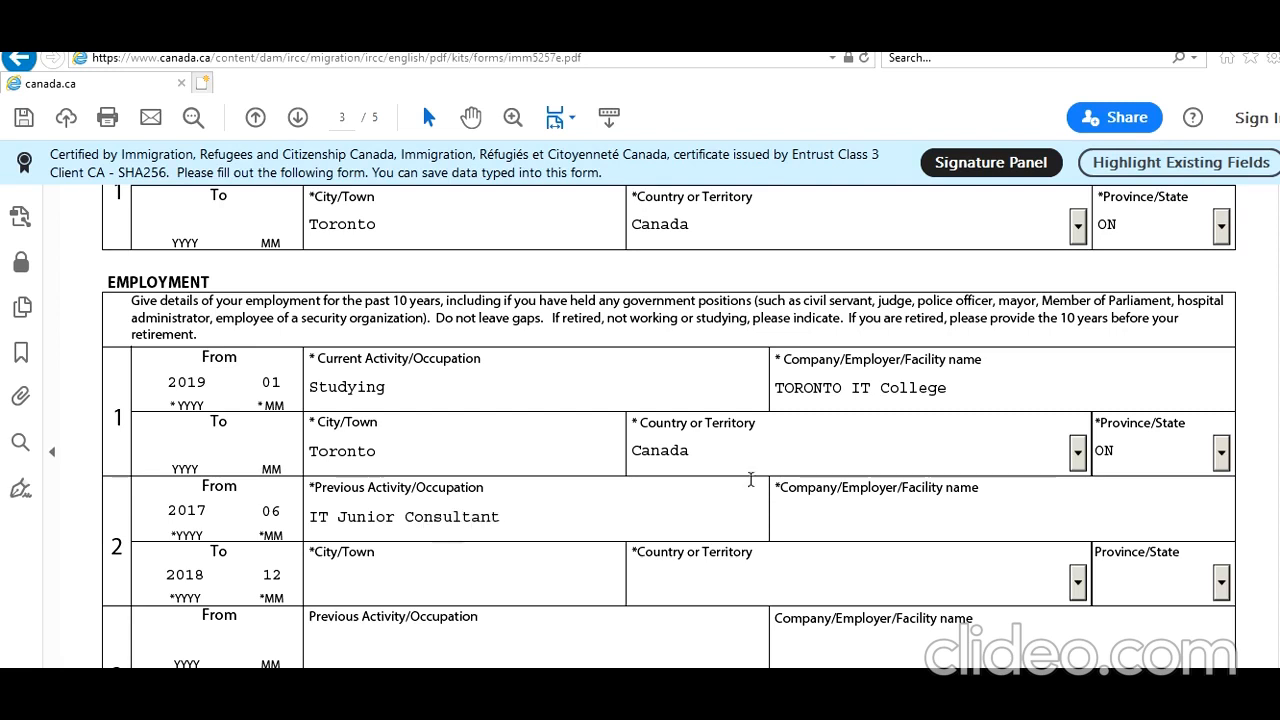
{"action": "left_click", "coordinate": [859, 531]}
{"action": "type", "text": "New Delhi IT Co,"}
{"action": "key", "text": "BackSpace"}
{"action": "key", "text": "BackSpace"}
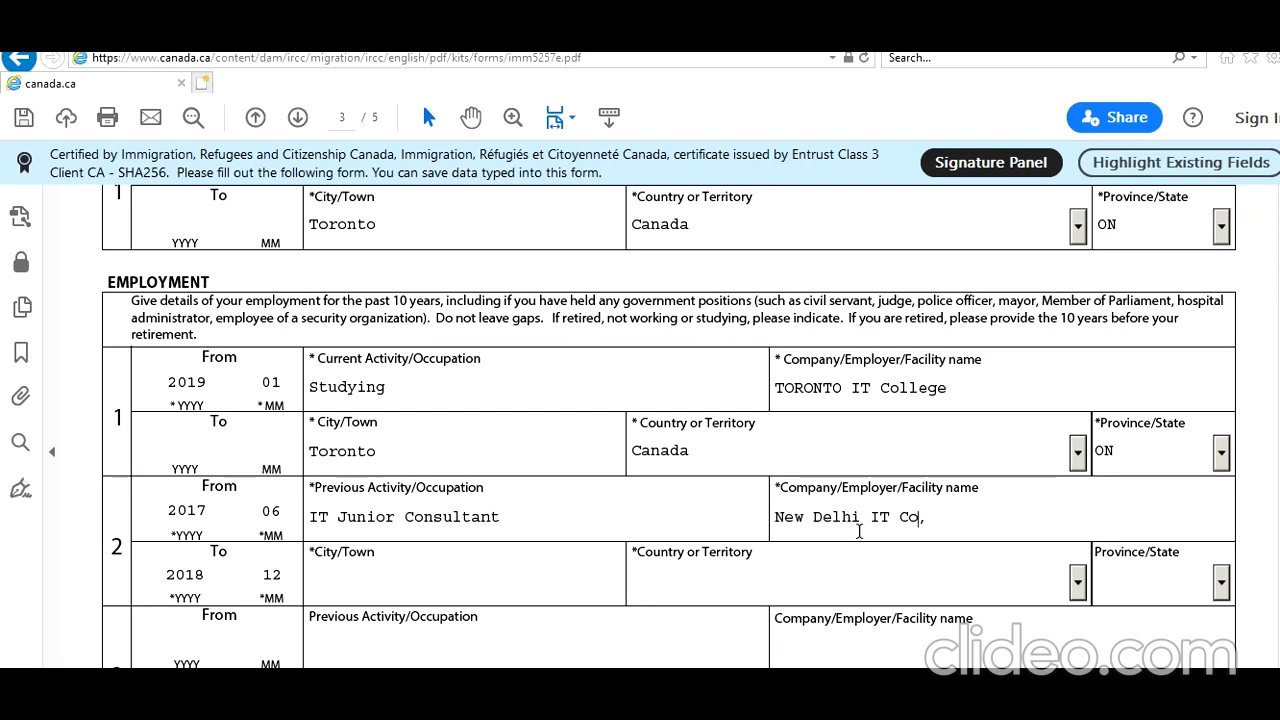
{"action": "type", "text": "ompany"}
Set the second employment row's location to city New Delhi and country India.
{"action": "left_click", "coordinate": [400, 591]}
{"action": "type", "text": "New Delhi"}
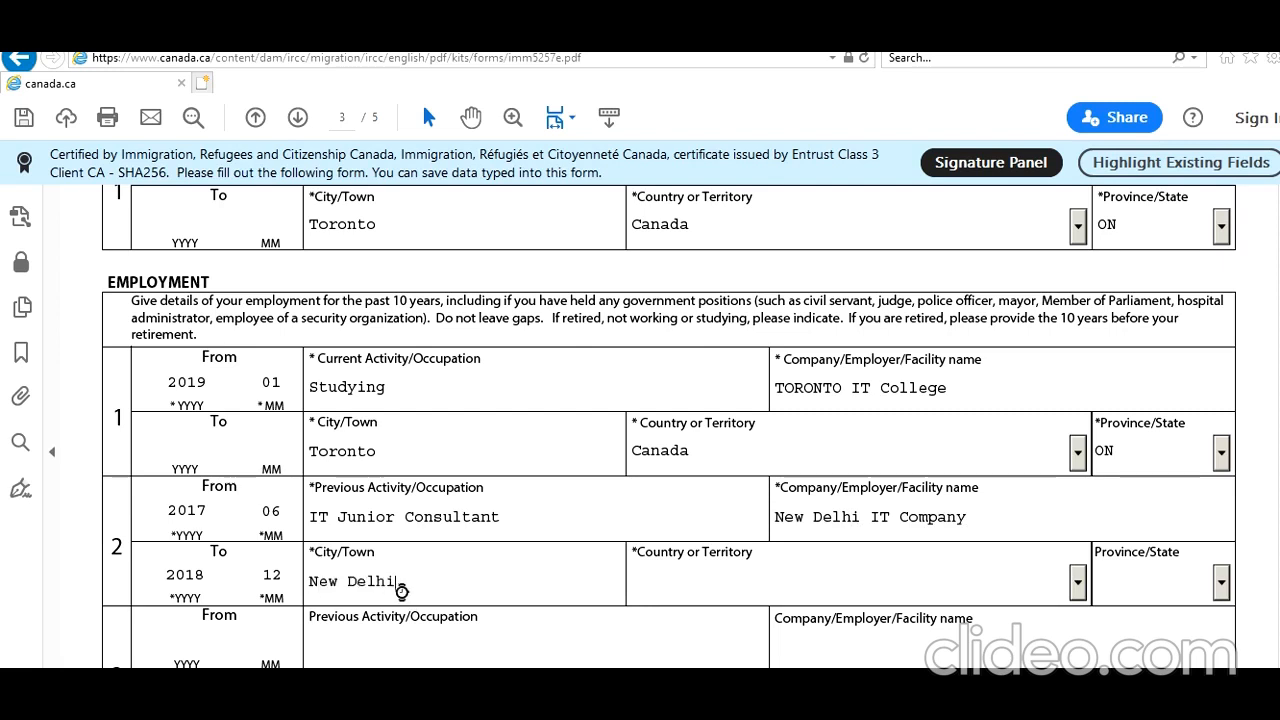
{"action": "key", "text": "Tab"}
{"action": "type", "text": "India"}
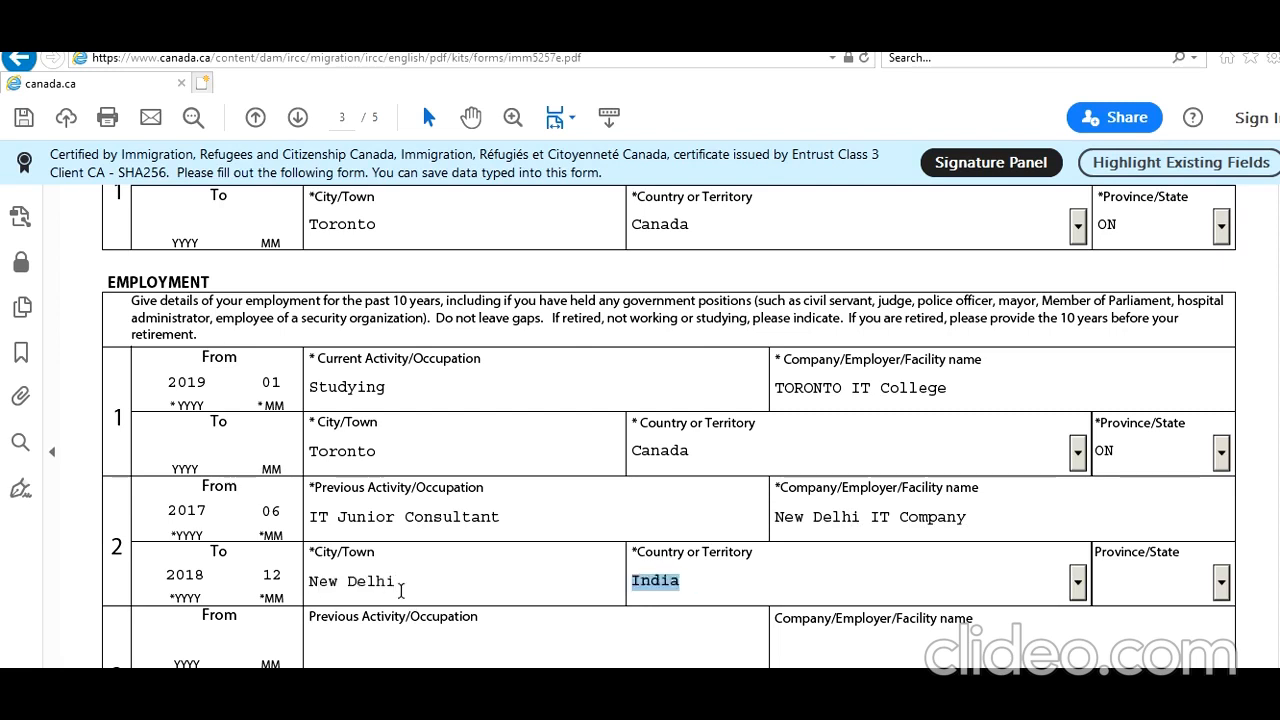
{"action": "key", "text": "Tab"}
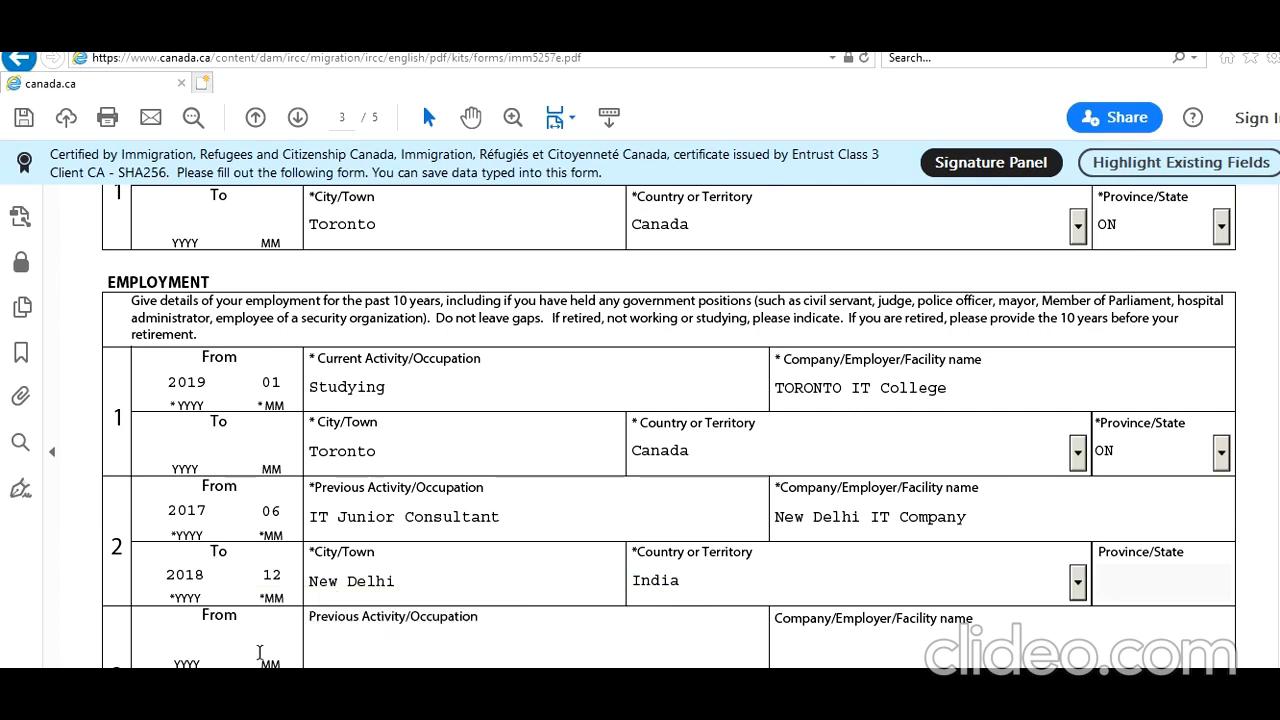
Enter the third employment row's period as from 2014-05 to 2017-05.
{"action": "left_click", "coordinate": [185, 632]}
{"action": "type", "text": "2014 "}
{"action": "type", "text": "05"}
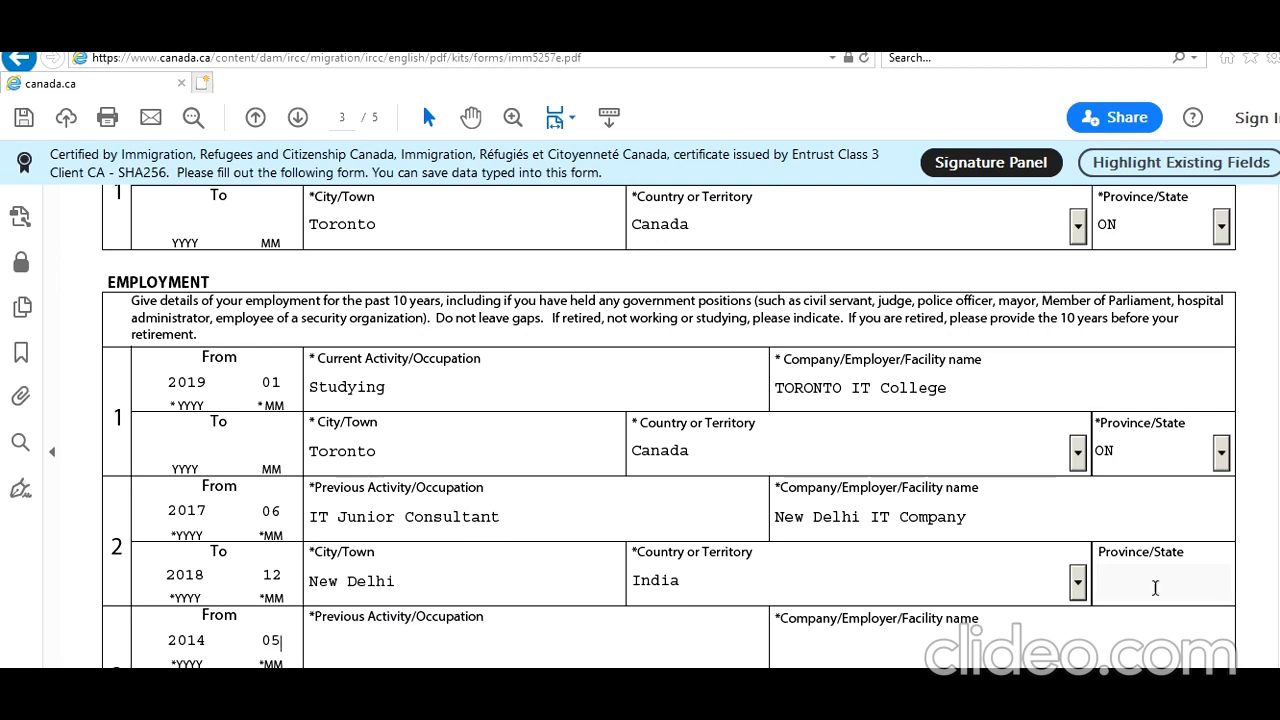
{"action": "scroll", "coordinate": [669, 422], "scroll_direction": "down", "scroll_amount": 3}
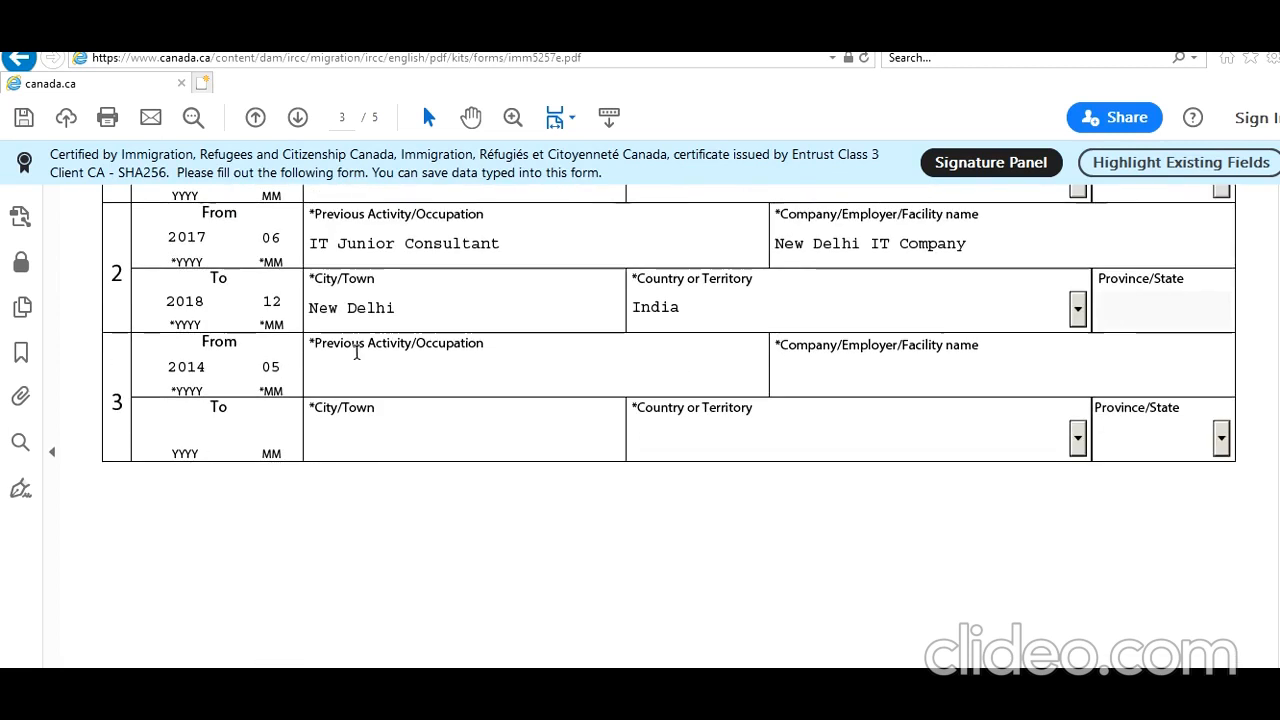
{"action": "left_click", "coordinate": [197, 431]}
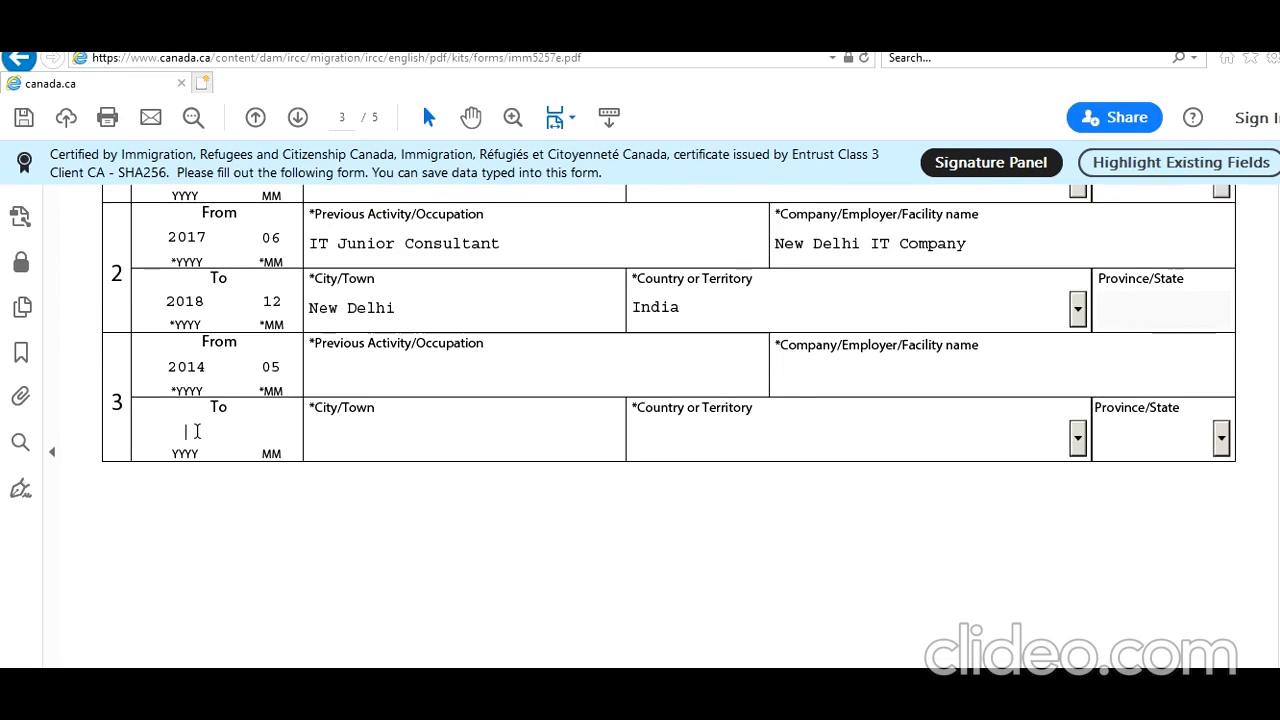
{"action": "type", "text": "2017 "}
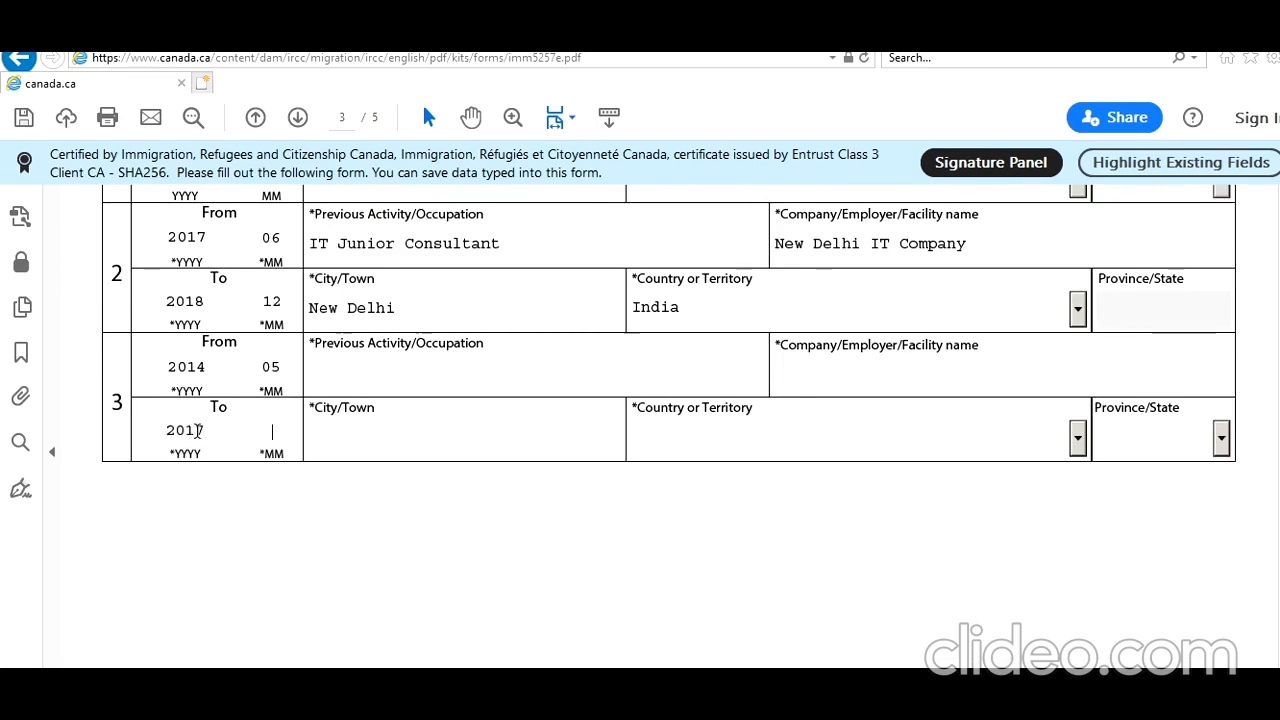
{"action": "type", "text": "05"}
In the third employment row, enter Studying as the previous activity and New Delhi IT College as the facility name.
{"action": "left_click", "coordinate": [357, 385]}
{"action": "type", "text": "Stud"}
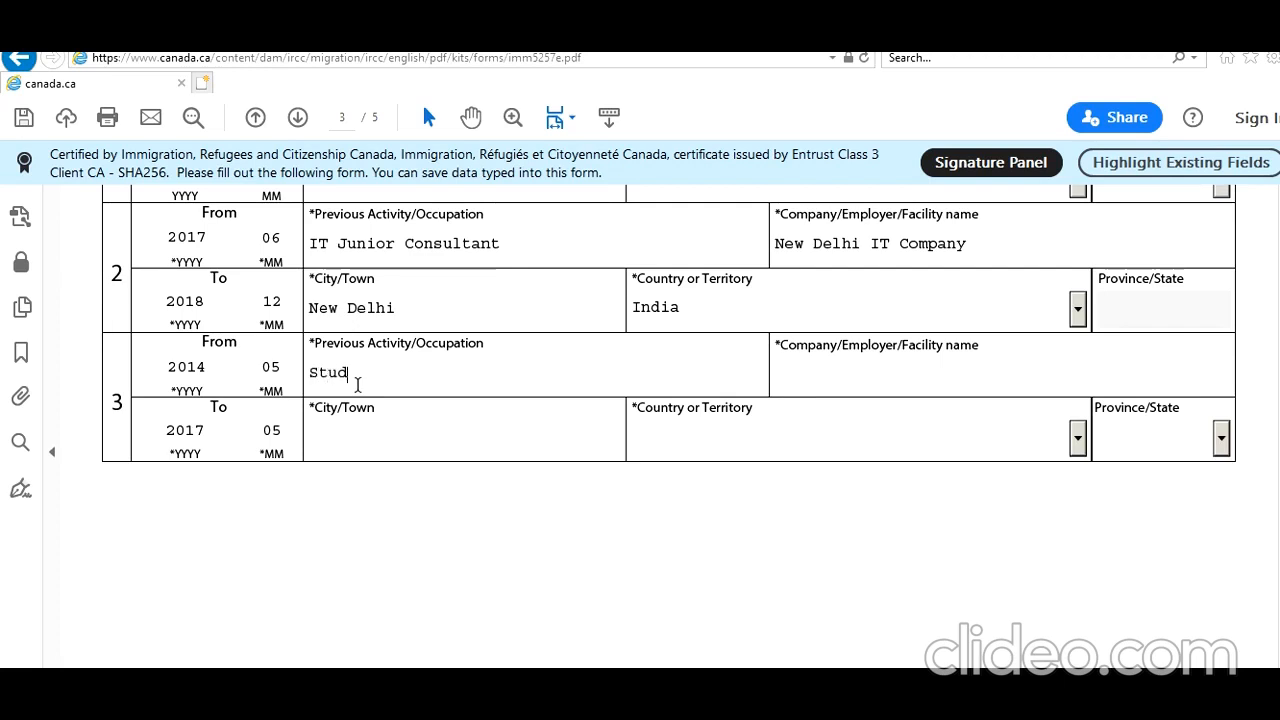
{"action": "type", "text": "ying"}
{"action": "left_click", "coordinate": [790, 391]}
{"action": "type", "text": "New D"}
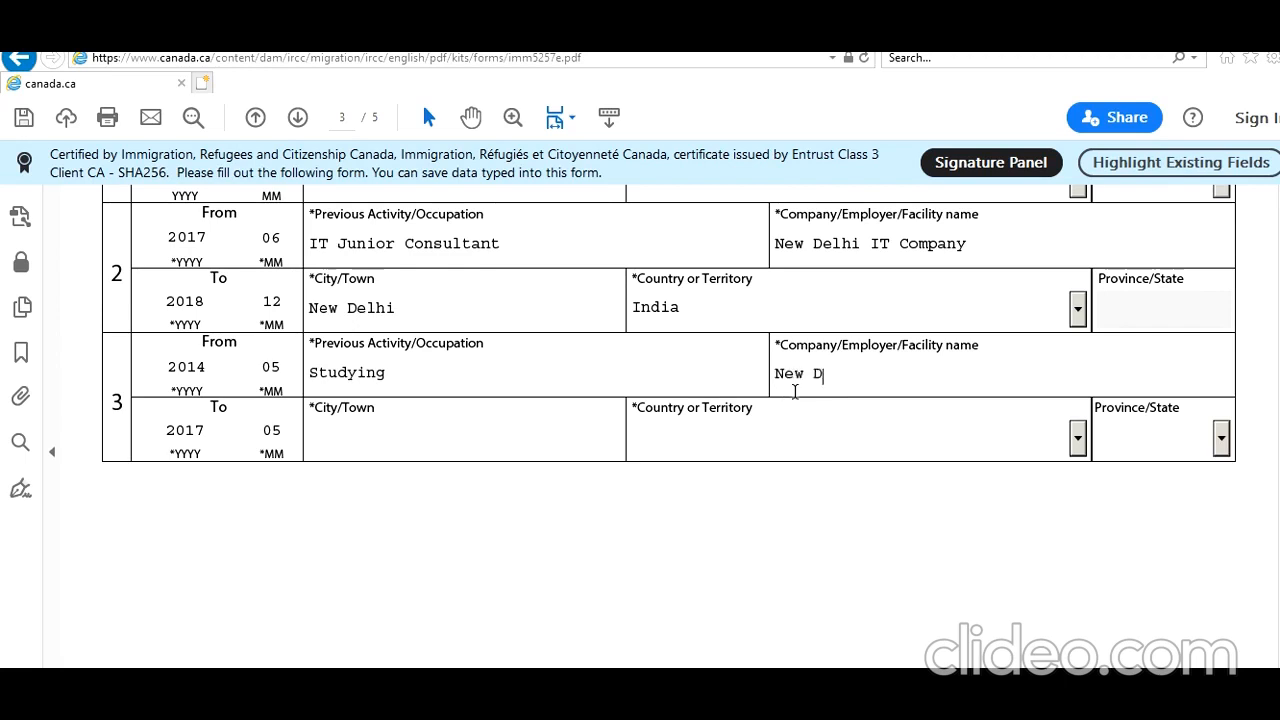
{"action": "type", "text": "elhi IT College"}
Set the third employment row's location to city New Delhi and country India.
{"action": "left_click", "coordinate": [536, 428]}
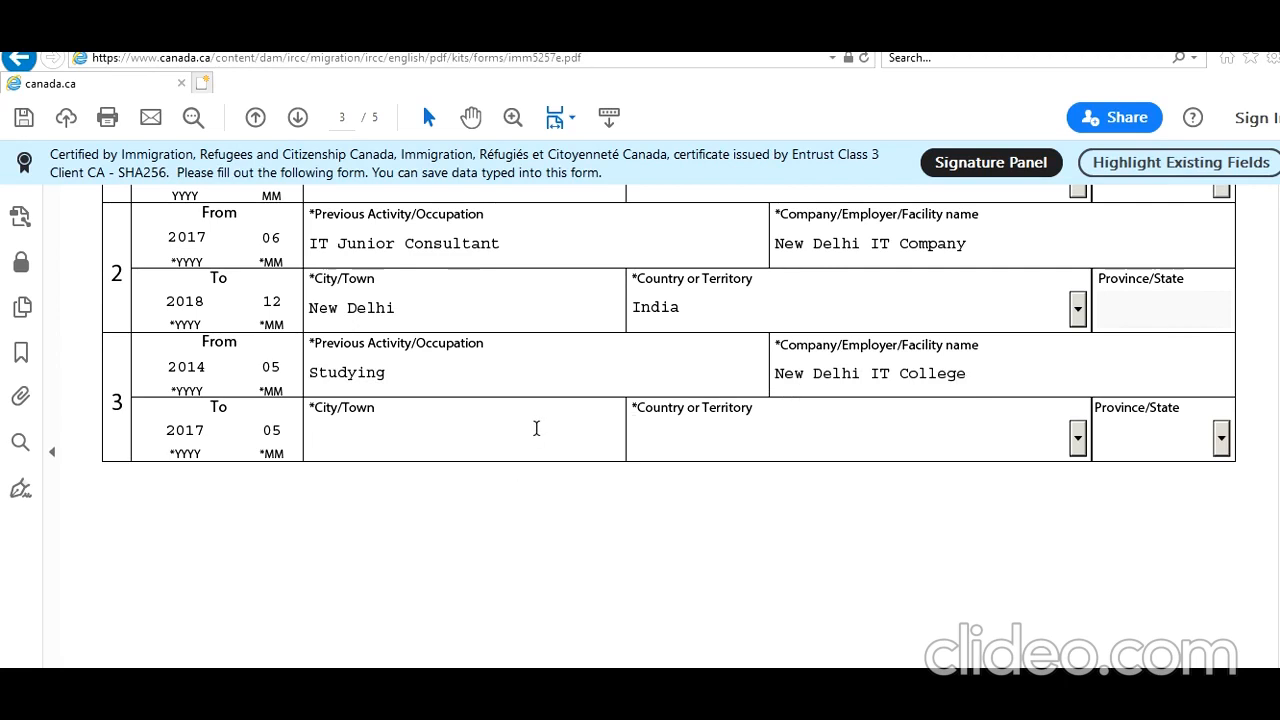
{"action": "type", "text": "New Delhi"}
{"action": "key", "text": "Tab"}
{"action": "type", "text": "In"}
{"action": "key", "text": "Tab"}
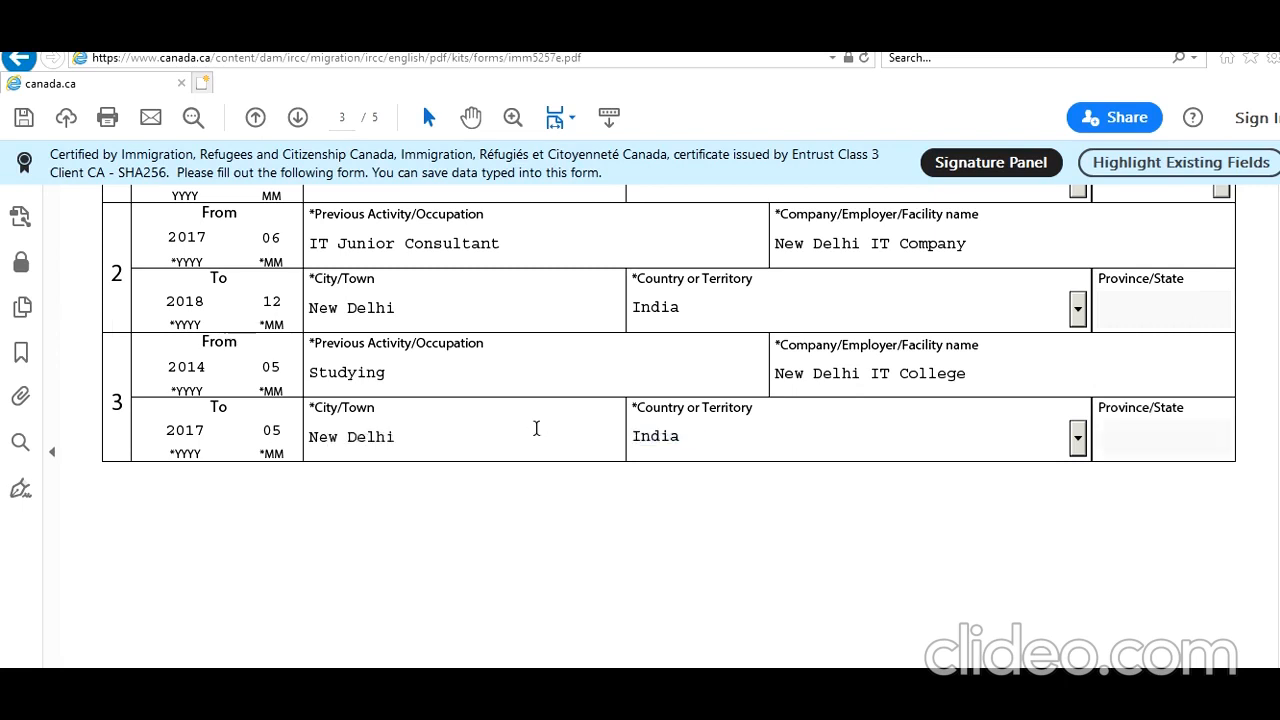
{"action": "scroll", "coordinate": [536, 428], "scroll_direction": "up", "scroll_amount": 1}
{"action": "scroll", "coordinate": [536, 428], "scroll_direction": "down", "scroll_amount": 3}
{"action": "left_click_drag", "start_coordinate": [1279, 486], "coordinate": [1277, 457]}
{"action": "scroll", "coordinate": [1277, 457], "scroll_direction": "down", "scroll_amount": 2}
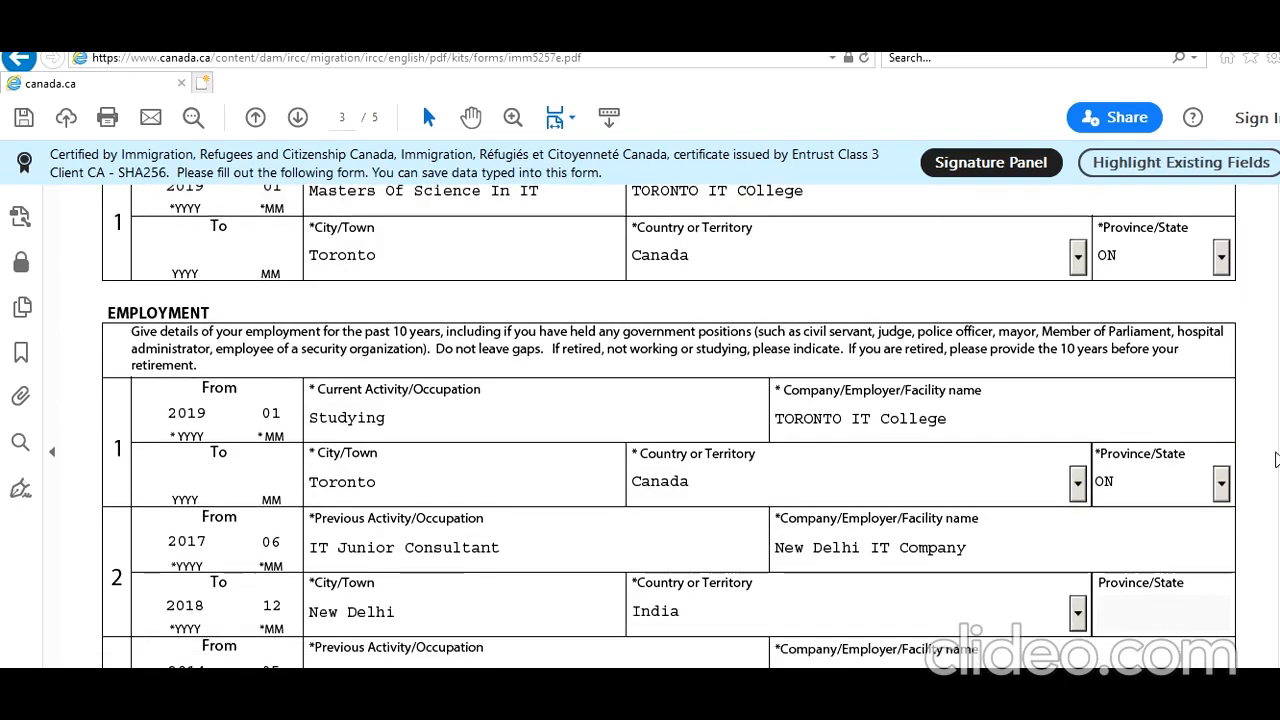
{"action": "left_click_drag", "start_coordinate": [1276, 453], "coordinate": [1276, 466]}
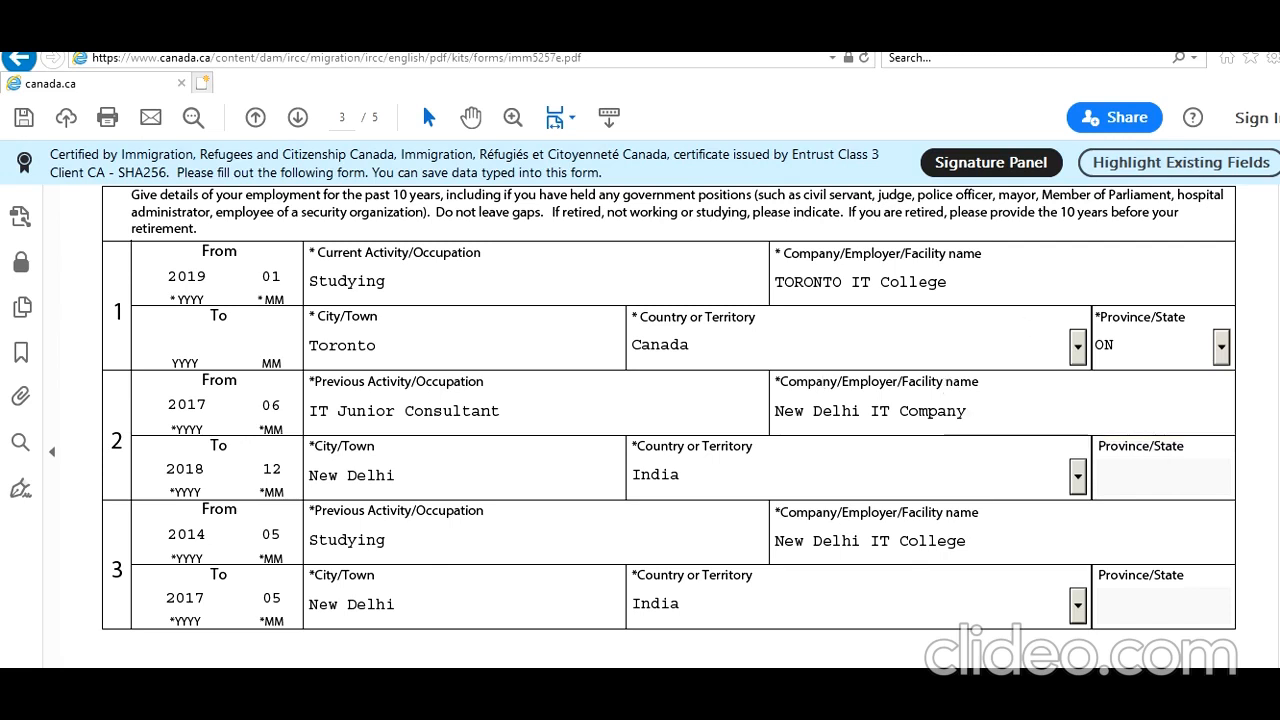
Answer No to background questions 1a about tuberculosis and 1b about physical or mental disorders.
{"action": "scroll", "coordinate": [640, 420], "scroll_direction": "down", "scroll_amount": 10}
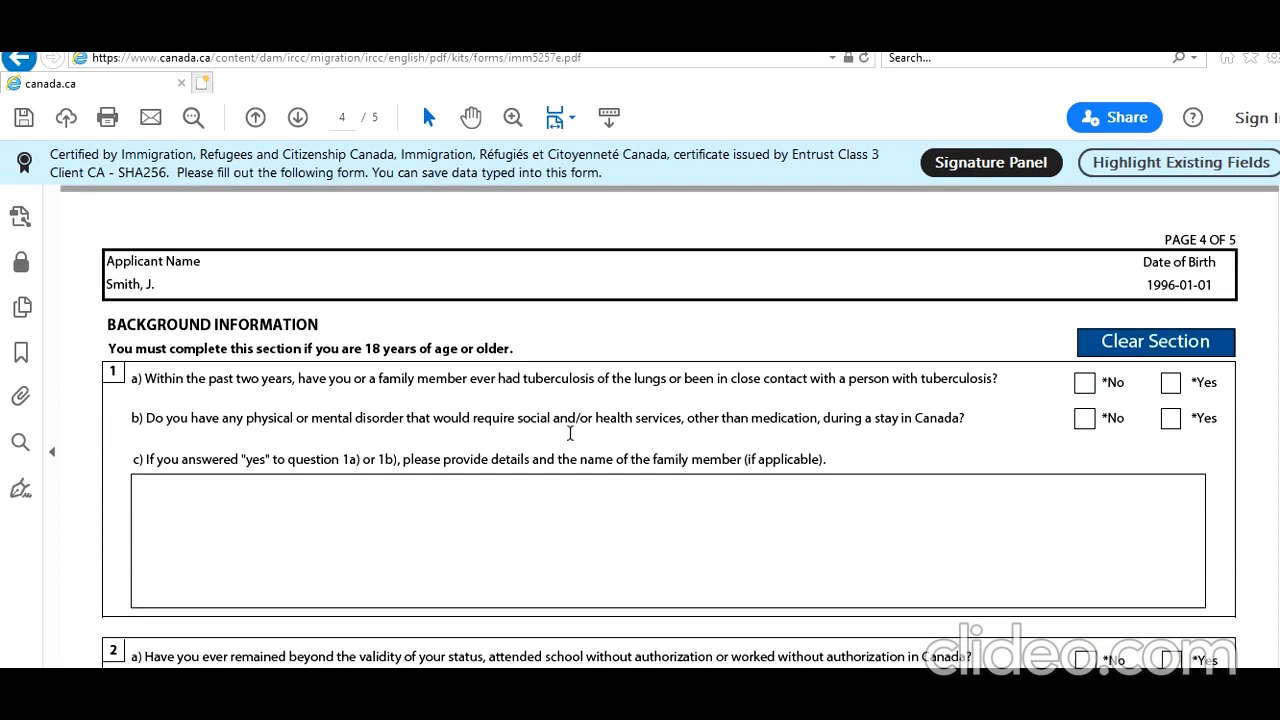
{"action": "left_click", "coordinate": [1084, 382]}
{"action": "left_click", "coordinate": [1085, 419]}
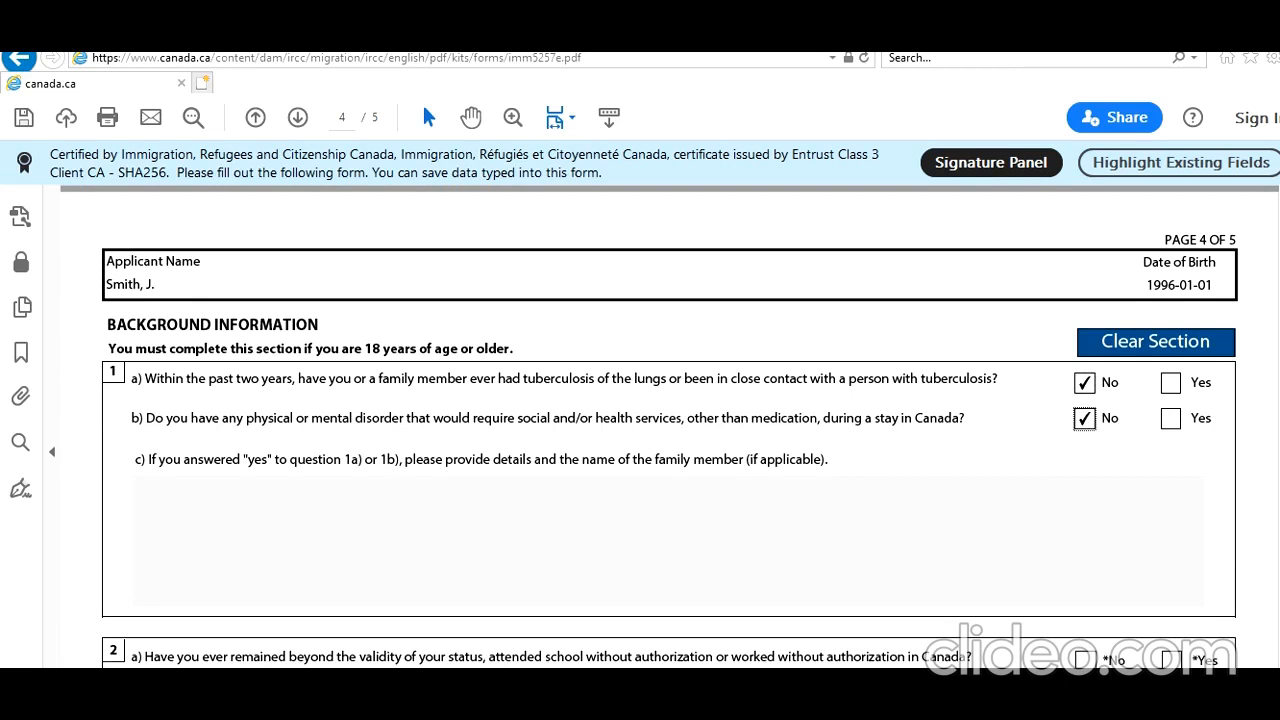
Answer No to background questions 2a and 2b, and Yes to 2c about previously applying to enter or remain in Canada.
{"action": "scroll", "coordinate": [670, 426], "scroll_direction": "down", "scroll_amount": 5}
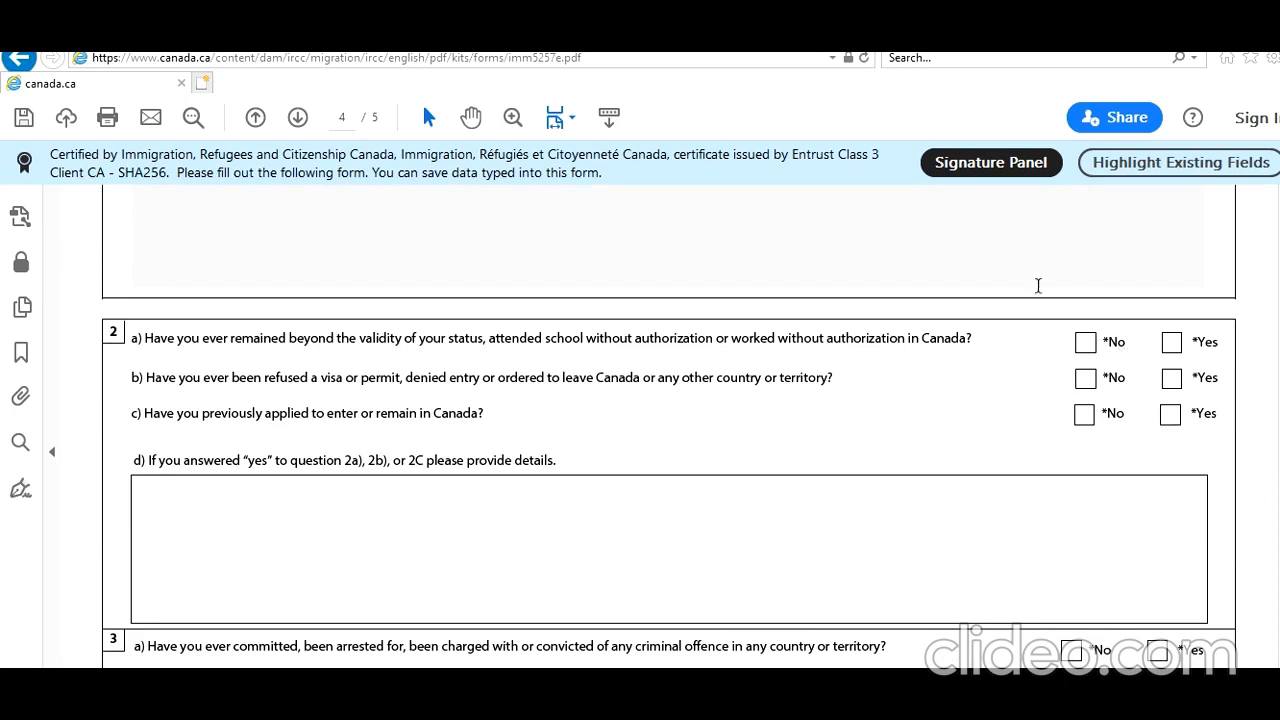
{"action": "left_click", "coordinate": [1086, 344]}
{"action": "left_click", "coordinate": [1086, 380]}
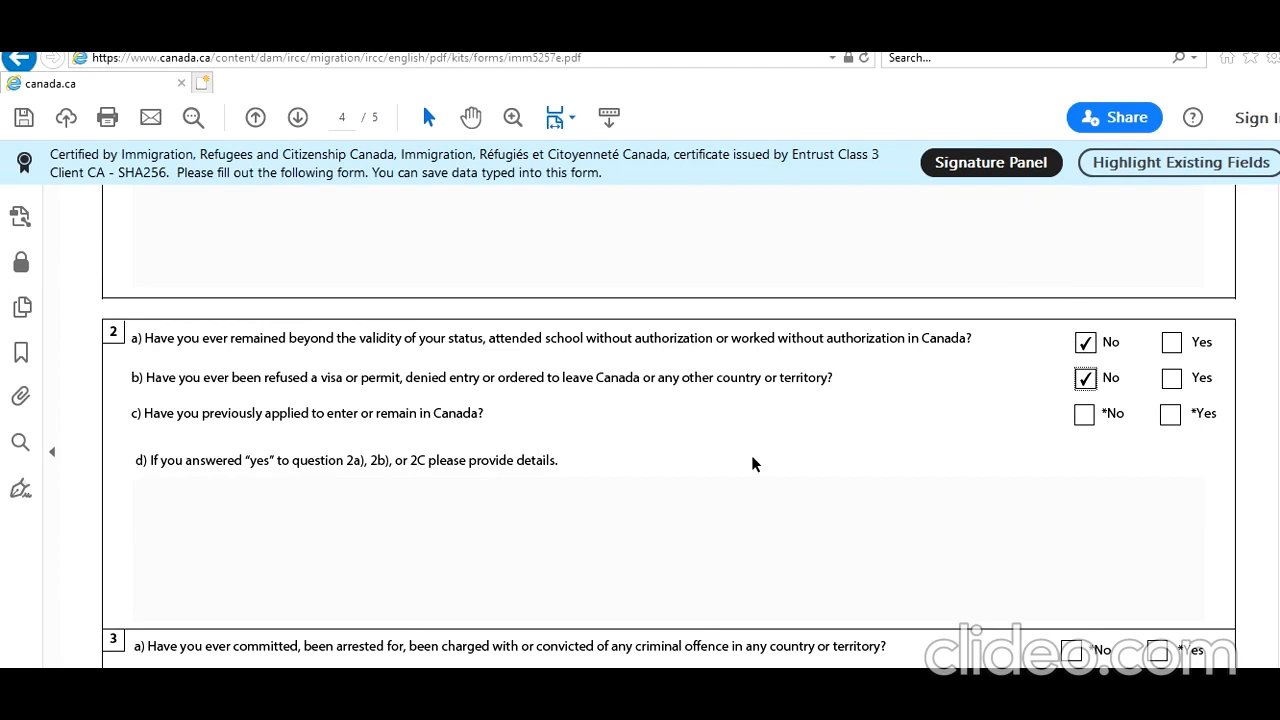
{"action": "left_click", "coordinate": [1170, 415]}
Fill the question 2d details box with random placeholder text.
{"action": "left_click", "coordinate": [895, 514]}
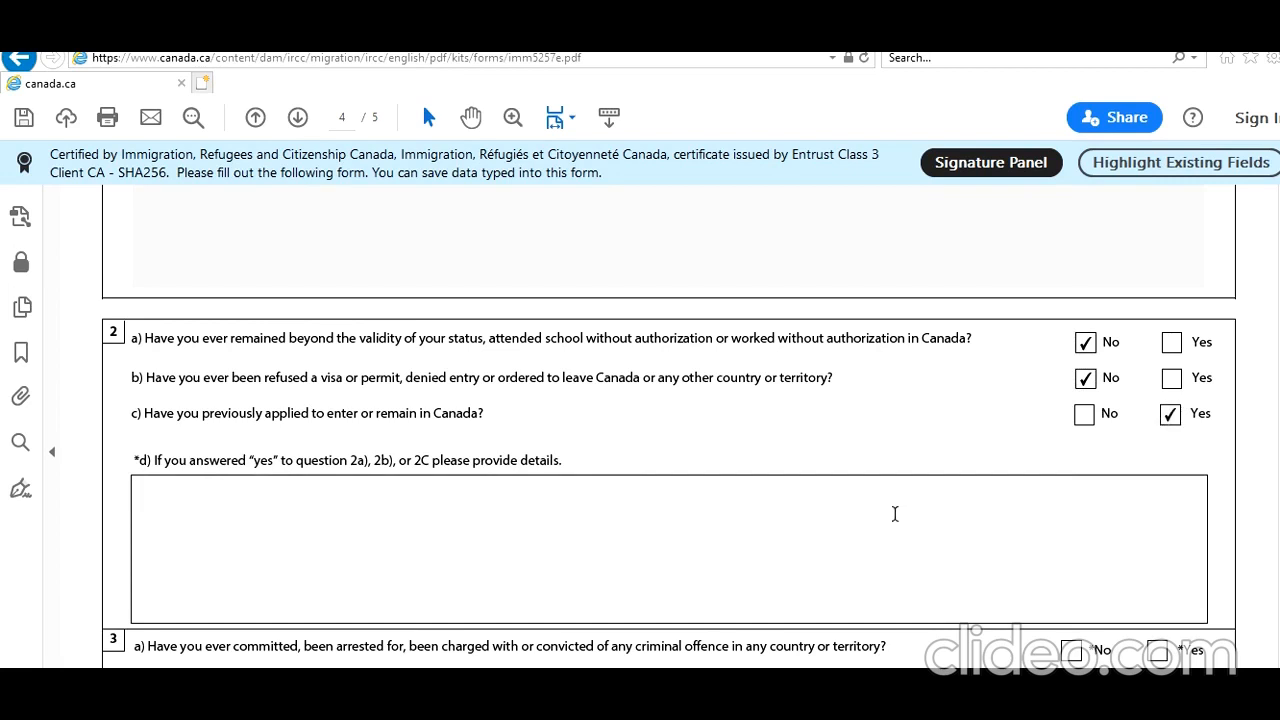
{"action": "type", "text": "nmwxnwmnxmwnxmwsnxmswnxmwsnsxms"}
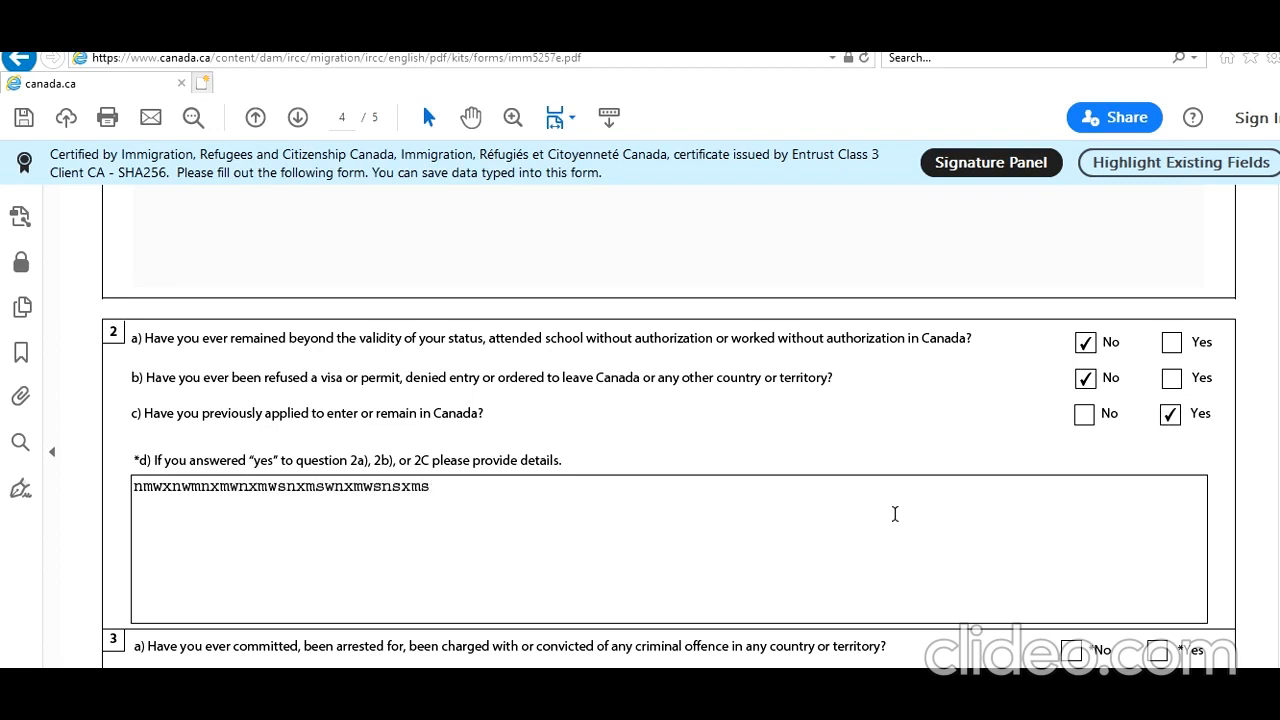
{"action": "type", "text": "wnsxmnwmxnwmnxmw"}
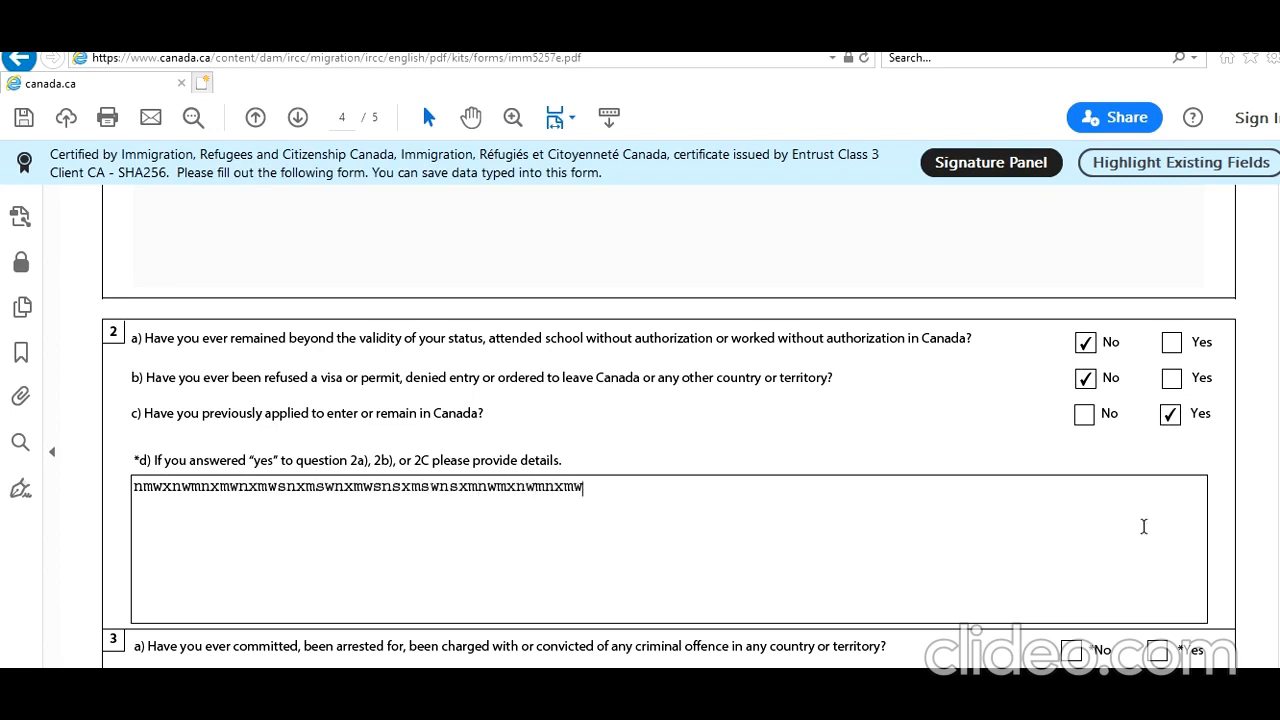
Answer No to background question 3a about criminal offences.
{"action": "scroll", "coordinate": [669, 420], "scroll_direction": "down", "scroll_amount": 5}
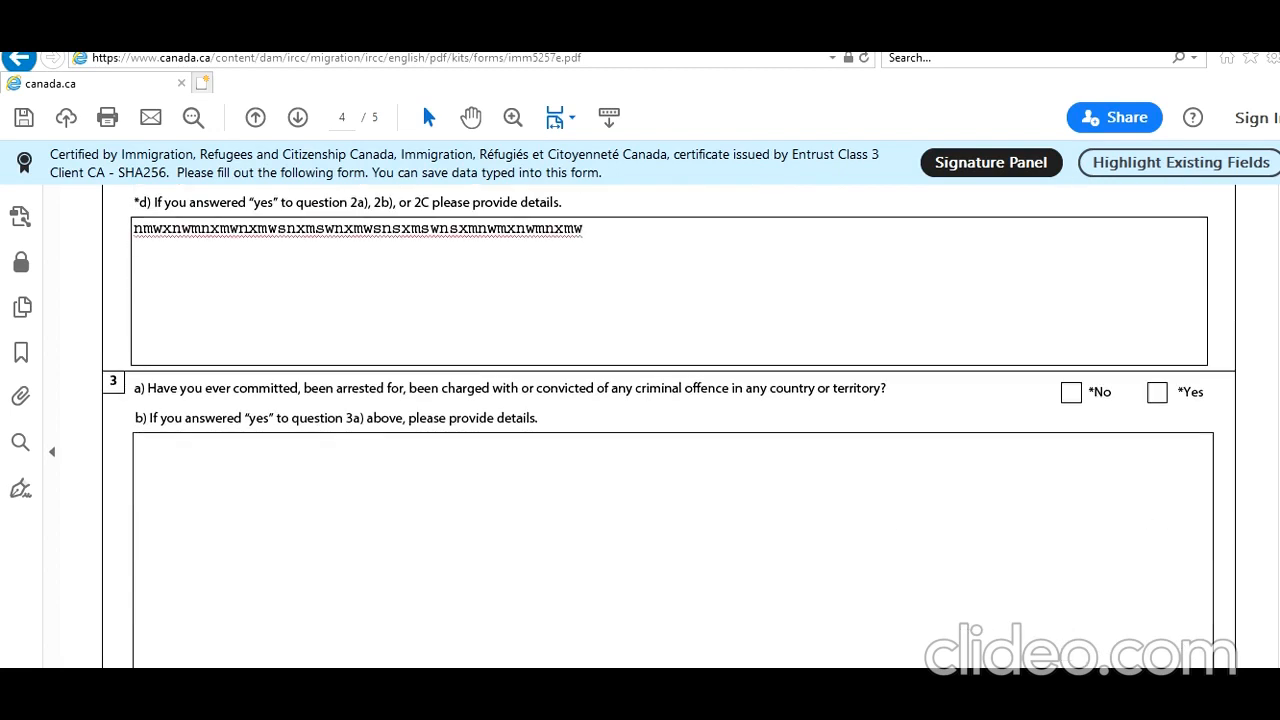
{"action": "scroll", "coordinate": [669, 426], "scroll_direction": "down", "scroll_amount": 3}
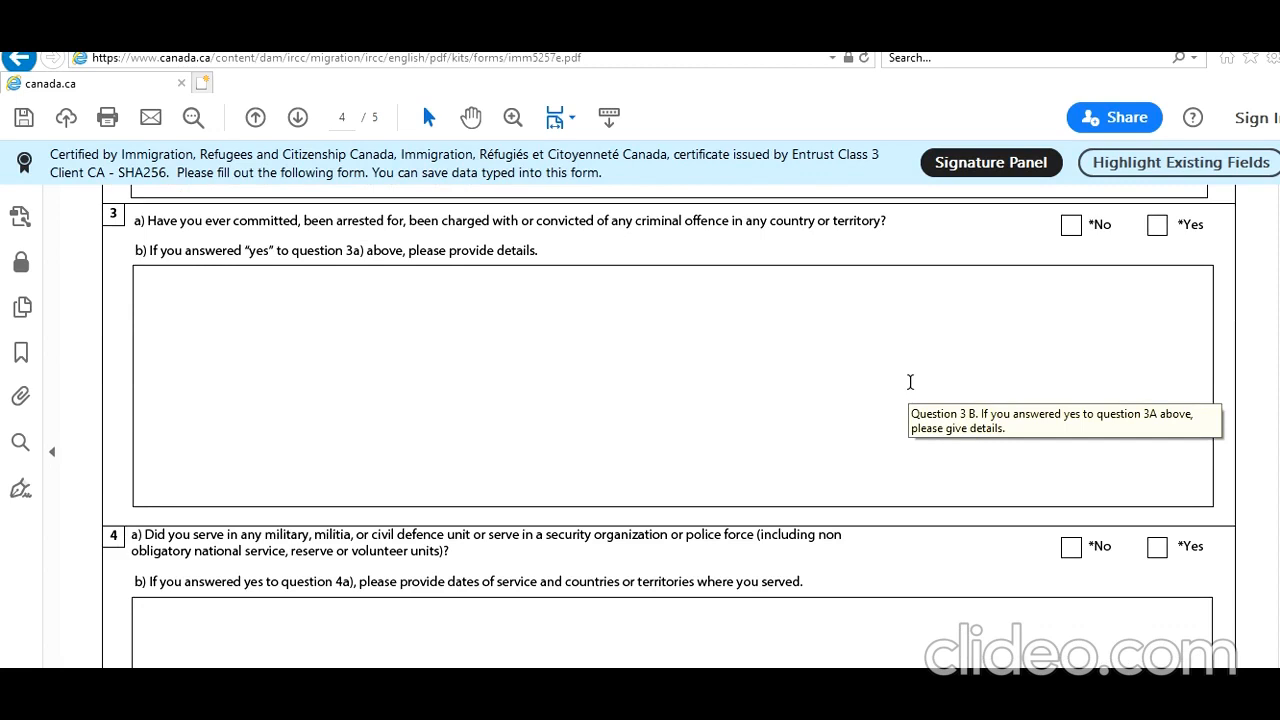
{"action": "left_click", "coordinate": [1068, 229]}
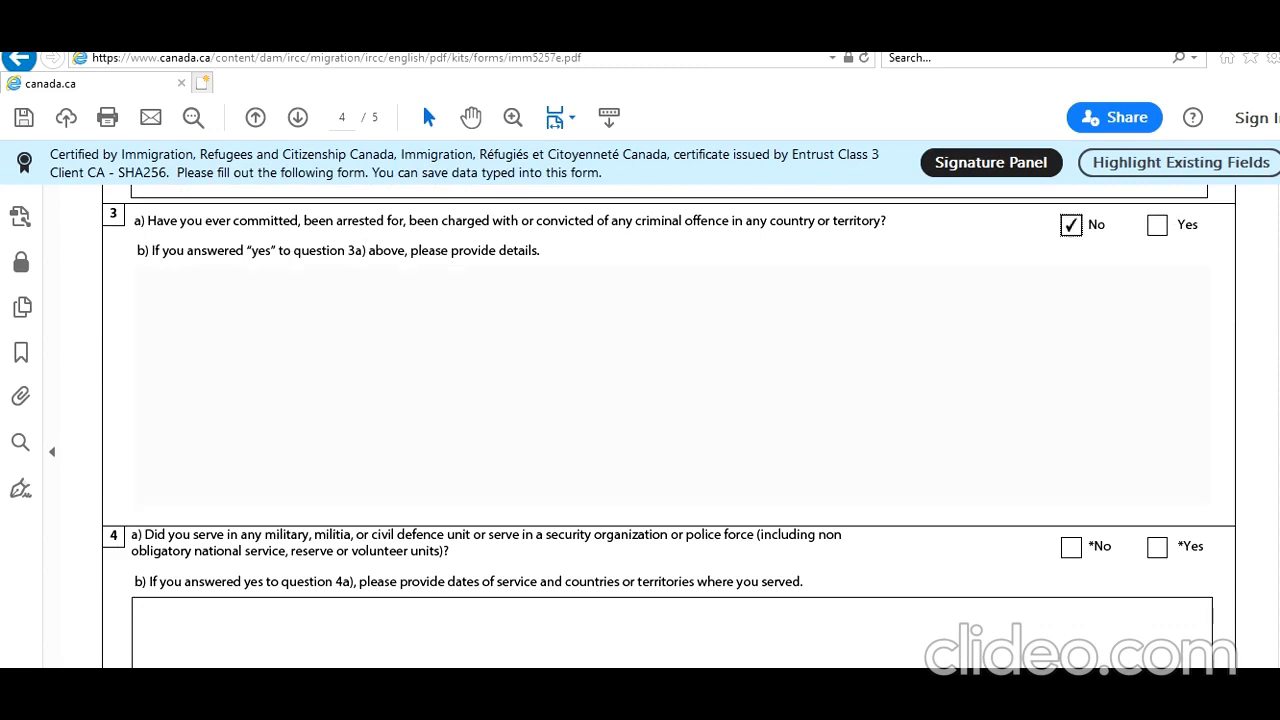
Replace the placeholder text in the question 2d details with "I applied for a student visa (Visa Number)".
{"action": "scroll", "coordinate": [668, 430], "scroll_direction": "up", "scroll_amount": 5}
{"action": "left_click_drag", "start_coordinate": [637, 514], "coordinate": [161, 485]}
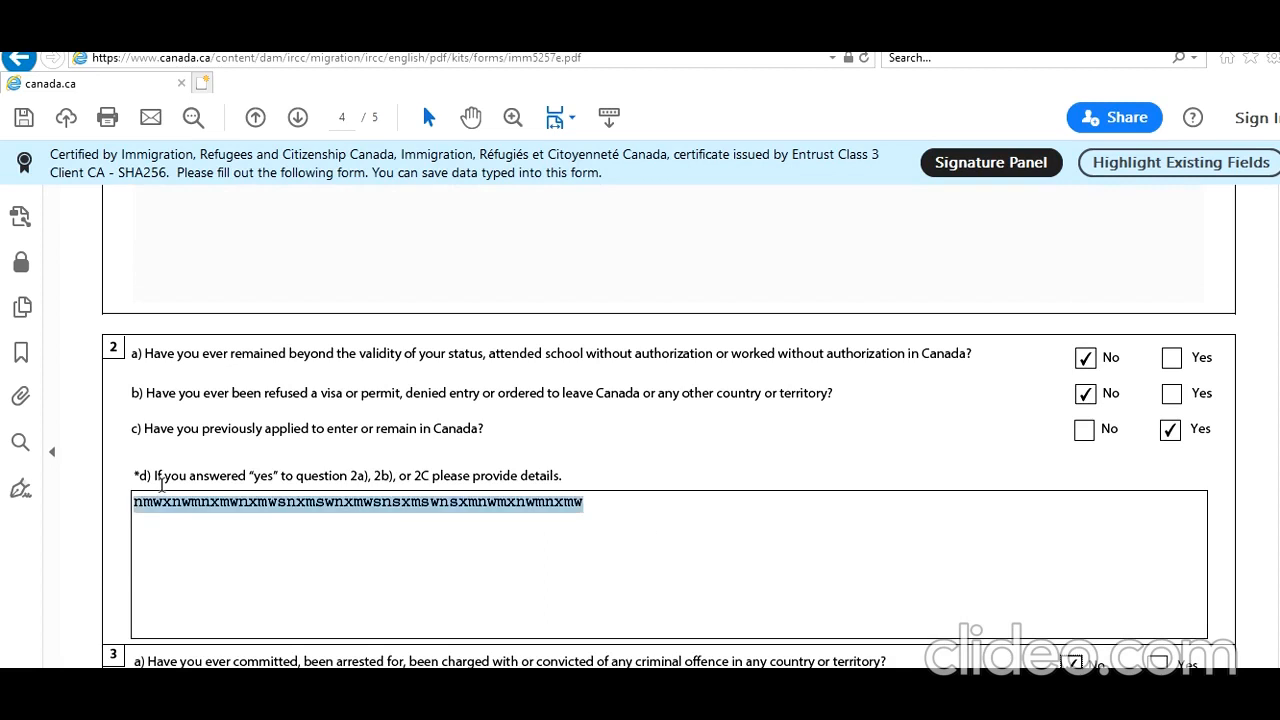
{"action": "type", "text": "I"}
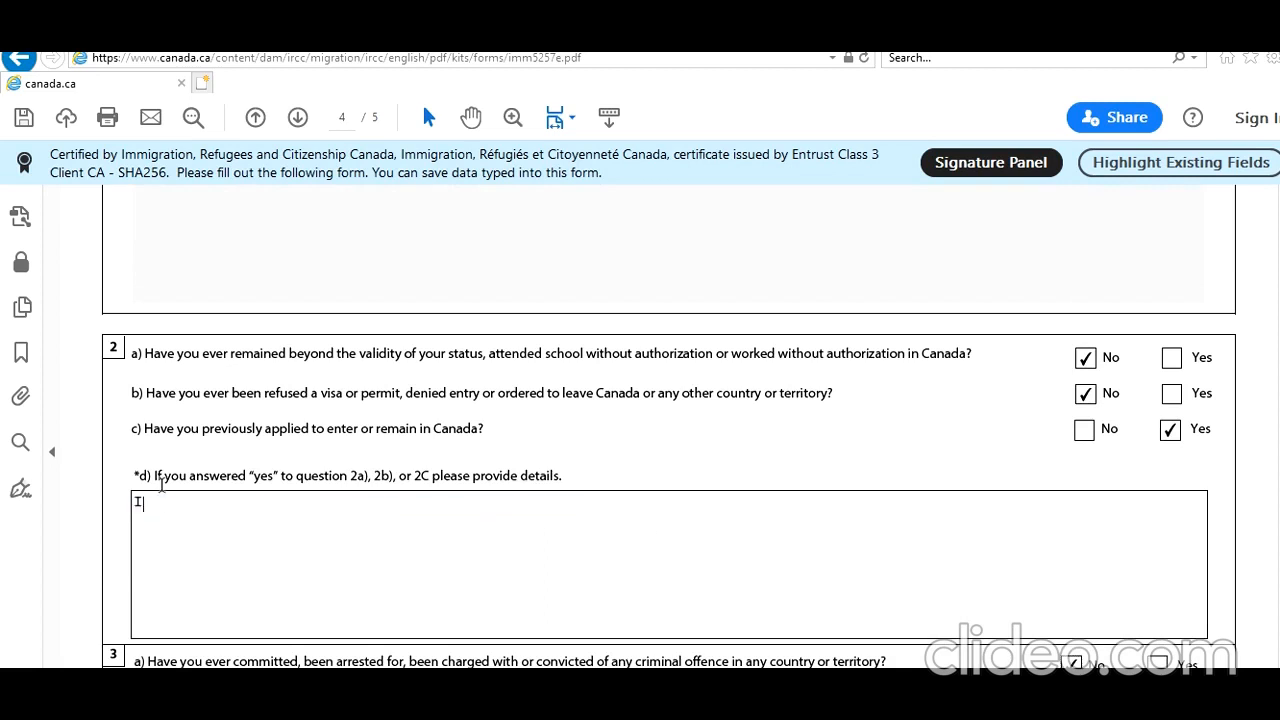
{"action": "type", "text": " applied for a studen"}
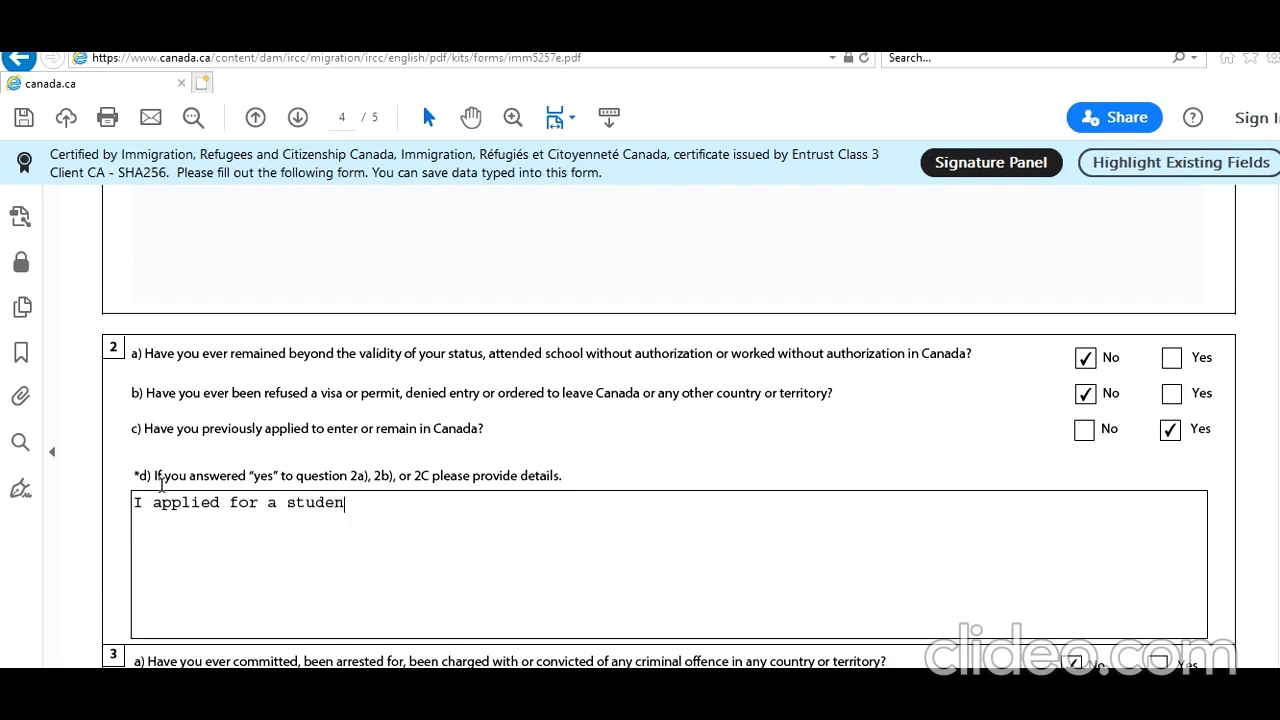
{"action": "type", "text": "t visa (Vis a"}
{"action": "key", "text": "BackSpace"}
{"action": "key", "text": "BackSpace"}
{"action": "type", "text": "a Number)"}
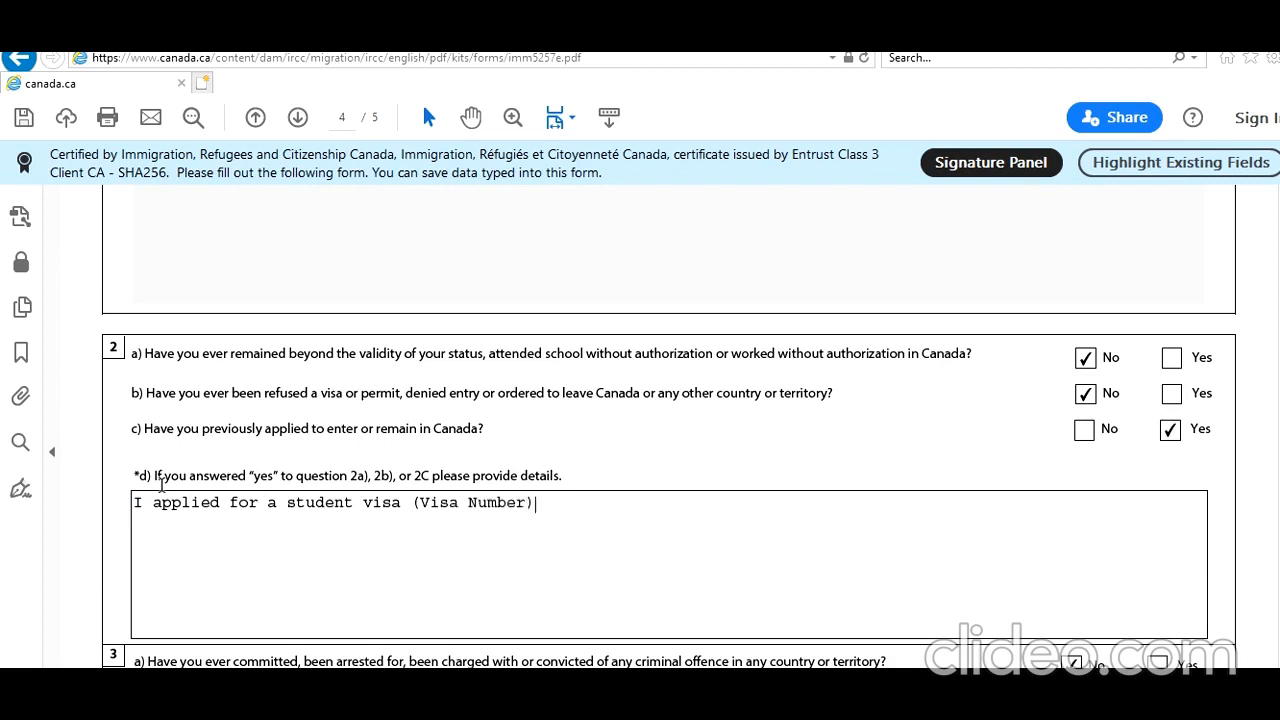
{"action": "type", "text": " It was approveda nd"}
Append "It was approved and i have been studyomg. Living in Canada and now this is my second application" to the question 2d details.
{"action": "key", "text": "BackSpace"}
{"action": "key", "text": "BackSpace"}
{"action": "key", "text": "BackSpace"}
{"action": "key", "text": "BackSpace"}
{"action": "key", "text": "BackSpace"}
{"action": "type", "text": "d an"}
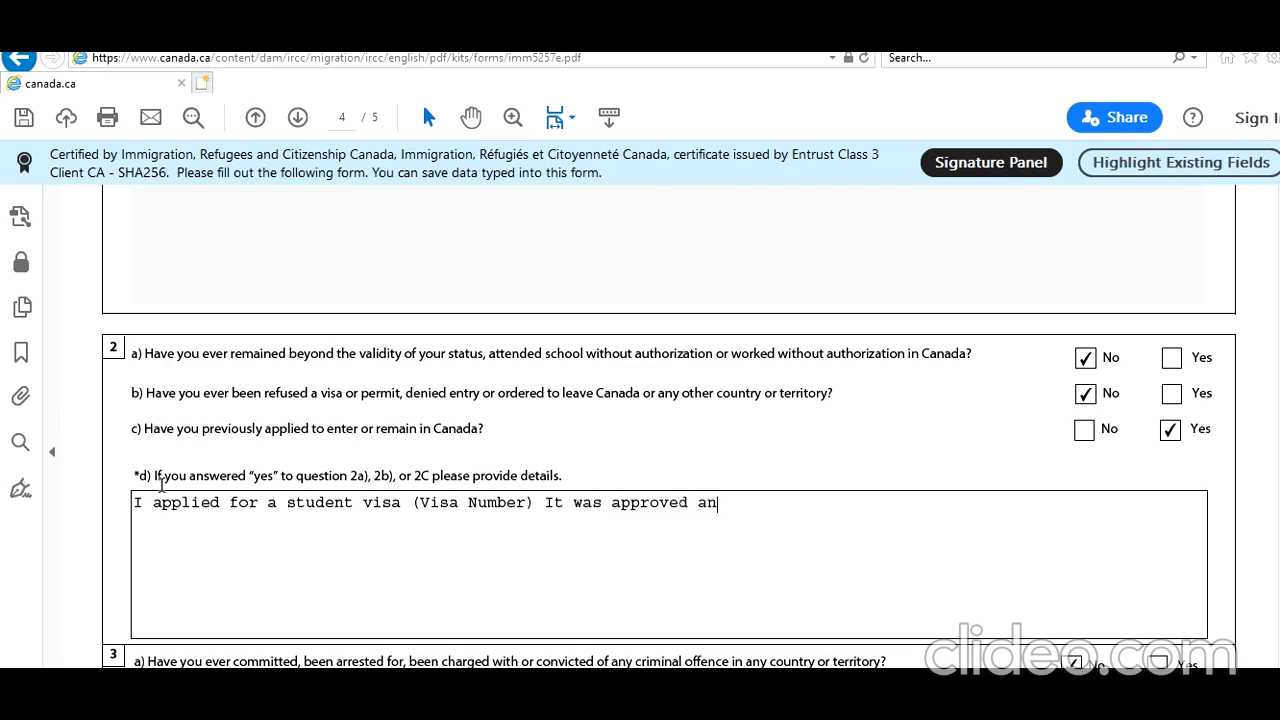
{"action": "type", "text": "d i have been stu"}
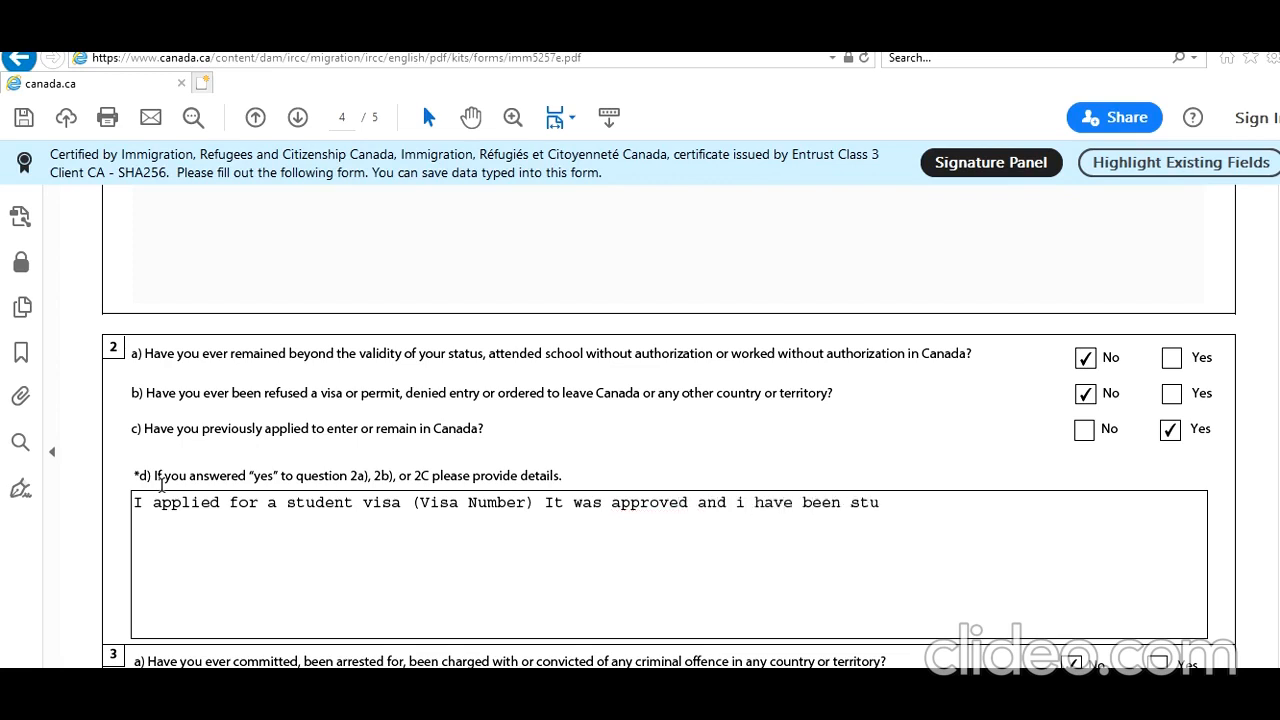
{"action": "type", "text": "dyomg. Living in Canad"}
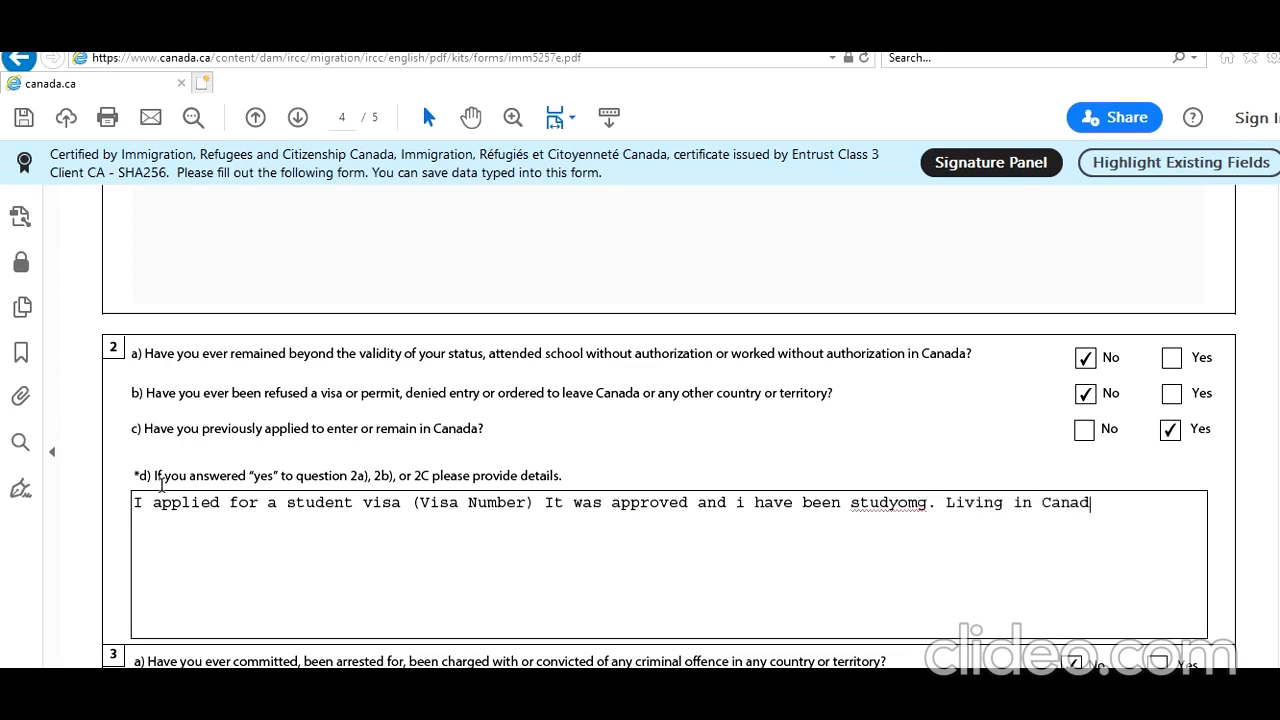
{"action": "type", "text": "a and now this is "}
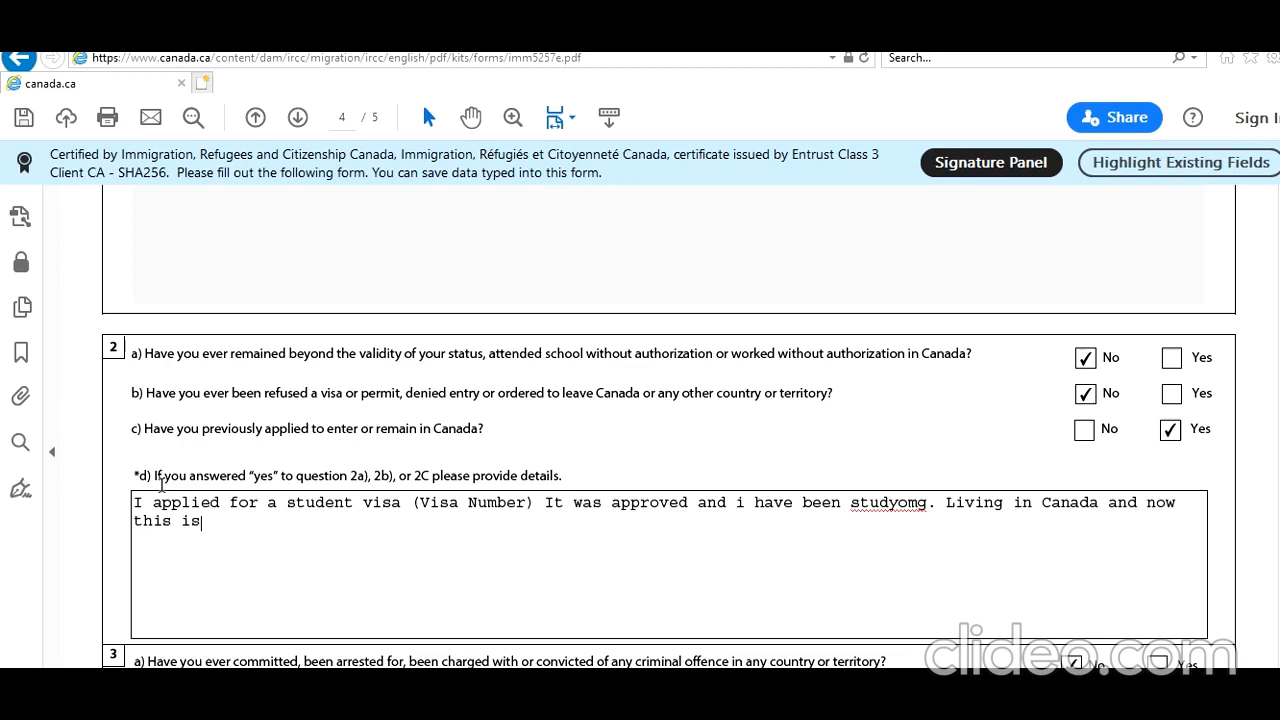
{"action": "type", "text": "my second application"}
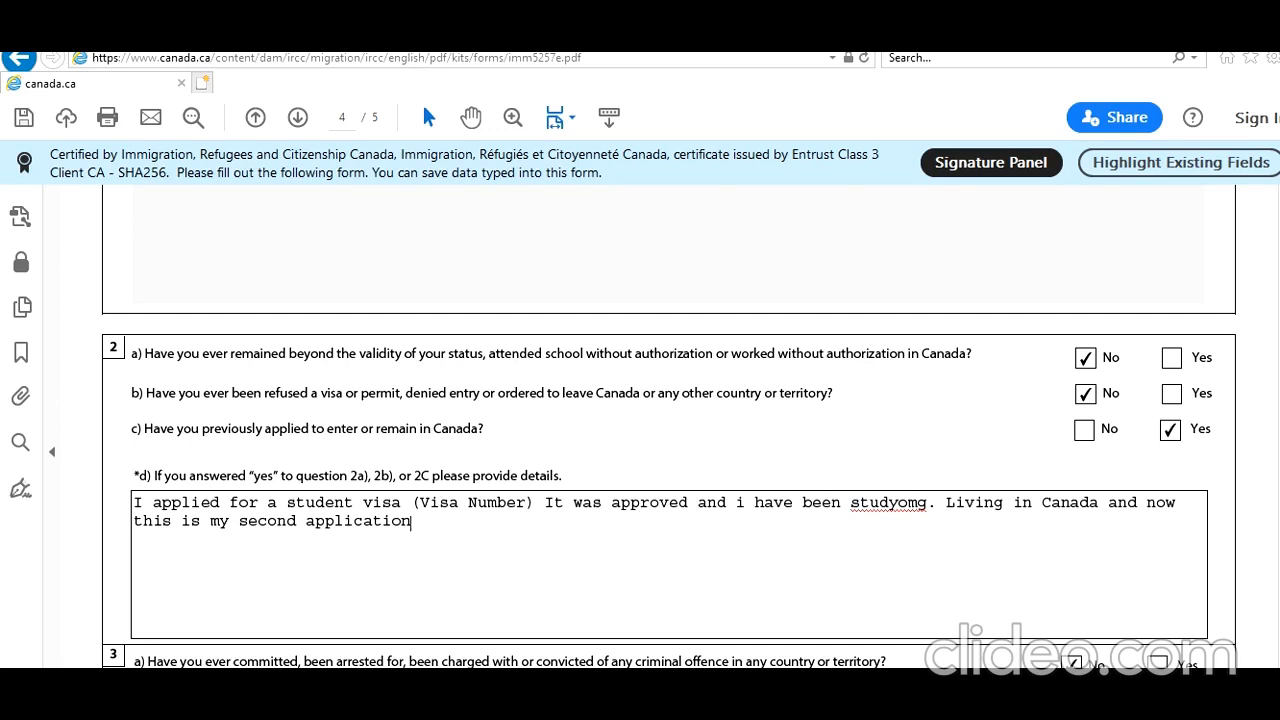
Answer No to background questions 4a, 5 and 6 about military service, violent organizations and ill treatment.
{"action": "scroll", "coordinate": [669, 430], "scroll_direction": "down", "scroll_amount": 5}
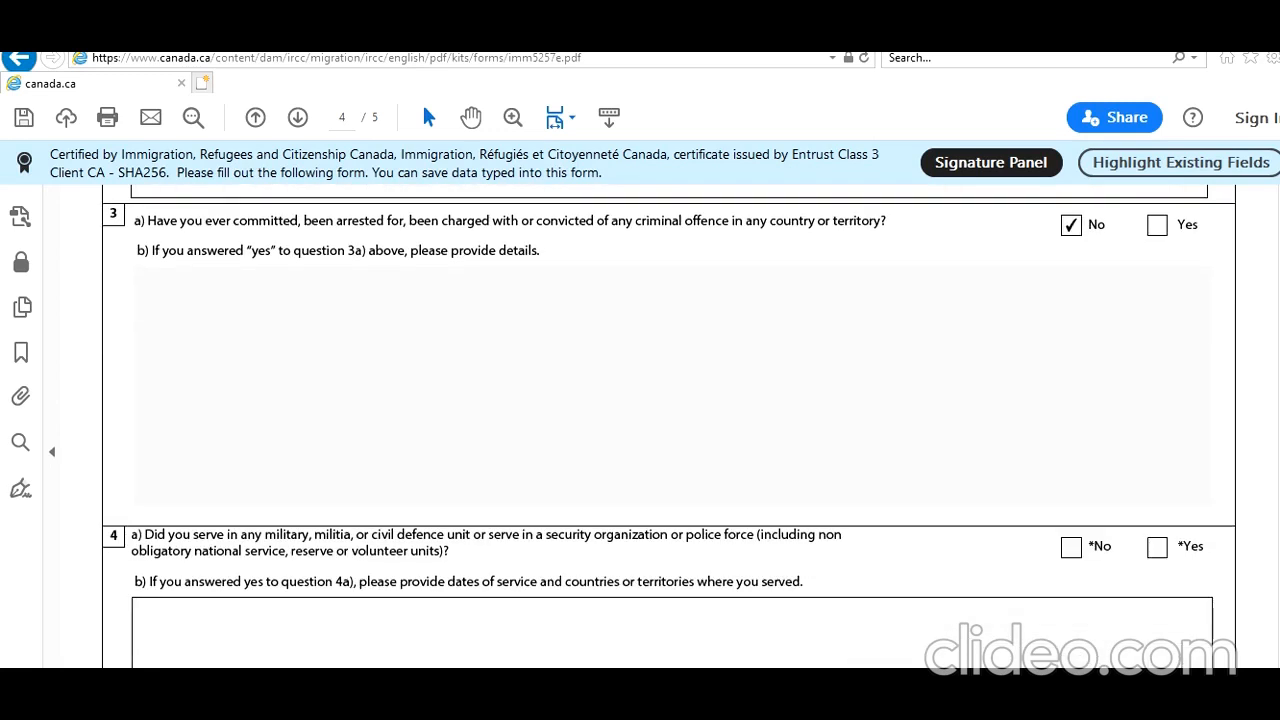
{"action": "scroll", "coordinate": [669, 430], "scroll_direction": "down", "scroll_amount": 1}
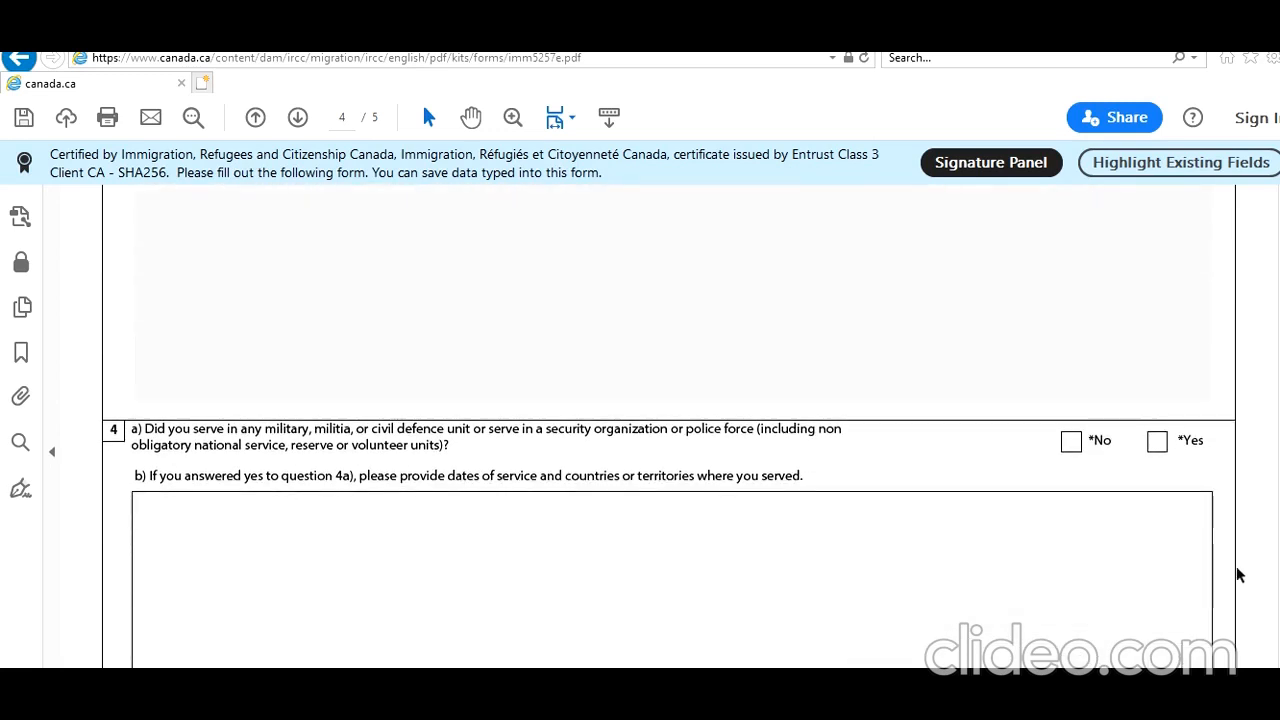
{"action": "left_click", "coordinate": [1071, 441]}
{"action": "scroll", "coordinate": [670, 466], "scroll_direction": "up", "scroll_amount": 1}
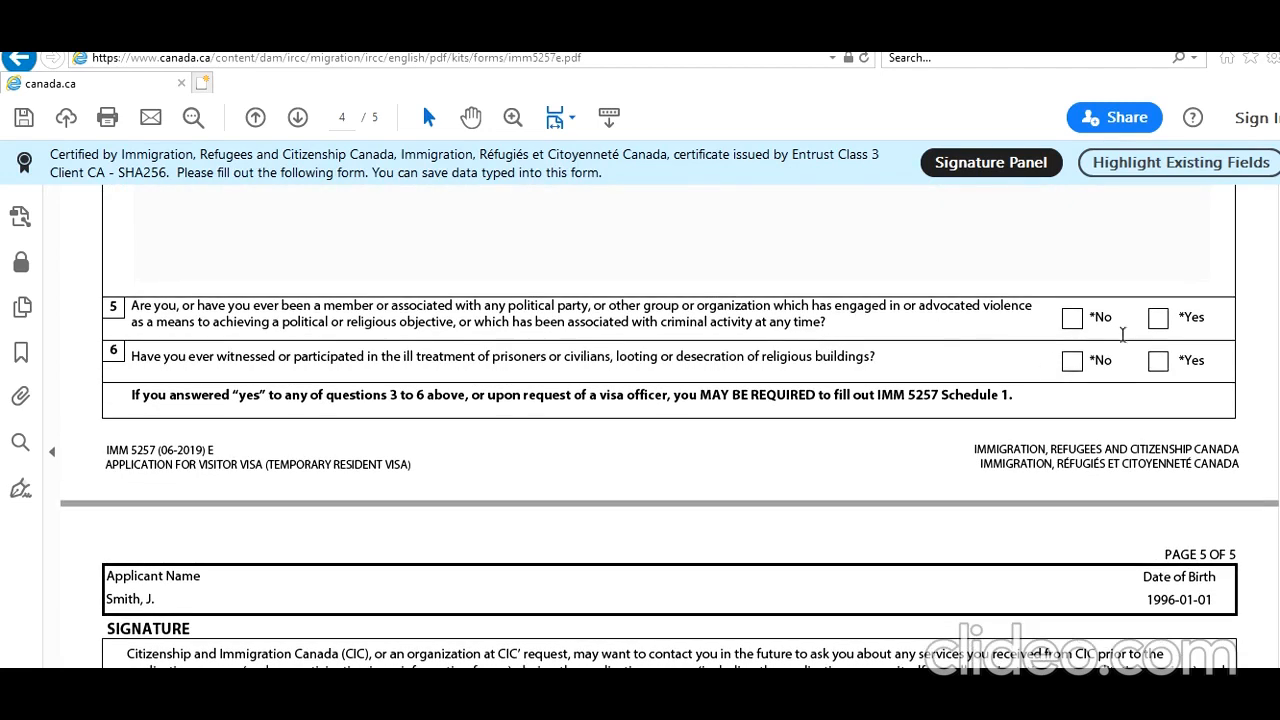
{"action": "left_click", "coordinate": [1072, 318]}
{"action": "left_click", "coordinate": [1069, 365]}
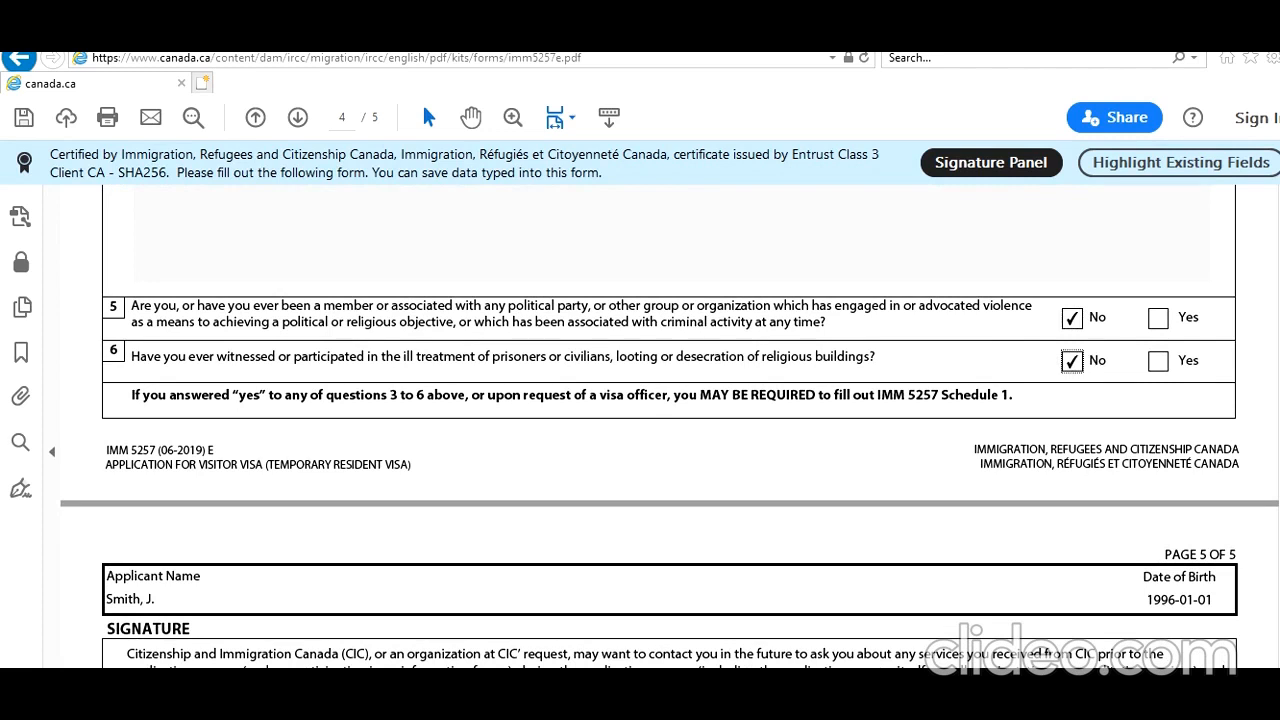
Consent to future contact by CIC with Yes and set the signature date to 2021-01-22.
{"action": "scroll", "coordinate": [660, 427], "scroll_direction": "down", "scroll_amount": 4}
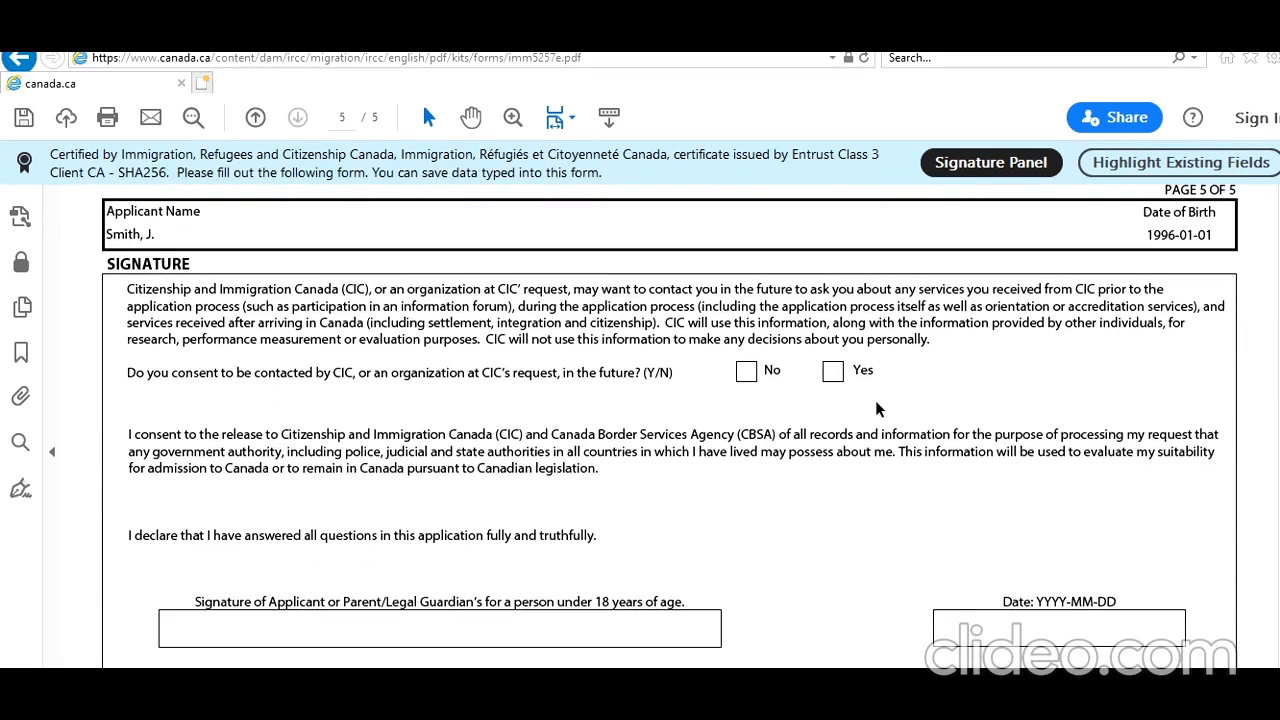
{"action": "left_click", "coordinate": [832, 373]}
{"action": "left_click", "coordinate": [1178, 630]}
{"action": "left_click", "coordinate": [1191, 631]}
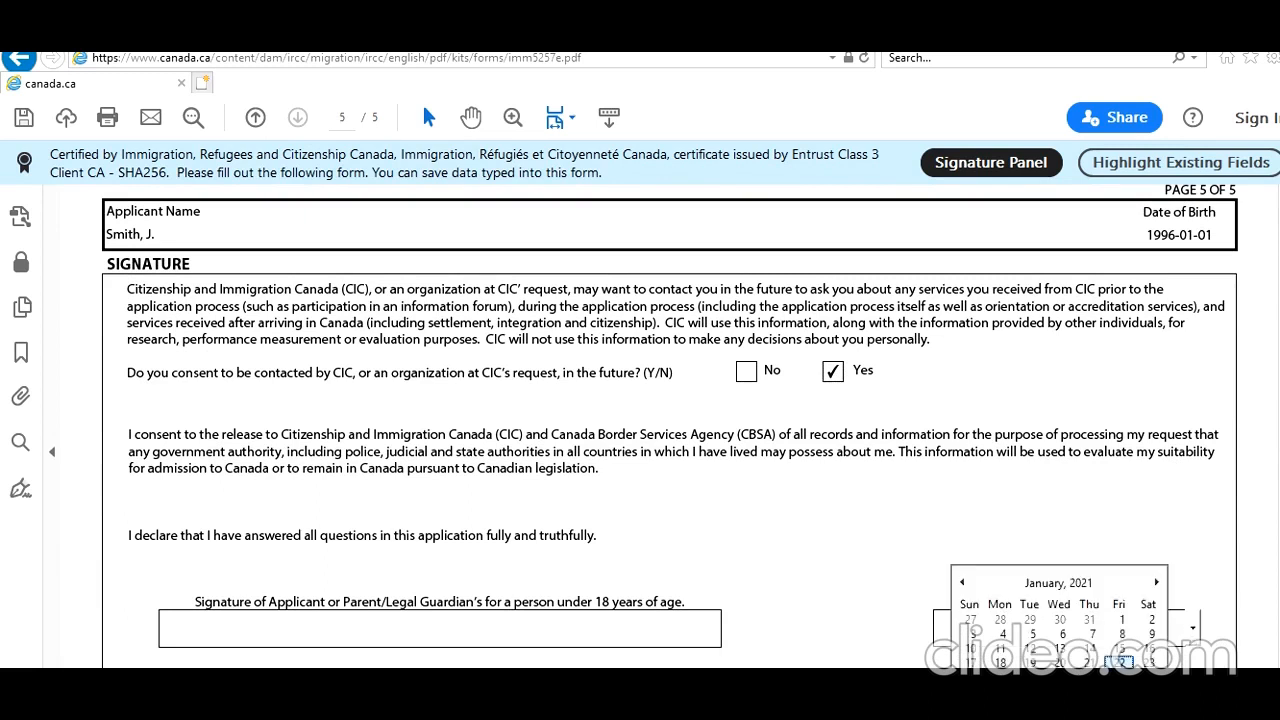
{"action": "left_click", "coordinate": [1121, 676]}
Review the signature section, important note and privacy notice on page 5 of the form.
{"action": "scroll", "coordinate": [1277, 632], "scroll_direction": "down", "scroll_amount": 5}
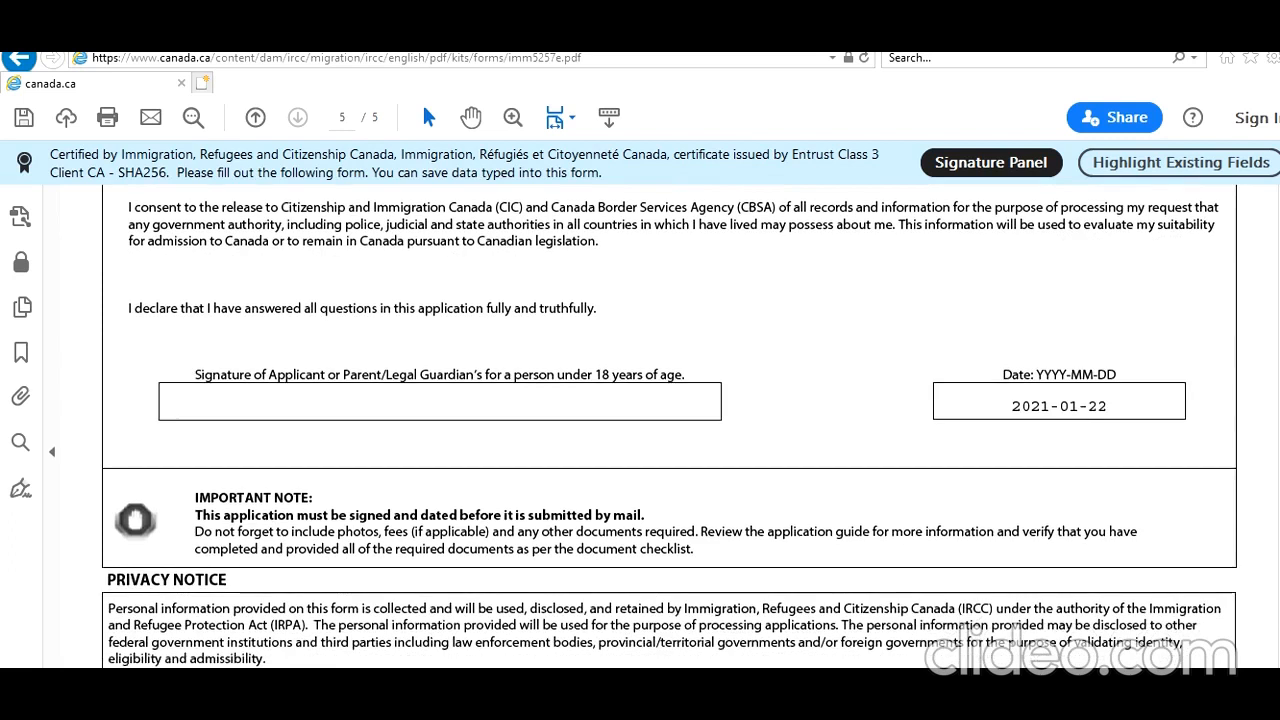
{"action": "scroll", "coordinate": [669, 426], "scroll_direction": "down", "scroll_amount": 1}
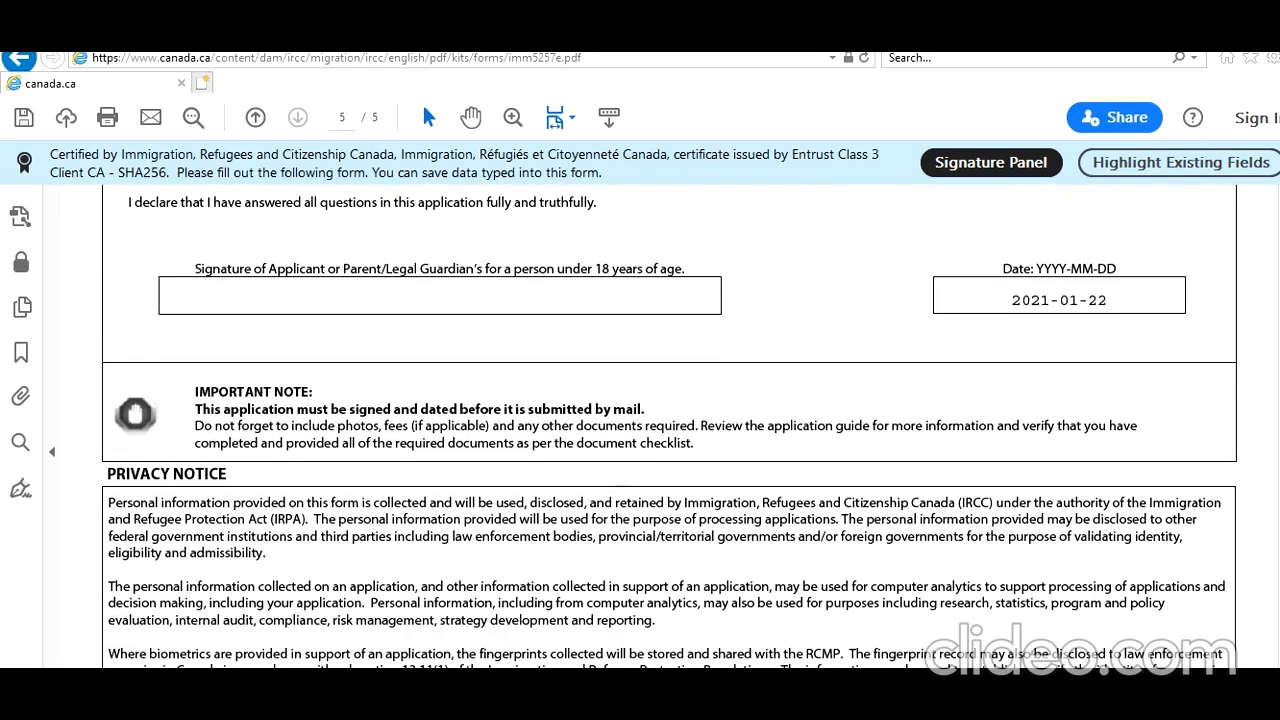
{"action": "scroll", "coordinate": [669, 426], "scroll_direction": "down", "scroll_amount": 4}
{"action": "scroll", "coordinate": [669, 426], "scroll_direction": "down", "scroll_amount": 2}
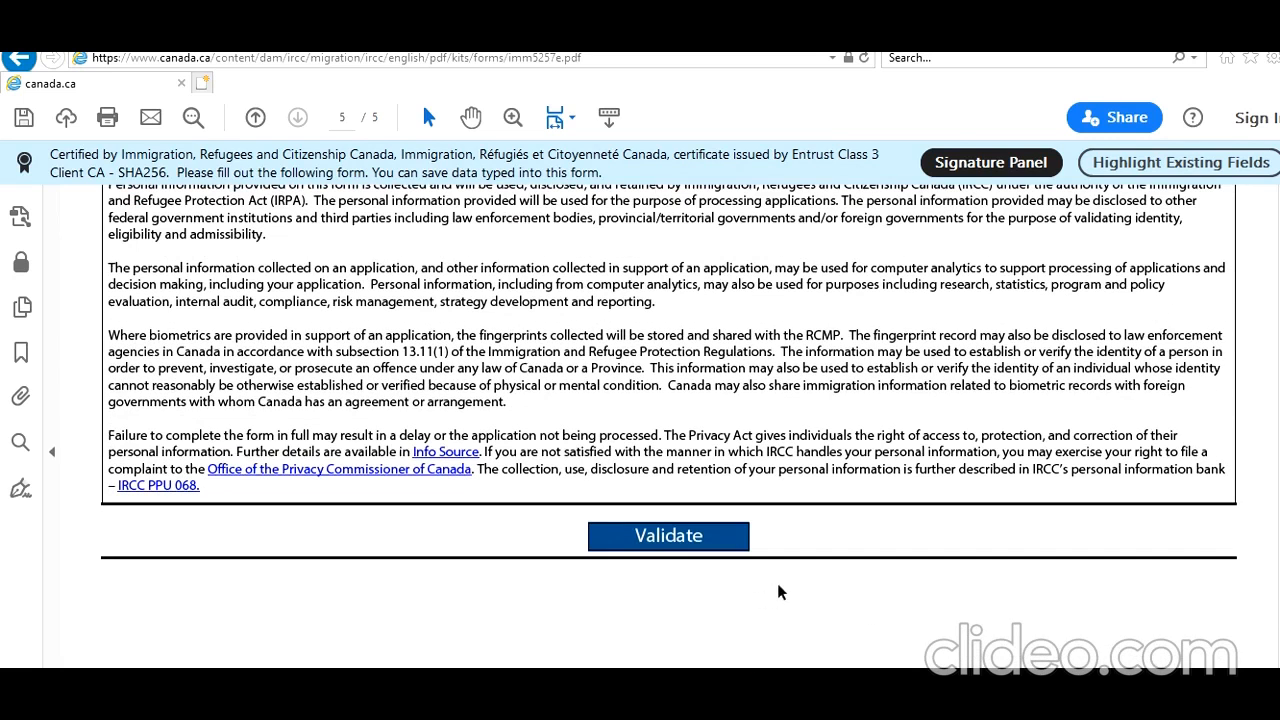
{"action": "scroll", "coordinate": [669, 426], "scroll_direction": "up", "scroll_amount": 8}
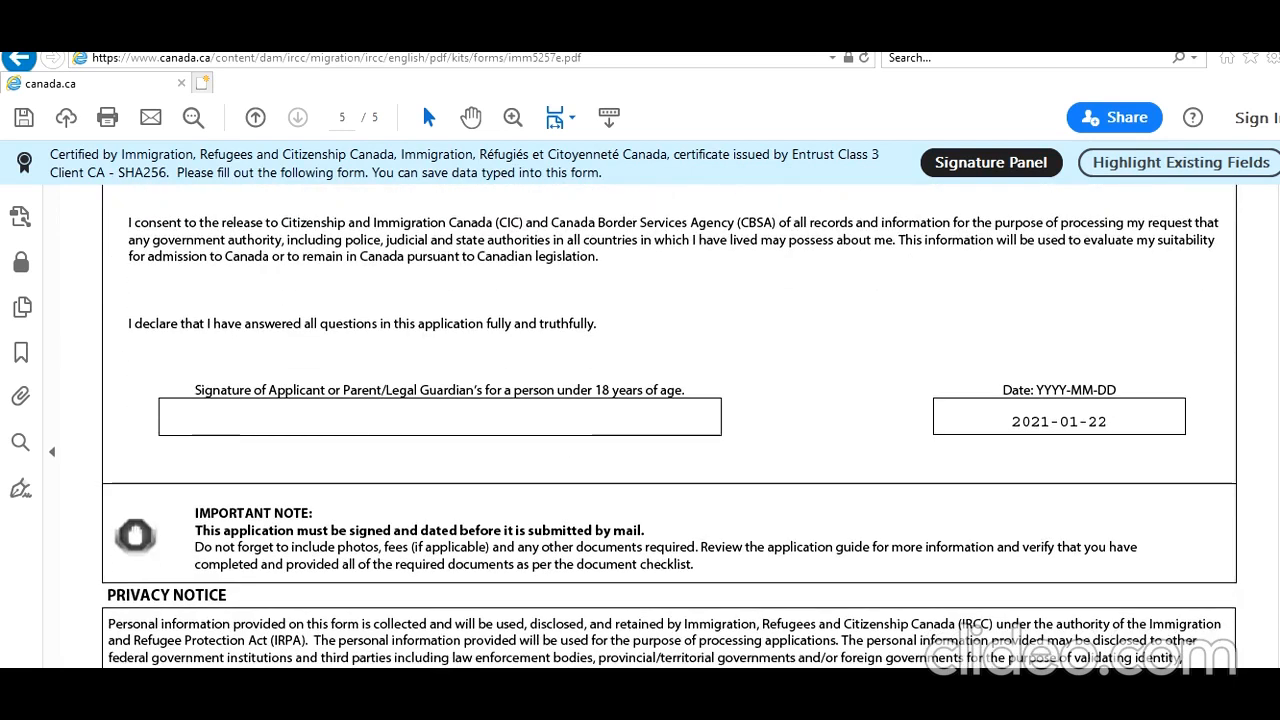
{"action": "scroll", "coordinate": [670, 426], "scroll_direction": "up", "scroll_amount": 1}
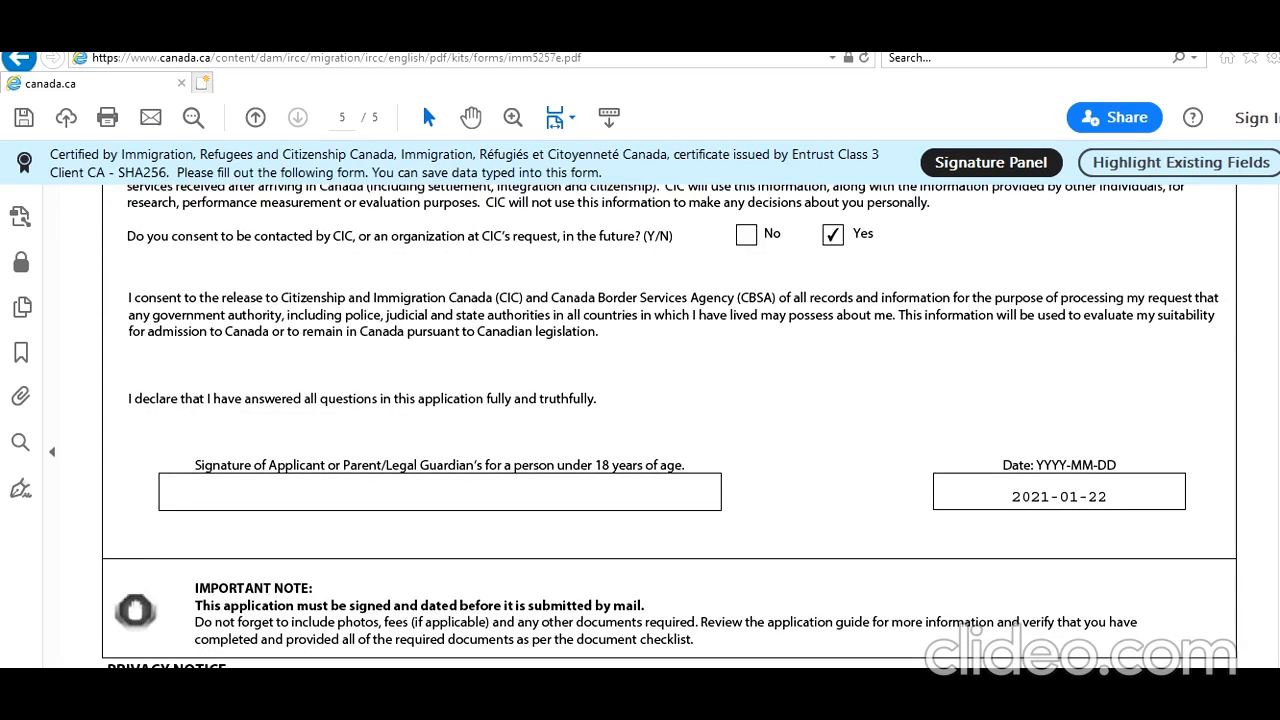
{"action": "scroll", "coordinate": [670, 426], "scroll_direction": "up", "scroll_amount": 2}
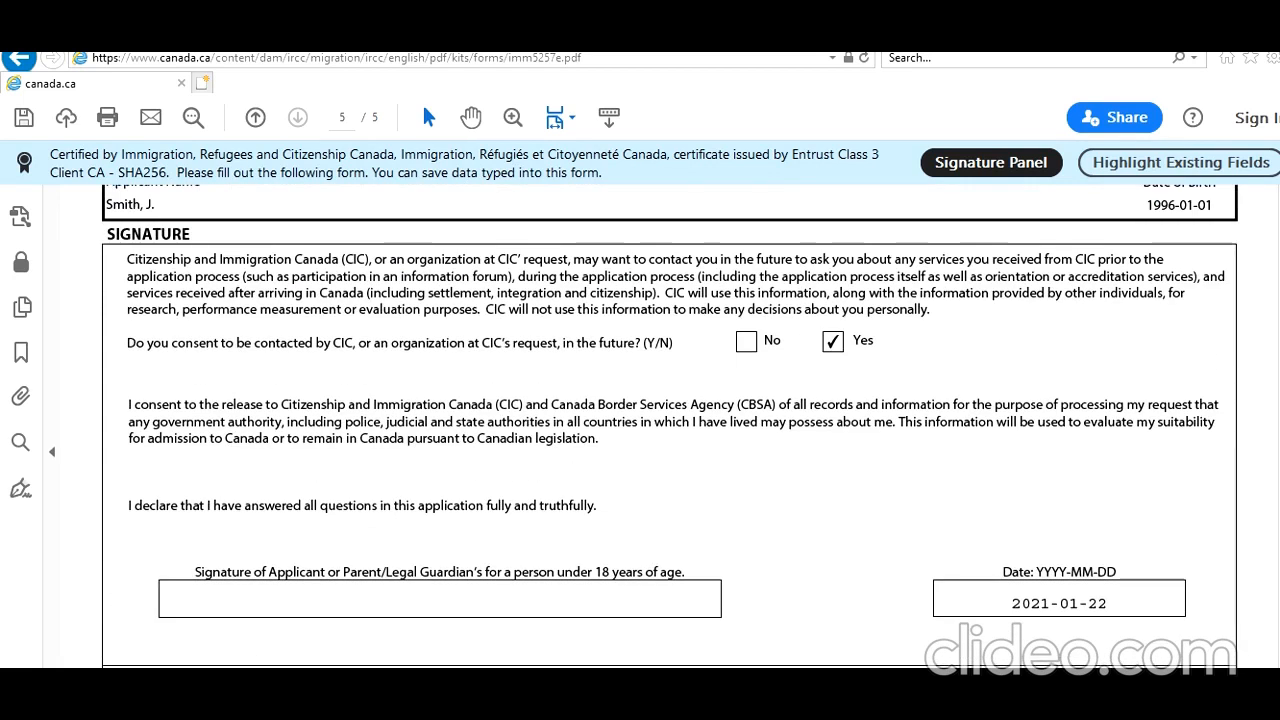
{"action": "scroll", "coordinate": [670, 426], "scroll_direction": "down", "scroll_amount": 3}
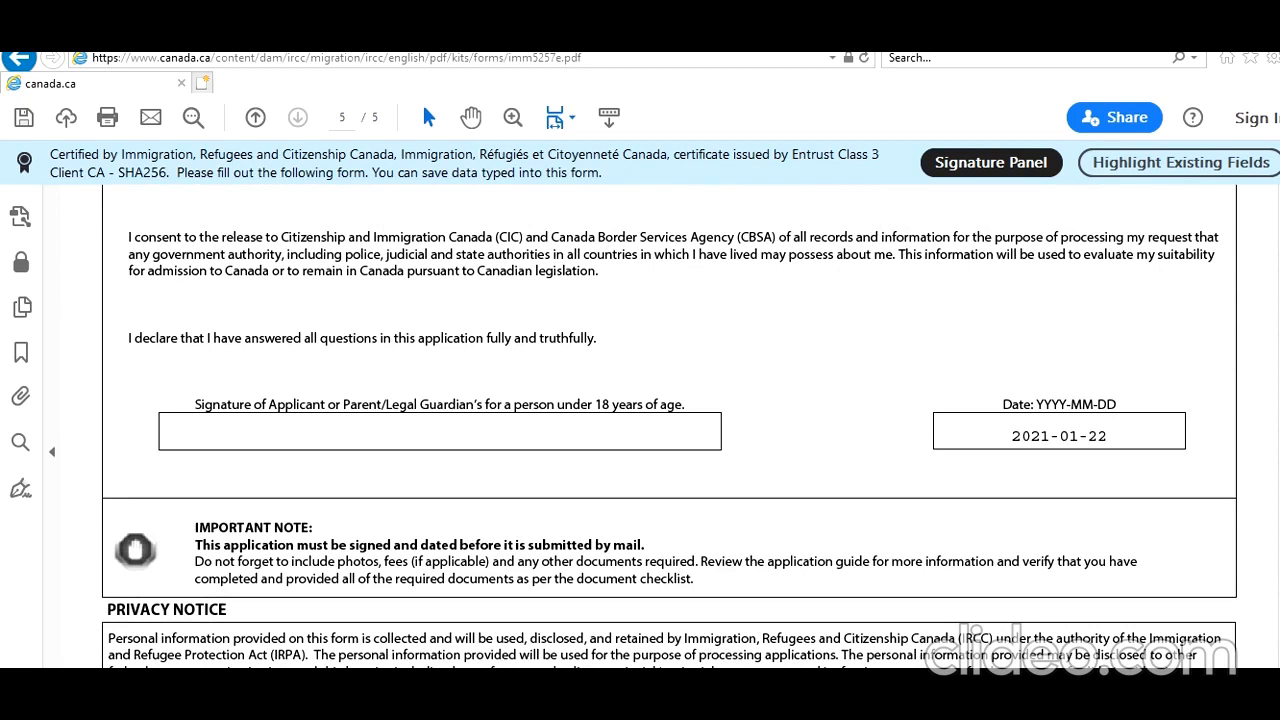
Validate the completed IMM5257 form and dismiss the validation message.
{"action": "scroll", "coordinate": [670, 420], "scroll_direction": "down", "scroll_amount": 5}
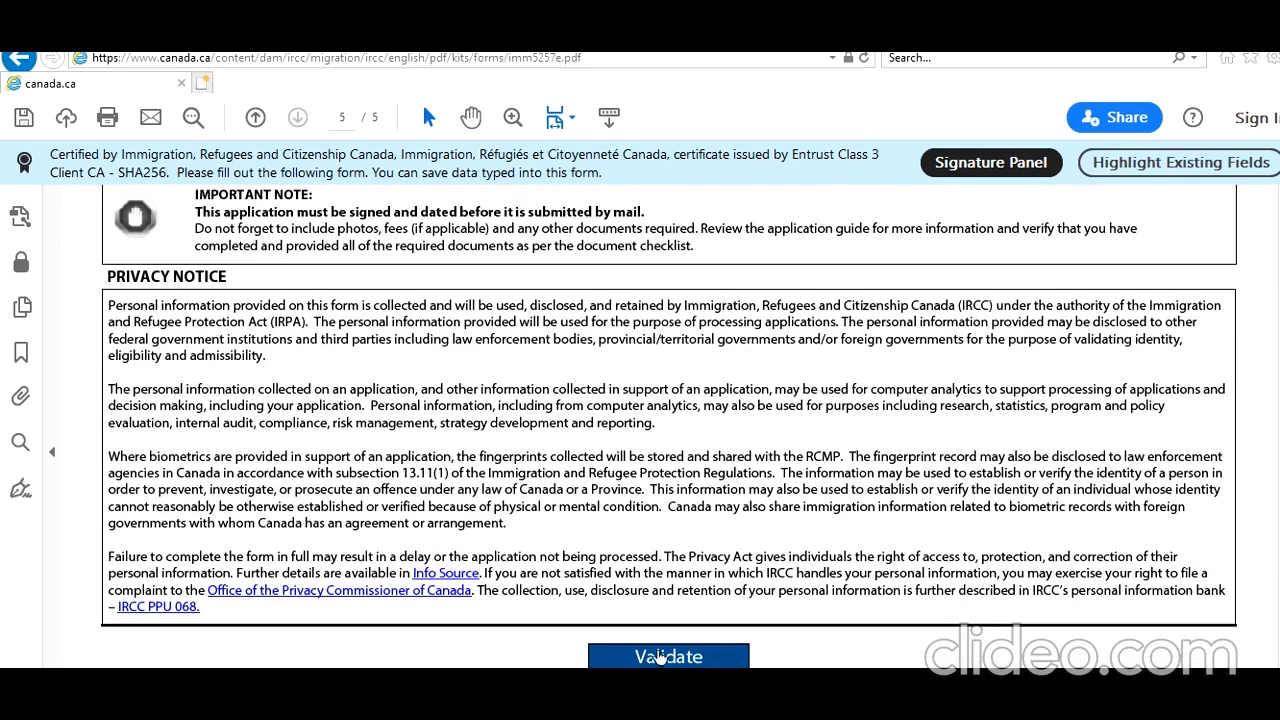
{"action": "left_click", "coordinate": [661, 656]}
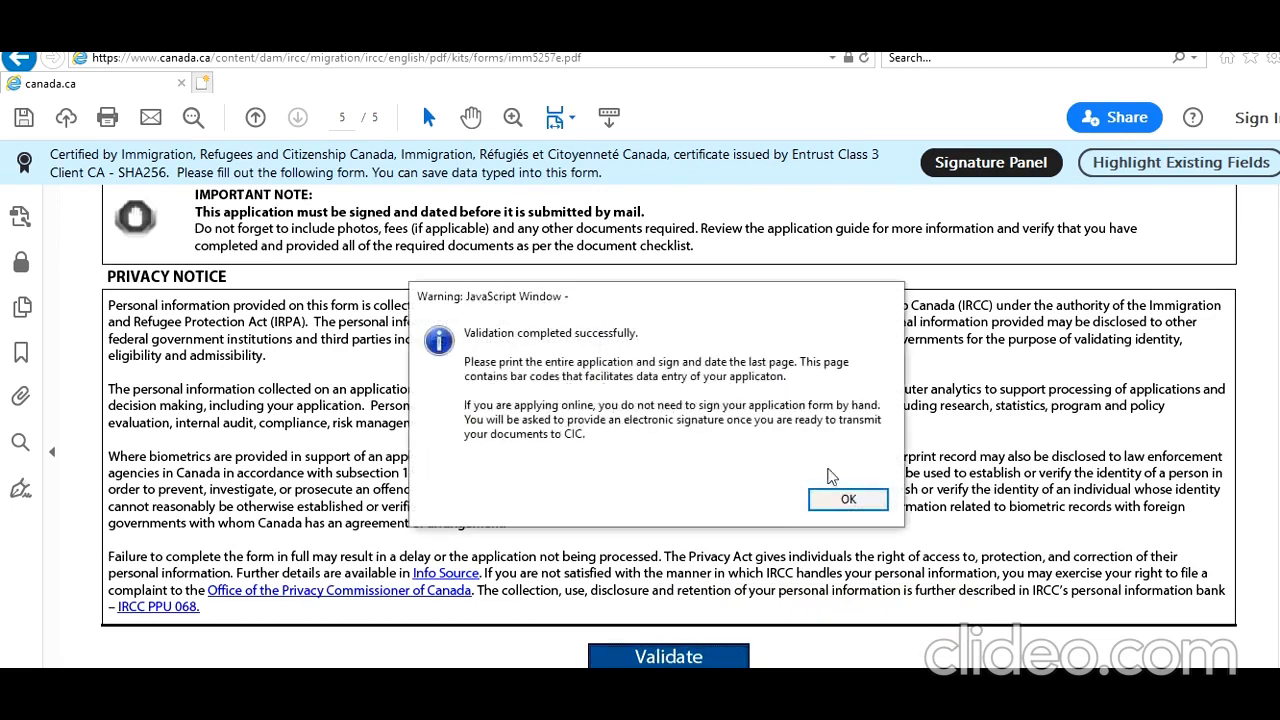
{"action": "left_click", "coordinate": [840, 502]}
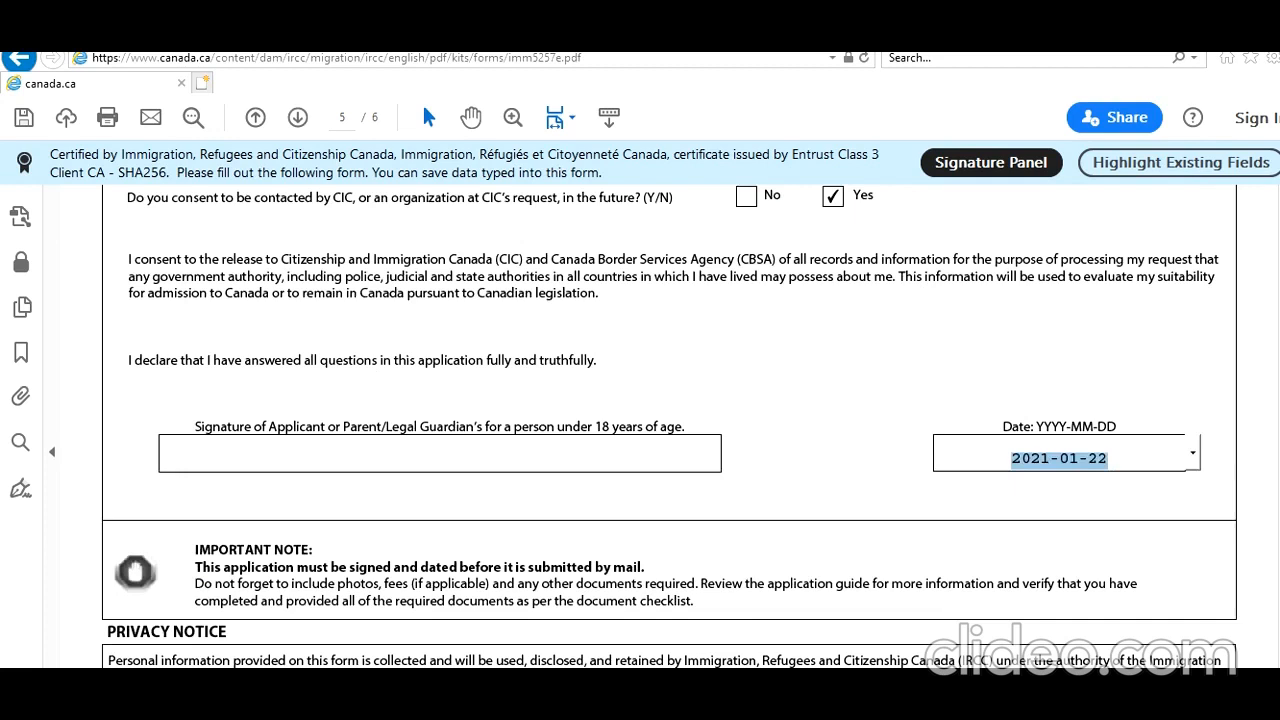
Switch back to the online application's document checklist in the other browser and review its optional documents and fees.
{"action": "scroll", "coordinate": [670, 426], "scroll_direction": "down", "scroll_amount": 10}
{"action": "scroll", "coordinate": [670, 426], "scroll_direction": "up", "scroll_amount": 20}
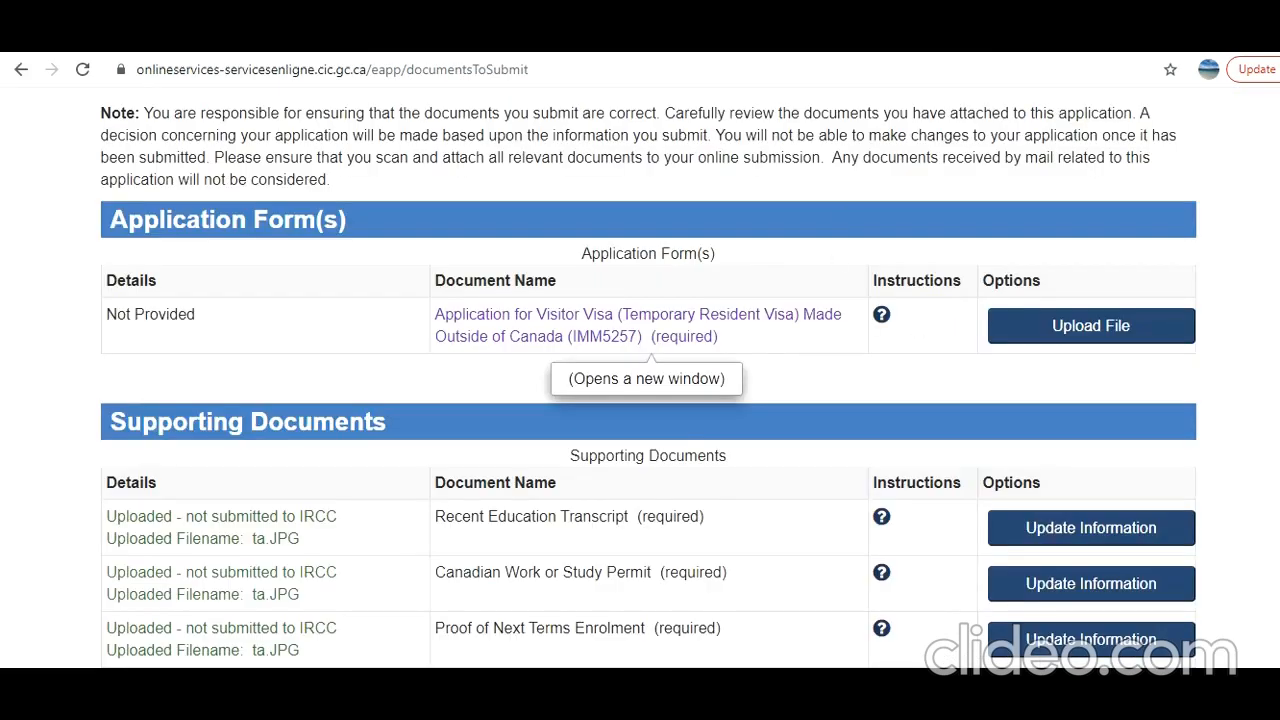
{"action": "scroll", "coordinate": [648, 383], "scroll_direction": "down", "scroll_amount": 8}
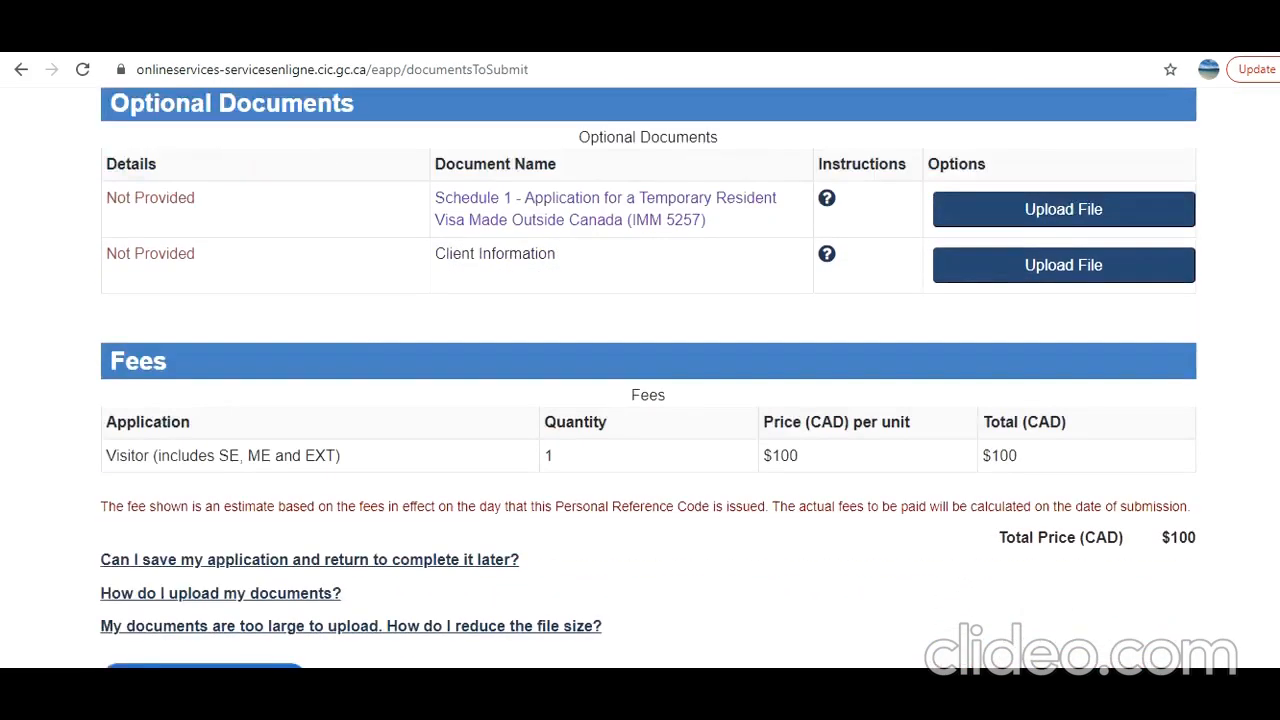